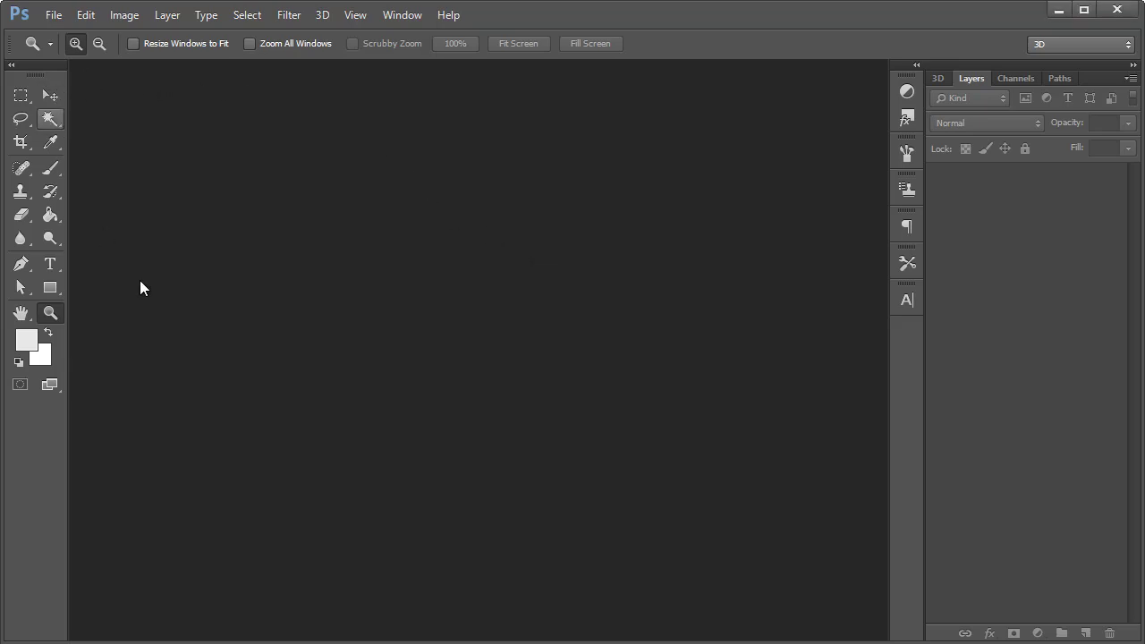
- Start a new document and name it Intro
left_click(50, 95)
left_click(21, 96)
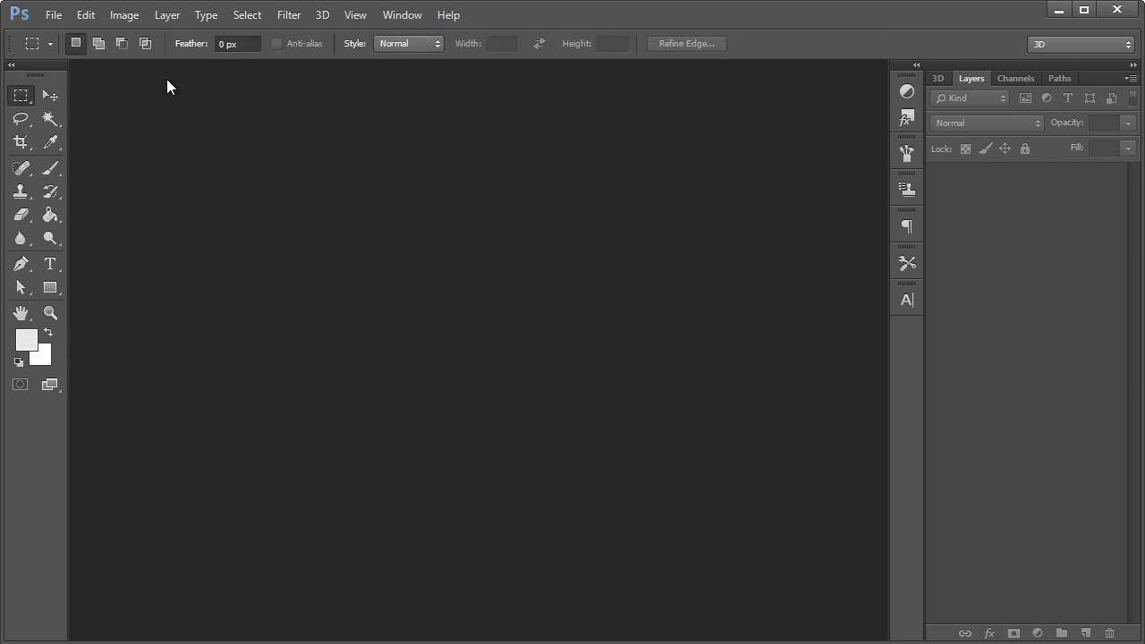
left_click(53, 15)
left_click(71, 31)
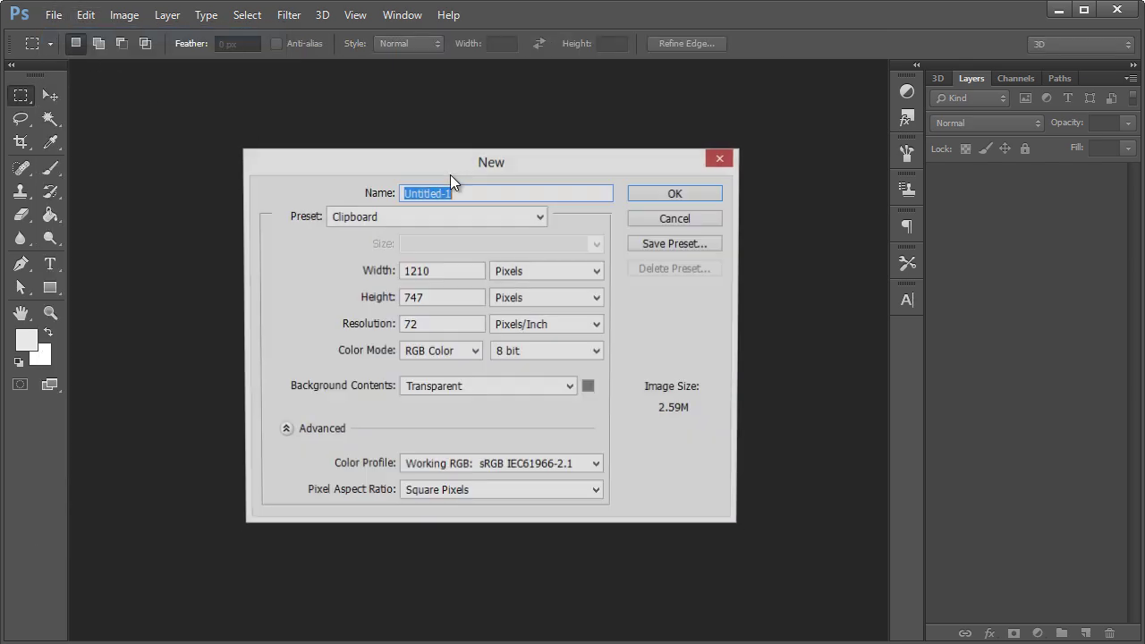
type("I")
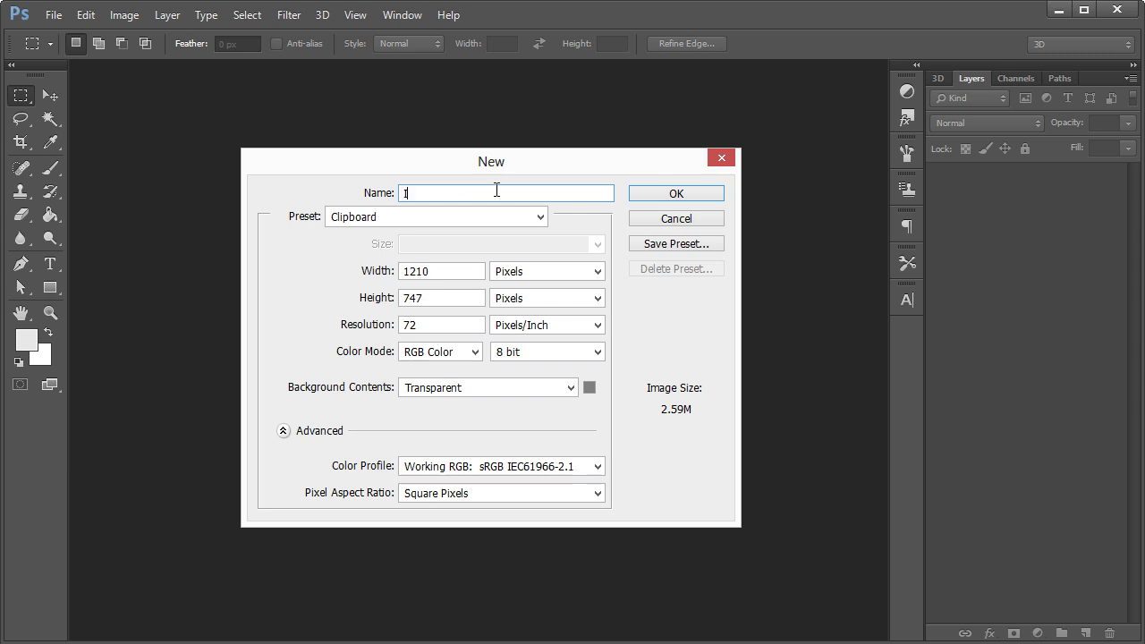
type("ntro")
- Choose the Custom preset for the new document
left_click(430, 270)
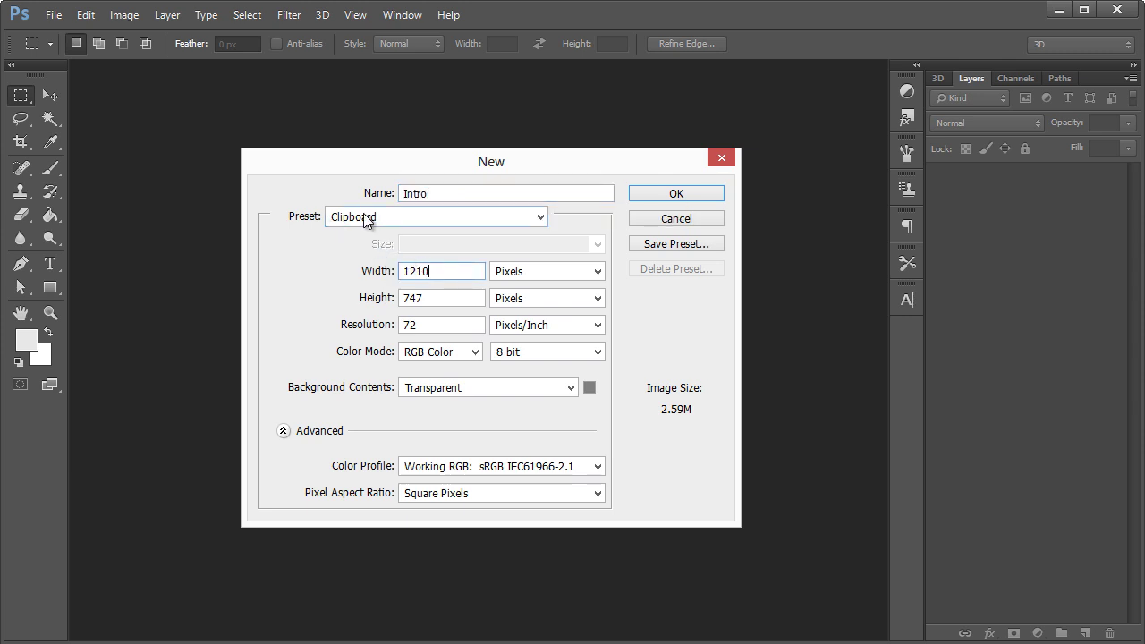
left_click(364, 217)
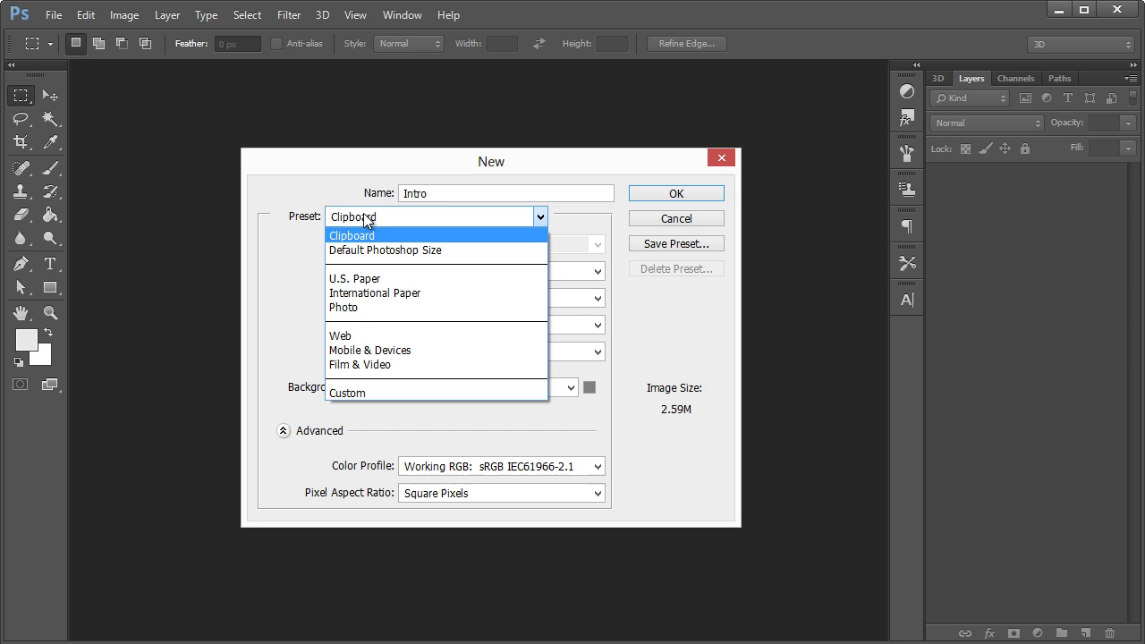
left_click(378, 393)
- Set the new document's width and height to 500 pixels each
left_click(438, 270)
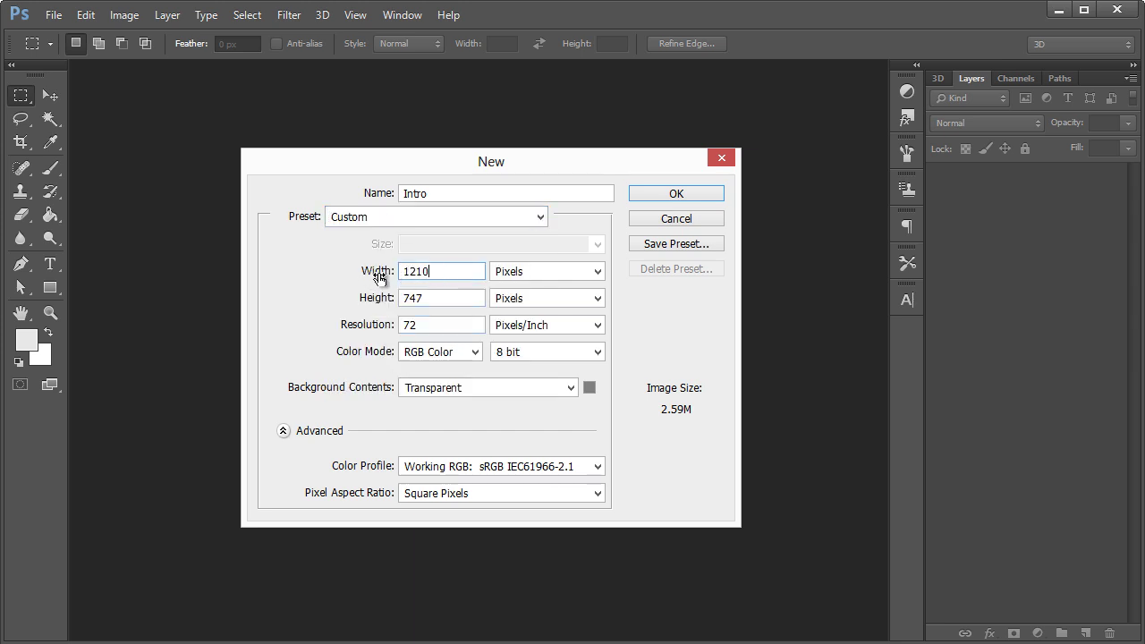
left_click_drag(450, 271, 401, 271)
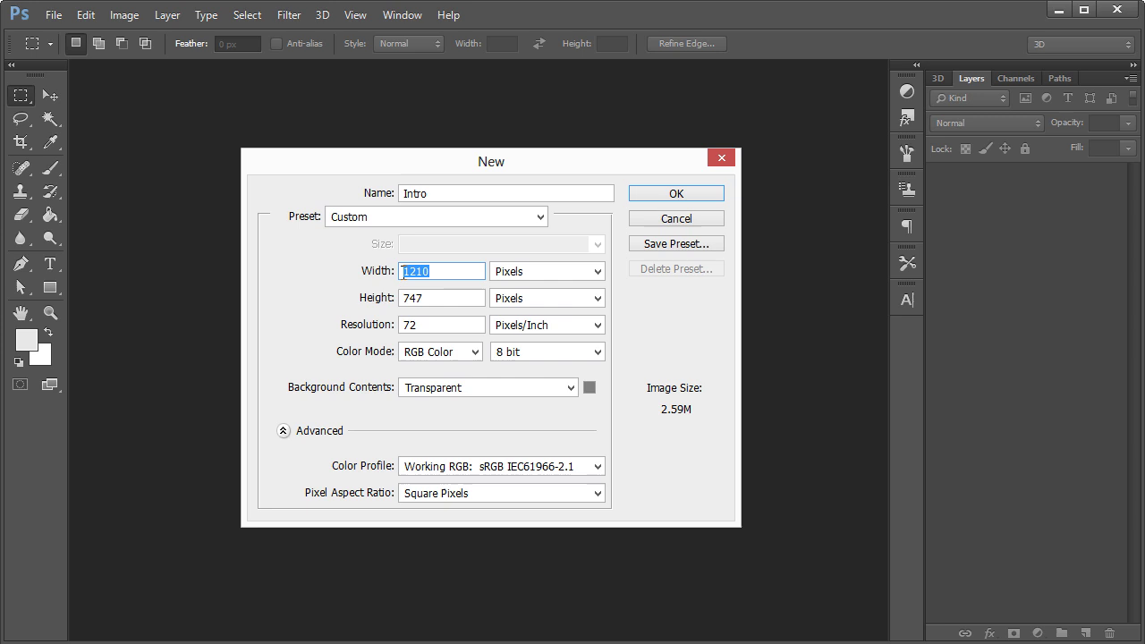
left_click(529, 270)
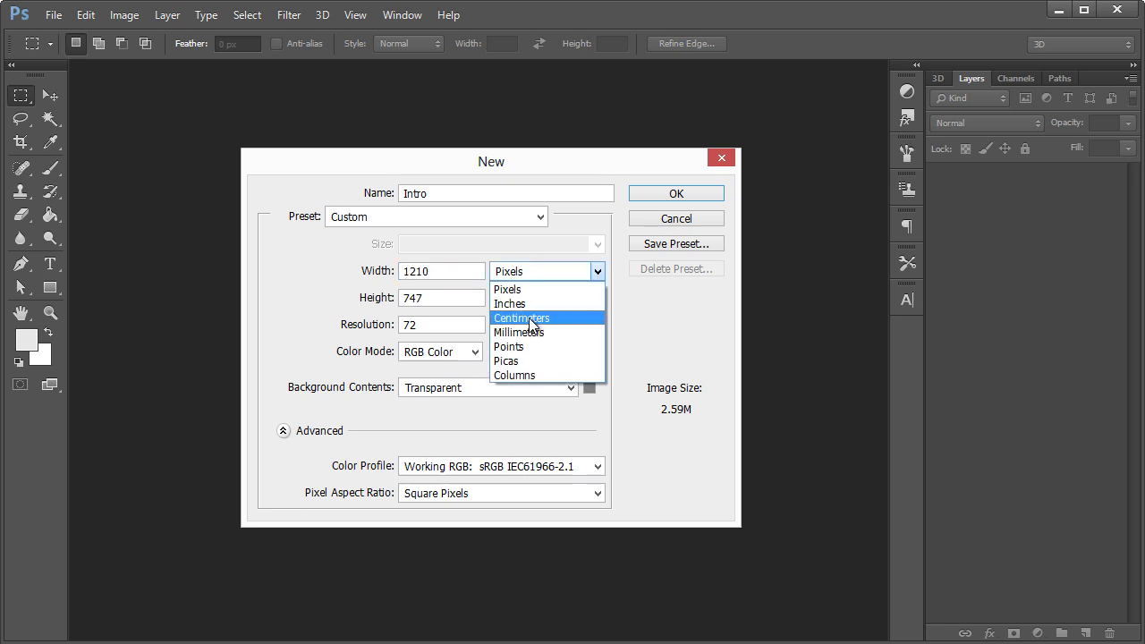
left_click(532, 274)
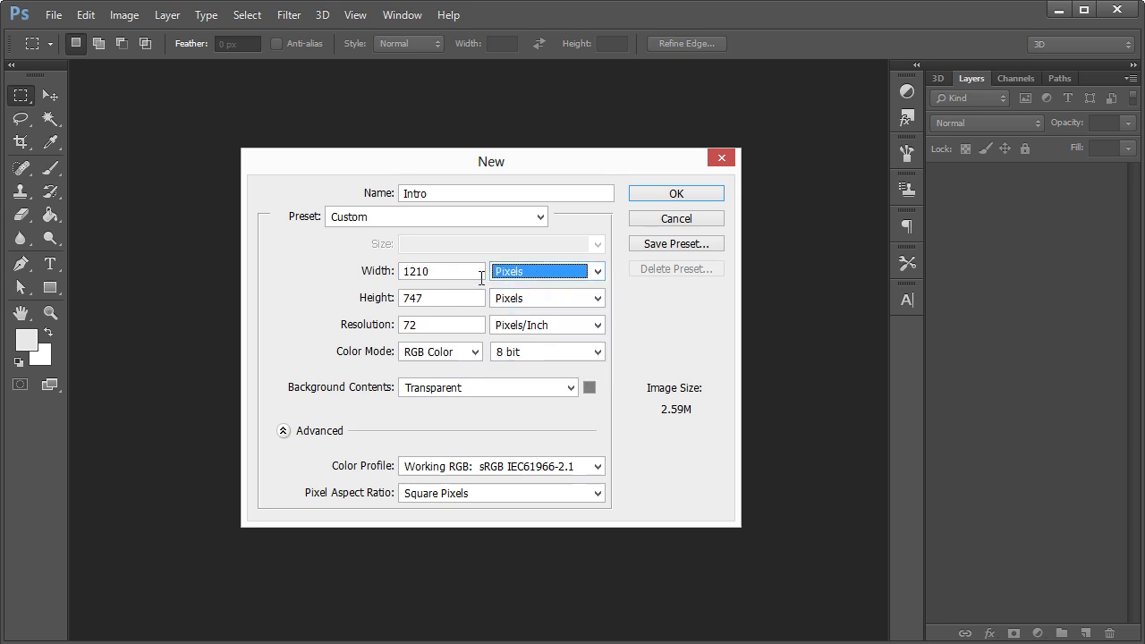
left_click_drag(481, 278, 400, 271)
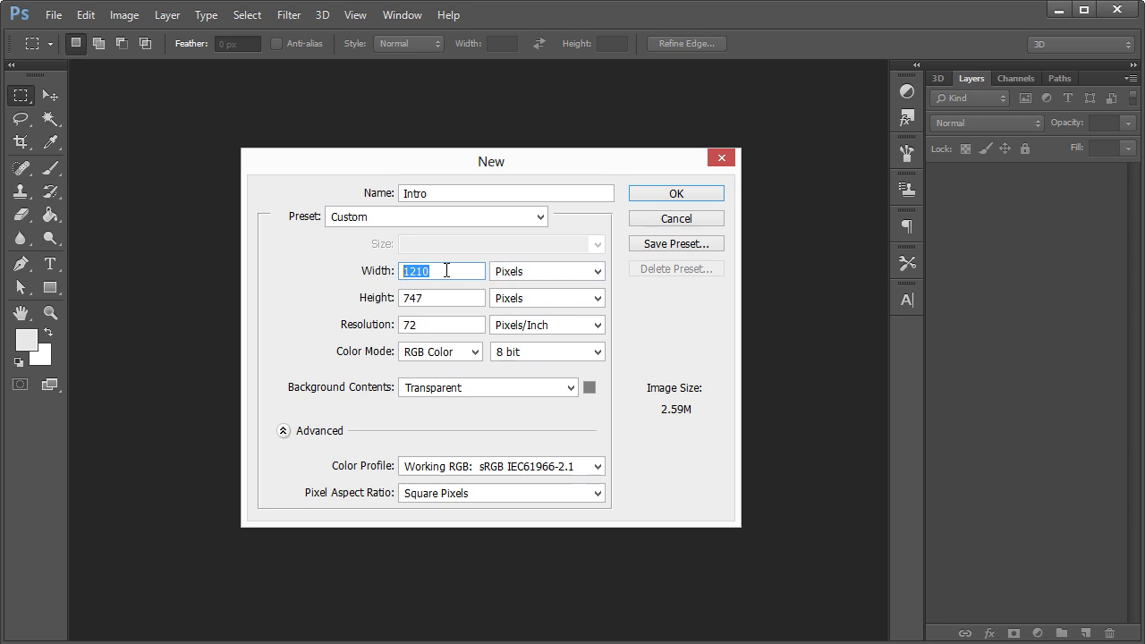
type("500")
key("Tab")
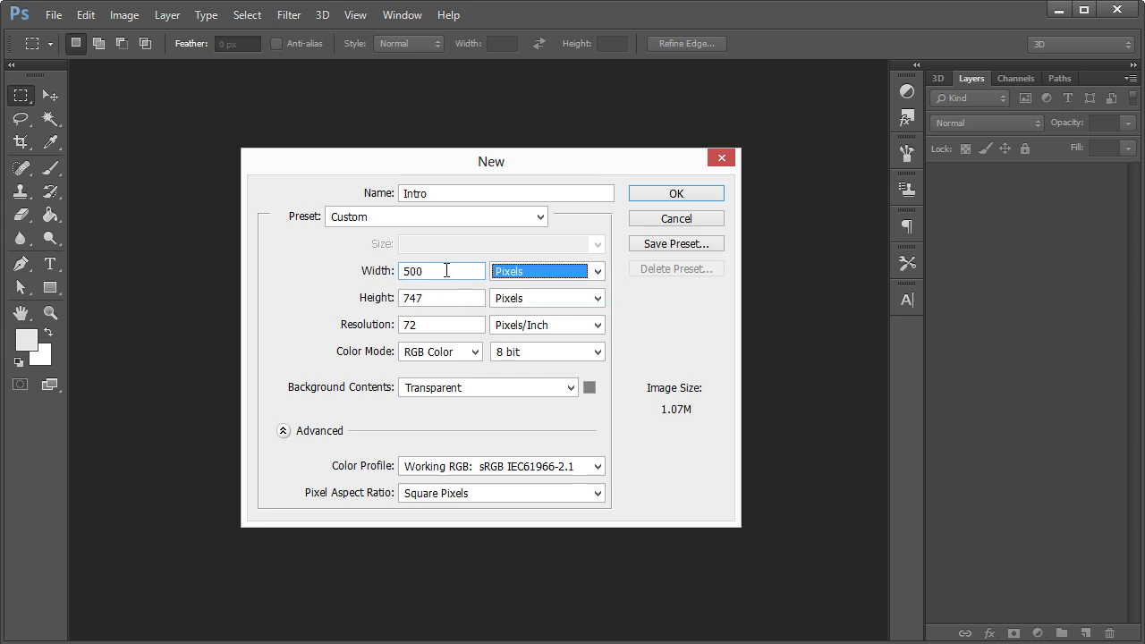
key("Tab")
type("500")
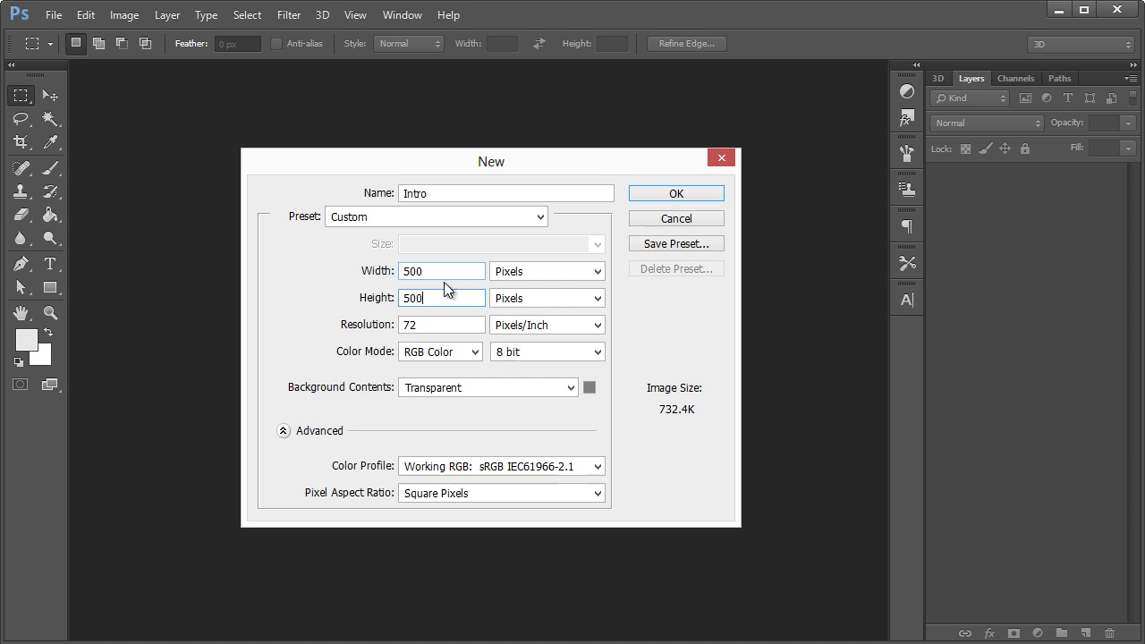
left_click(441, 273)
left_click_drag(447, 326, 409, 325)
left_click(495, 329)
left_click(461, 324)
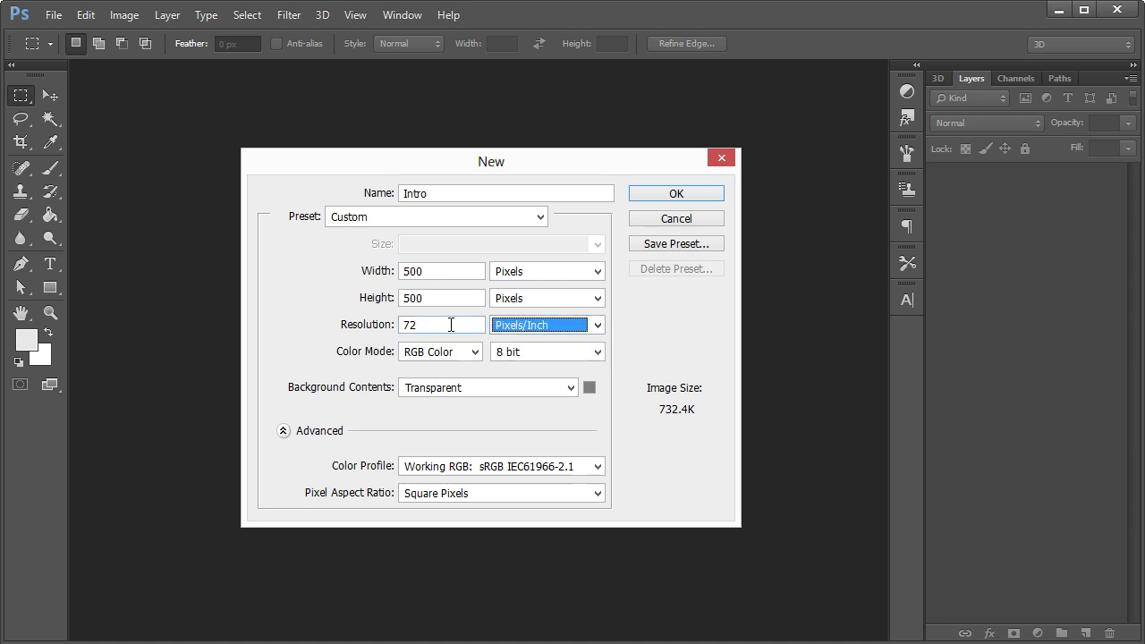
left_click(450, 325)
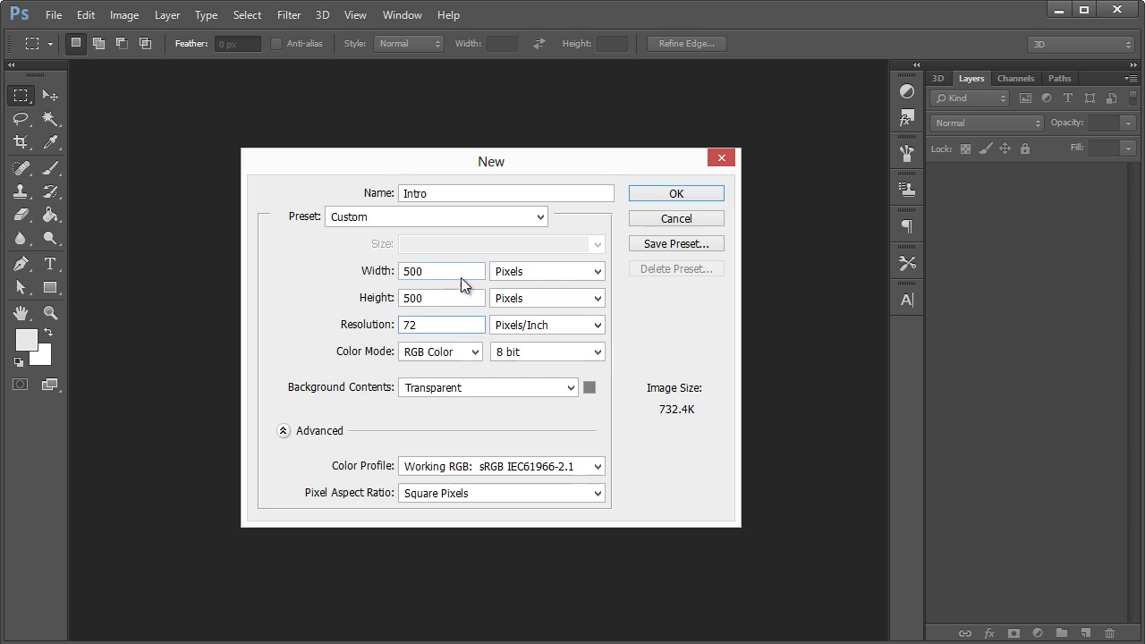
- Switch the document's size units to inches and set the width to 3.5 and the height to 2
left_click(463, 271)
left_click(529, 273)
left_click(522, 304)
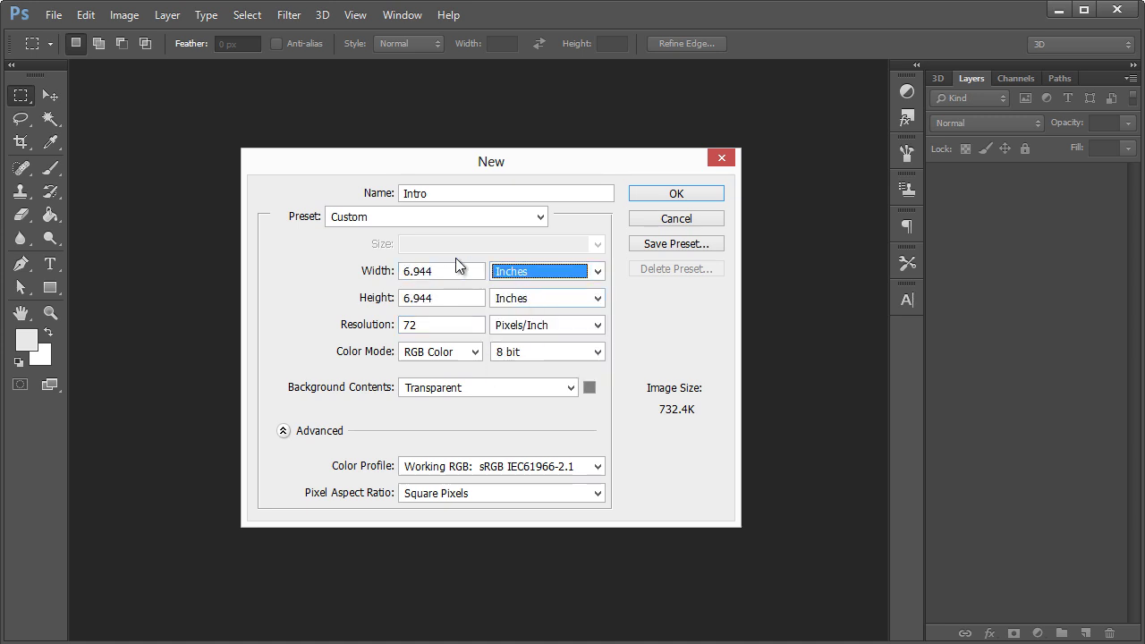
left_click_drag(443, 271, 319, 277)
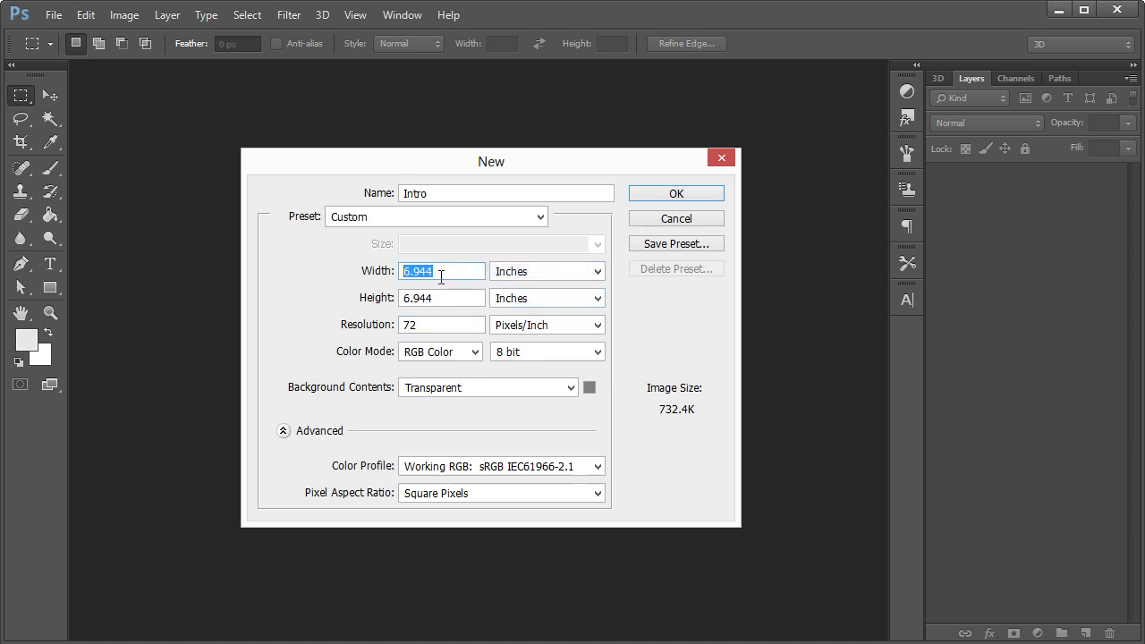
type("3.5")
double_click(400, 301)
type("2")
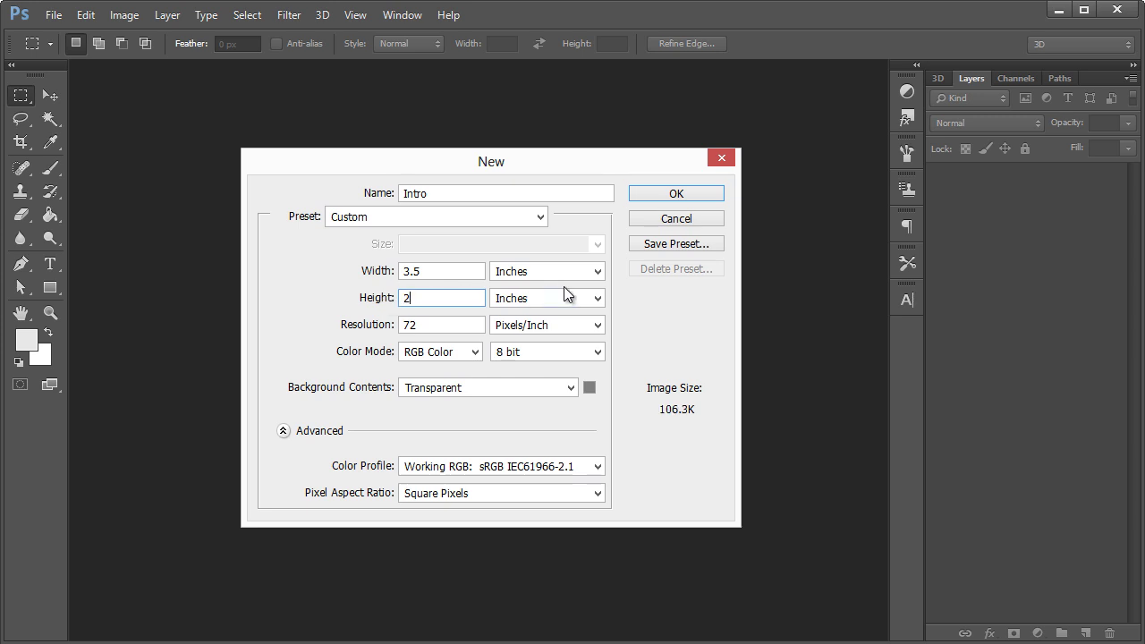
left_click(441, 272)
left_click_drag(422, 272, 417, 273)
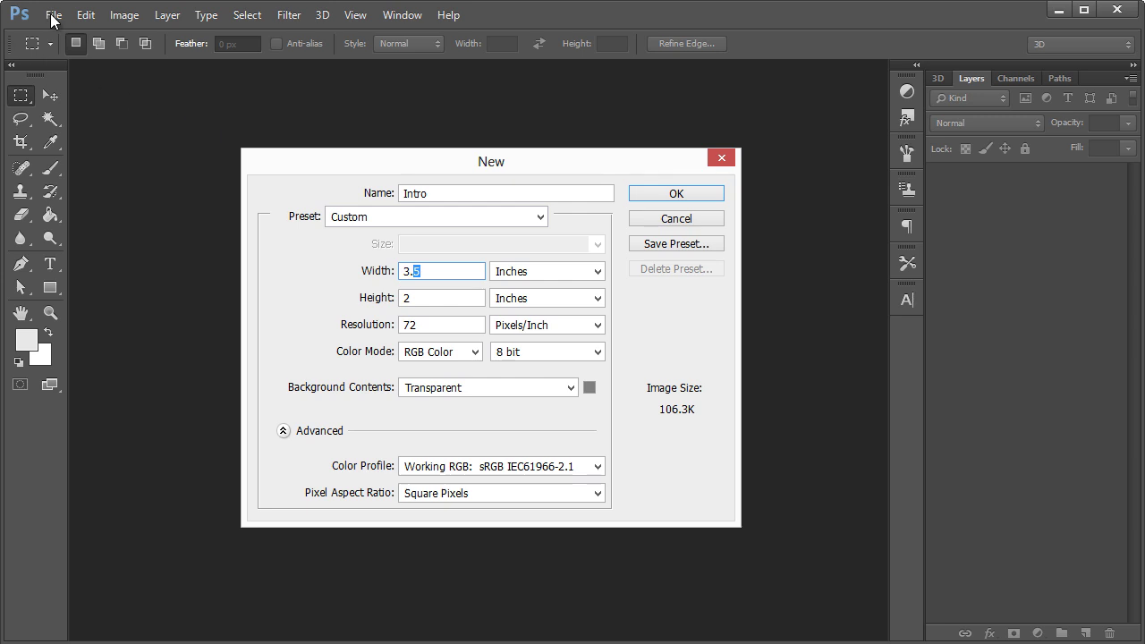
left_click(427, 270)
- Return the size units to pixels and make the document 500 pixels wide and 500 pixels high
left_click(516, 277)
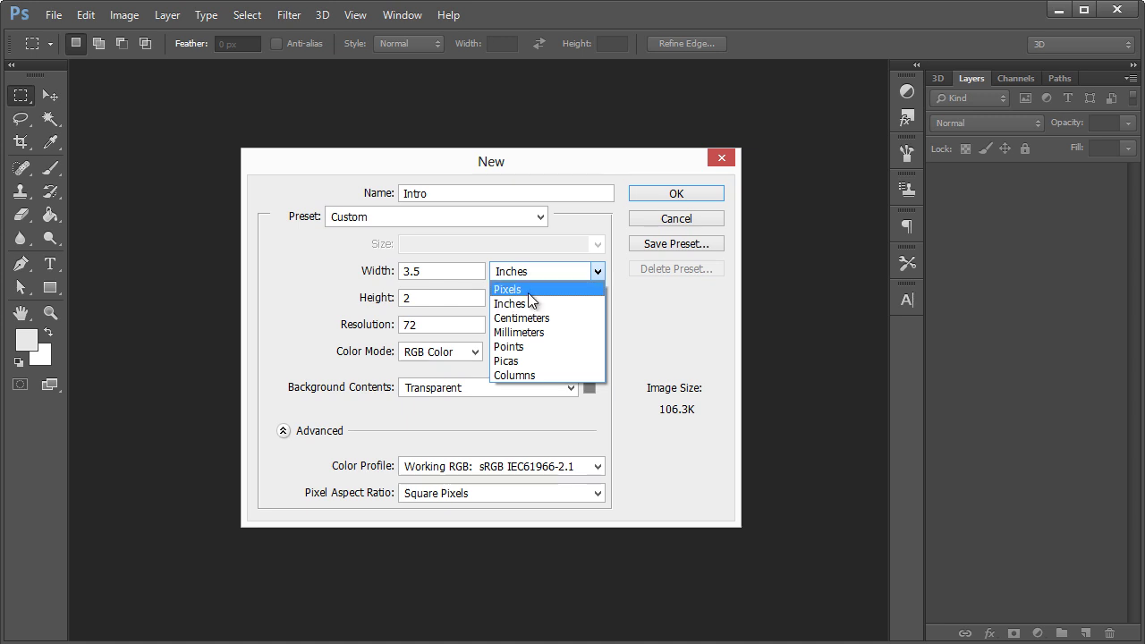
left_click(516, 285)
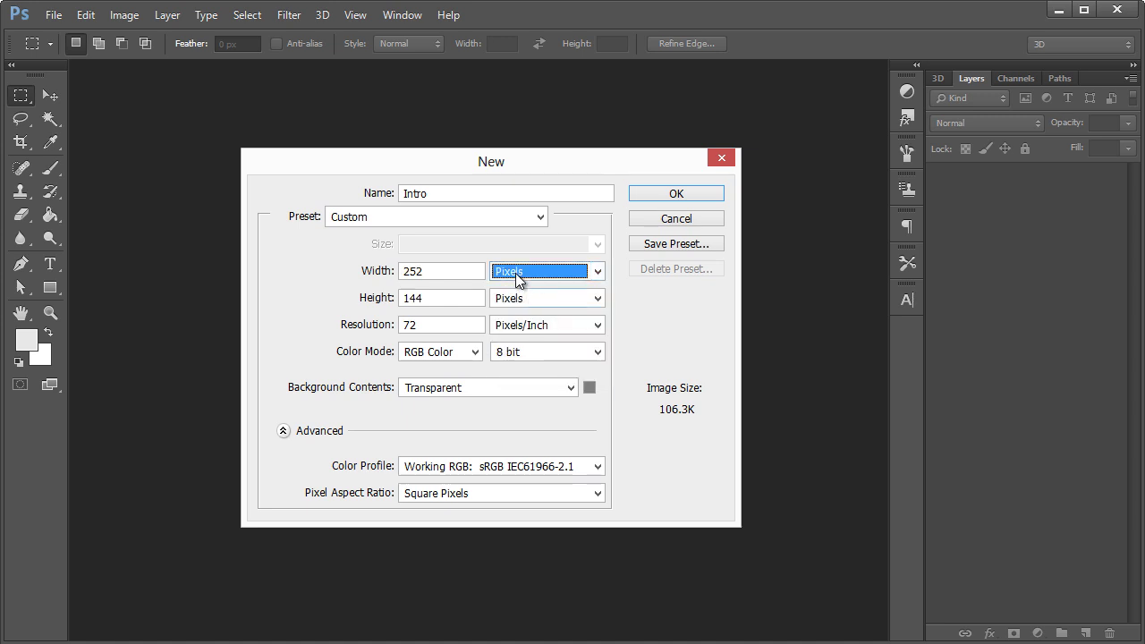
left_click(452, 279)
left_click(389, 278)
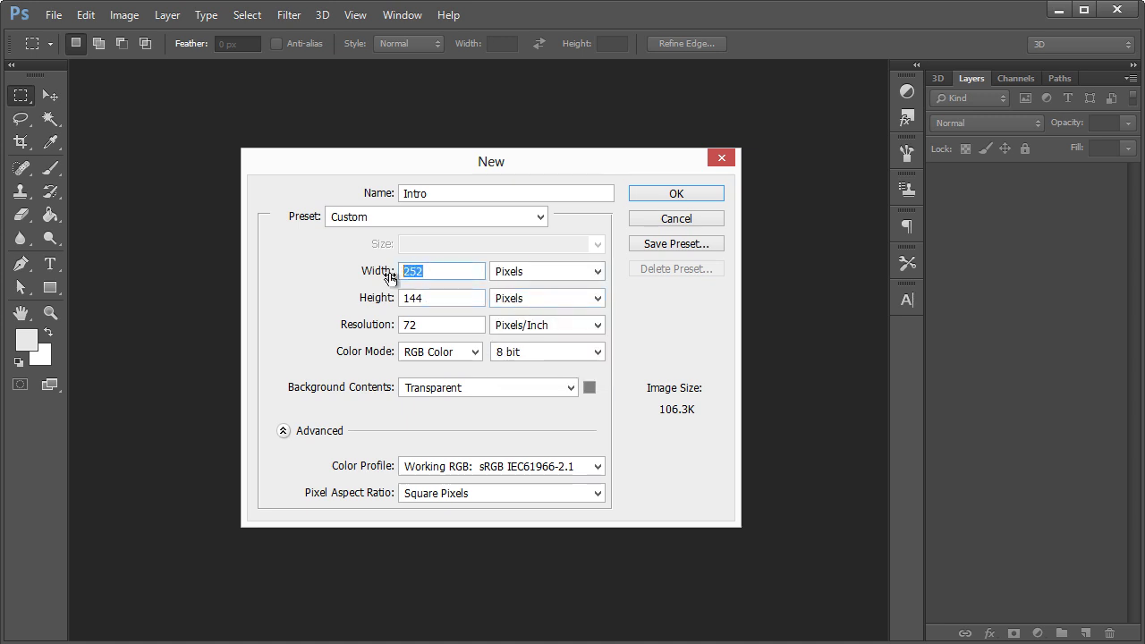
type("500")
key("Tab")
key("Tab")
type("500")
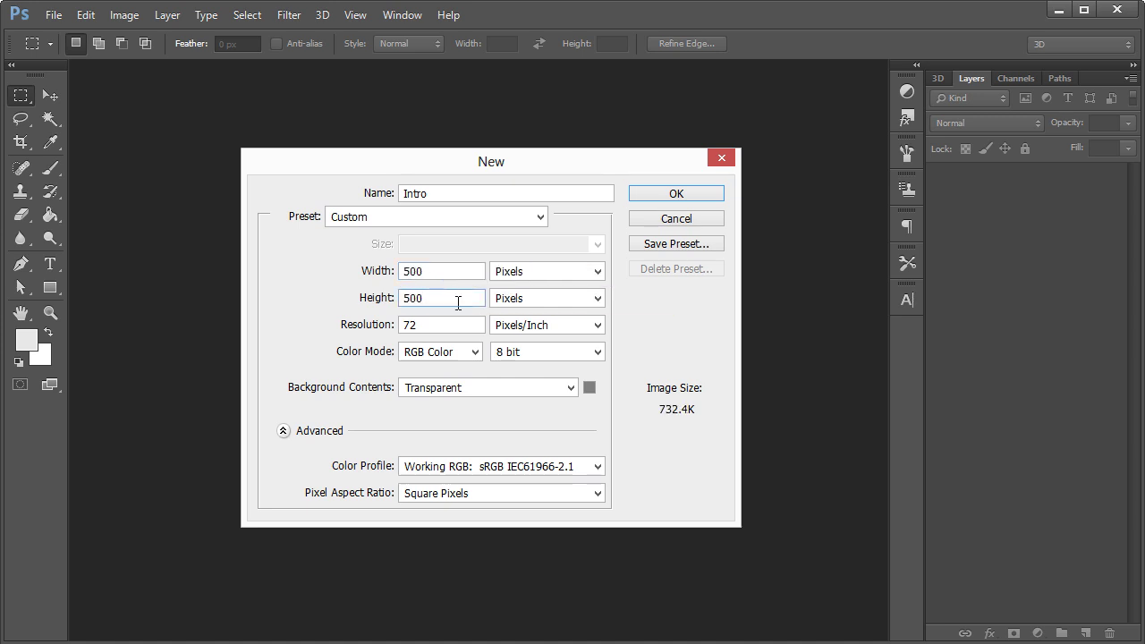
- Examine the resolution setting and the available color modes for the new document
left_click(426, 327)
left_click_drag(427, 327, 402, 329)
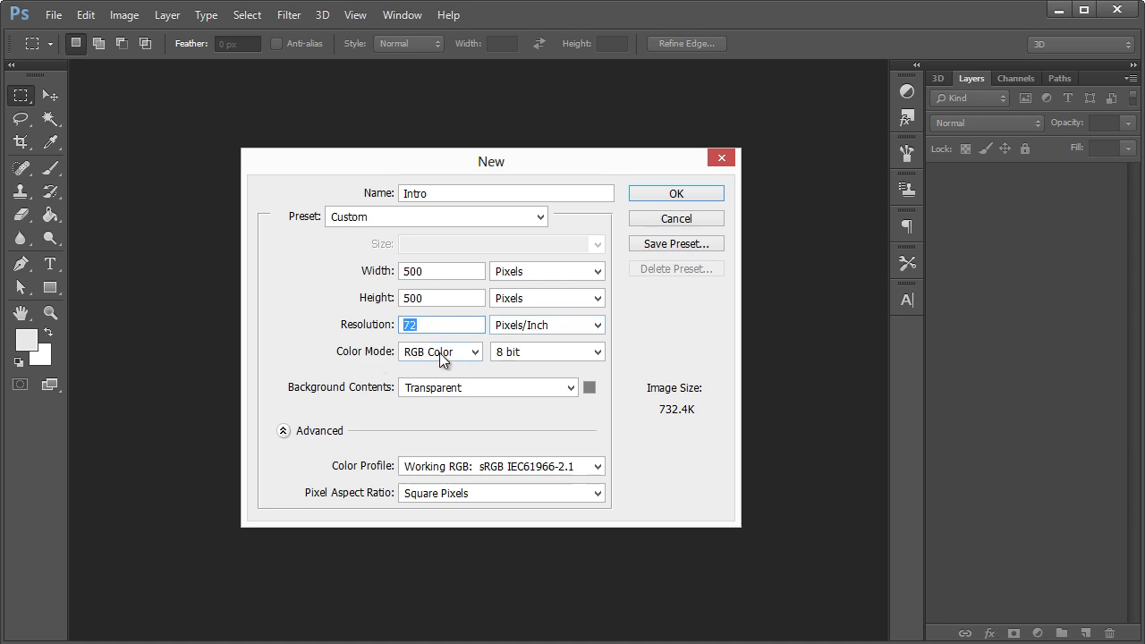
left_click(458, 355)
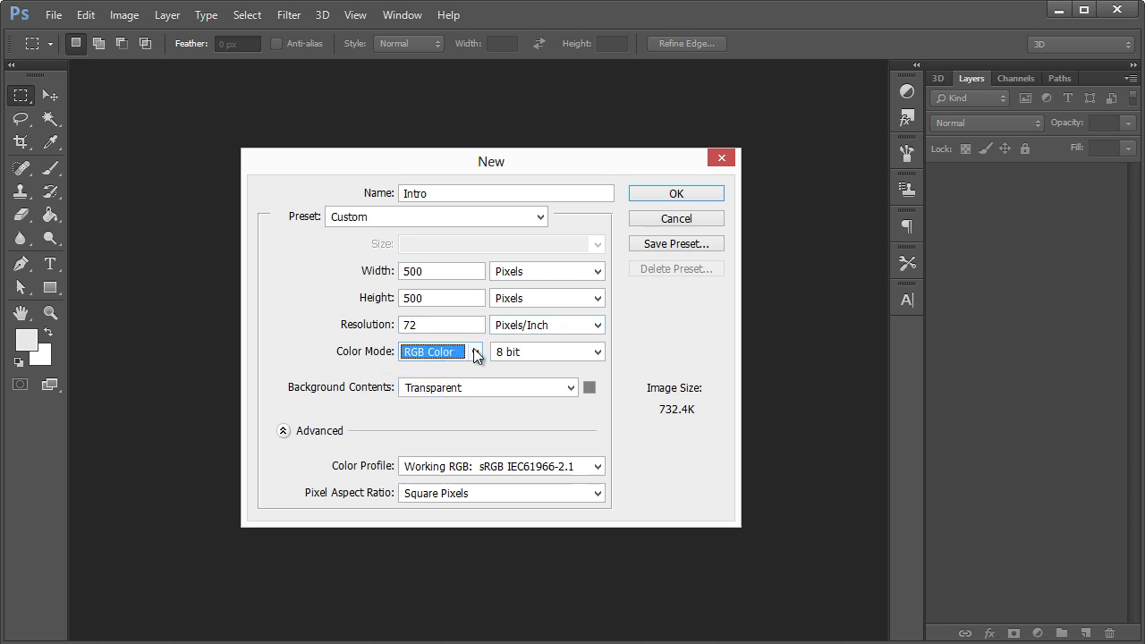
left_click(426, 350)
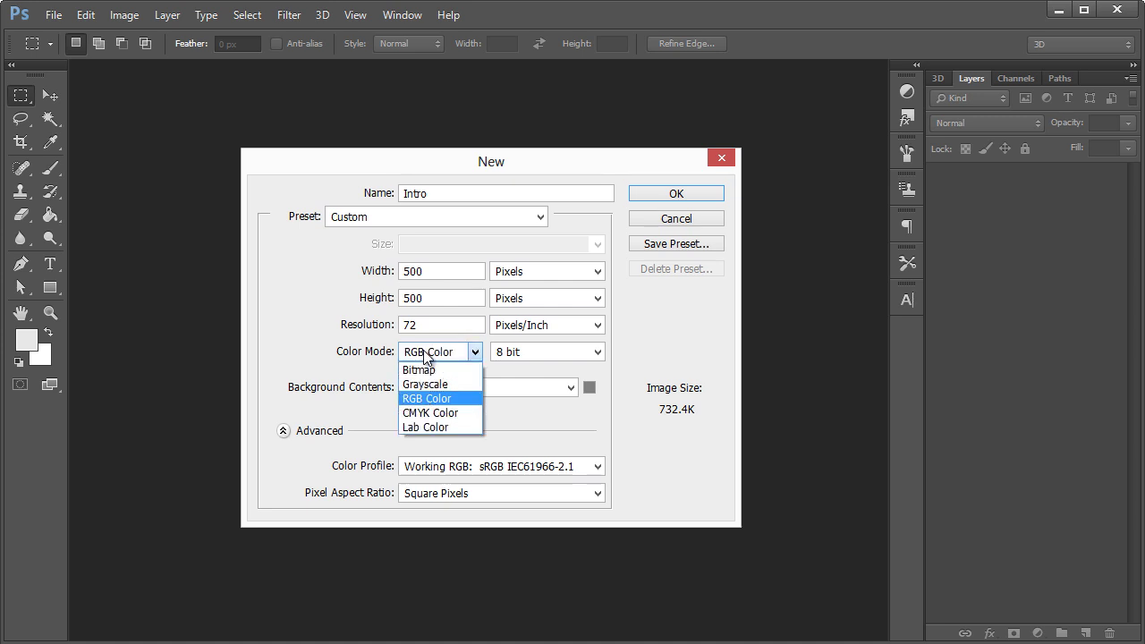
left_click(428, 400)
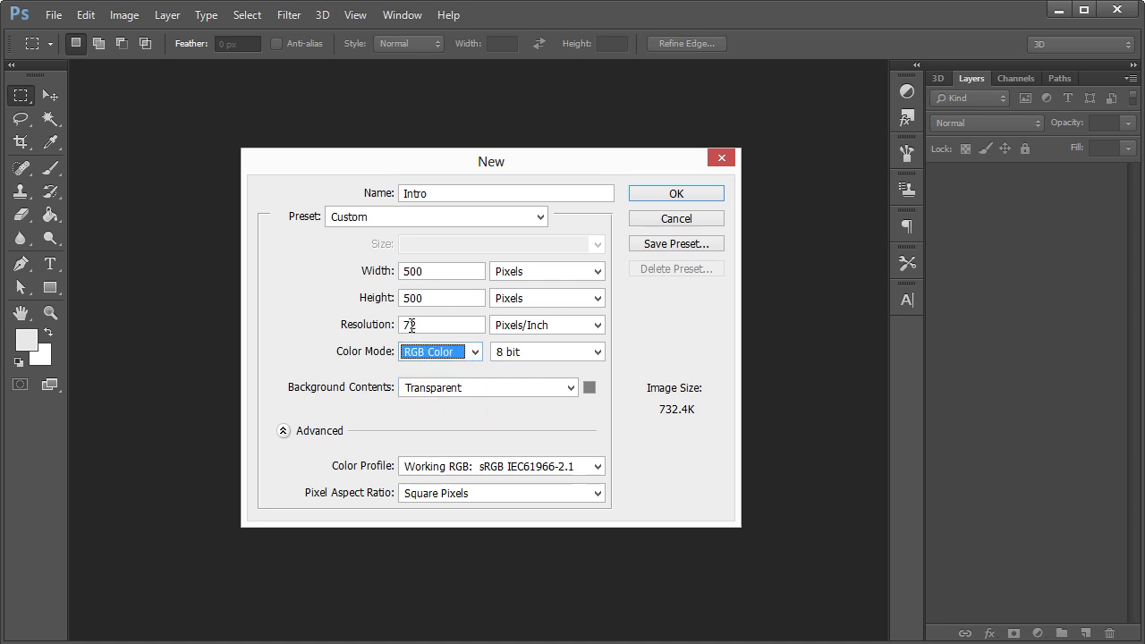
left_click(413, 326)
left_click(423, 352)
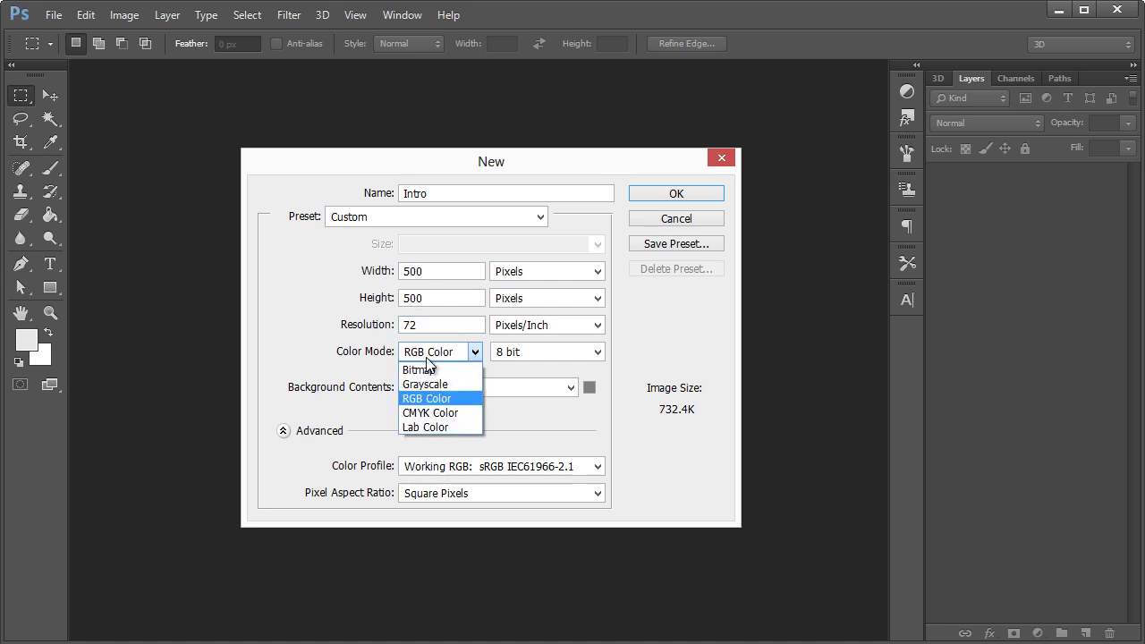
left_click(445, 400)
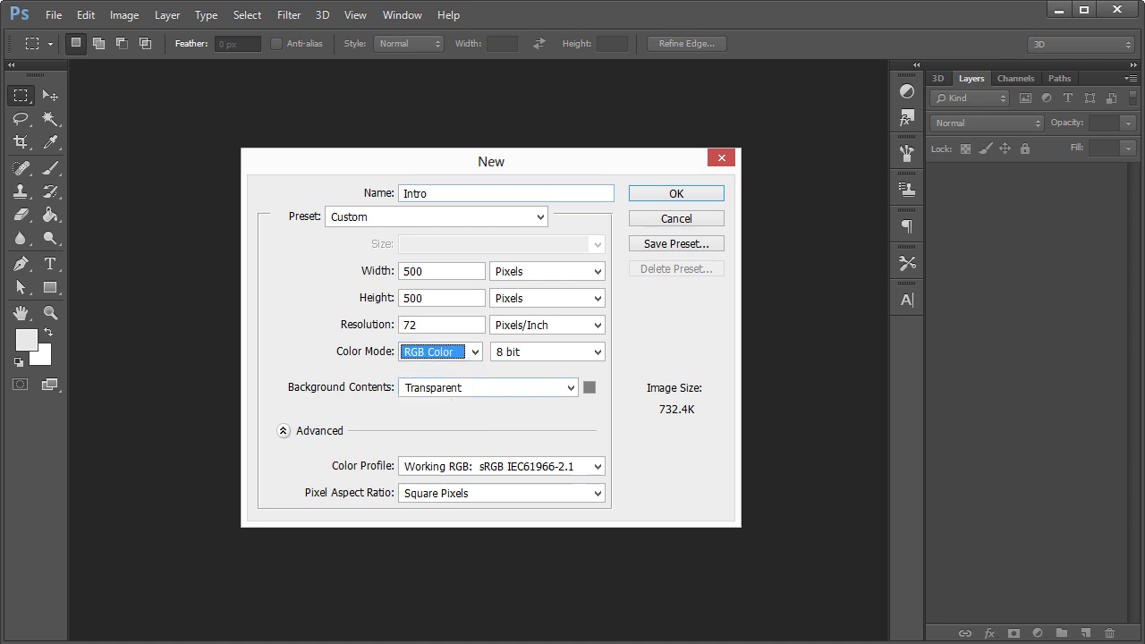
left_click(457, 369)
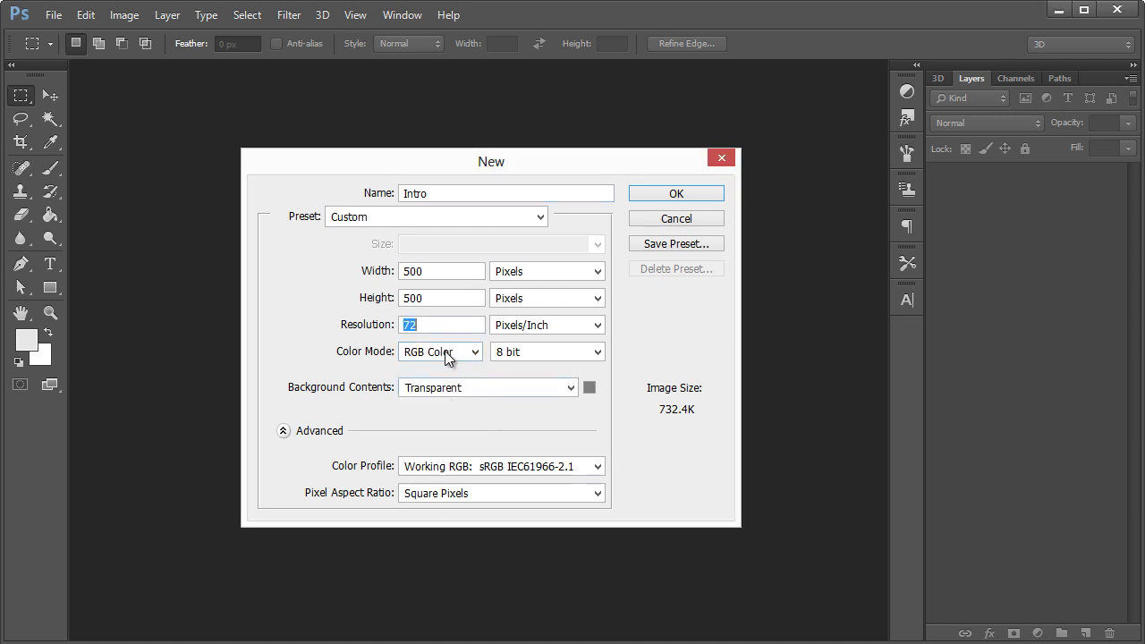
- Change the new document's color mode to CMYK Color
left_click(446, 358)
left_click(454, 355)
left_click(454, 355)
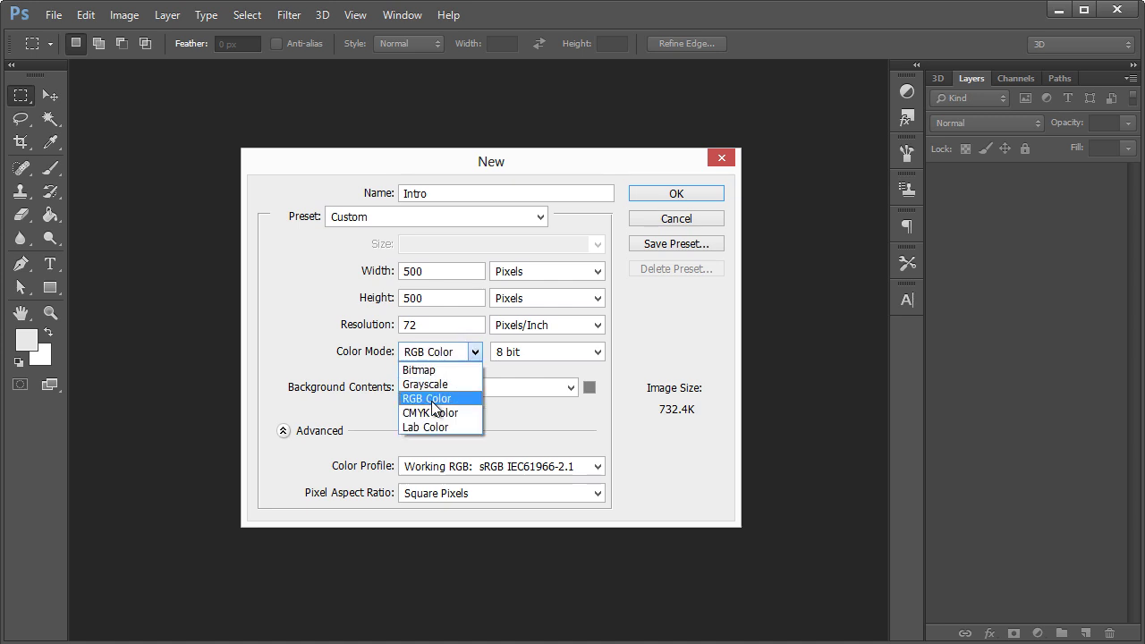
left_click(436, 414)
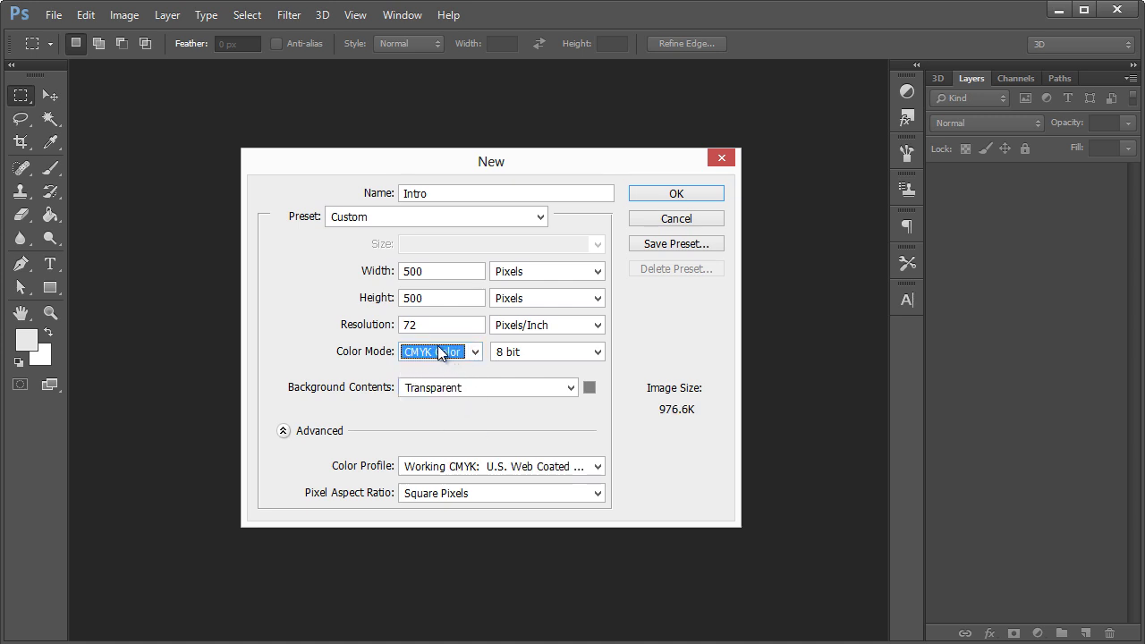
- Set the new document's color mode back to RGB Color
left_click(446, 354)
left_click(446, 354)
left_click(449, 357)
left_click(439, 400)
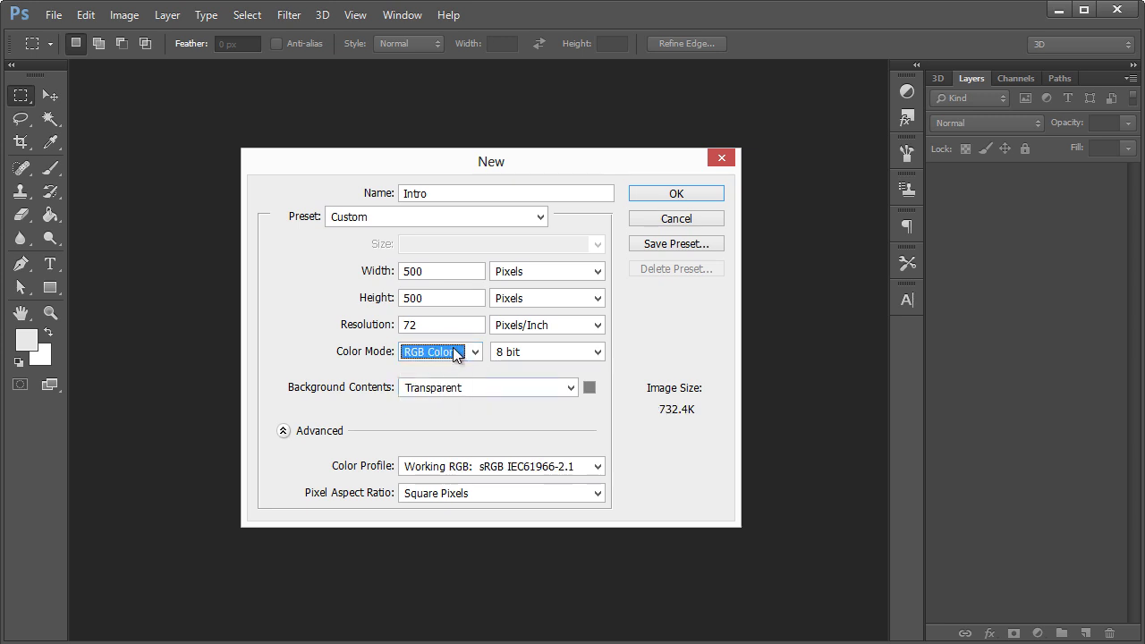
- Keep the background contents set to Transparent and create the new Intro document
left_click(439, 392)
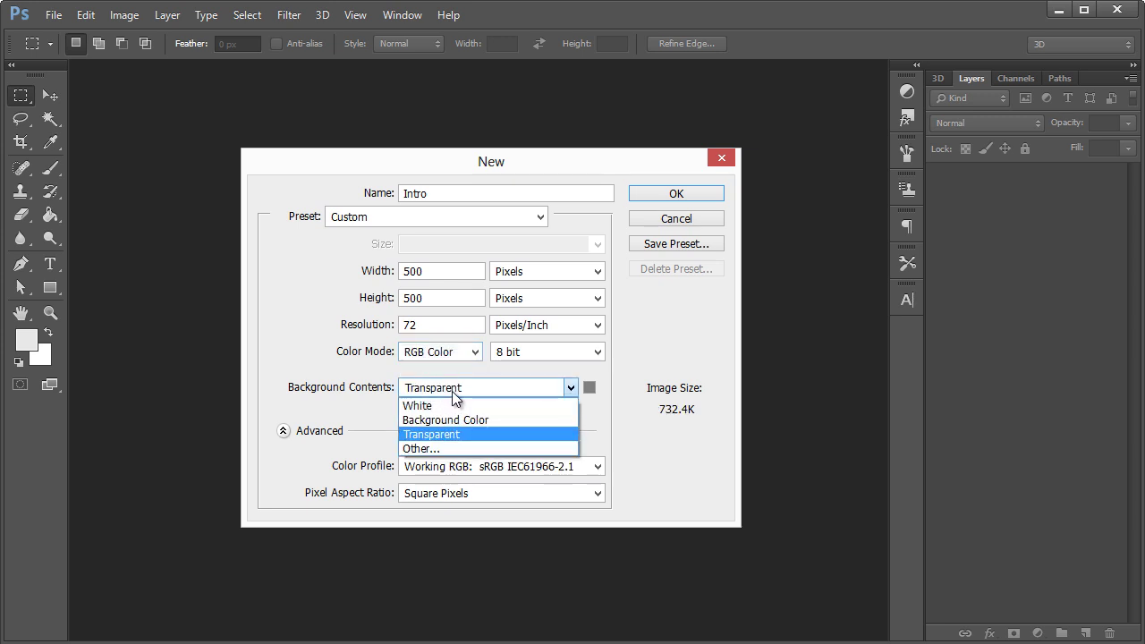
left_click(455, 387)
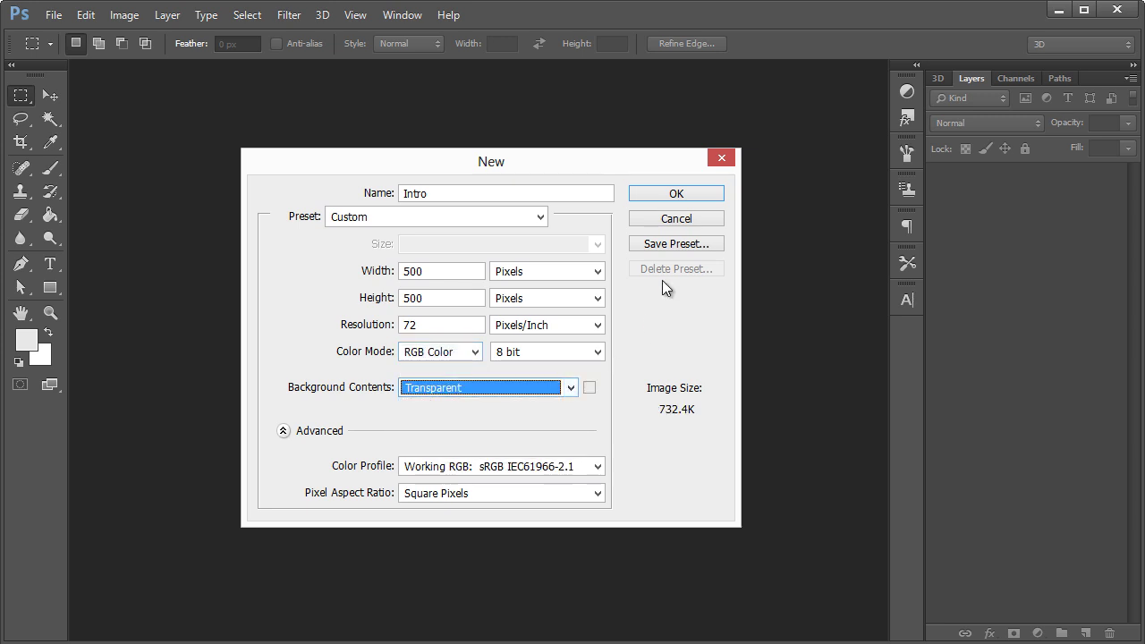
left_click(455, 396)
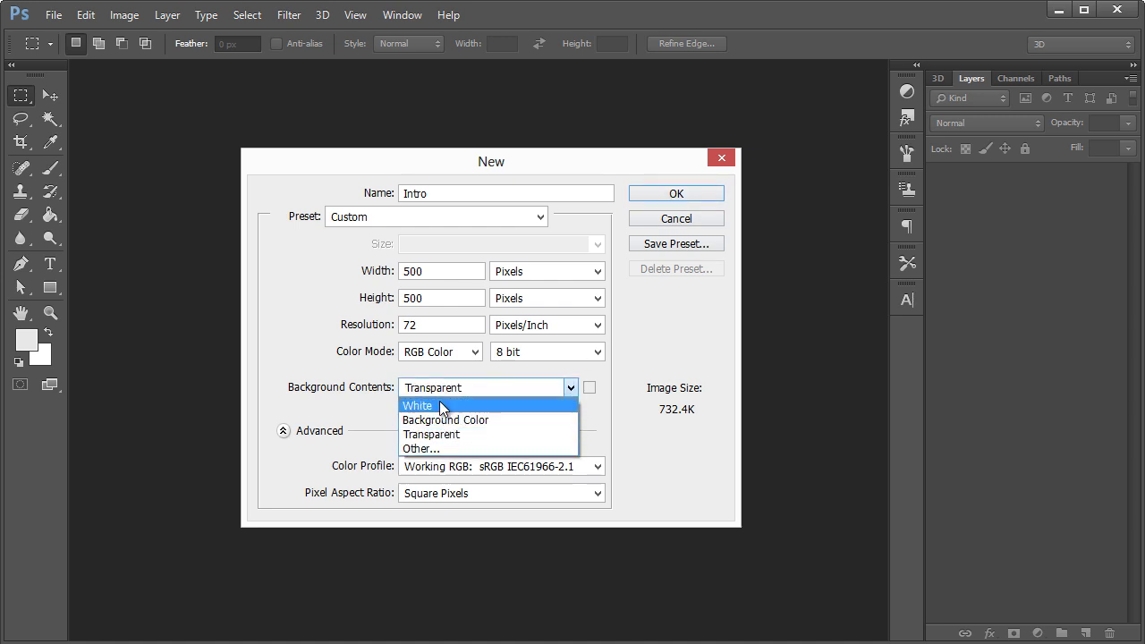
left_click(441, 438)
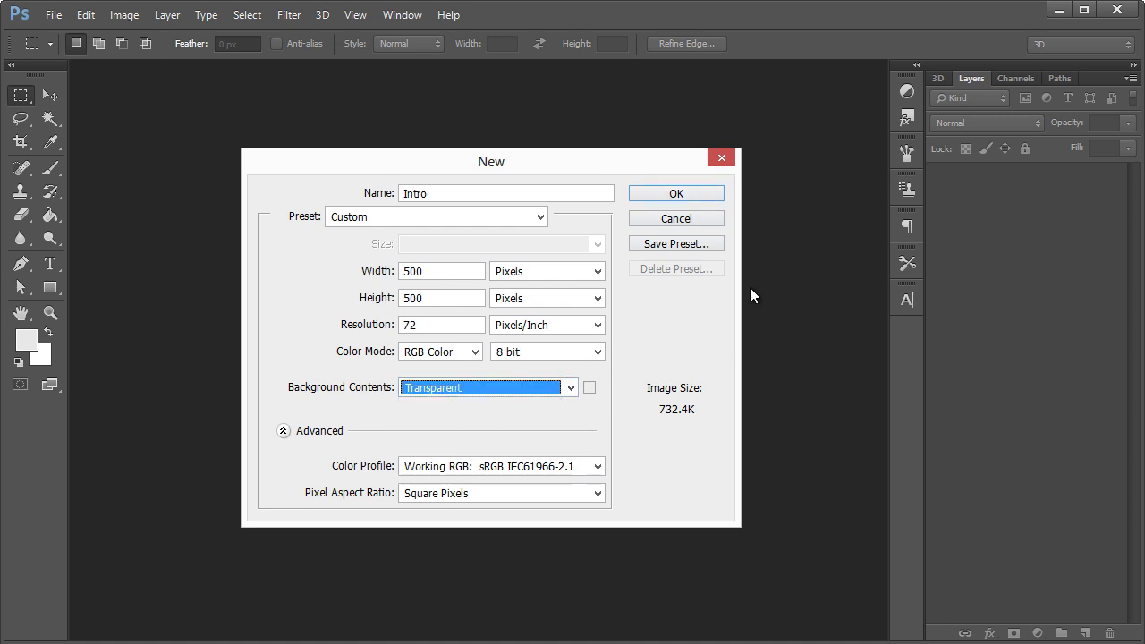
left_click(685, 194)
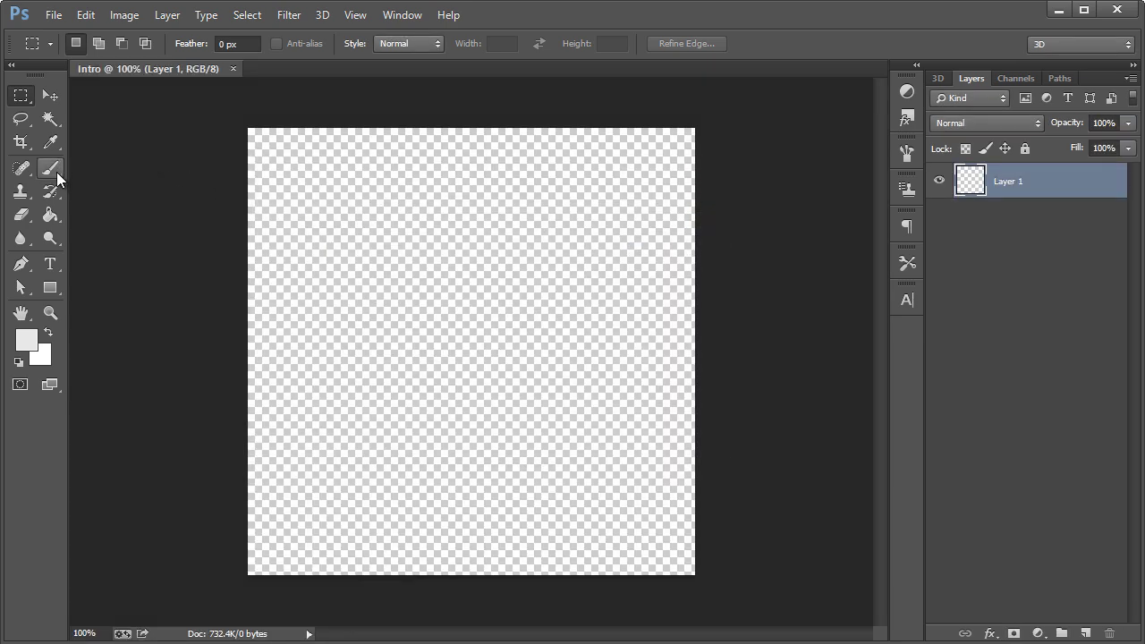
- Activate the Paint Bucket Tool from its group with the Gradient and 3D Material Drop tools
left_click(47, 216)
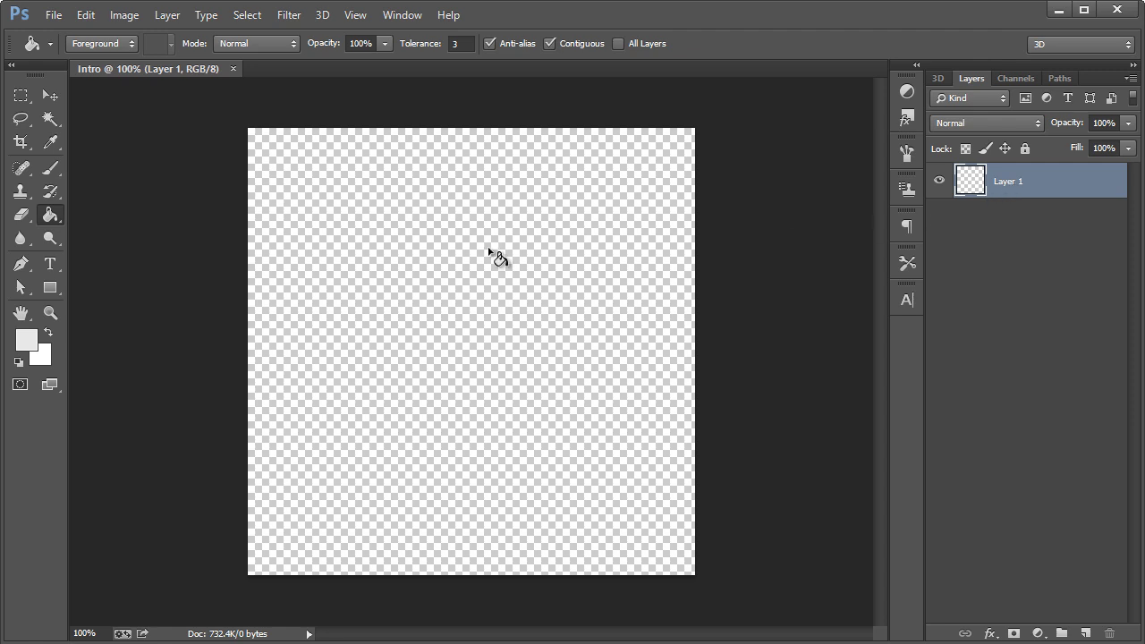
left_click(21, 94)
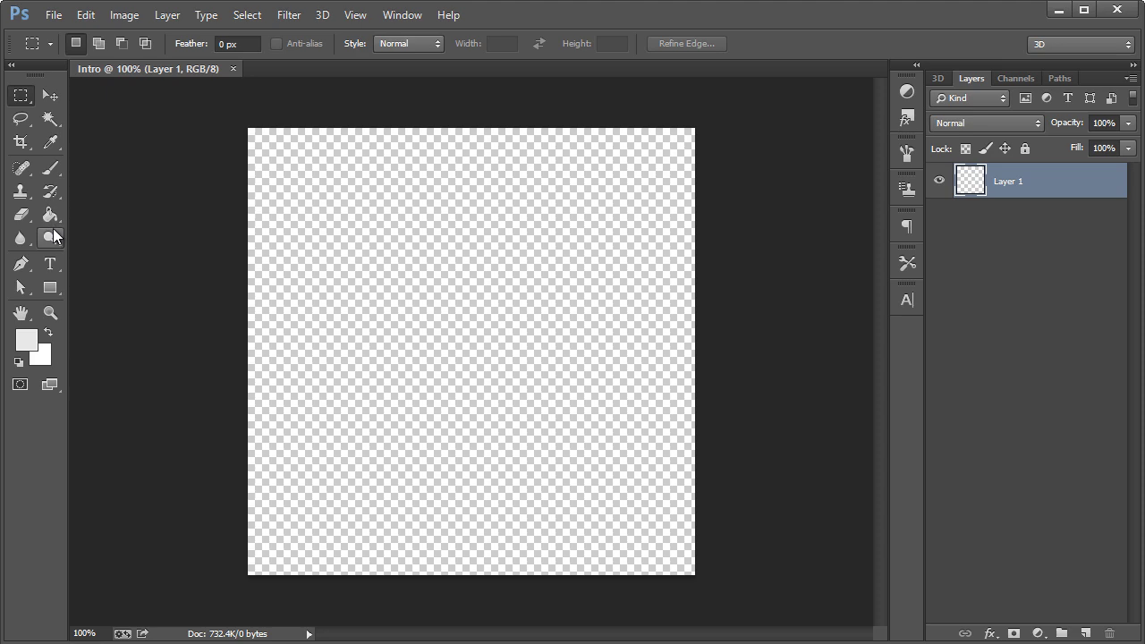
key("g")
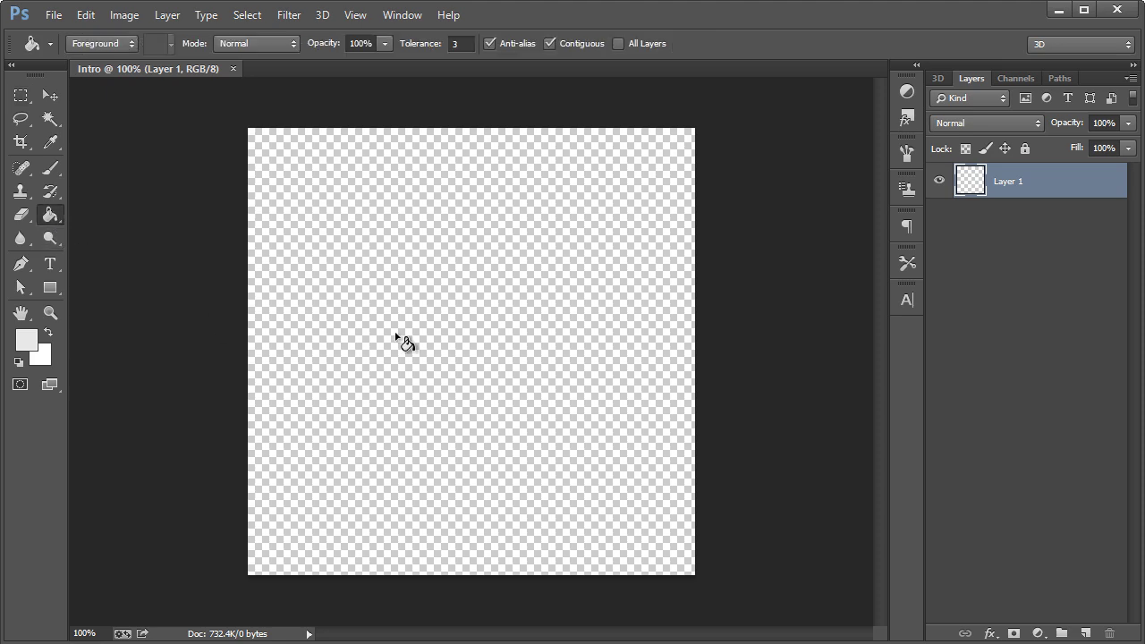
right_click(51, 214)
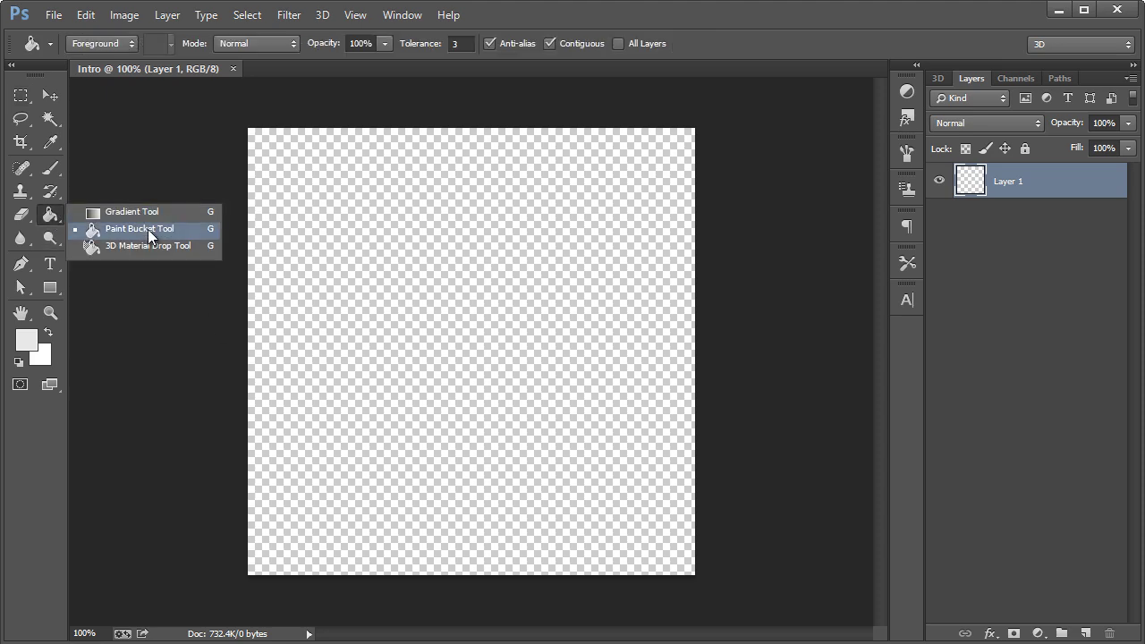
left_click(126, 231)
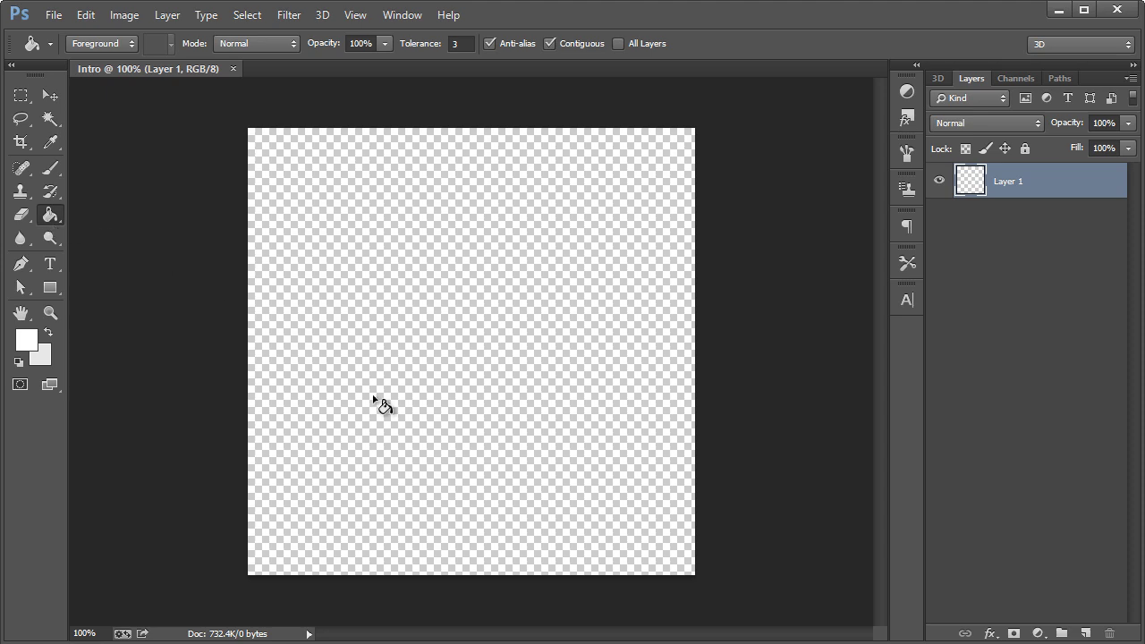
- Set the foreground color to white, ffffff, and fill Layer 1 with it
left_click(26, 339)
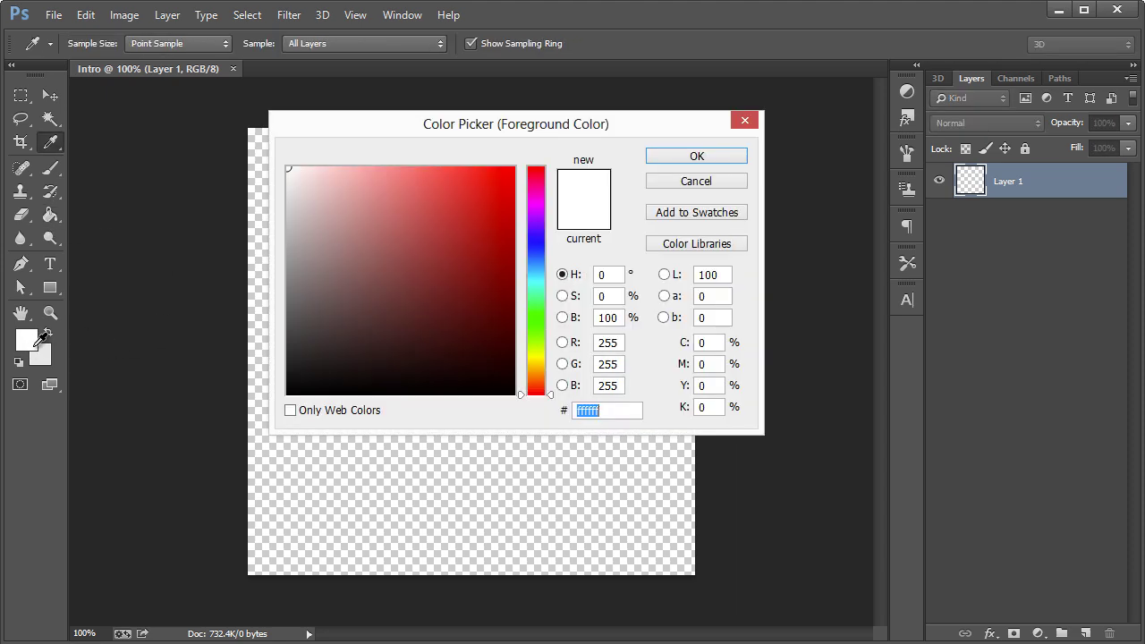
left_click(257, 152)
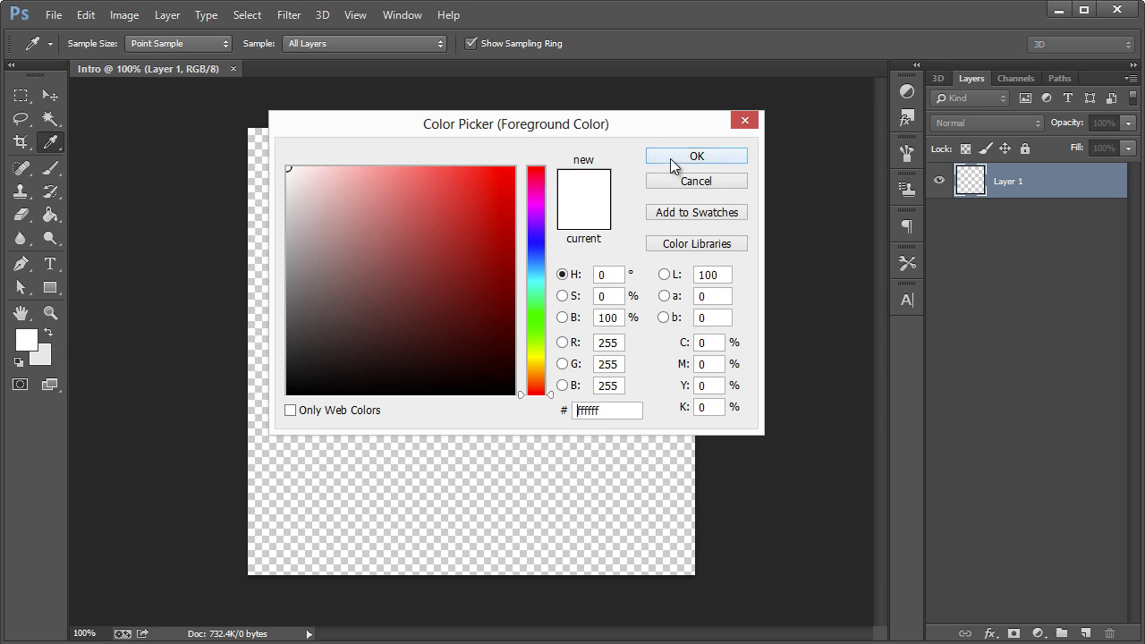
left_click(596, 411)
left_click_drag(564, 410, 569, 420)
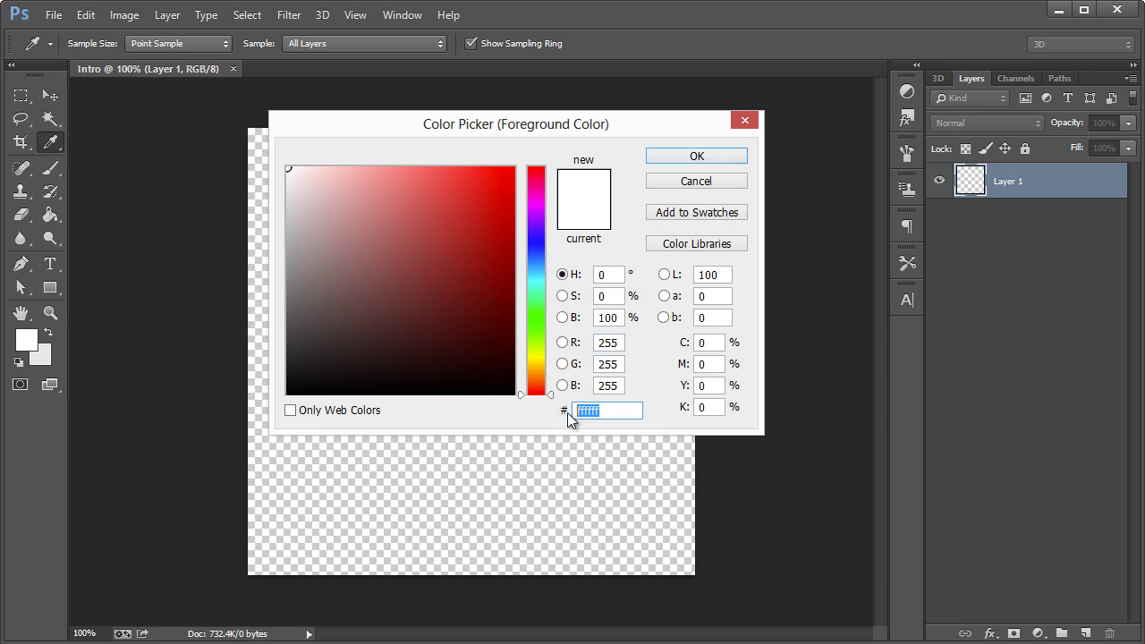
left_click(610, 410)
mouse_move(447, 222)
left_mouse_down()
mouse_move(417, 224)
mouse_move(477, 263)
mouse_move(378, 211)
left_mouse_up()
left_click(471, 317)
left_click_drag(535, 392, 535, 202)
type("ffffff")
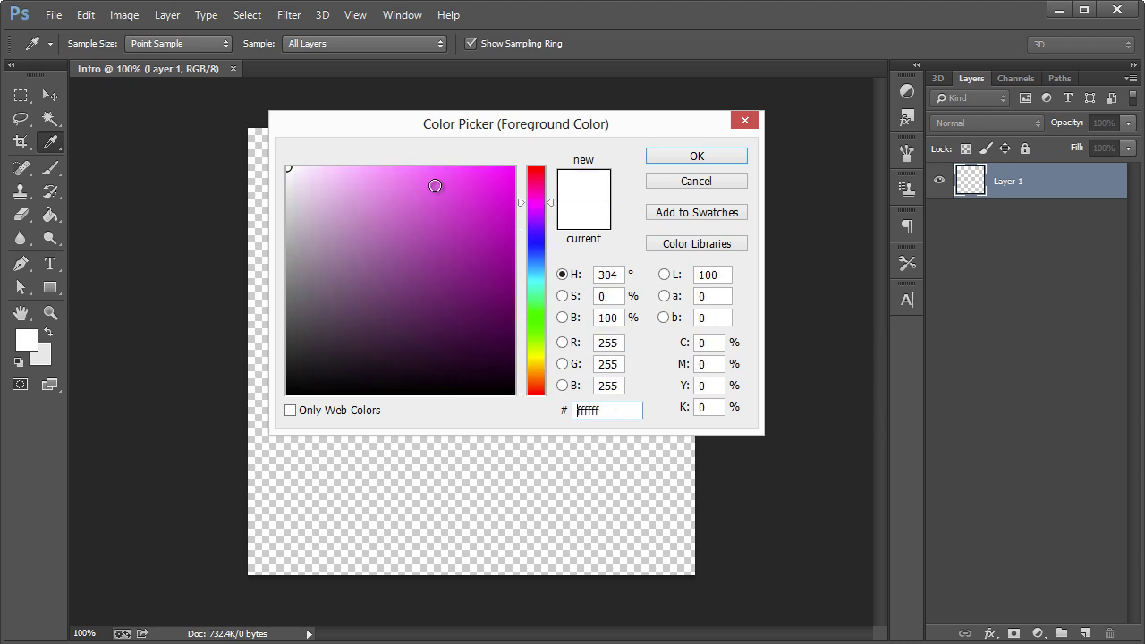
left_click(696, 157)
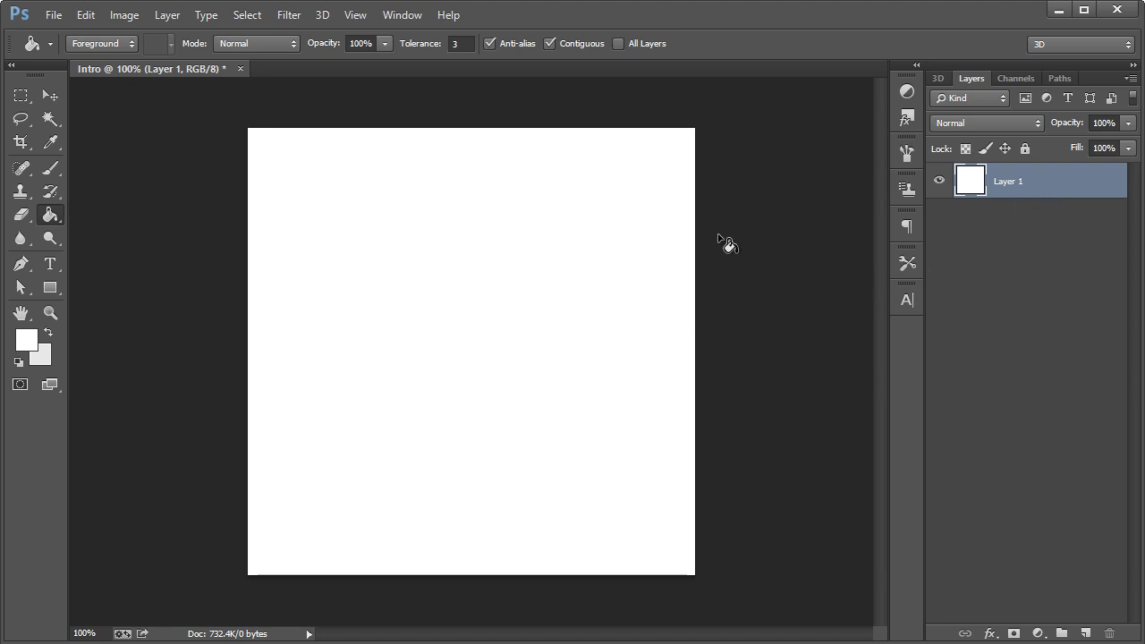
left_click(1130, 79)
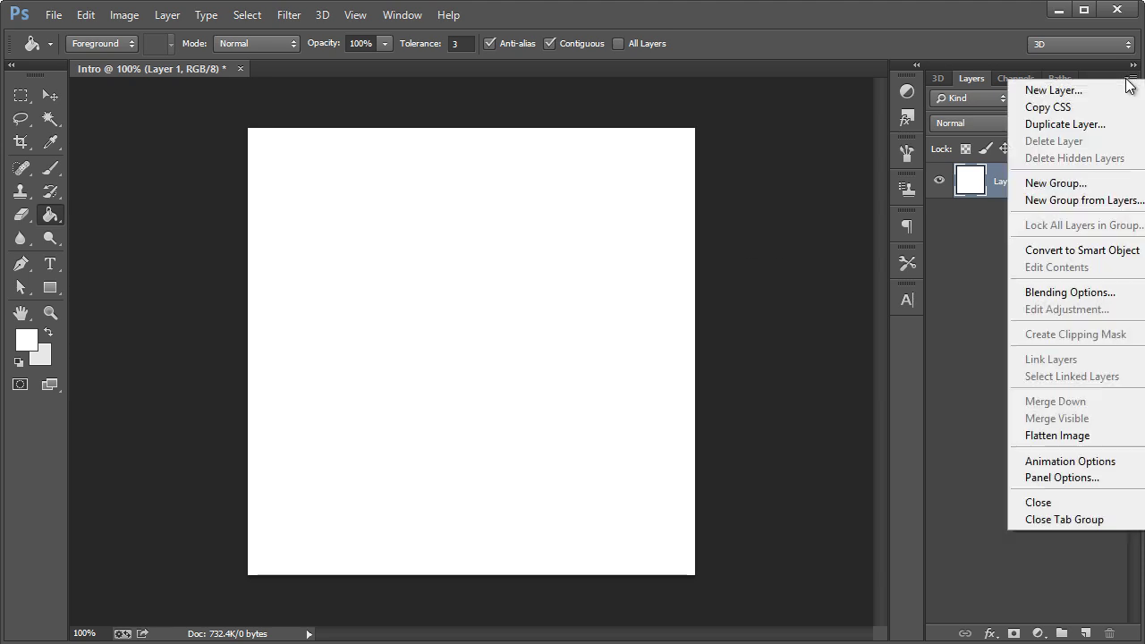
left_click(1039, 92)
left_click_drag(680, 120, 684, 147)
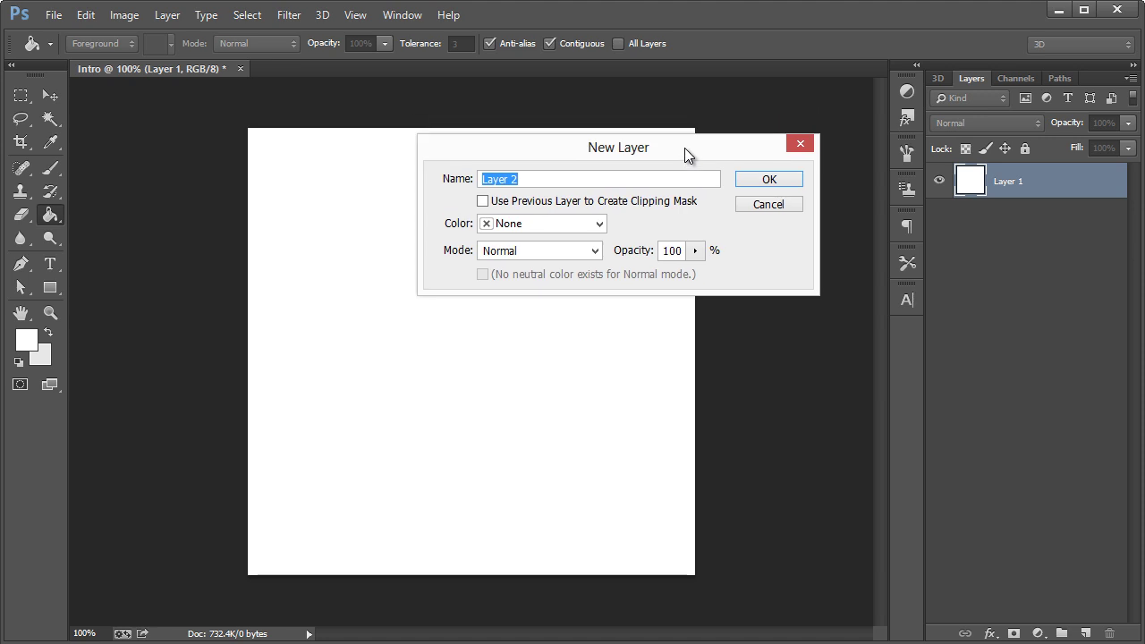
left_click(765, 204)
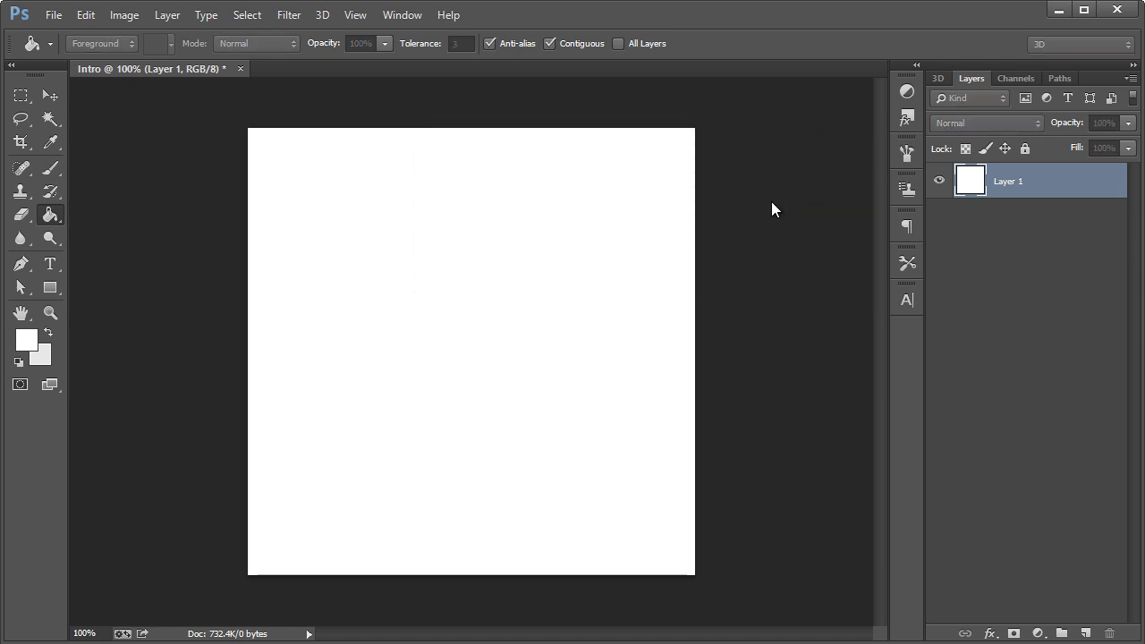
- Create a new layer named Layer 2 with no color label, Normal mode and 100% opacity
key("ctrl+shift+n")
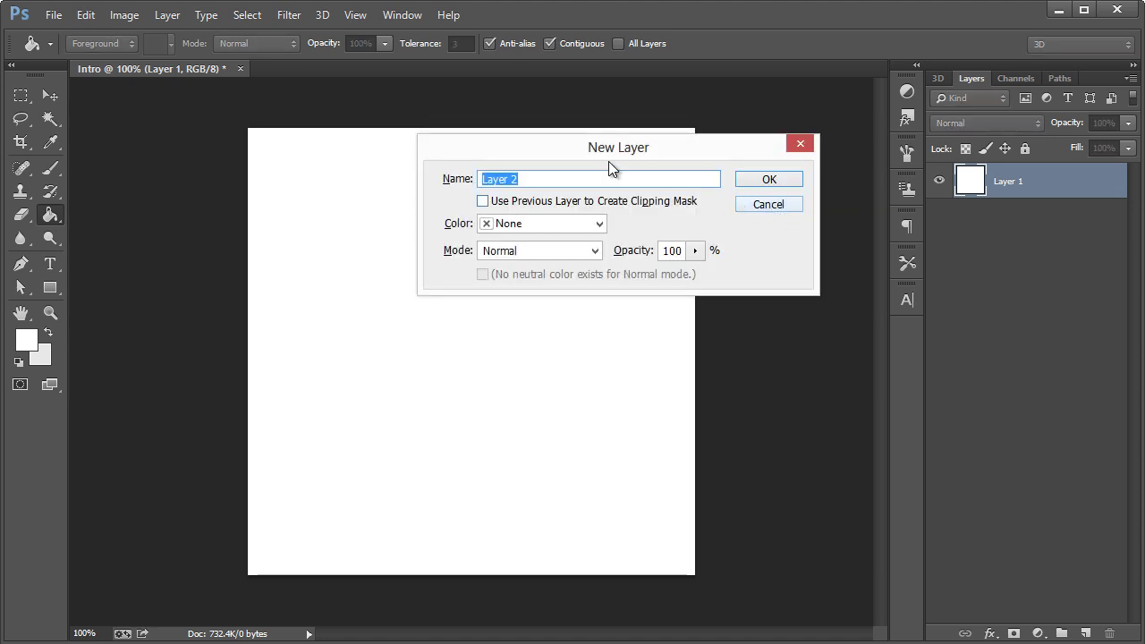
left_click(556, 178)
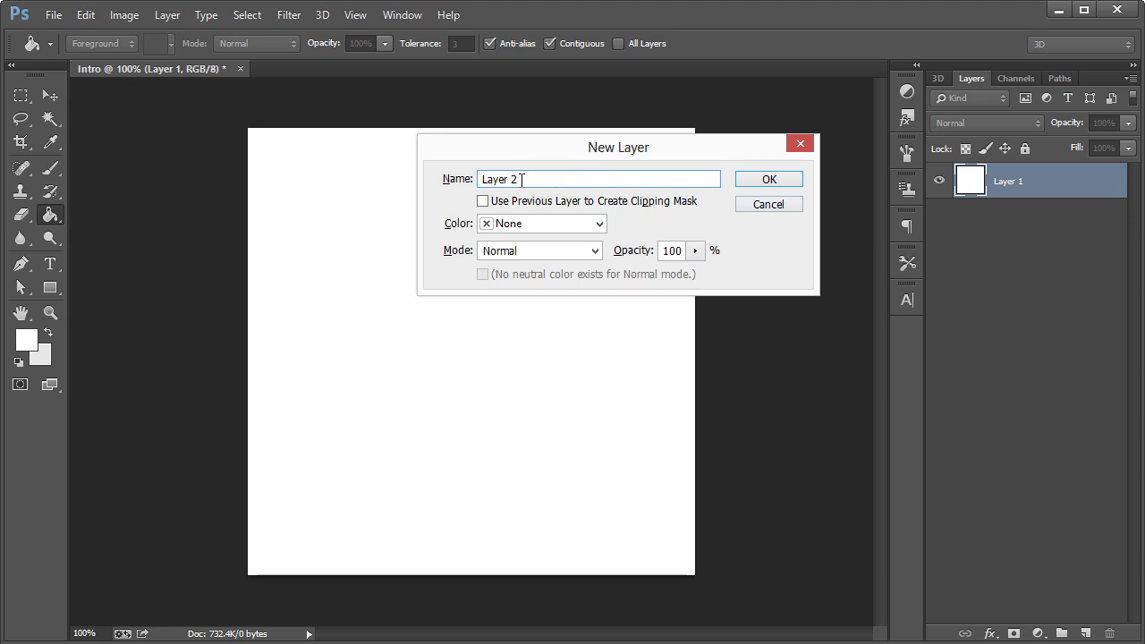
left_click_drag(538, 183, 487, 187)
left_click(558, 177)
left_click_drag(523, 179, 490, 175)
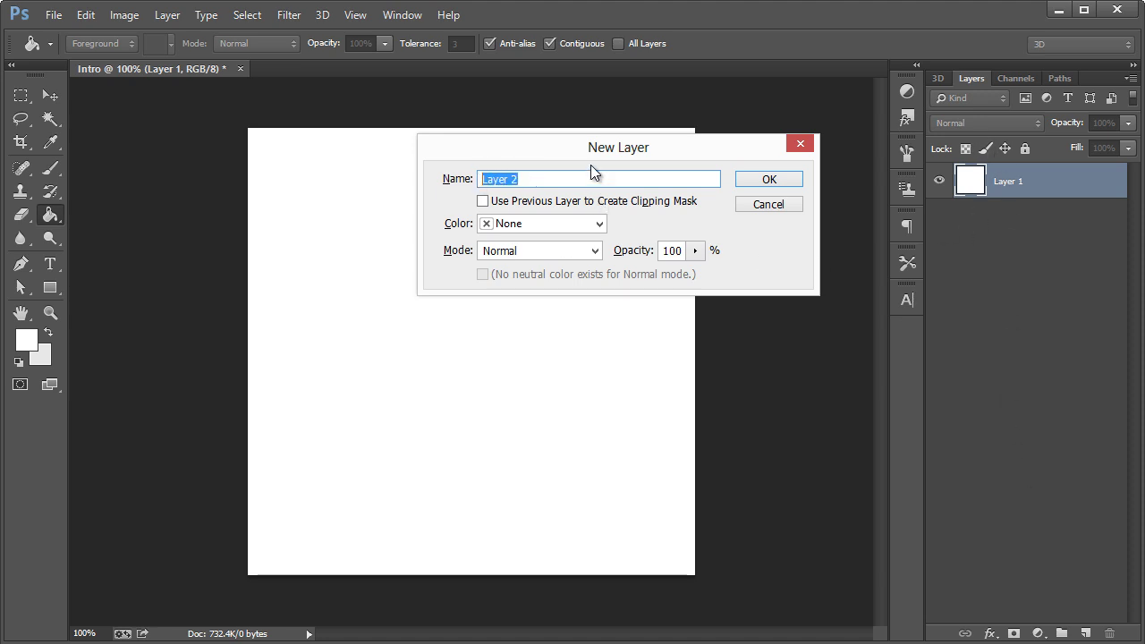
left_click(523, 181)
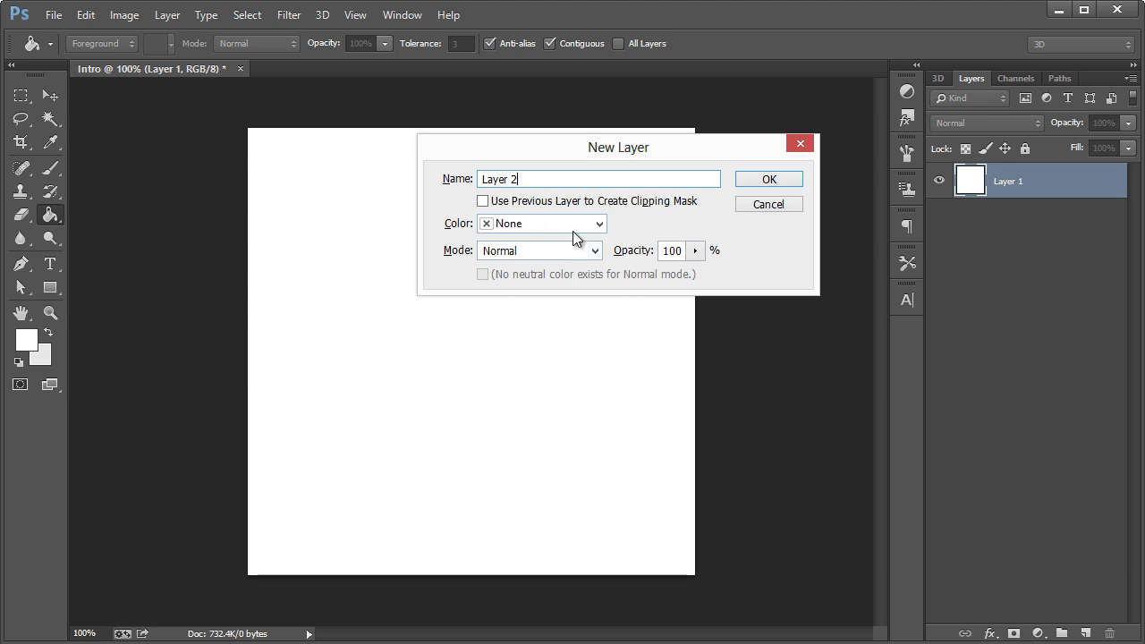
left_click(741, 186)
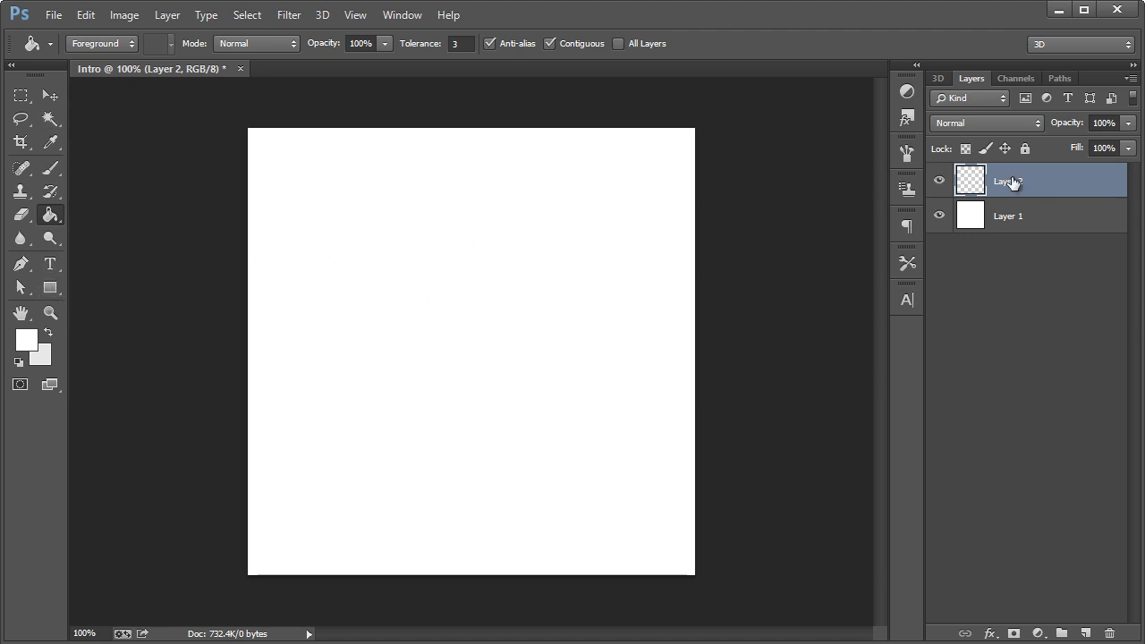
- Activate the Rectangle Tool, try drawing a white rectangle about 480 by 496 px, and undo it
left_click(57, 287)
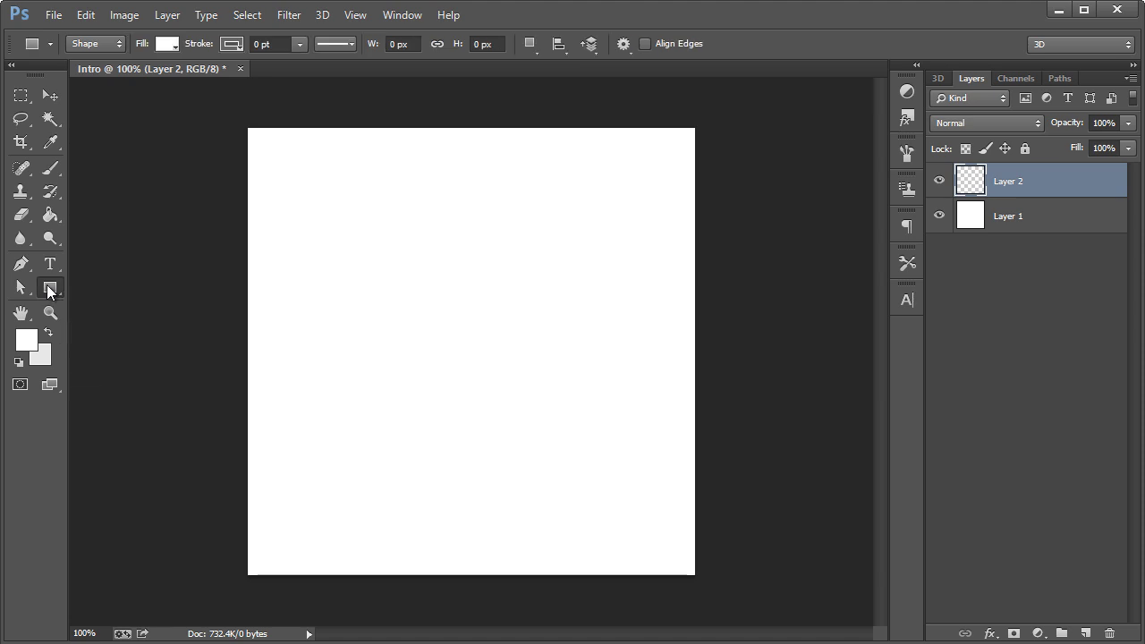
left_click(56, 285)
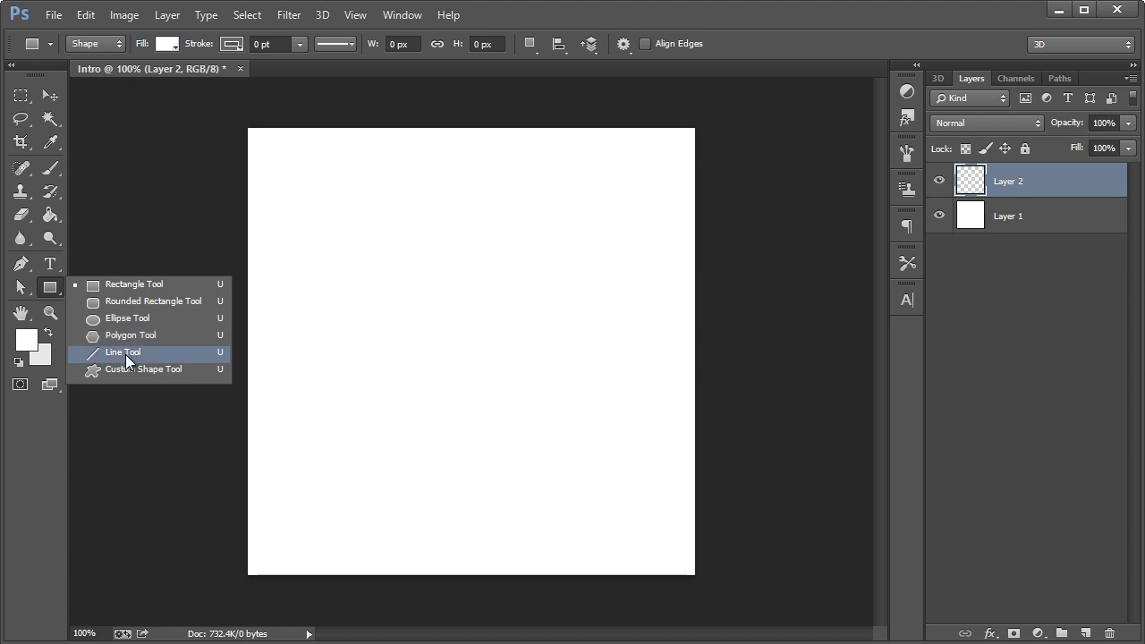
left_click(125, 285)
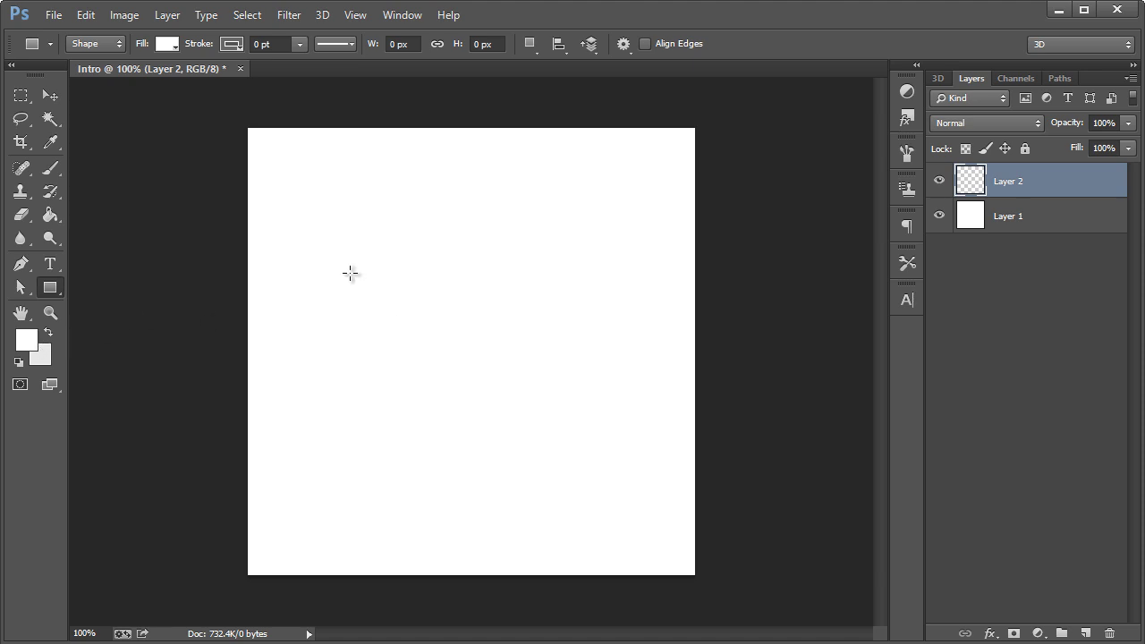
left_click_drag(319, 234, 533, 456)
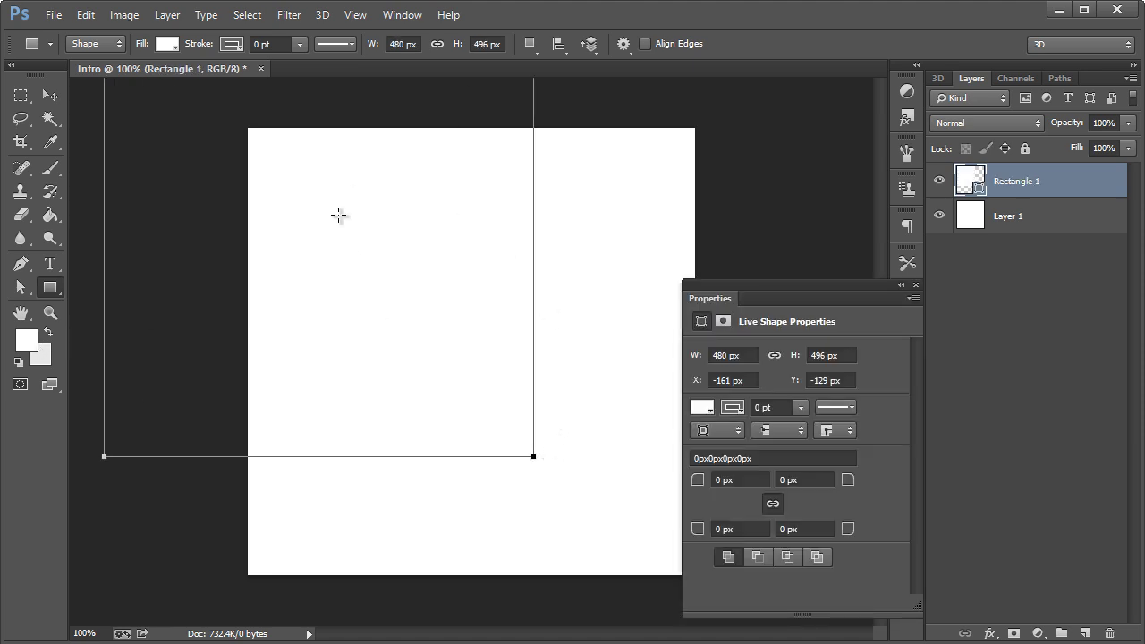
key("ctrl+z")
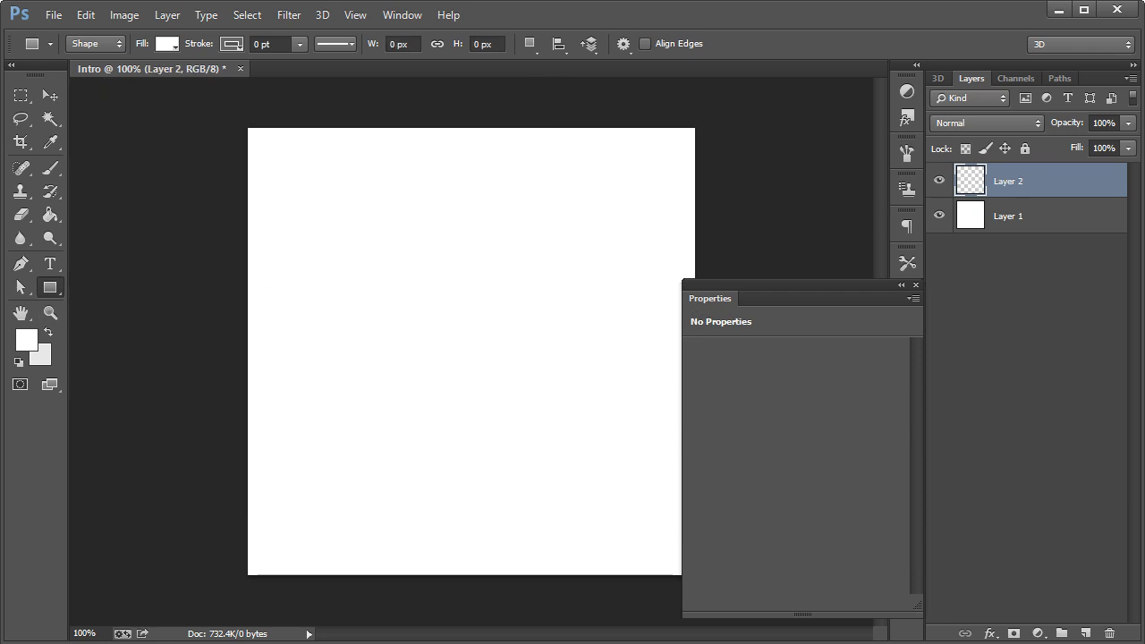
- Set the foreground color to the bright blue 0041fc and close the shape properties
left_click(28, 343)
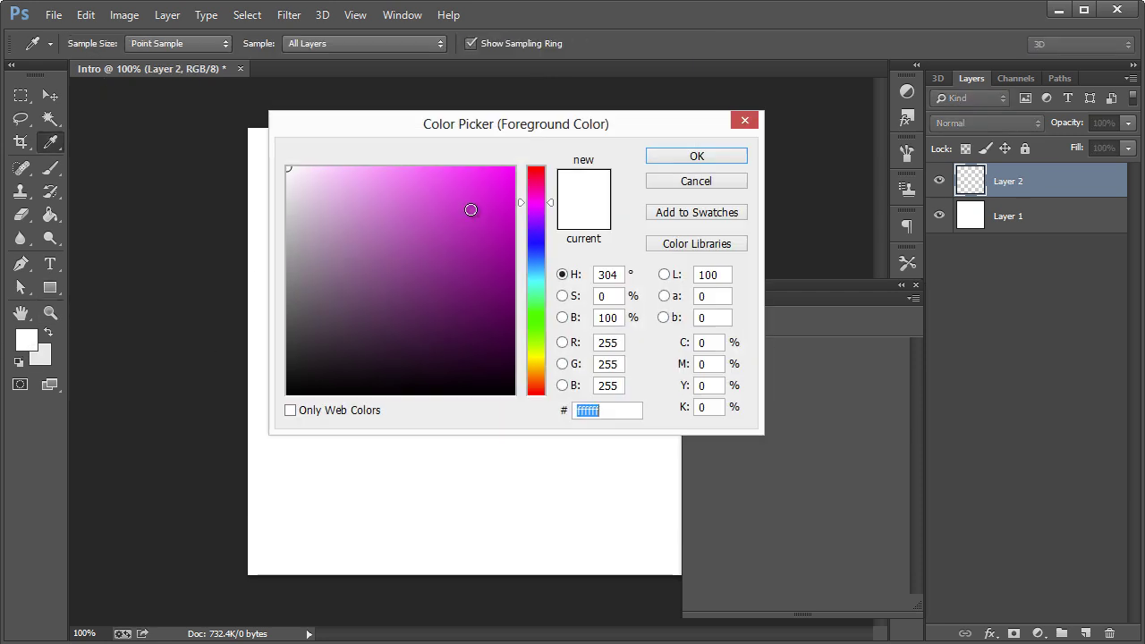
left_click_drag(534, 257, 537, 251)
left_click_drag(495, 195, 525, 168)
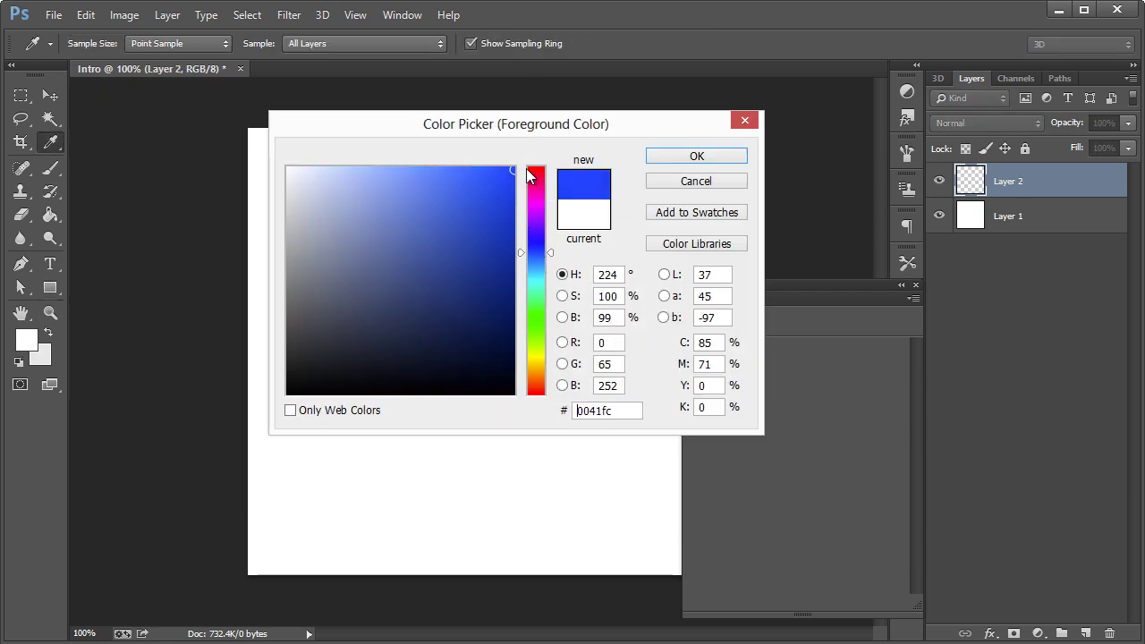
left_click(696, 157)
left_click(916, 286)
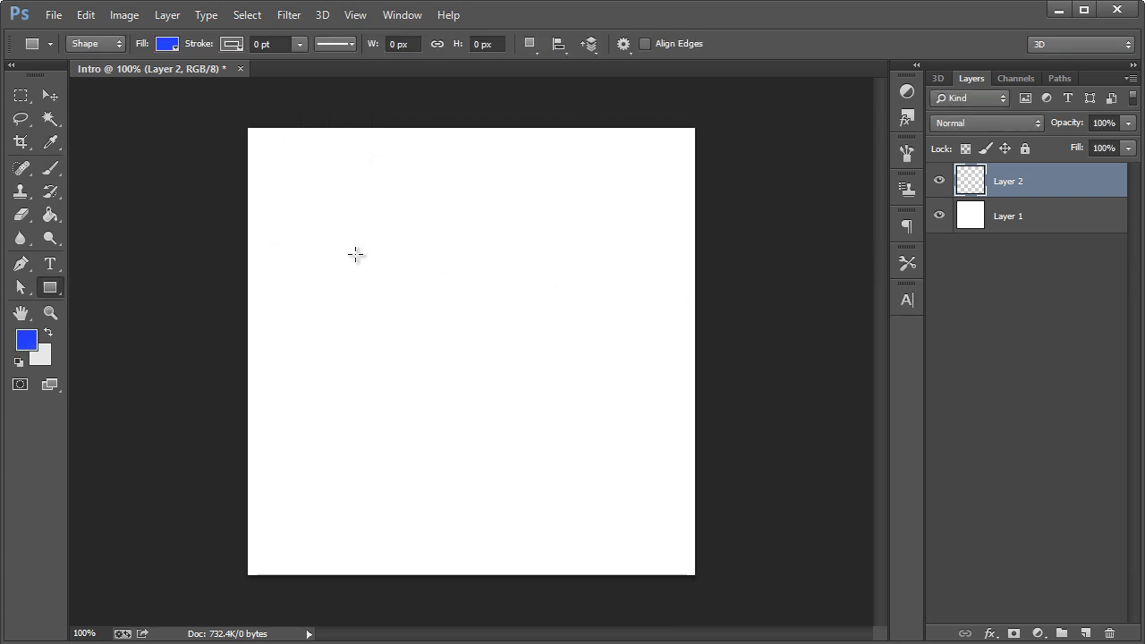
- Draw a blue square about 188 by 188 px on Layer 2 and move it to about the canvas center
mouse_move(444, 318)
left_mouse_down()
mouse_move(541, 402)
mouse_move(549, 430)
mouse_move(445, 355)
mouse_move(523, 357)
mouse_move(552, 475)
mouse_move(583, 297)
mouse_move(355, 263)
mouse_move(490, 400)
mouse_move(447, 314)
mouse_move(498, 379)
mouse_move(488, 384)
mouse_move(447, 335)
mouse_move(539, 412)
mouse_move(447, 363)
mouse_move(557, 429)
mouse_move(445, 343)
mouse_move(542, 410)
mouse_move(495, 363)
mouse_move(534, 439)
mouse_move(551, 373)
mouse_move(455, 325)
mouse_move(562, 421)
mouse_move(462, 324)
mouse_move(570, 414)
mouse_move(618, 478)
mouse_move(458, 343)
mouse_move(575, 444)
mouse_move(465, 334)
mouse_move(587, 453)
left_mouse_up()
left_click_drag(481, 361, 527, 403)
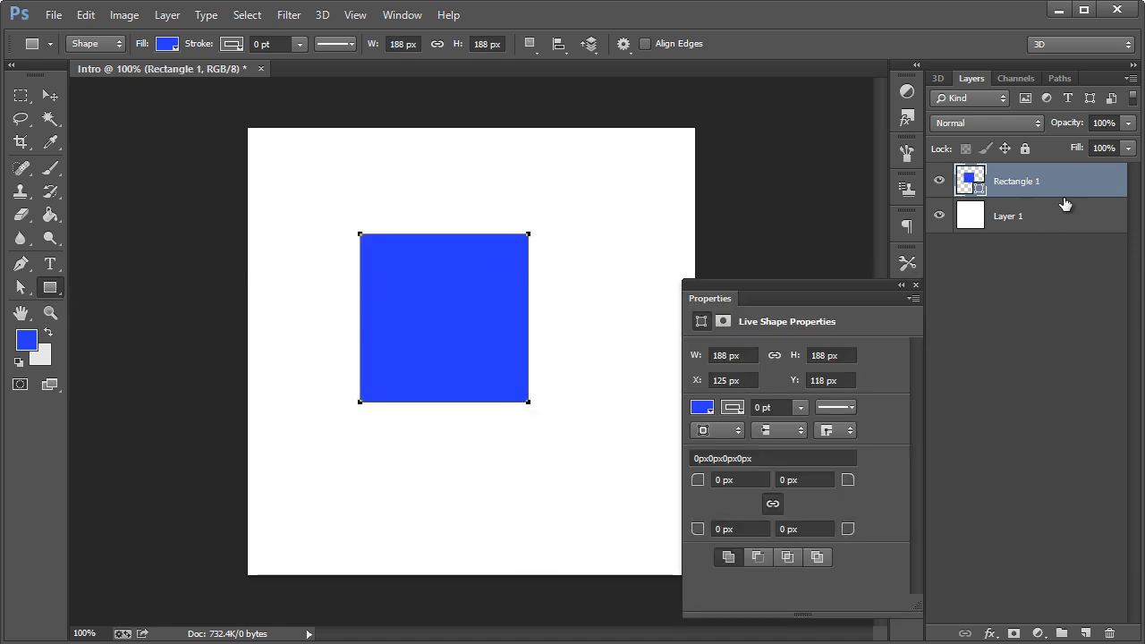
left_click(50, 96)
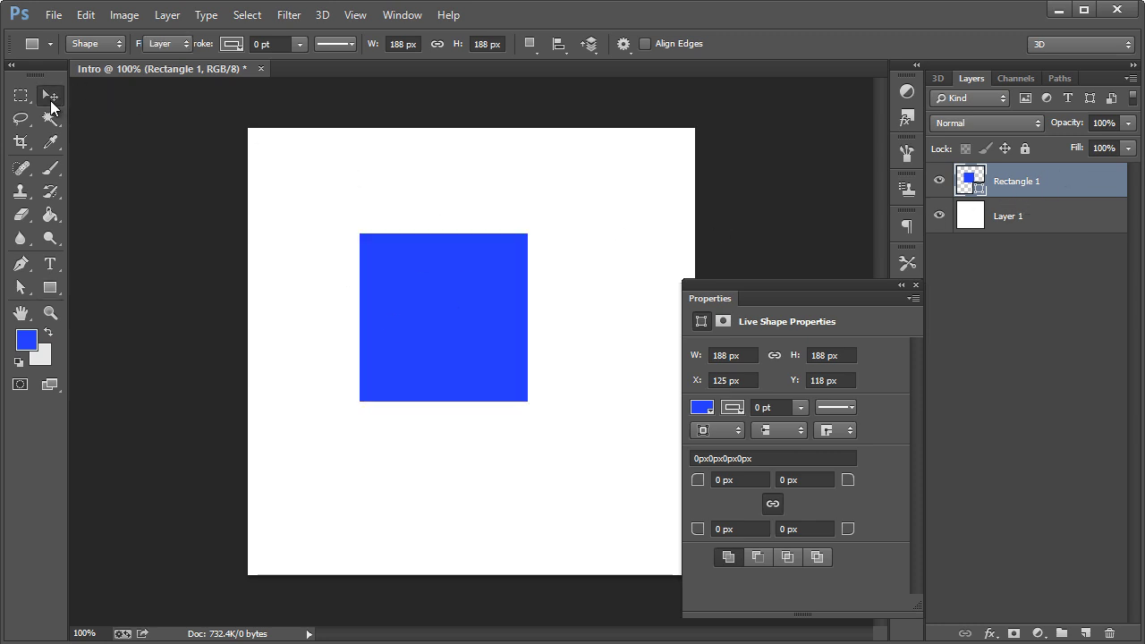
left_click(914, 284)
left_click_drag(479, 301, 493, 337)
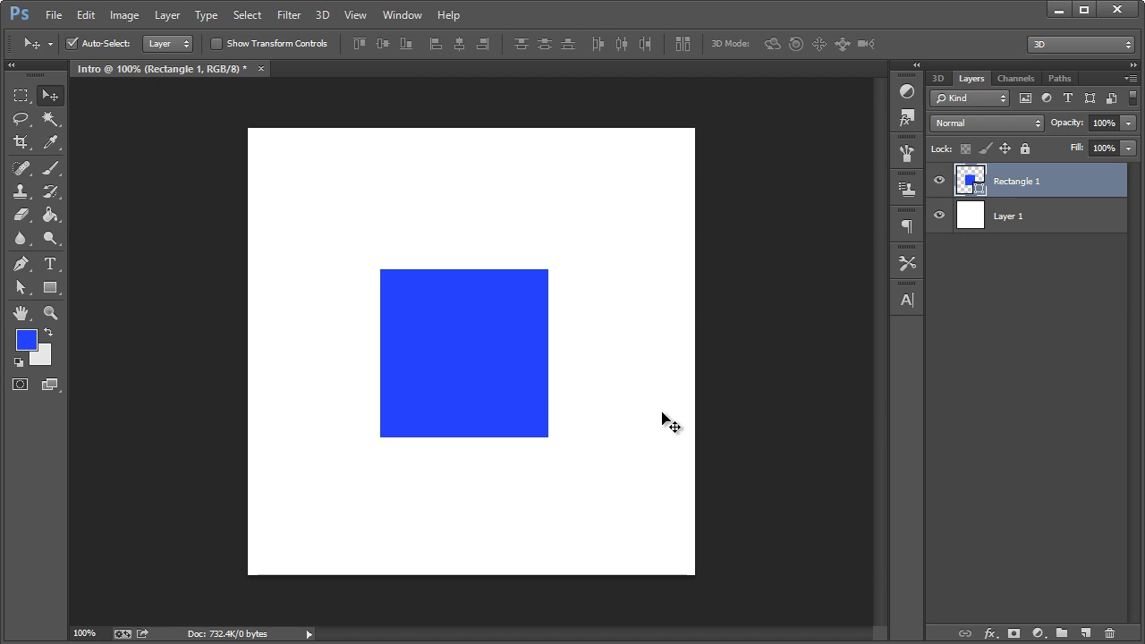
- Rename the Rectangle 1 layer to lksjdf and move the blue square slightly upward on the canvas
double_click(1017, 182)
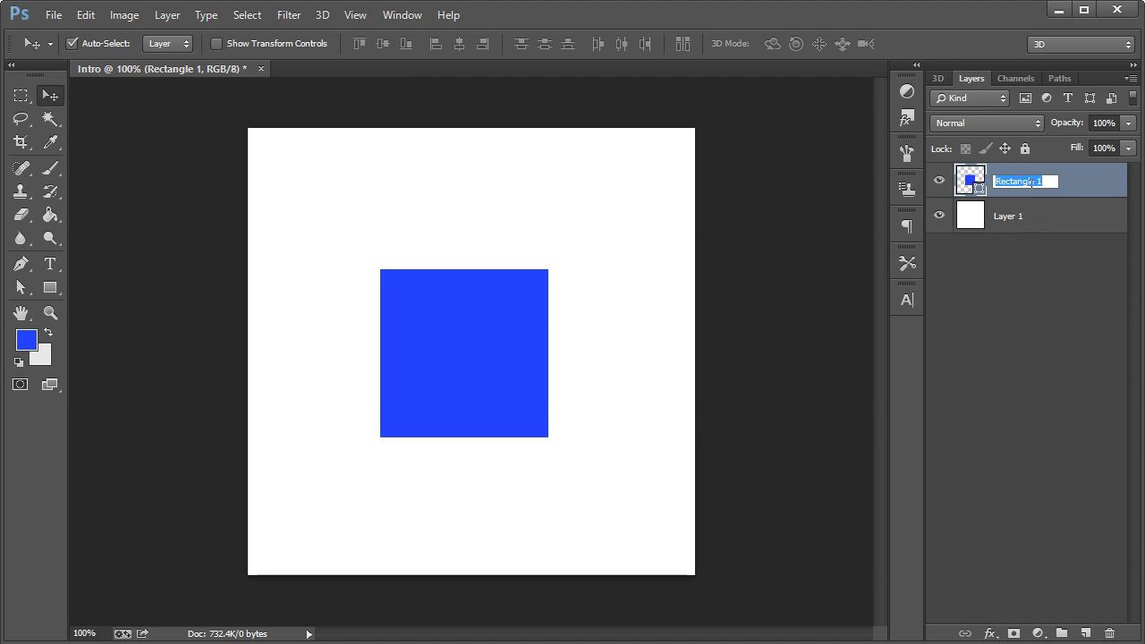
type("lksjdf")
key("Return")
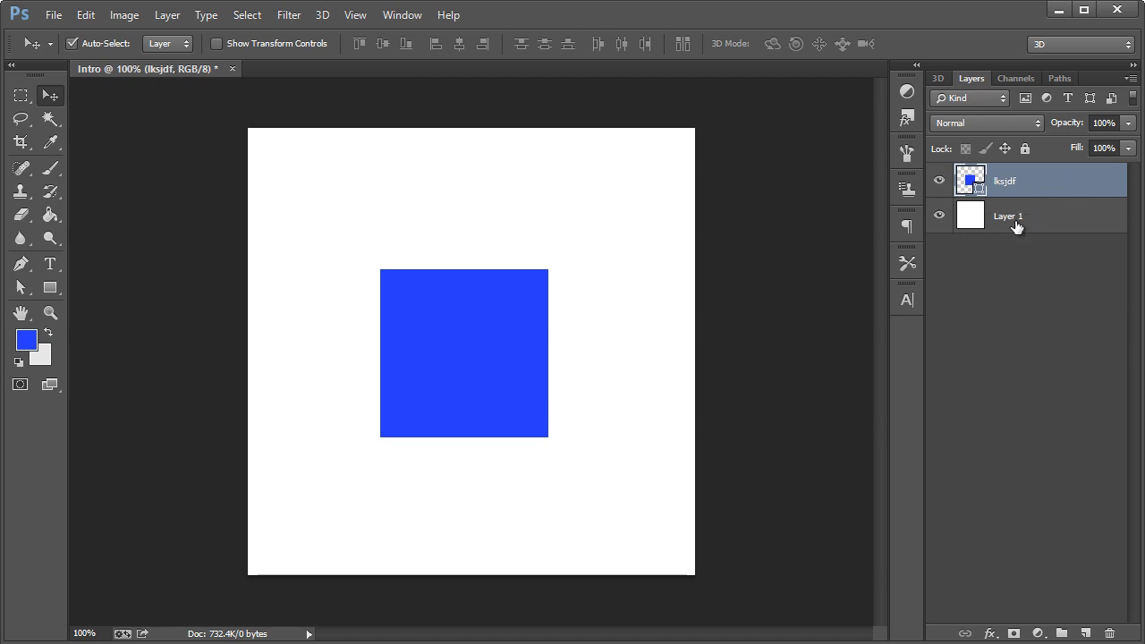
left_click_drag(504, 340, 480, 330)
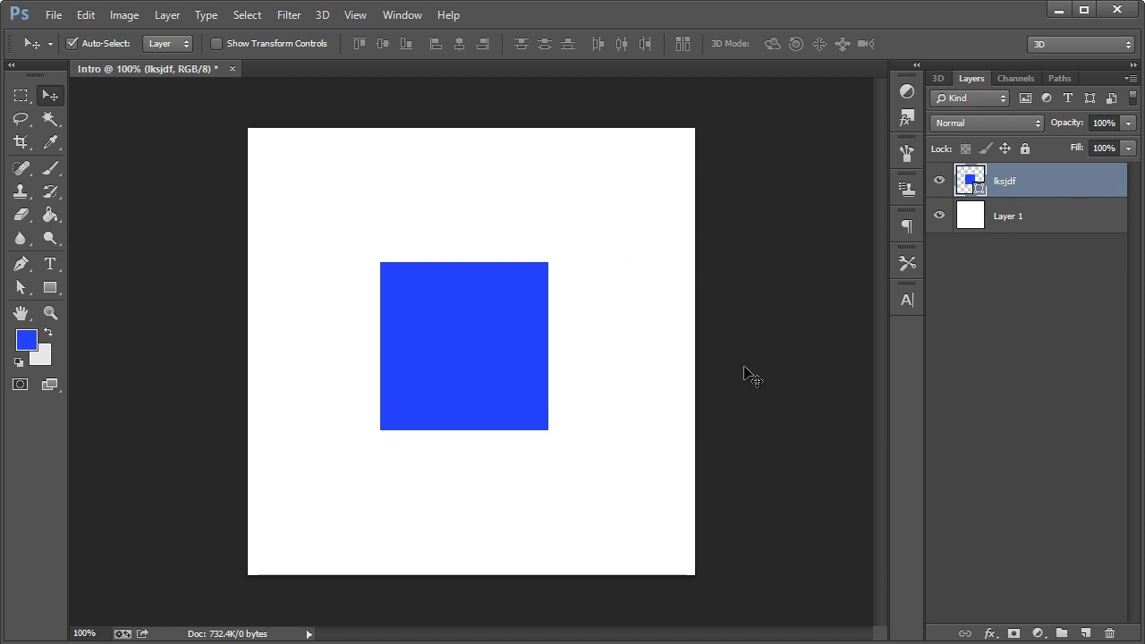
- Open the layer style settings of the lksjdf layer and place the dialog clear of the blue square
double_click(1121, 179)
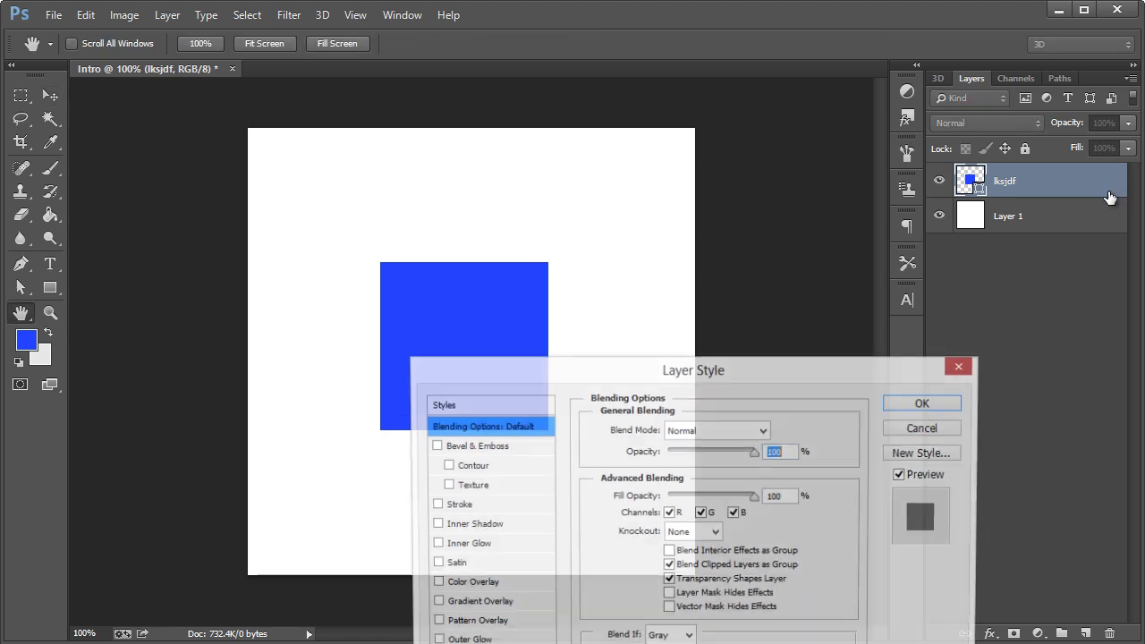
left_click_drag(706, 374, 845, 278)
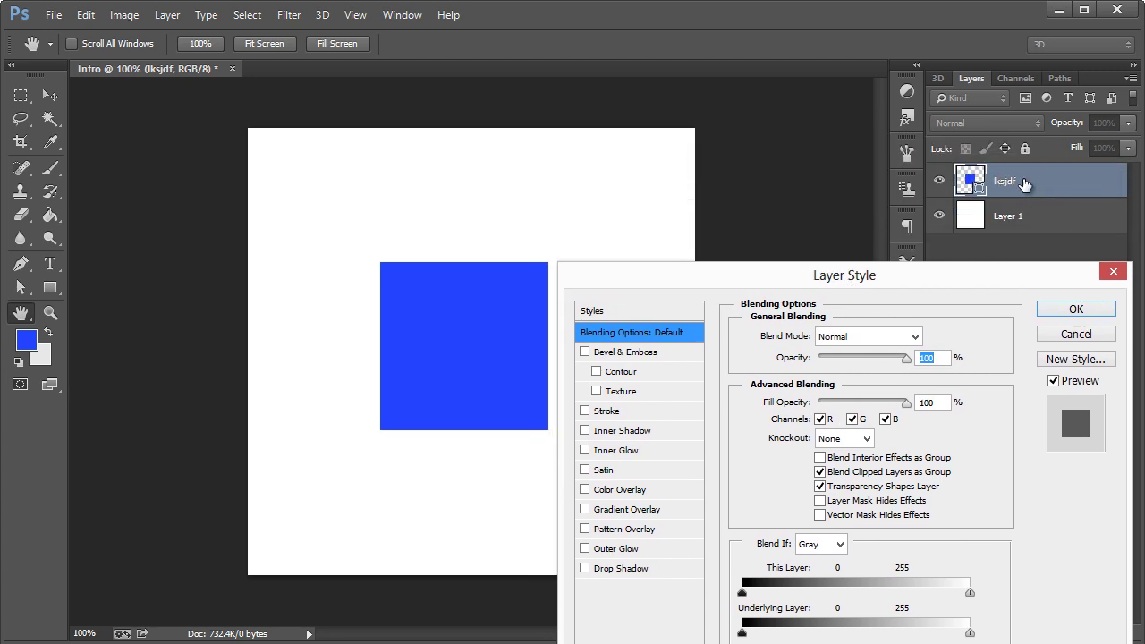
left_click_drag(848, 275, 865, 249)
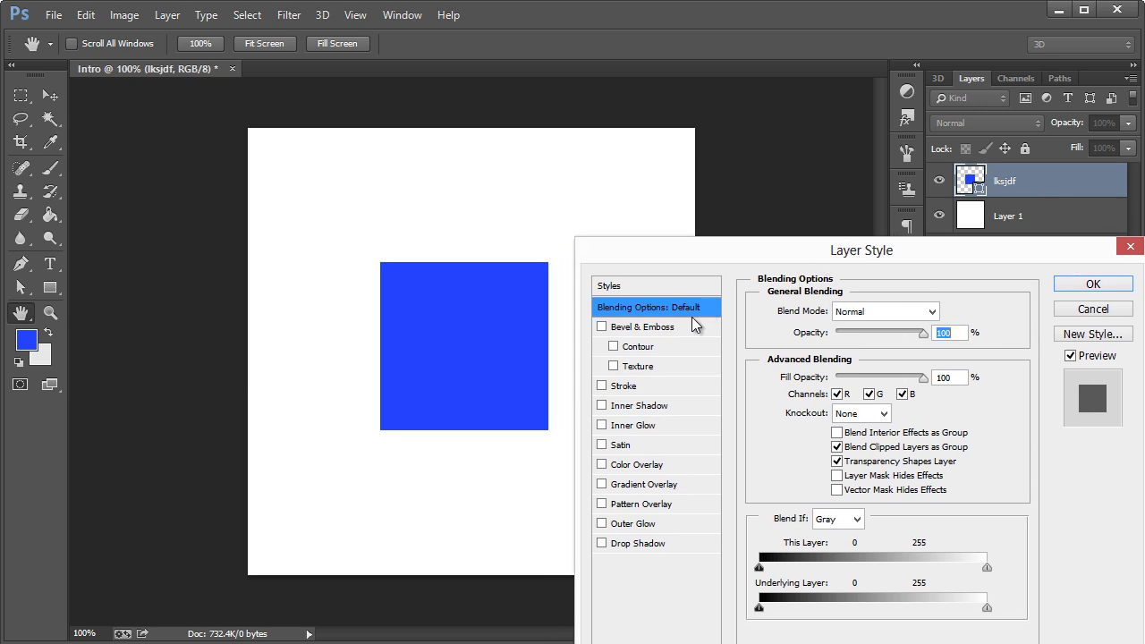
left_click_drag(660, 254, 704, 255)
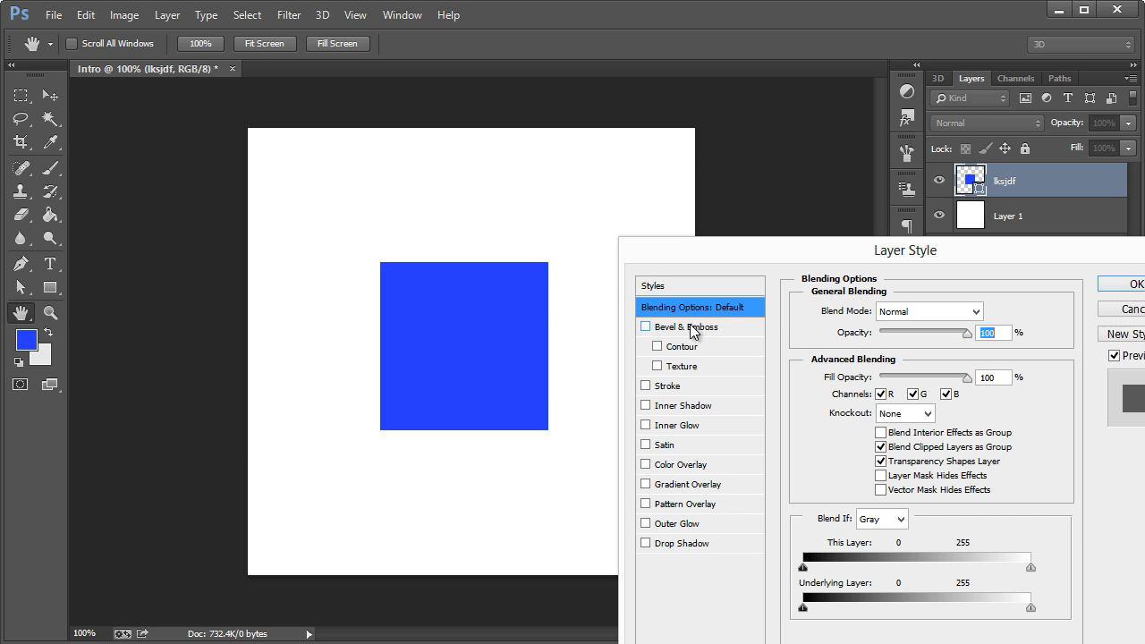
- Add a Bevel & Emboss effect to the square with a size of 43 px and a depth of 592%
left_click(645, 327)
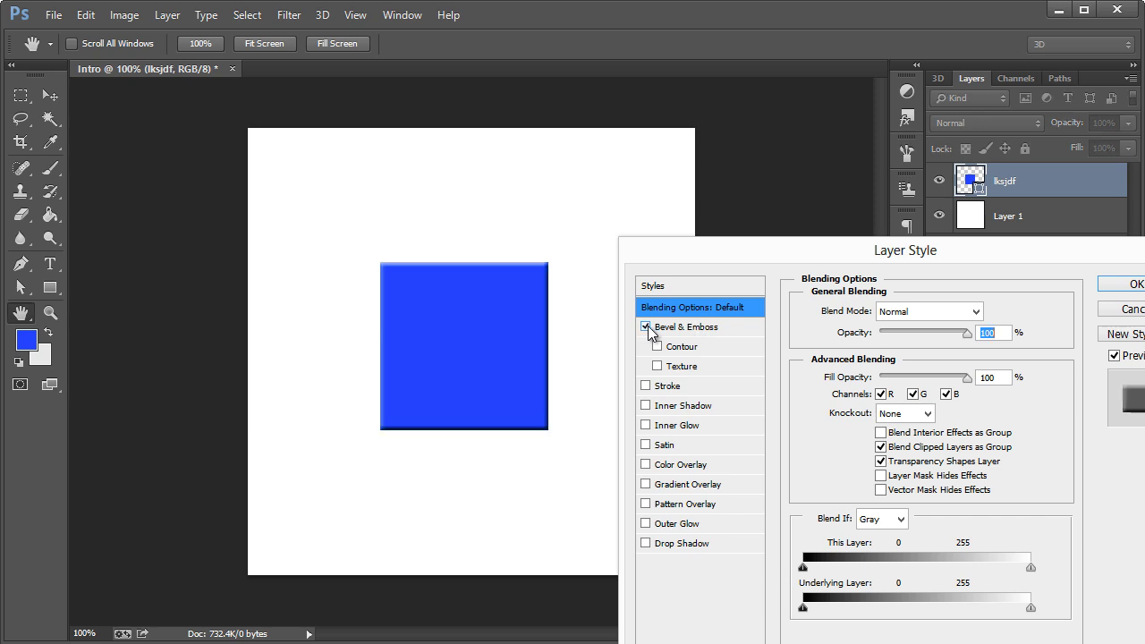
left_click(680, 327)
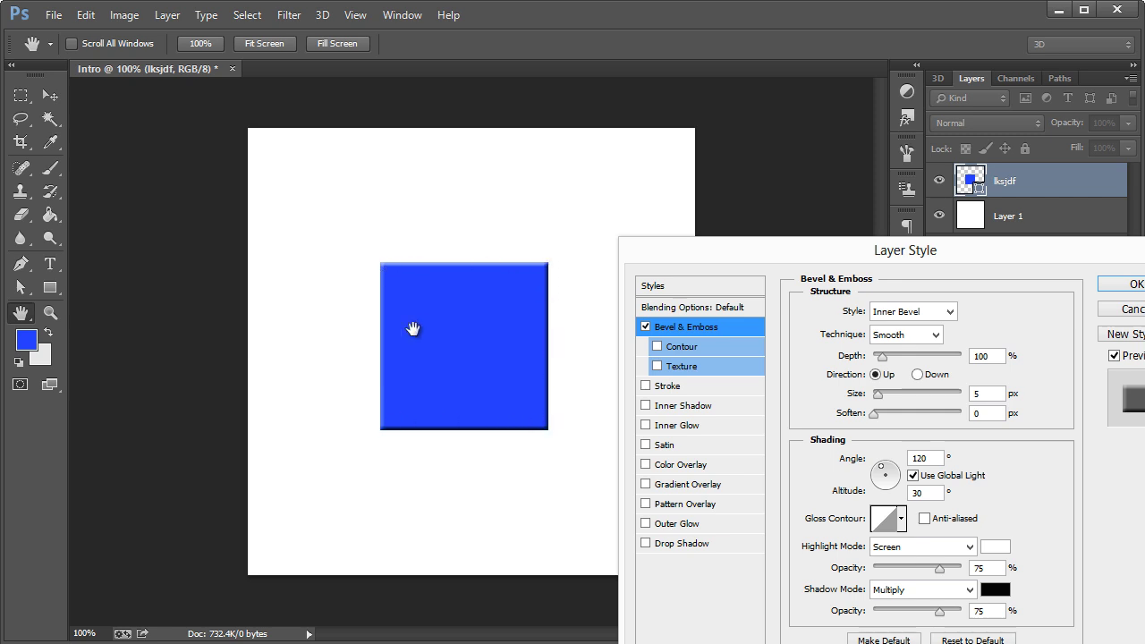
mouse_move(885, 357)
left_mouse_down()
mouse_move(897, 356)
mouse_move(883, 356)
left_mouse_up()
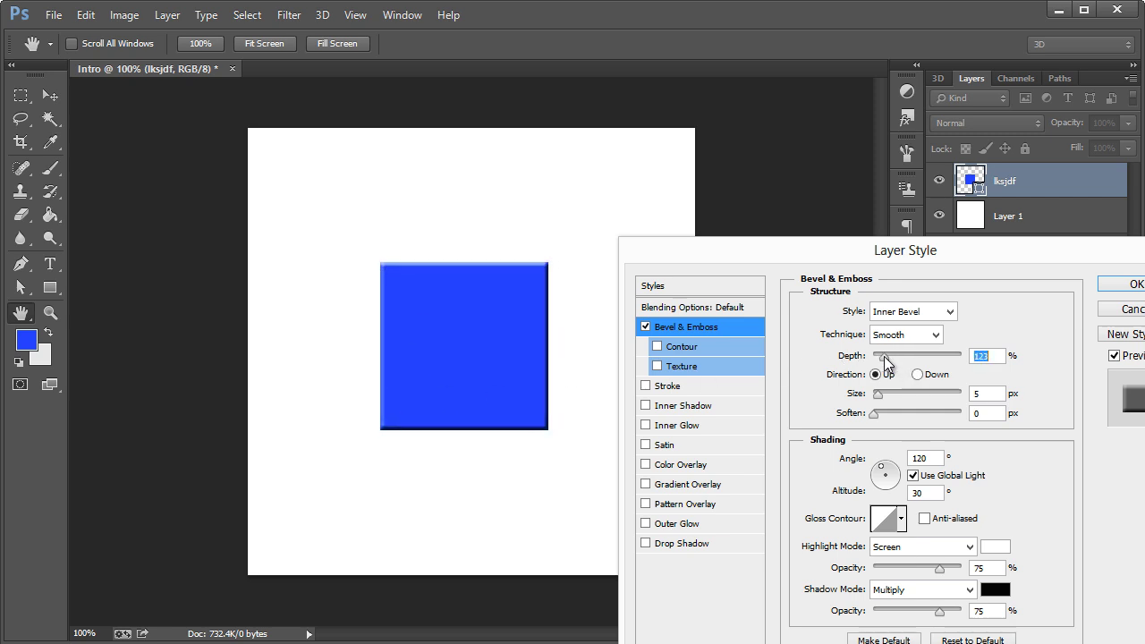
left_click_drag(880, 395, 830, 421)
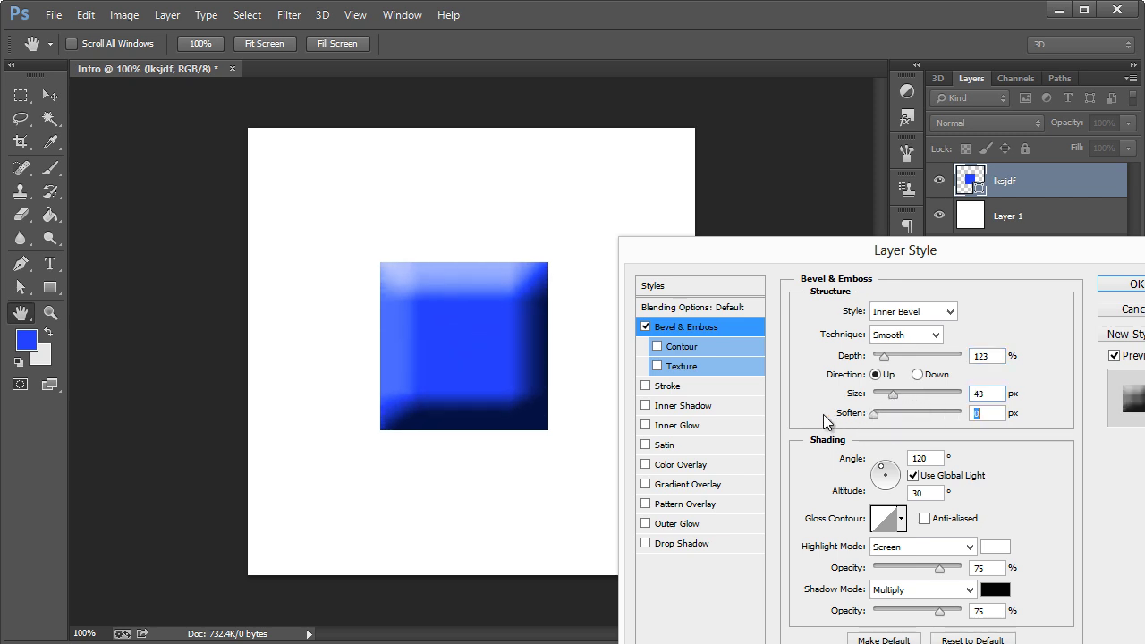
left_click_drag(885, 357, 912, 348)
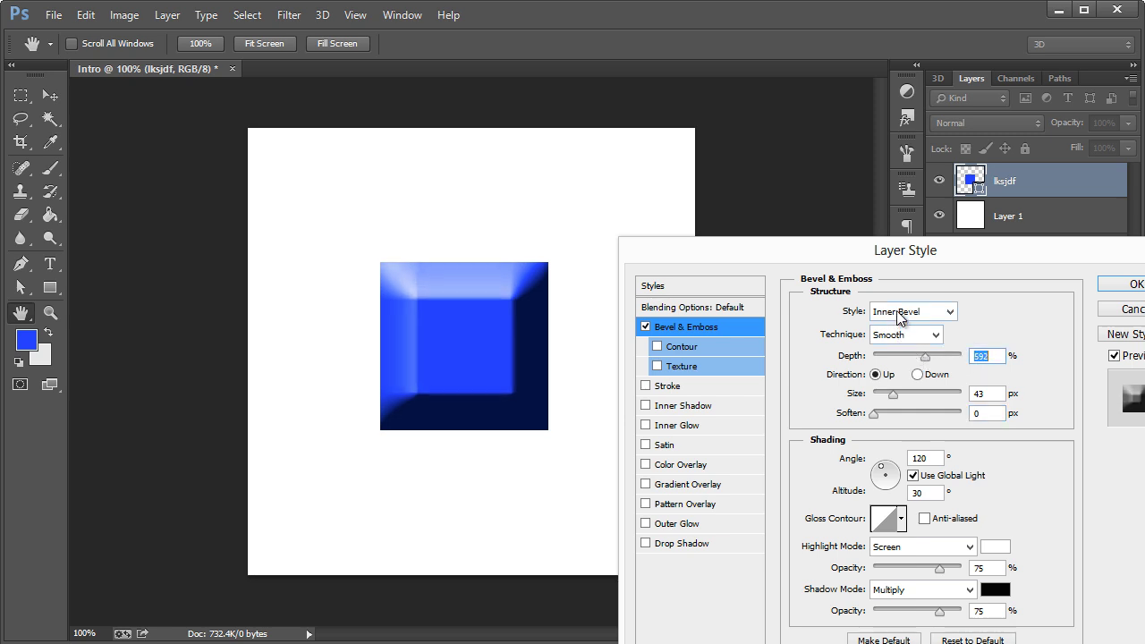
- Change the bevel to Outer Bevel with 327% depth, 29 px size, a 39° light angle and the Chisel Hard technique
left_click(899, 314)
left_click(895, 324)
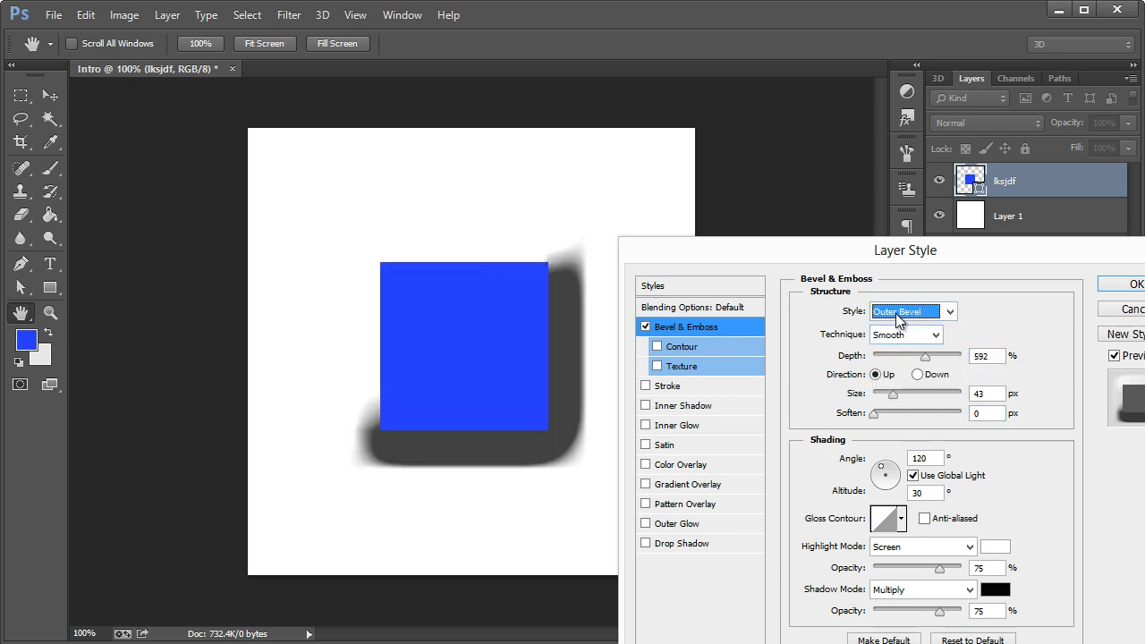
mouse_move(918, 356)
left_mouse_down()
mouse_move(881, 356)
mouse_move(901, 357)
left_mouse_up()
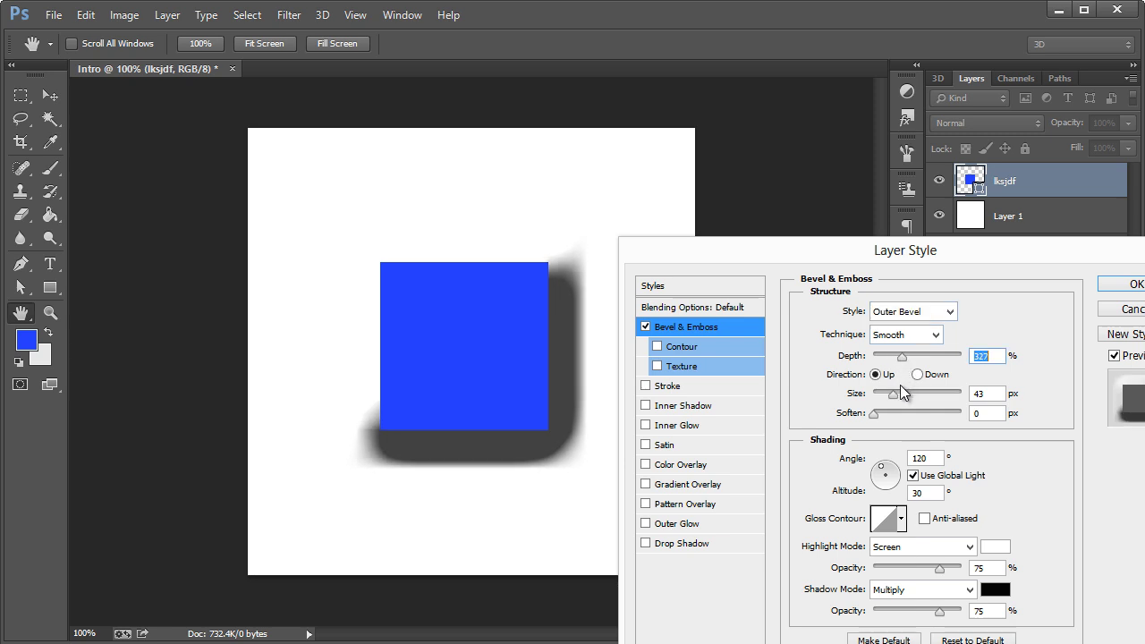
mouse_move(897, 398)
left_mouse_down()
mouse_move(874, 393)
mouse_move(888, 393)
left_mouse_up()
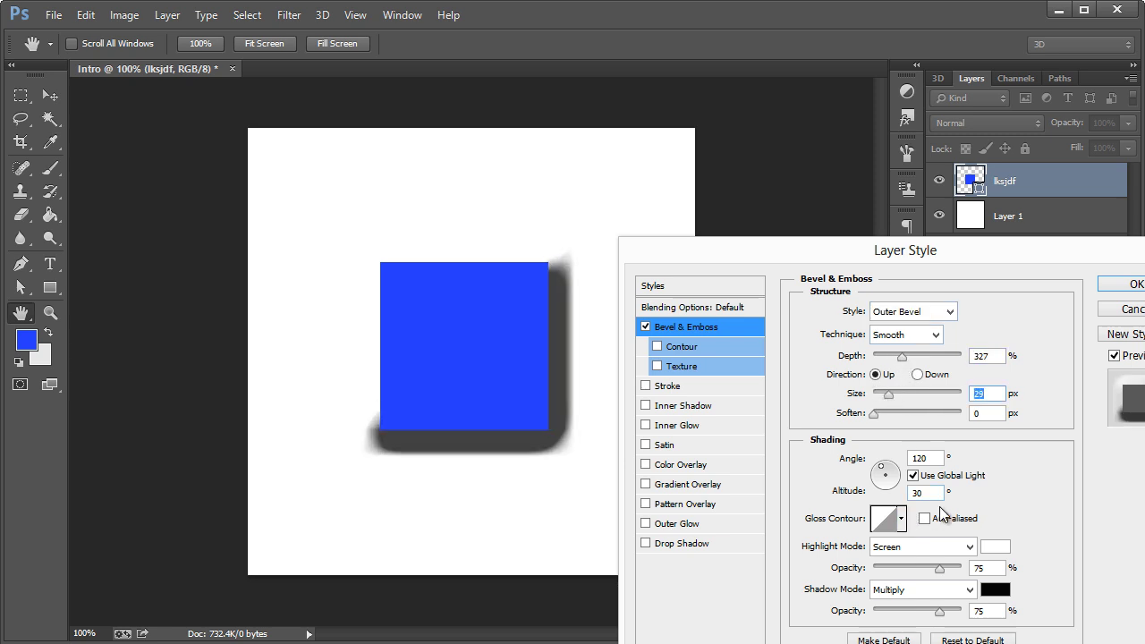
left_click_drag(892, 475, 897, 473)
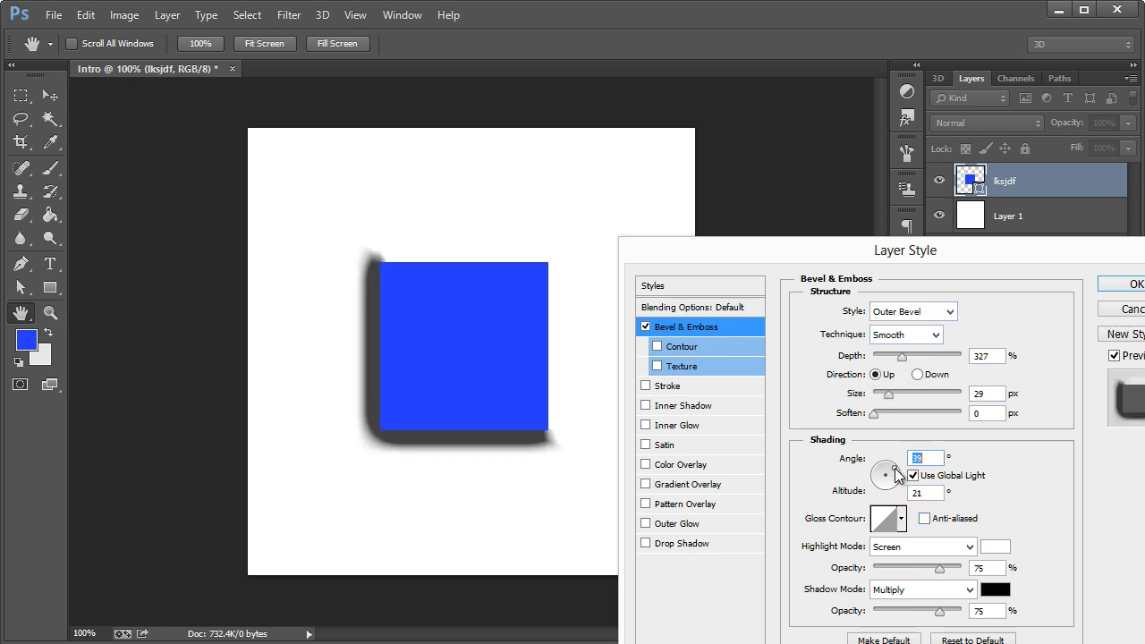
left_click(895, 335)
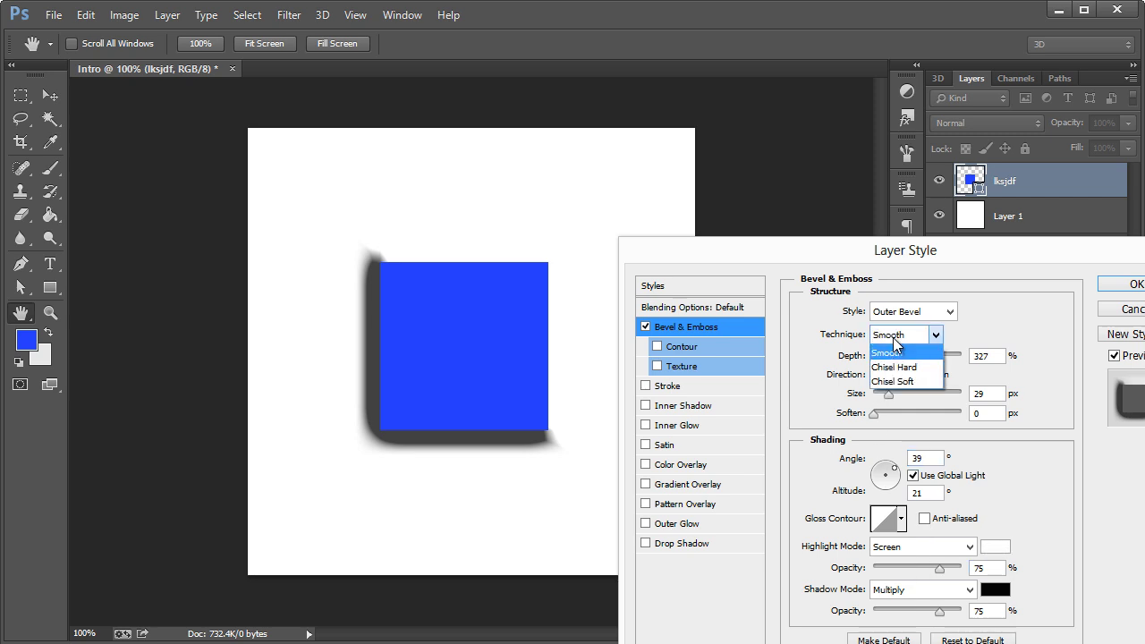
left_click(906, 367)
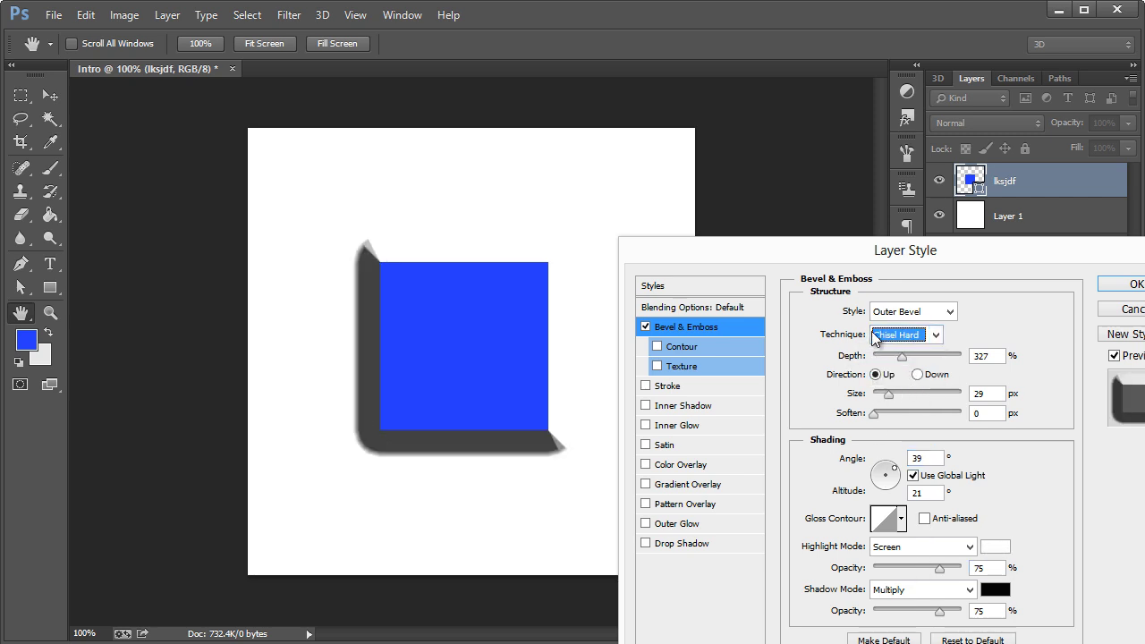
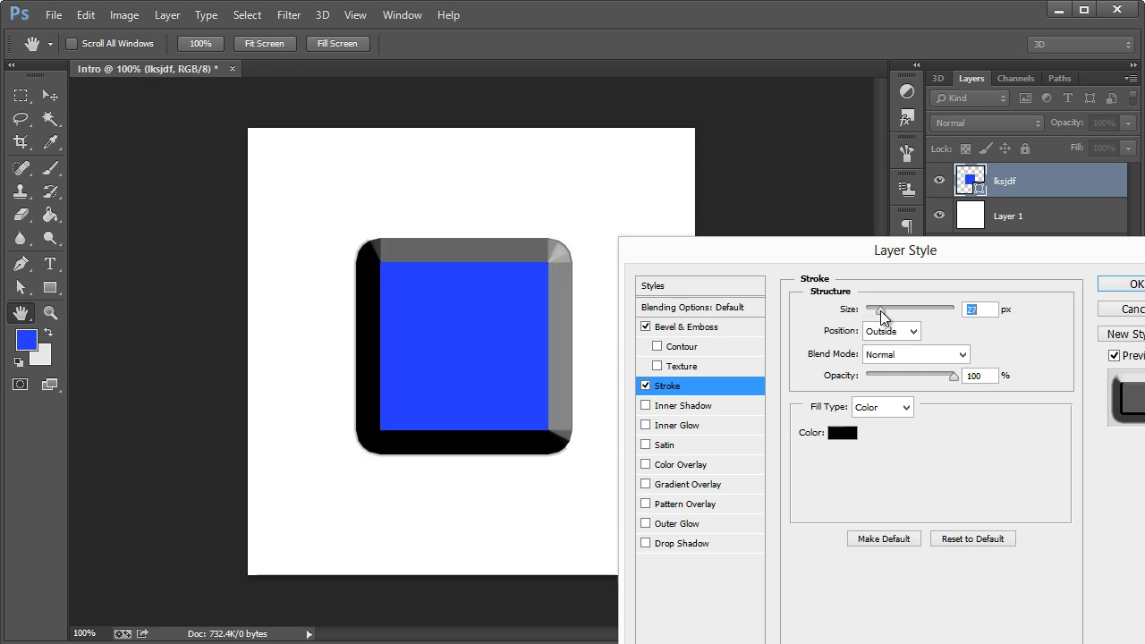
- Set the square's stroke to 8 px, positioned inside the edge, and color it white
left_click(880, 332)
left_click(889, 361)
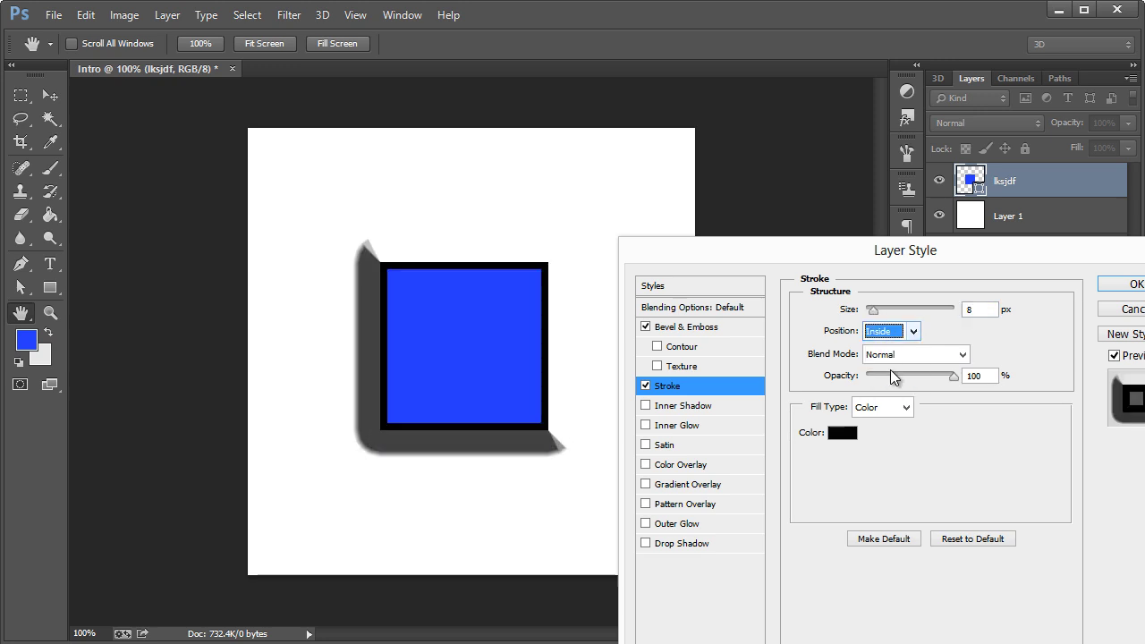
left_click(841, 432)
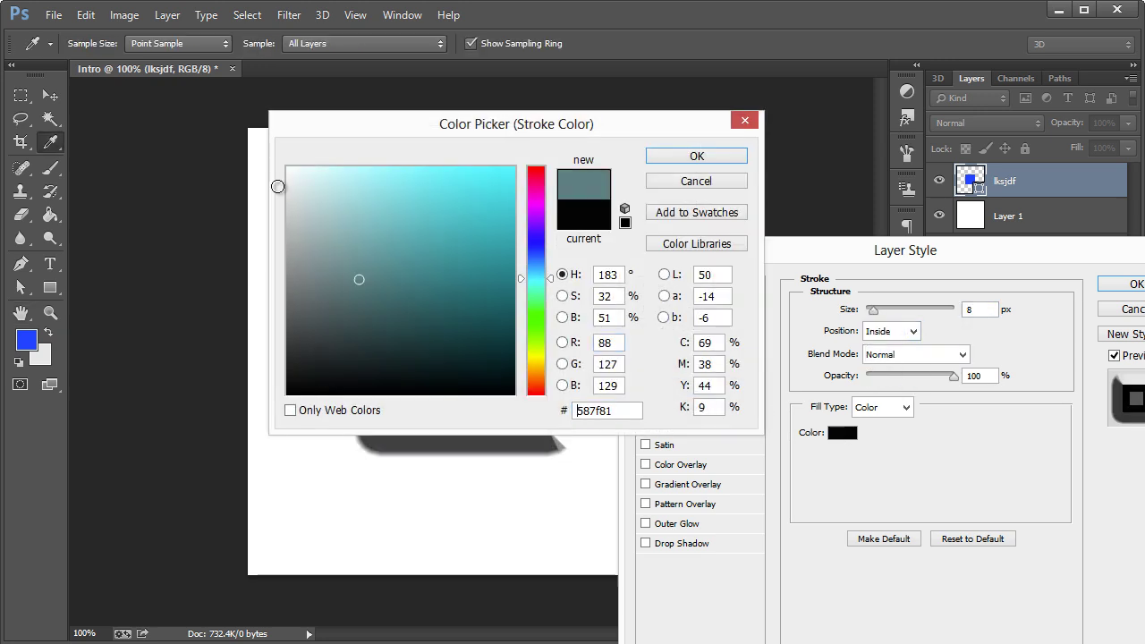
left_click(286, 166)
left_click(730, 155)
- Change the stroke's fill type to Gradient and try the Orange, Yellow, Orange preset
left_click(865, 412)
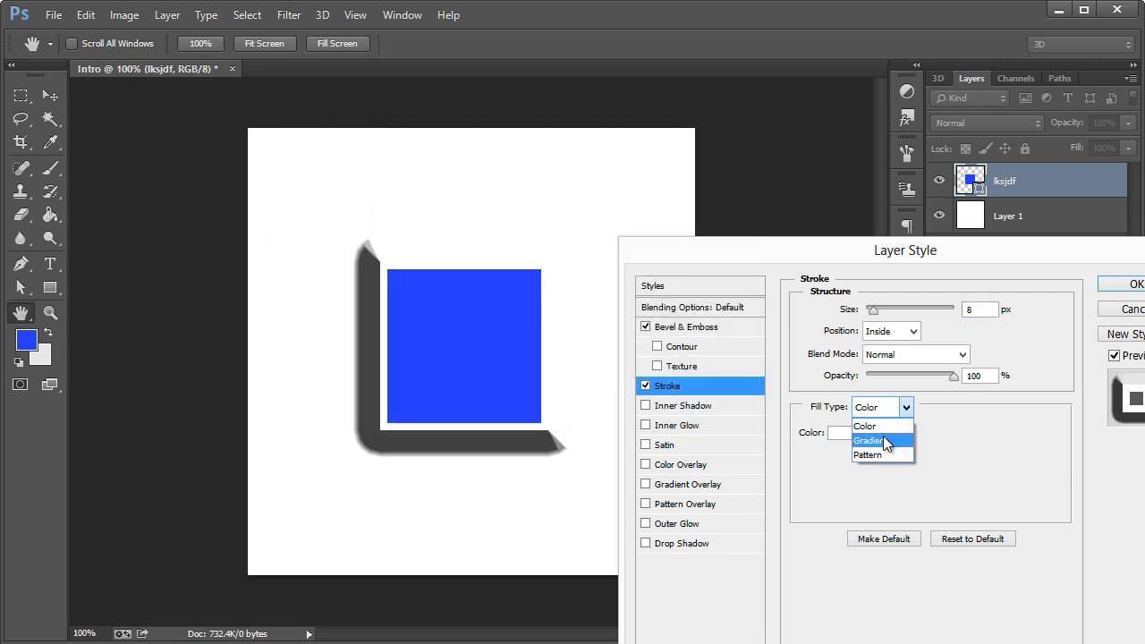
left_click(886, 437)
left_click_drag(542, 407, 531, 270)
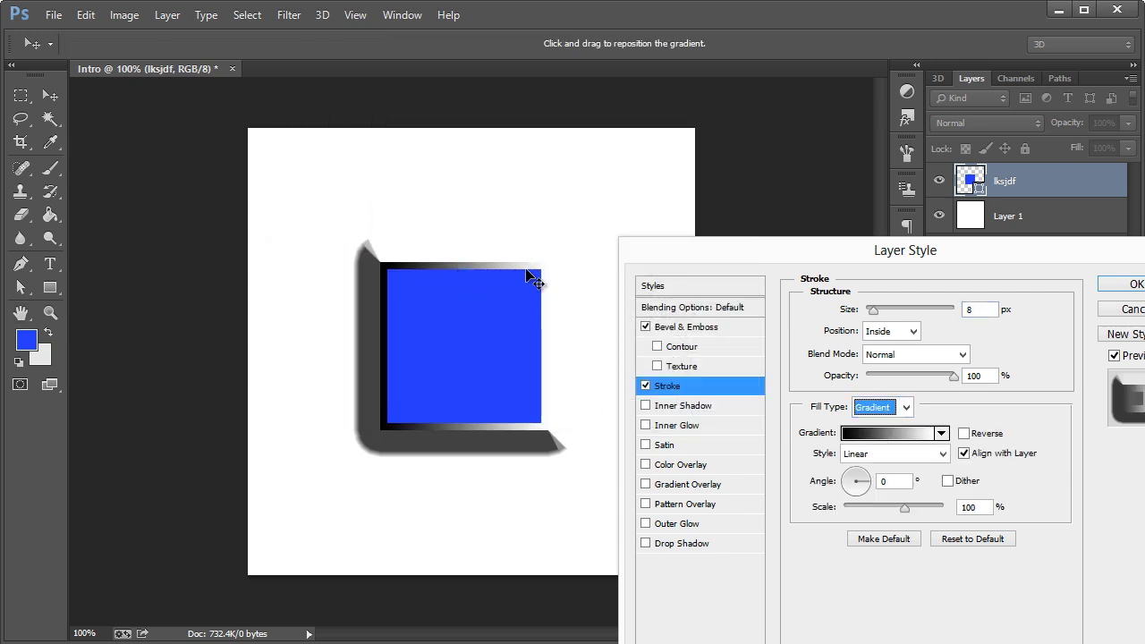
left_click(885, 434)
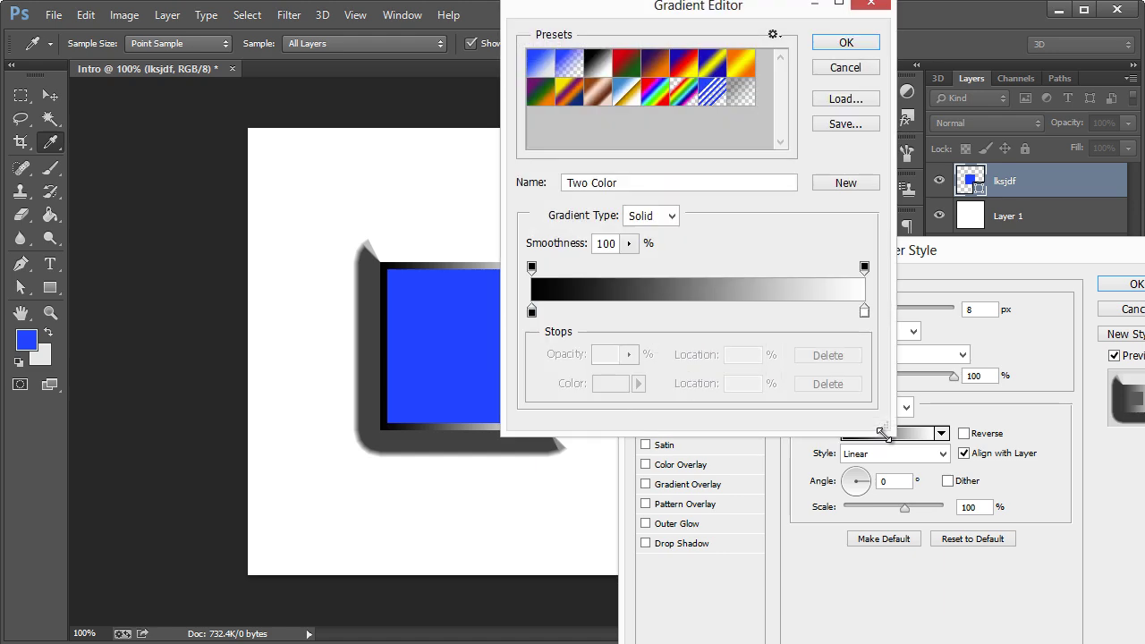
left_click_drag(679, 13, 730, 108)
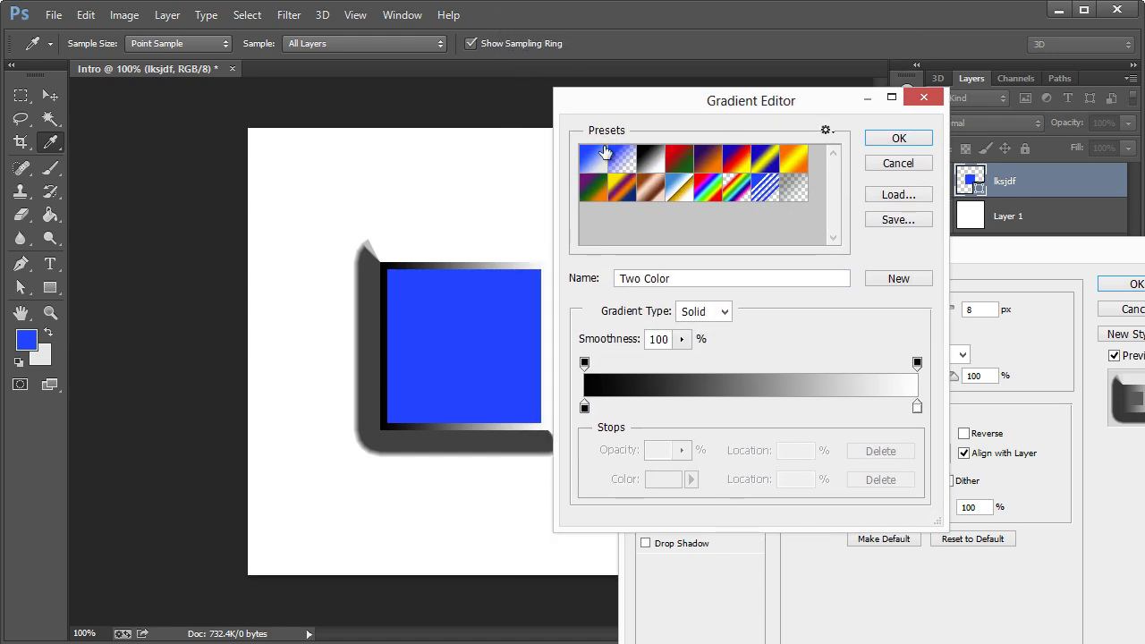
left_click(795, 163)
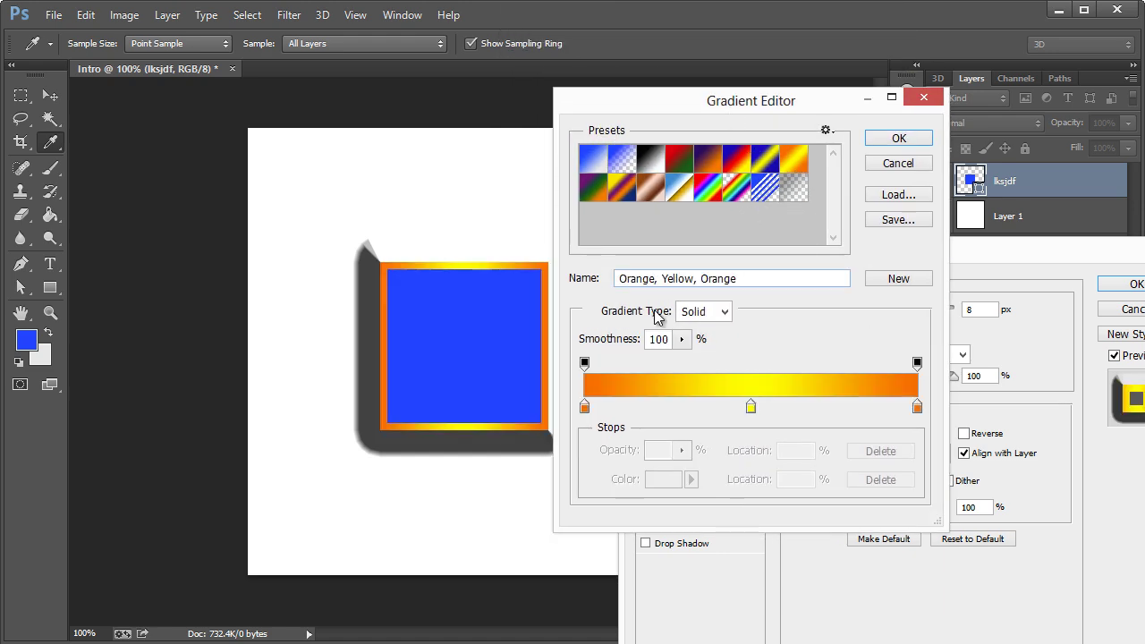
- Try moving the yellow gradient stop to 11%, adding another yellow stop and recoloring the first 005ac9, and cancel the gradient edit
left_click_drag(751, 408, 623, 410)
left_click(849, 407)
double_click(620, 408)
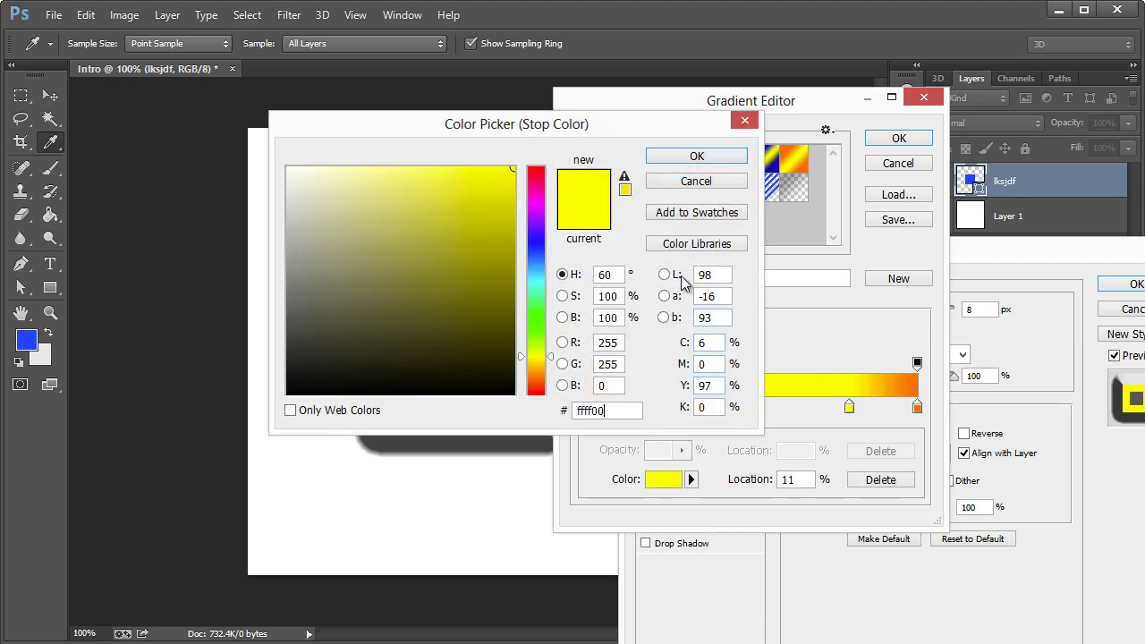
mouse_move(447, 223)
left_mouse_down()
mouse_move(525, 266)
mouse_move(535, 219)
left_mouse_up()
left_click(535, 260)
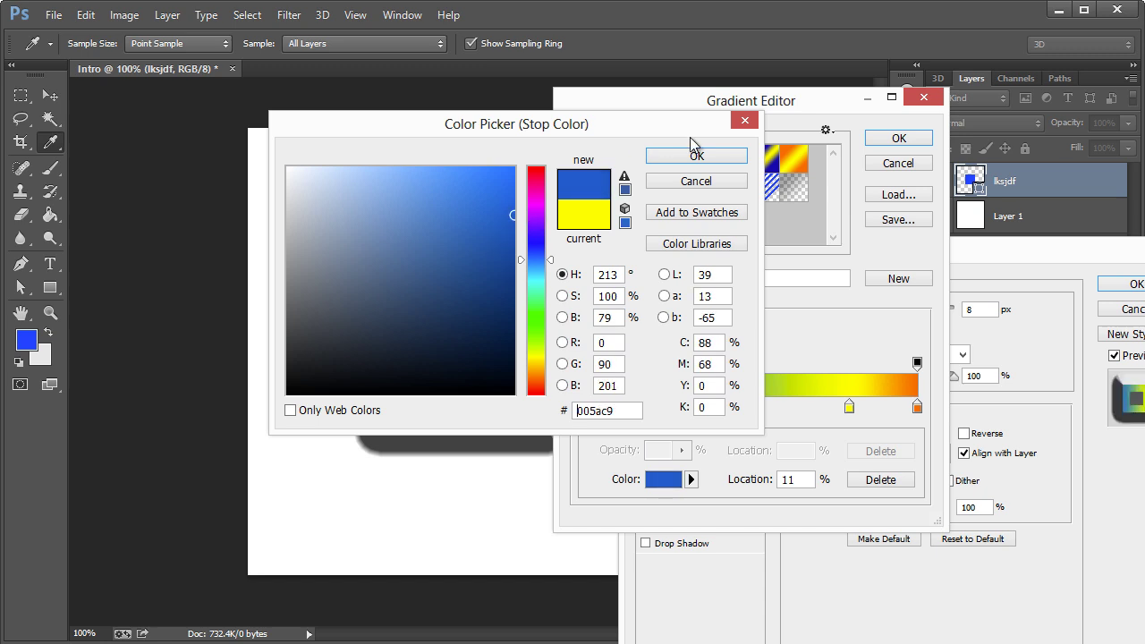
left_click(696, 155)
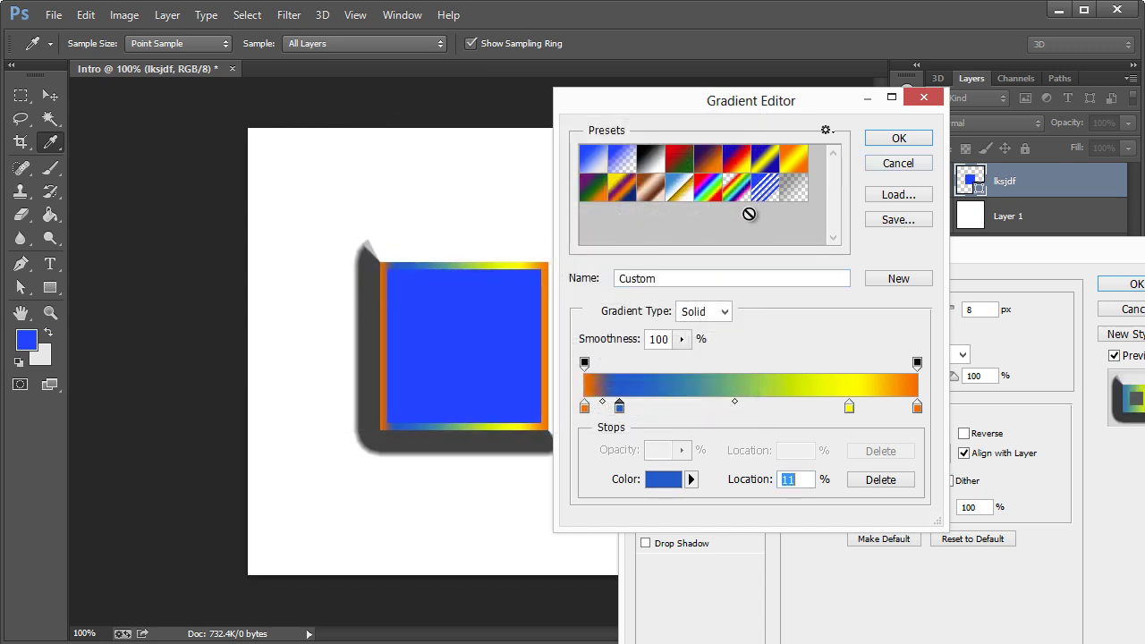
left_click(901, 161)
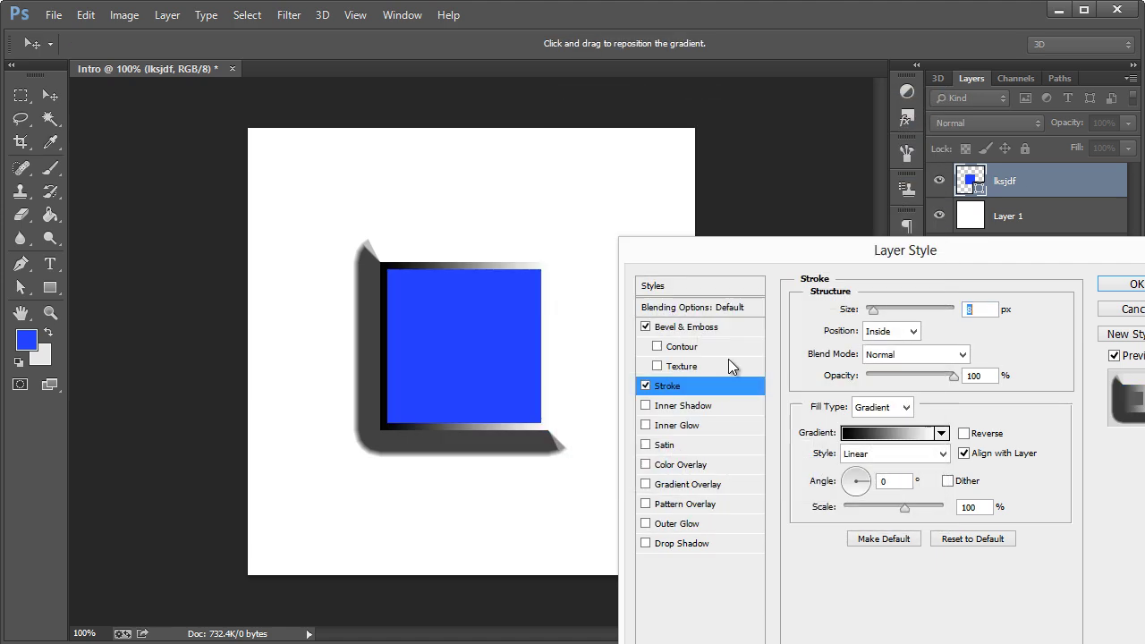
- Replace the stroke and bevel with an Inner Shadow of 29 px distance, 13% choke, 46 px size and a 133° angle
left_click(645, 387)
left_click(645, 326)
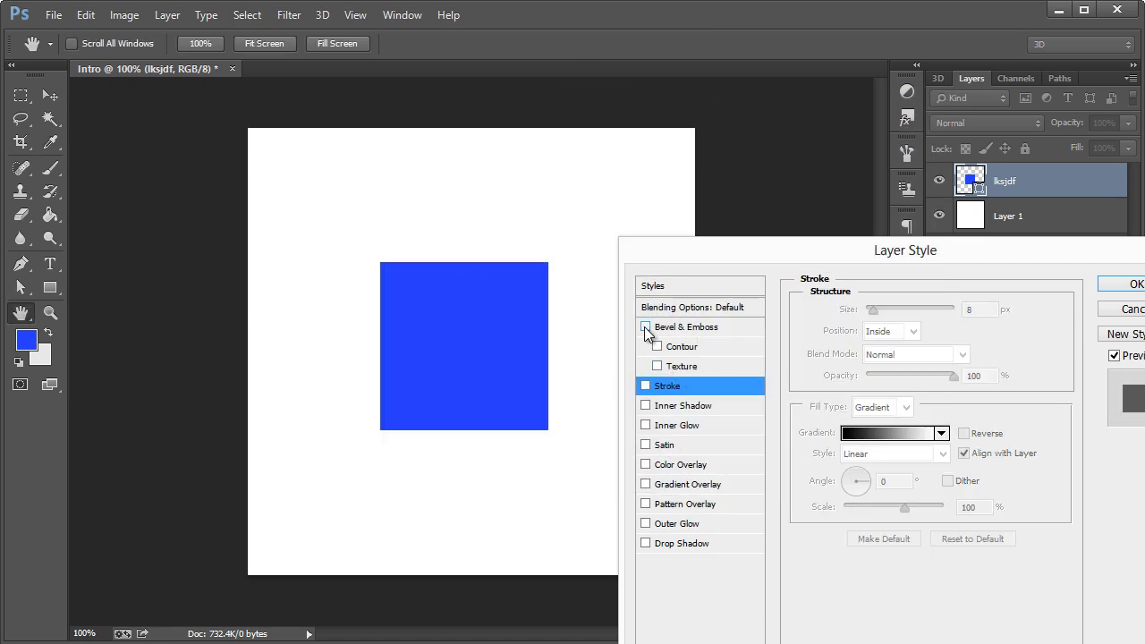
left_click(671, 407)
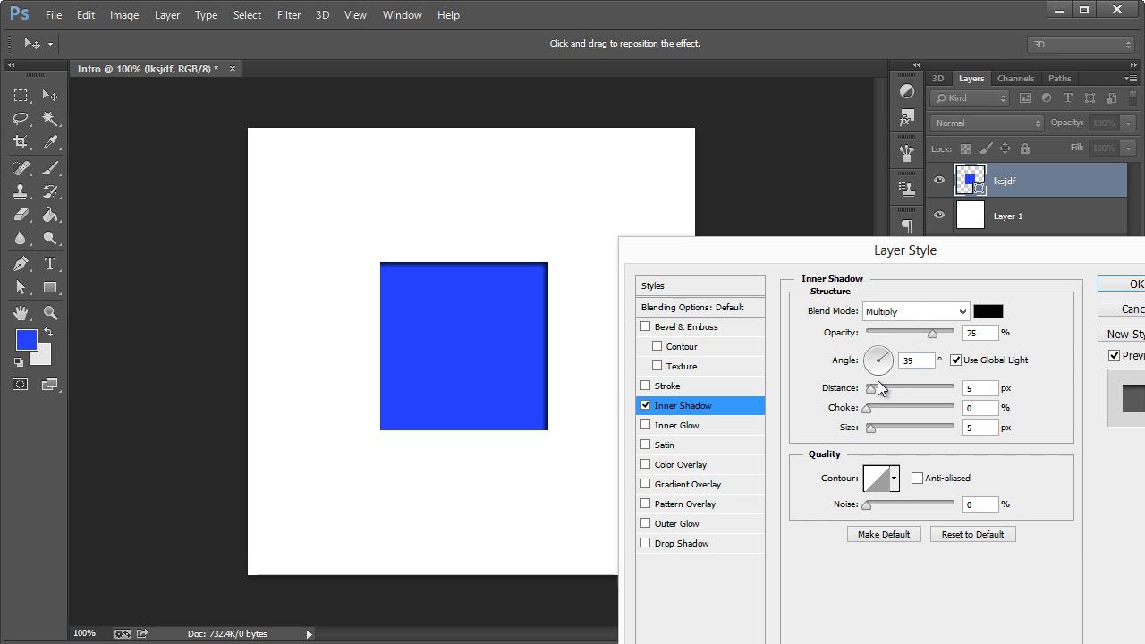
left_click_drag(881, 388, 891, 388)
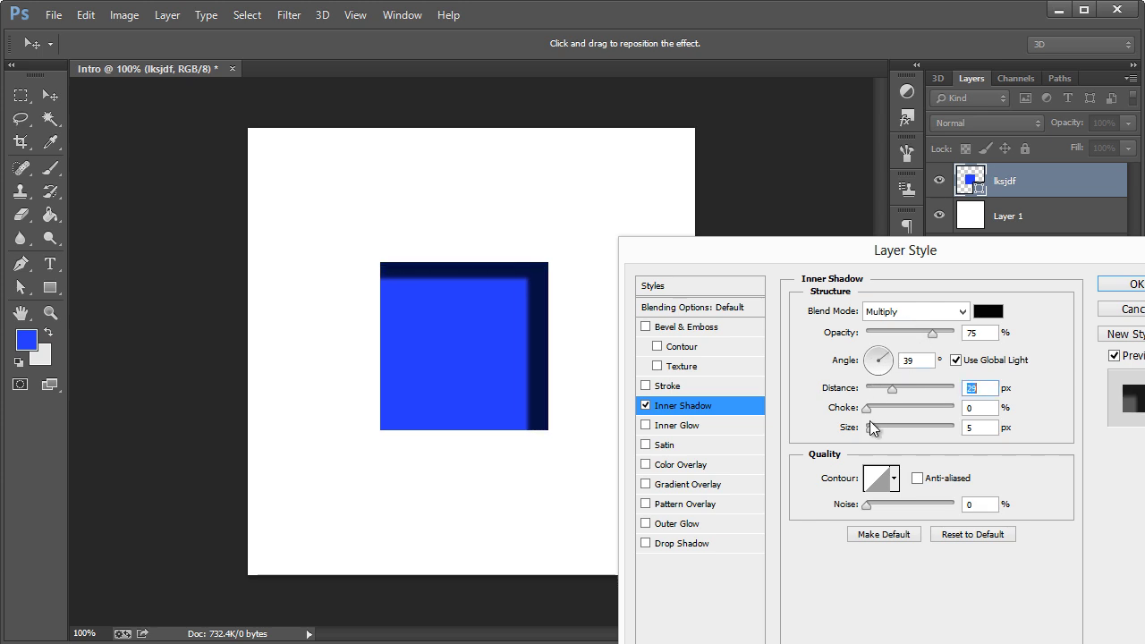
mouse_move(872, 430)
left_mouse_down()
mouse_move(897, 427)
mouse_move(886, 426)
mouse_move(900, 412)
mouse_move(950, 409)
mouse_move(880, 409)
left_mouse_up()
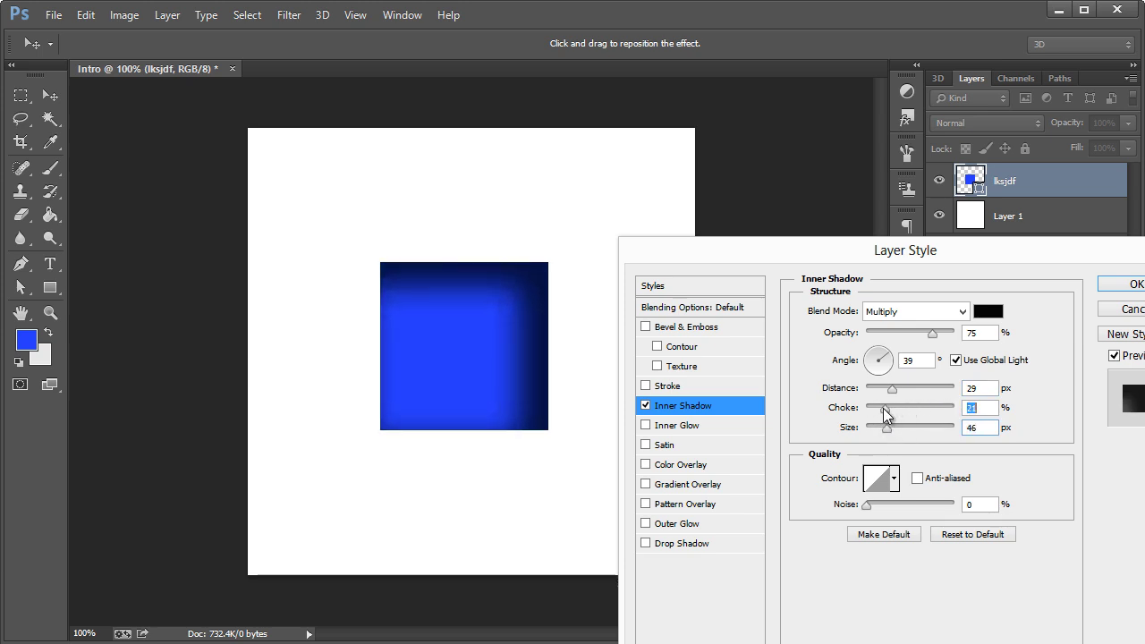
left_click(865, 349)
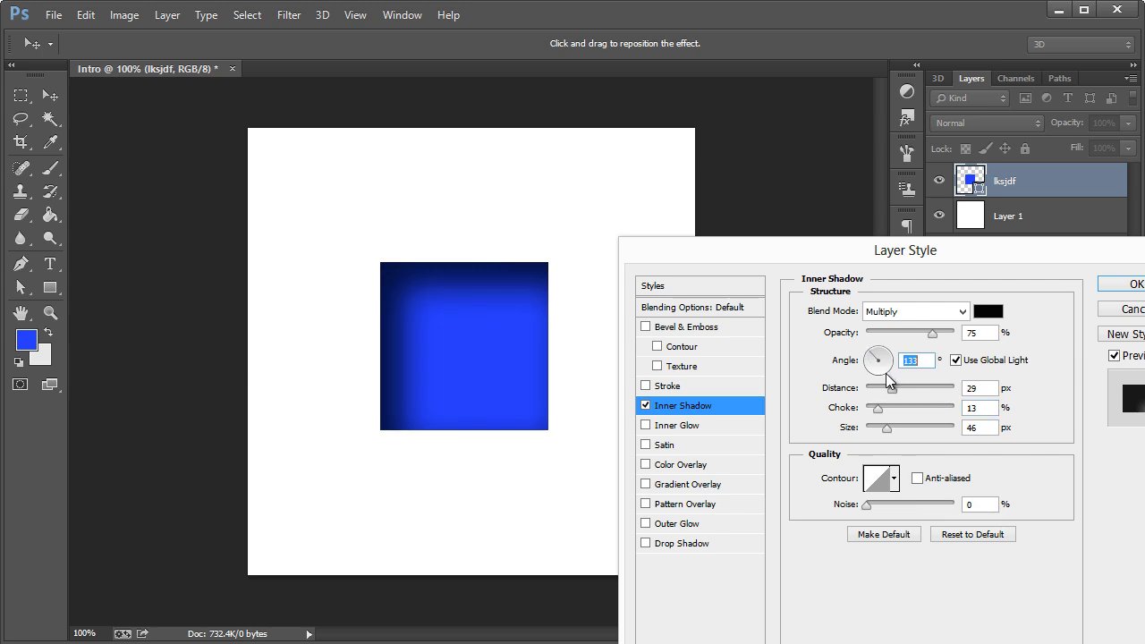
- Try several contour presets on the square's inner shadow, return to the straight diagonal contour and set the distance to 39 px
left_click(893, 480)
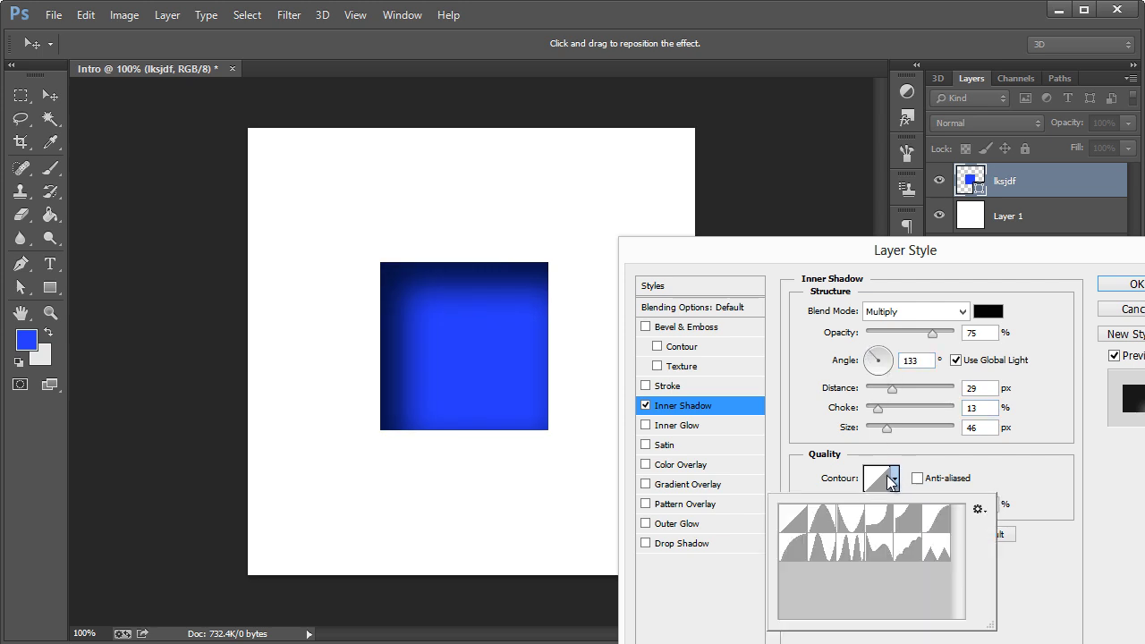
left_click(822, 521)
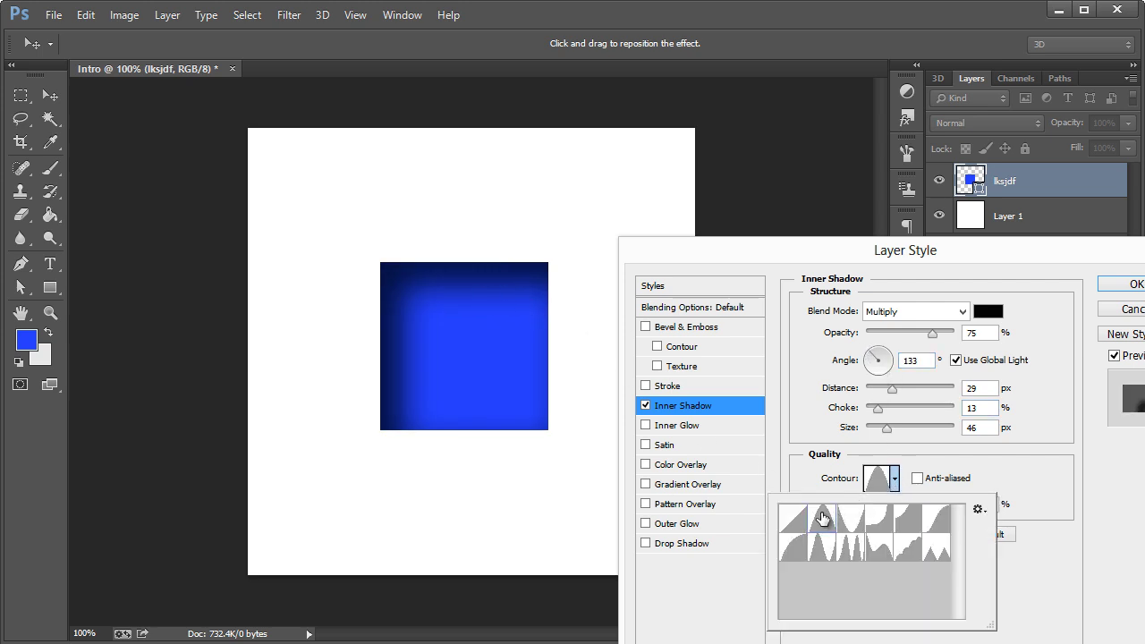
left_click(861, 521)
left_click(881, 523)
left_click(878, 554)
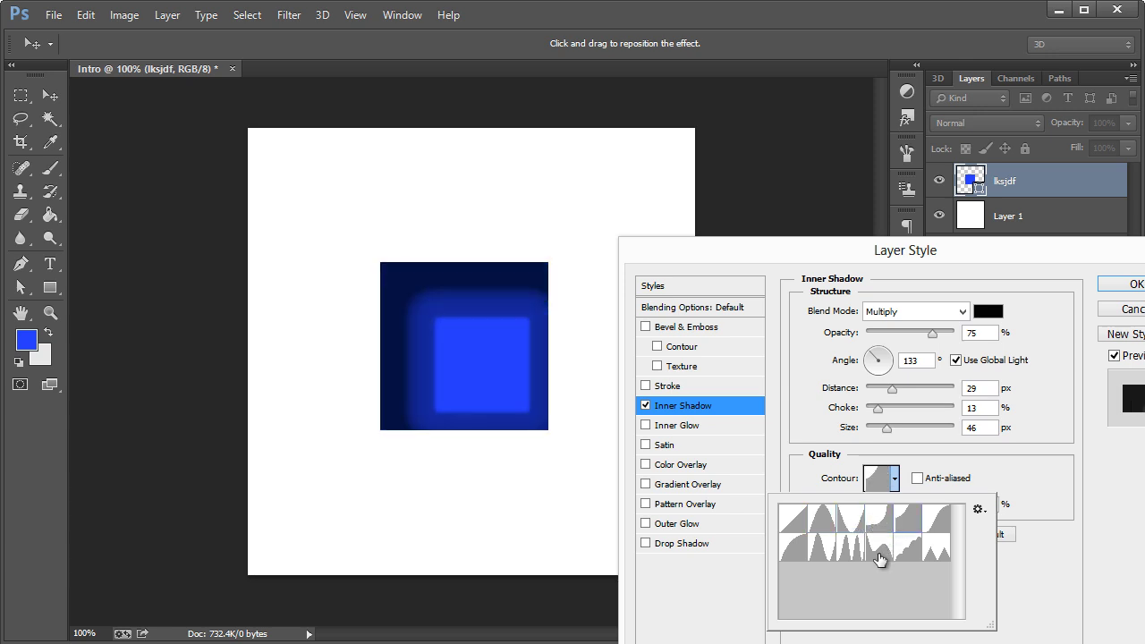
left_click(935, 551)
left_click(851, 549)
left_click(810, 553)
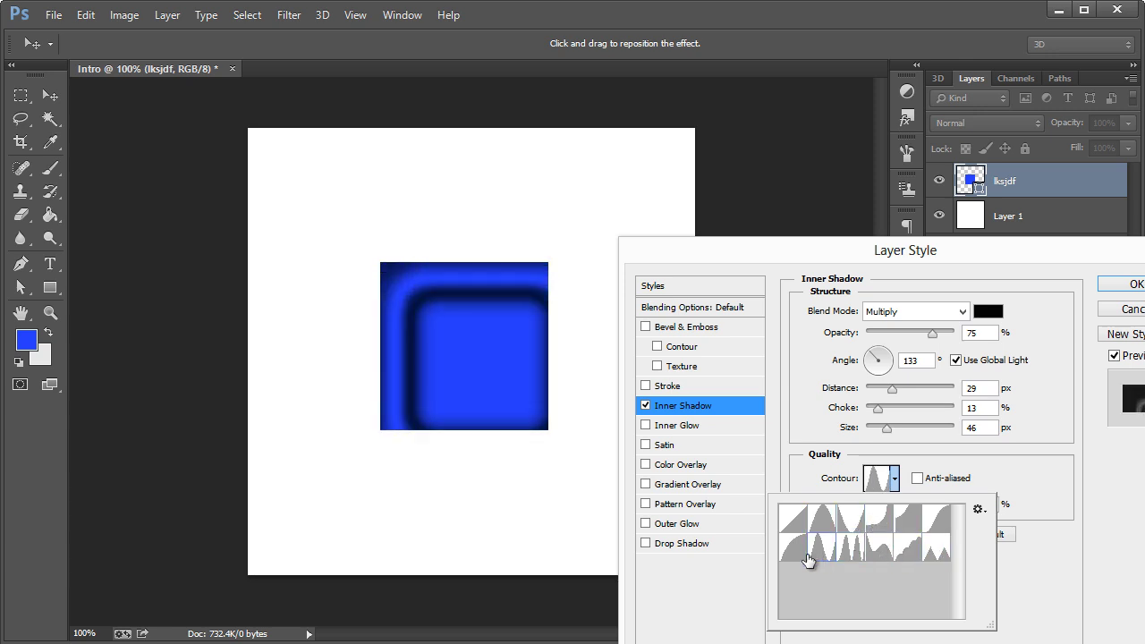
left_click(794, 550)
left_click(851, 550)
left_click(881, 551)
left_click(794, 518)
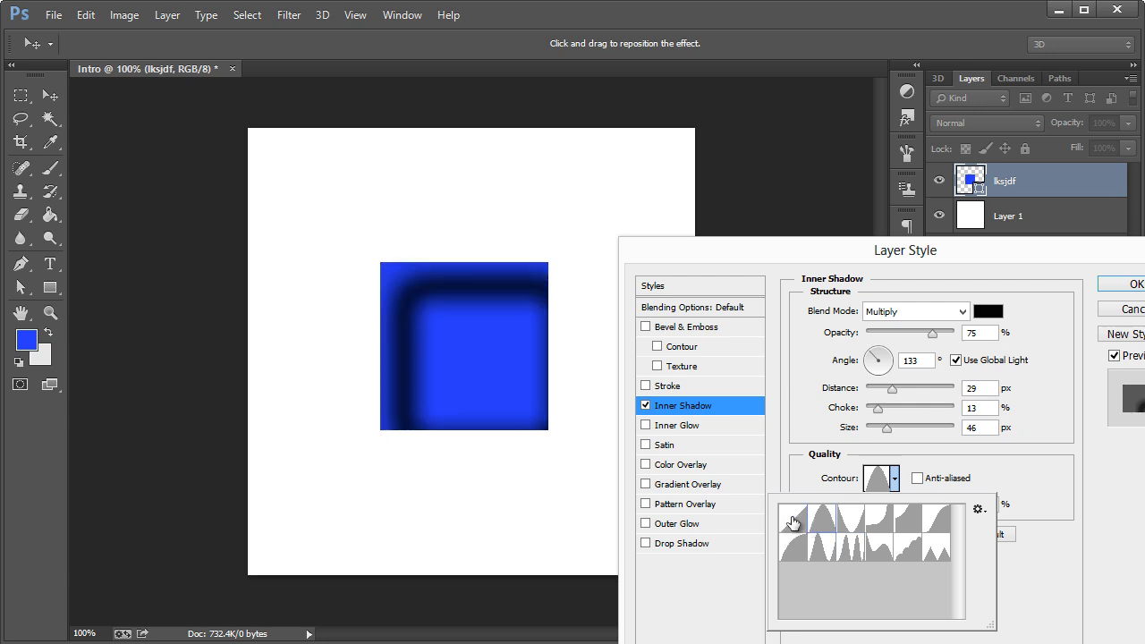
left_click(808, 475)
mouse_move(891, 389)
left_mouse_down()
mouse_move(854, 398)
mouse_move(900, 393)
left_mouse_up()
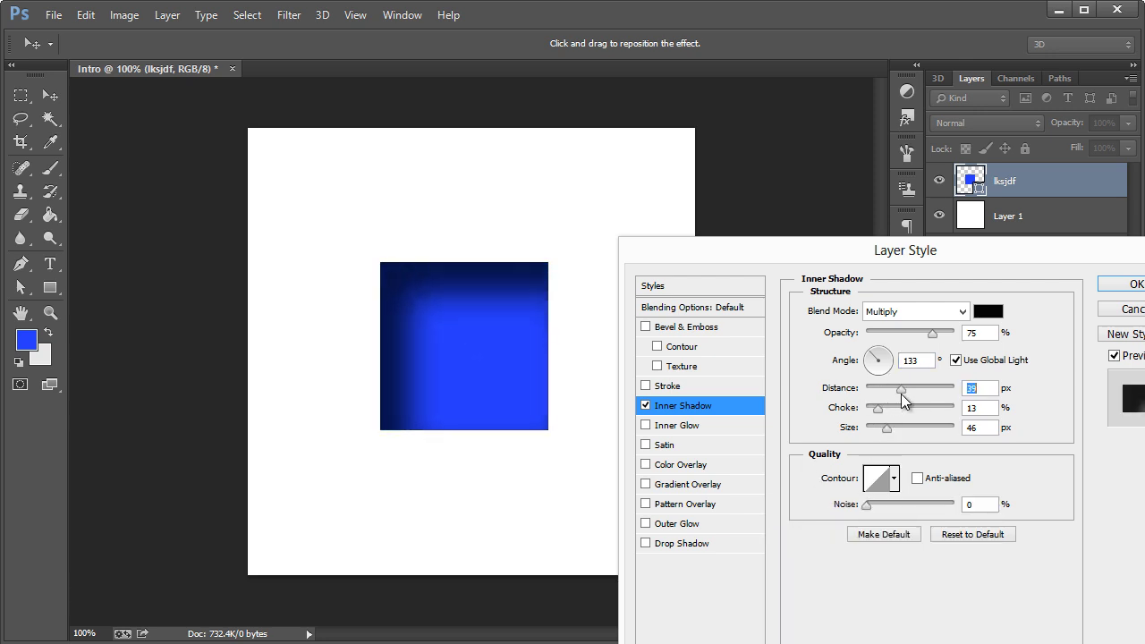
- Replace the Inner Shadow with an Inner Glow in Normal blend mode at 100% opacity, 59 px size and 3% choke
left_click(645, 405)
left_click(644, 424)
left_click(676, 426)
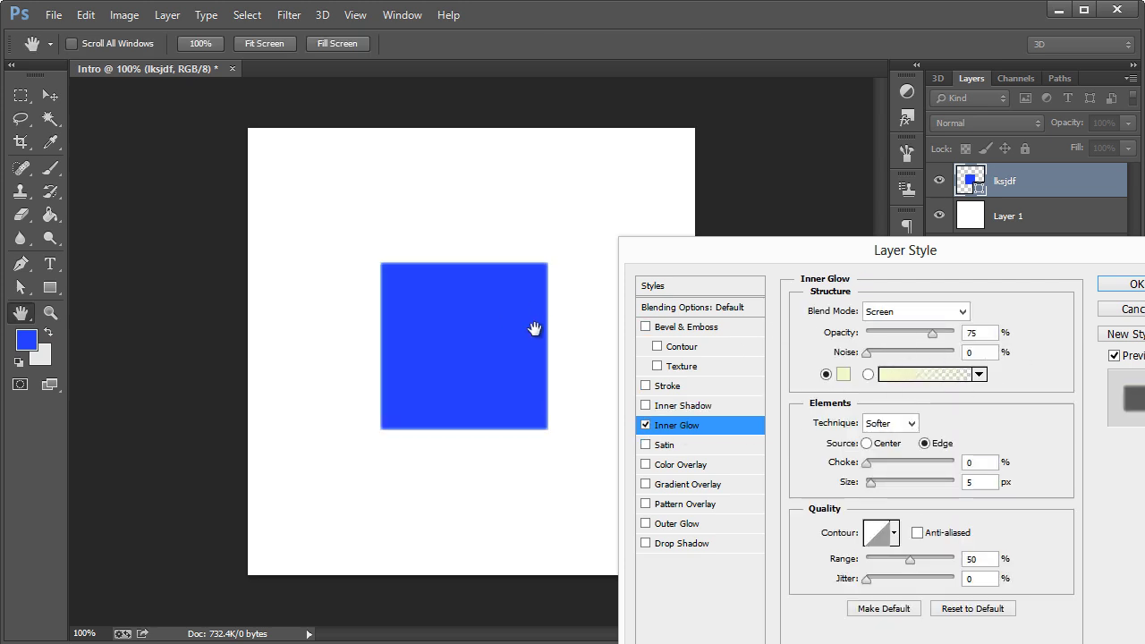
left_click_drag(937, 338, 955, 336)
left_click(911, 319)
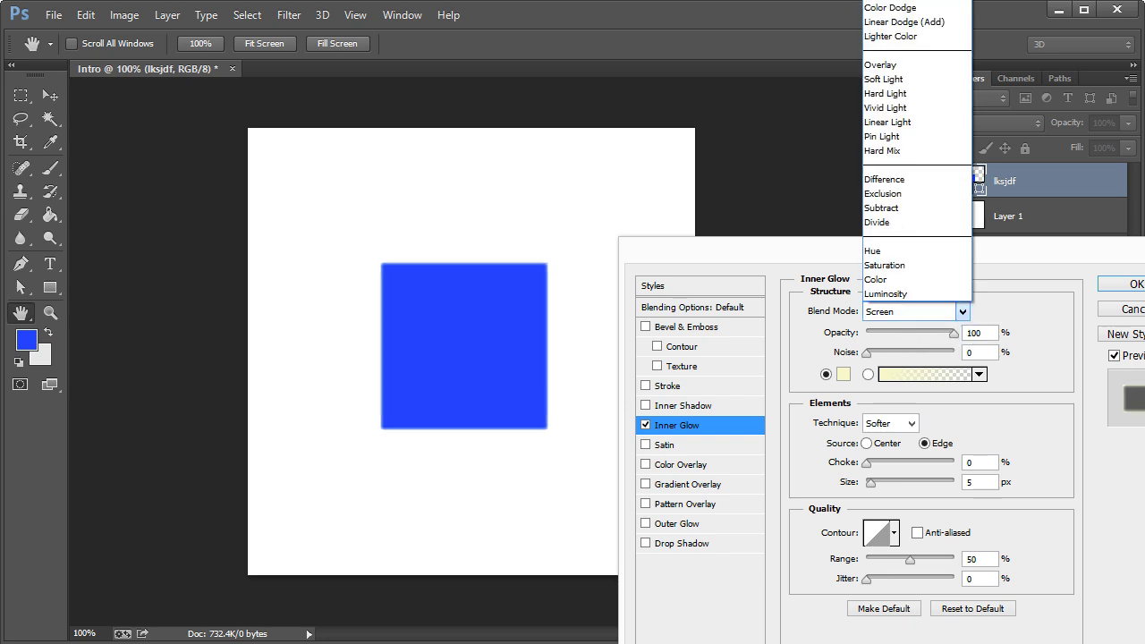
left_click(894, 2)
mouse_move(870, 482)
left_mouse_down()
mouse_move(891, 484)
mouse_move(868, 465)
left_mouse_up()
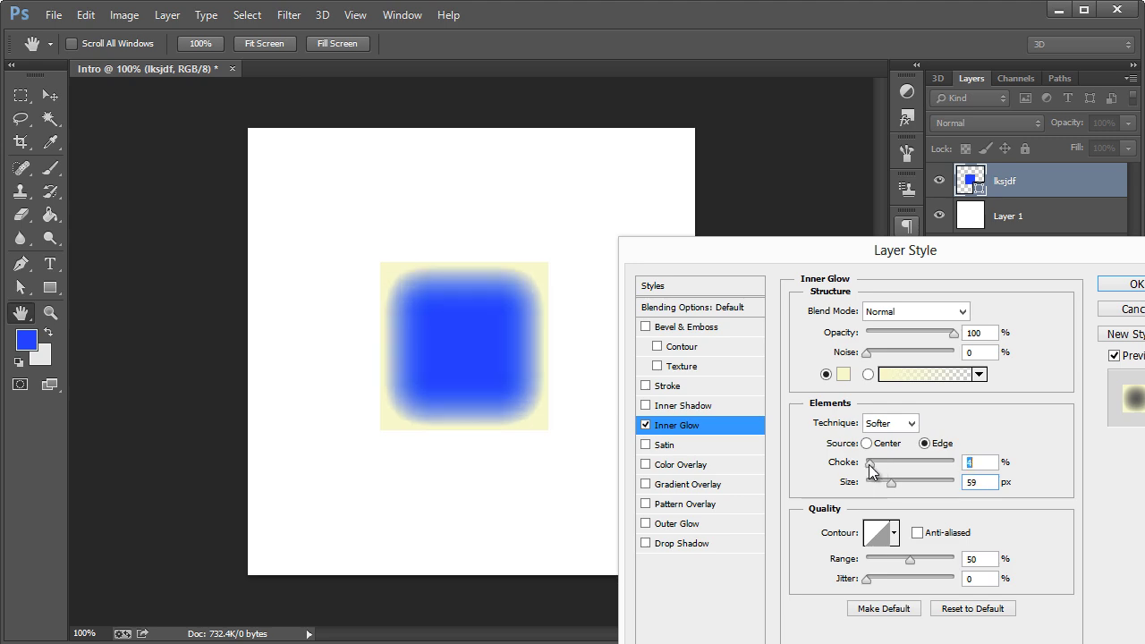
- Set the inner glow color to white, ffffff
left_click(843, 374)
type("ffffff")
key("Return")
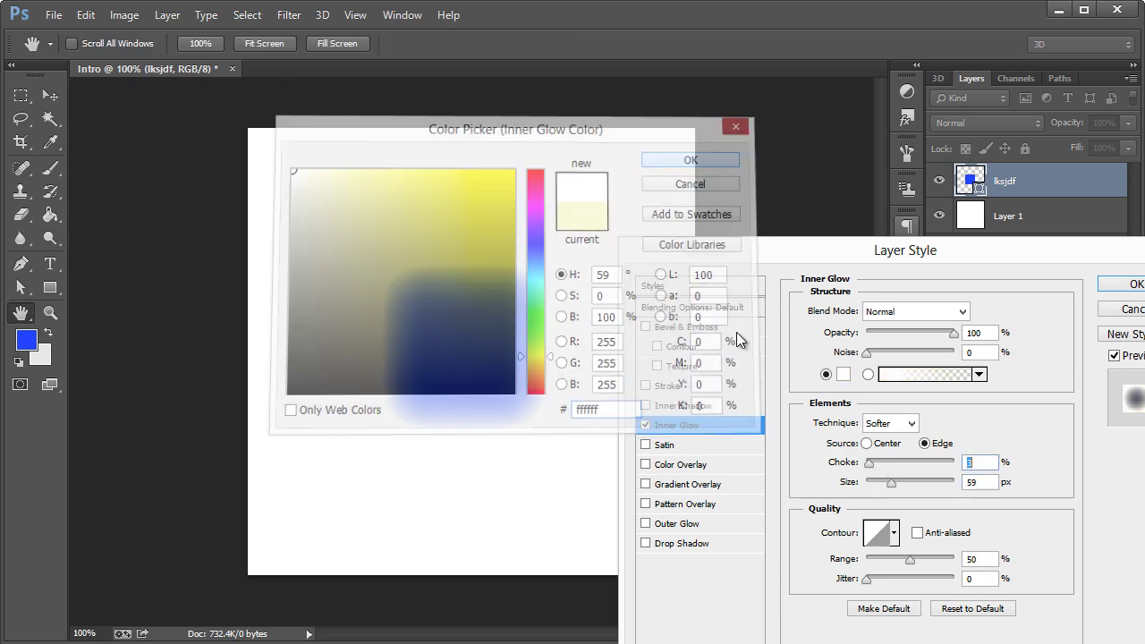
- Replace the Inner Glow with a Gradient Overlay at a 137° angle
left_click(644, 425)
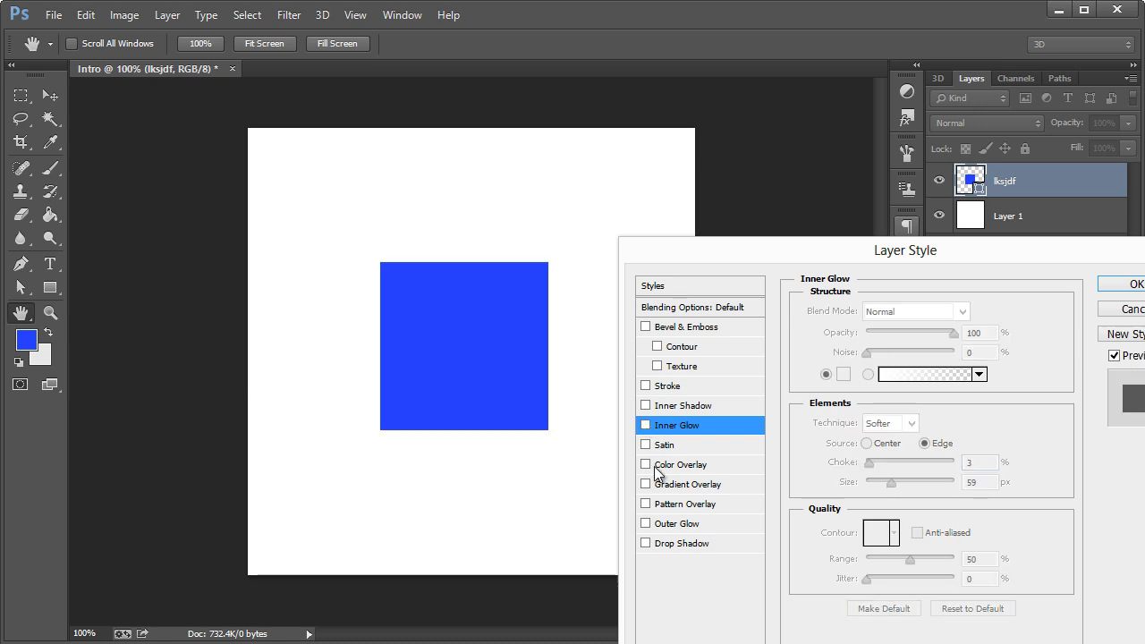
left_click(644, 484)
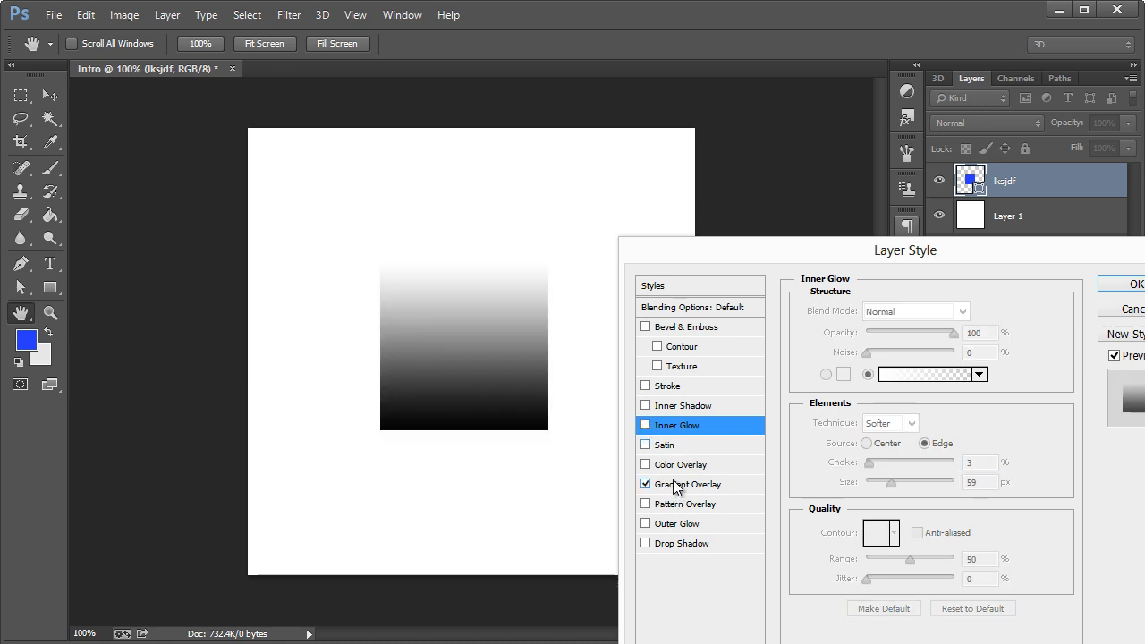
left_click(679, 484)
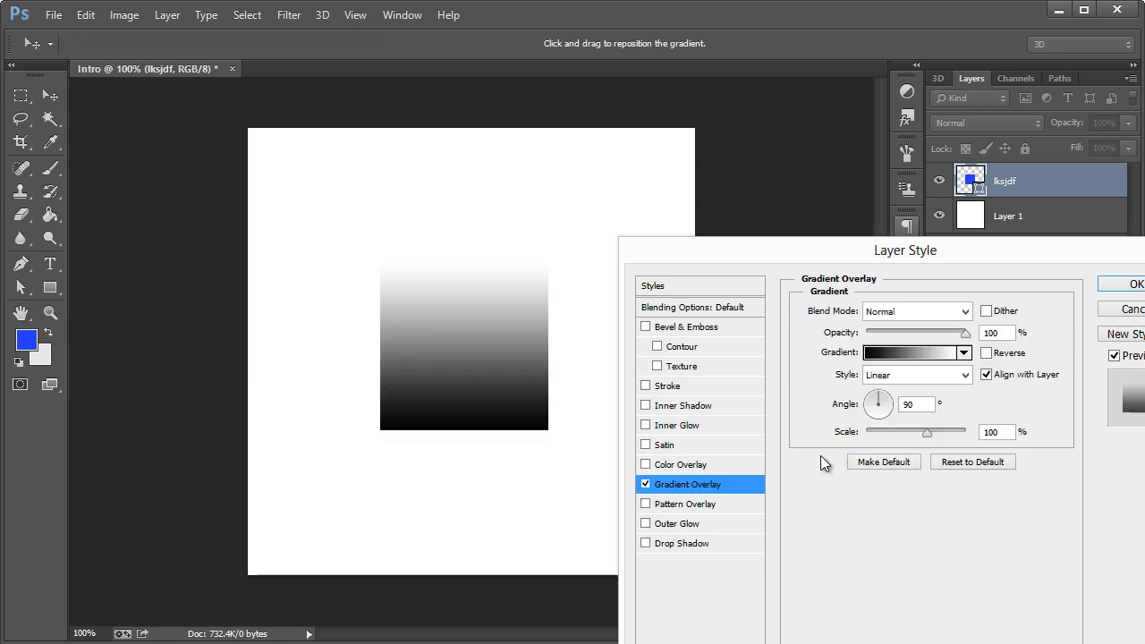
left_click(868, 396)
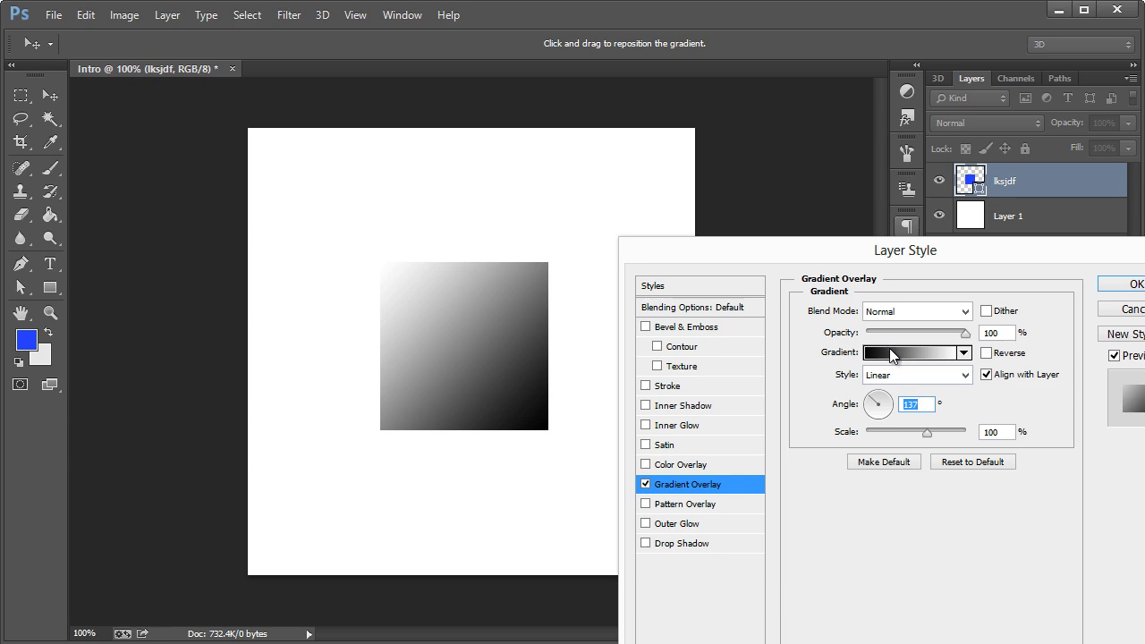
- Try the Foreground to Background preset on the overlay with its end stop recolored to 011f38, and cancel the gradient edit
left_click(891, 356)
left_click_drag(755, 98, 849, 84)
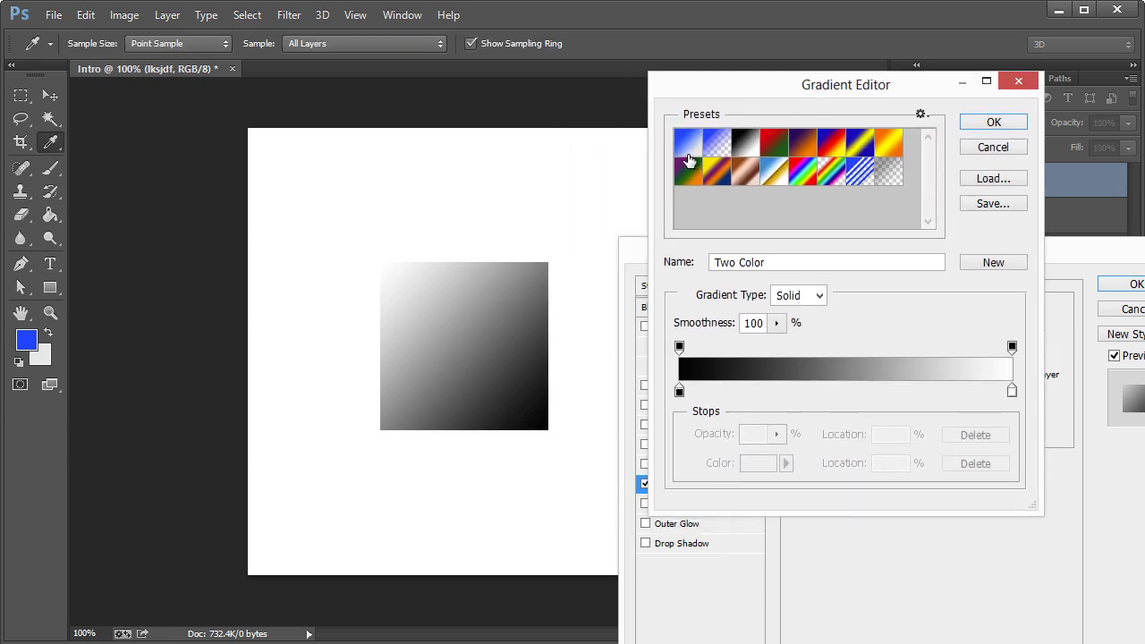
left_click(681, 148)
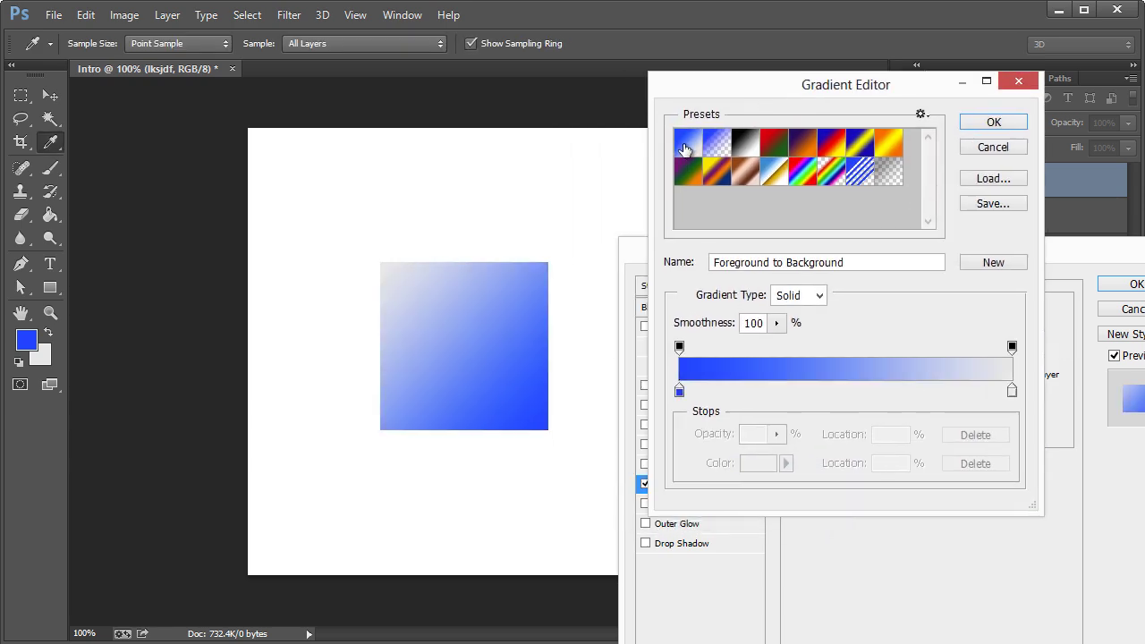
left_click(1011, 391)
double_click(1012, 390)
left_click_drag(563, 125, 881, 285)
left_click(854, 423)
mouse_move(811, 408)
left_mouse_down()
mouse_move(797, 477)
mouse_move(764, 469)
mouse_move(826, 503)
left_mouse_up()
left_click(1010, 316)
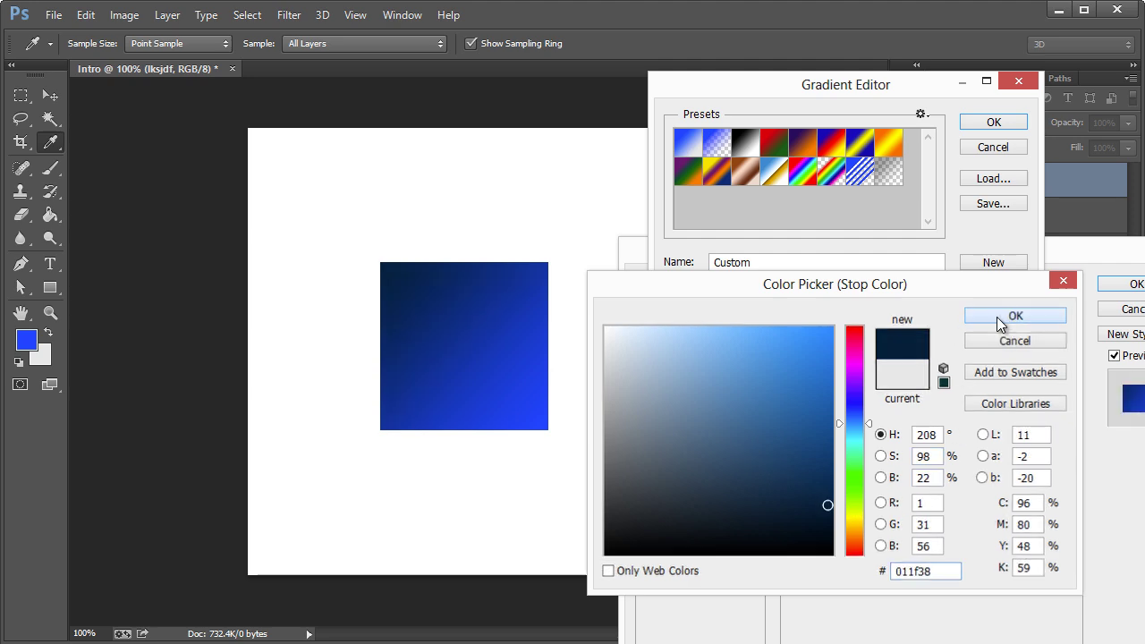
left_click(994, 146)
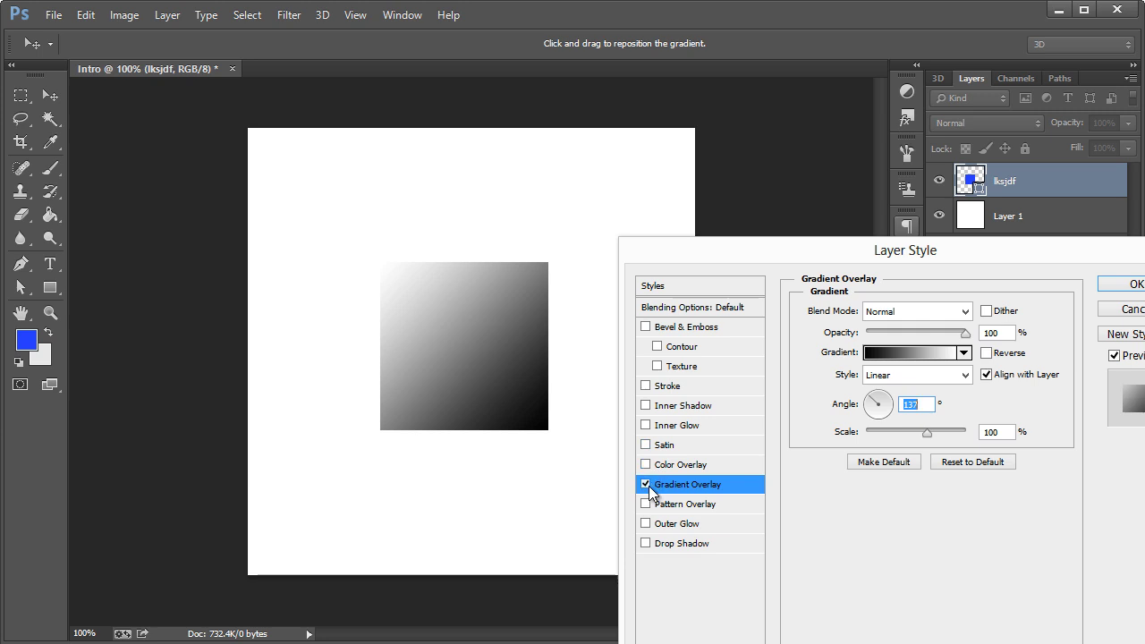
- Turn off the Gradient Overlay and briefly try the Pattern Overlay on the square
left_click(646, 485)
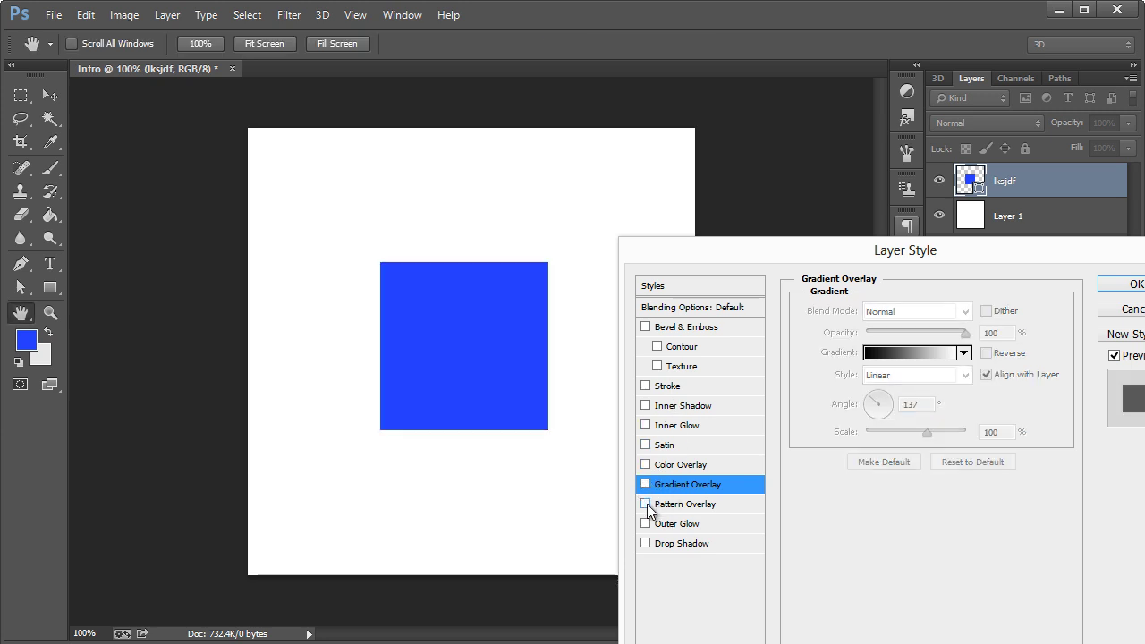
left_click(646, 505)
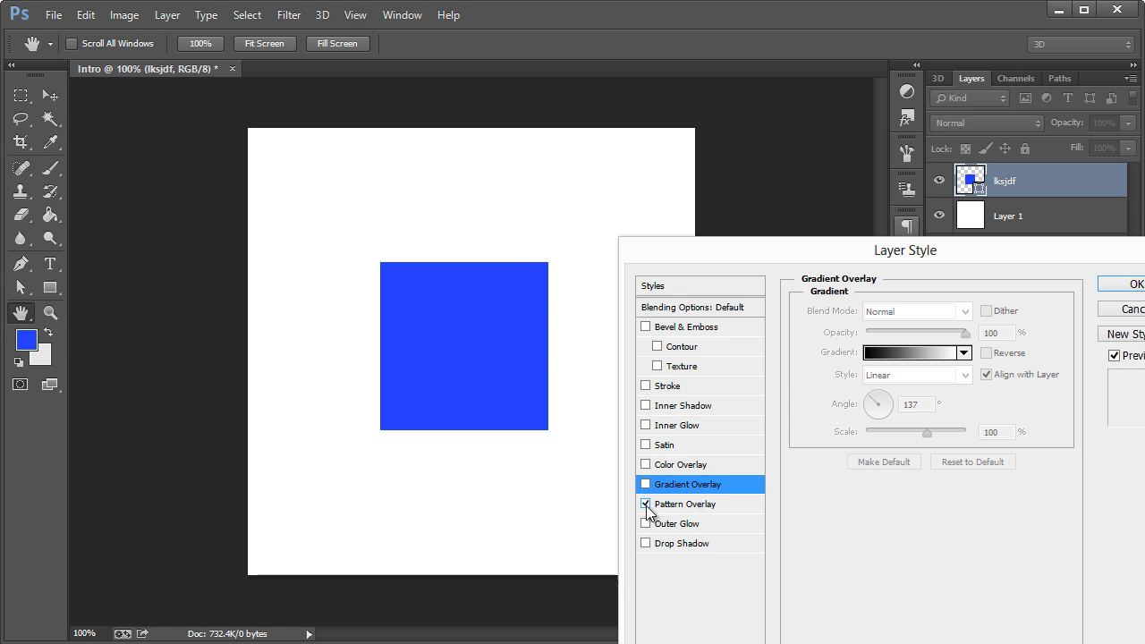
left_click(645, 505)
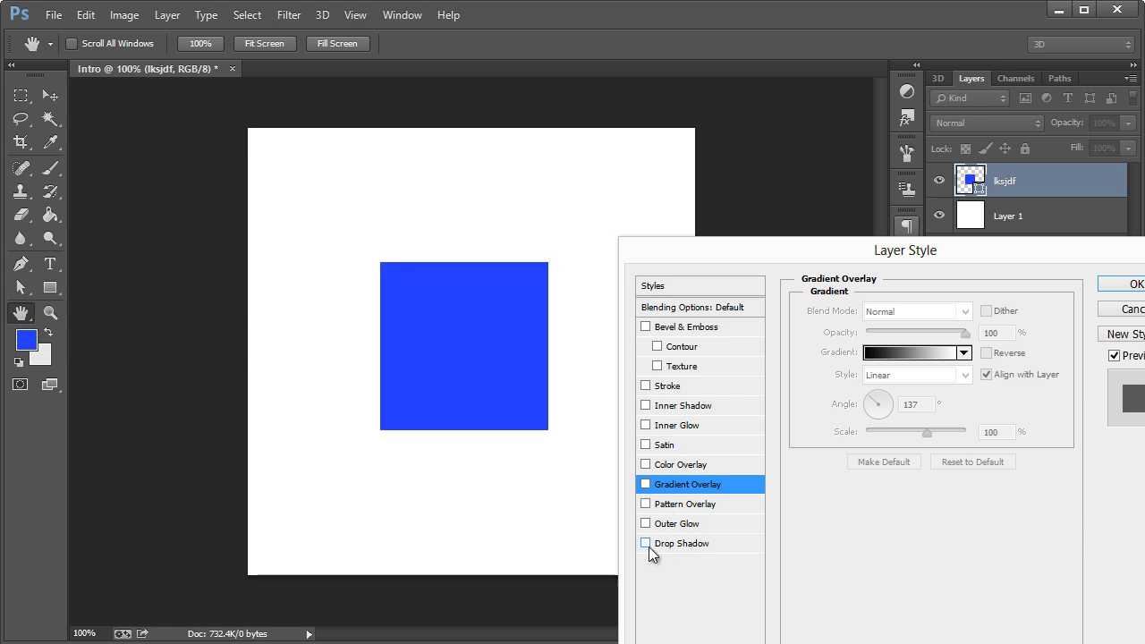
- Try a Drop Shadow of 38 px size, 28 px distance and 36% opacity, and cancel the layer style changes
left_click(649, 546)
left_click(665, 541)
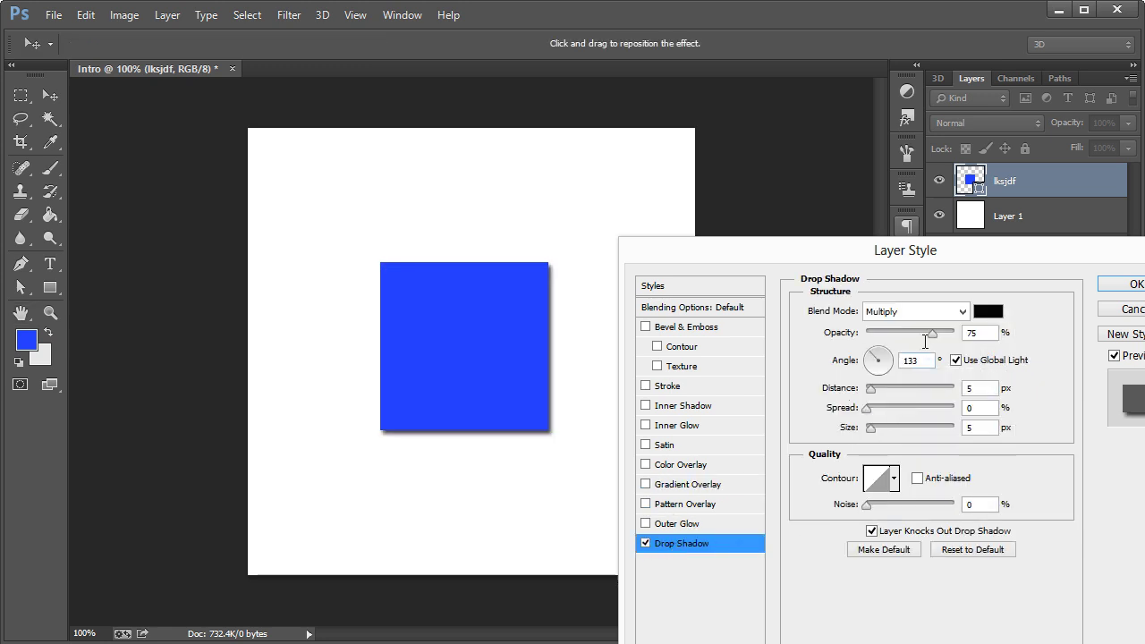
left_click_drag(875, 426, 884, 428)
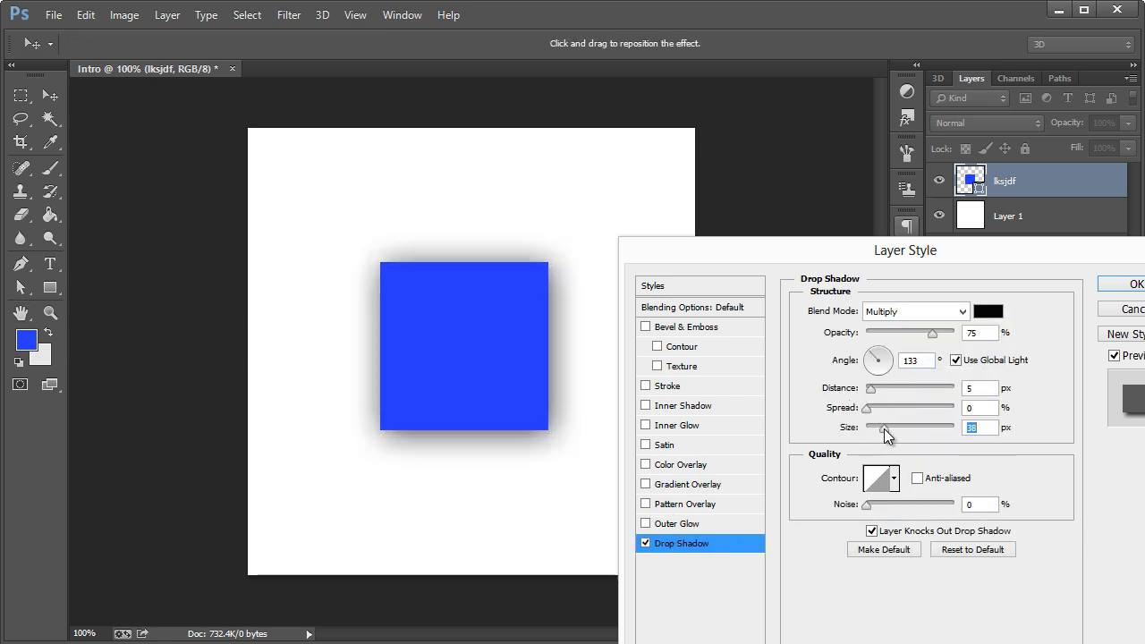
left_click(873, 388)
left_click_drag(873, 388, 890, 387)
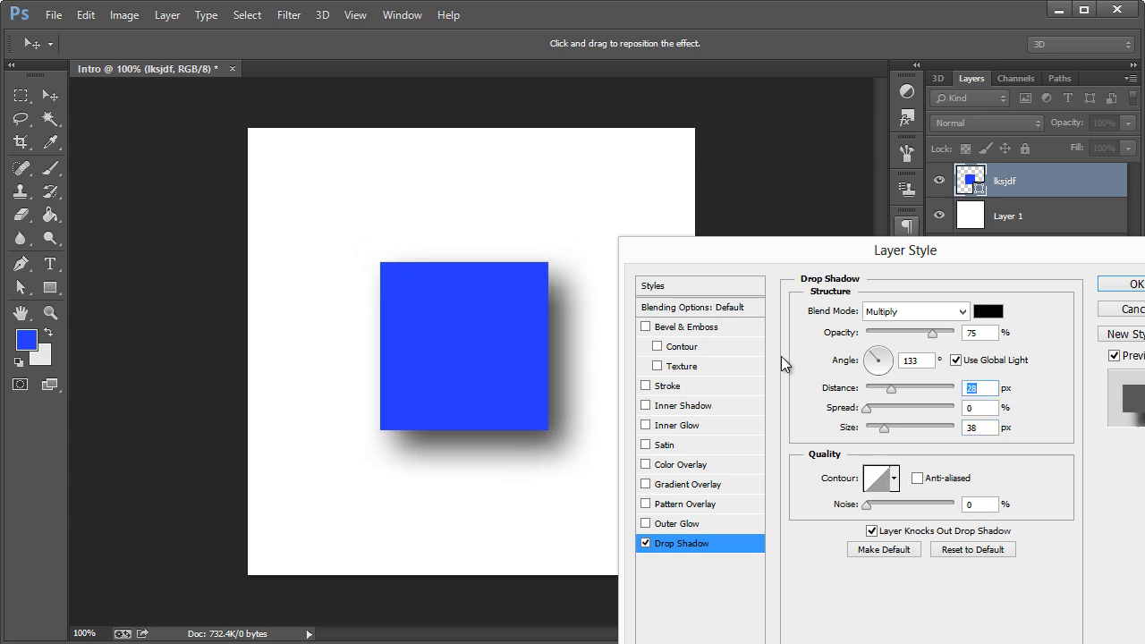
left_click_drag(932, 332, 897, 329)
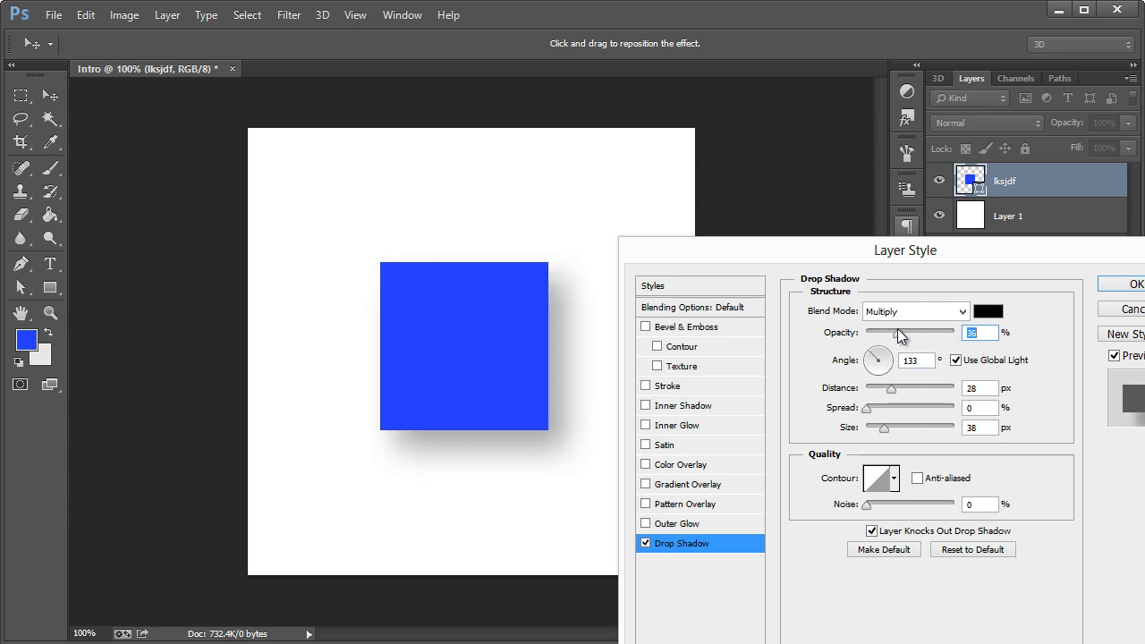
left_click(1107, 310)
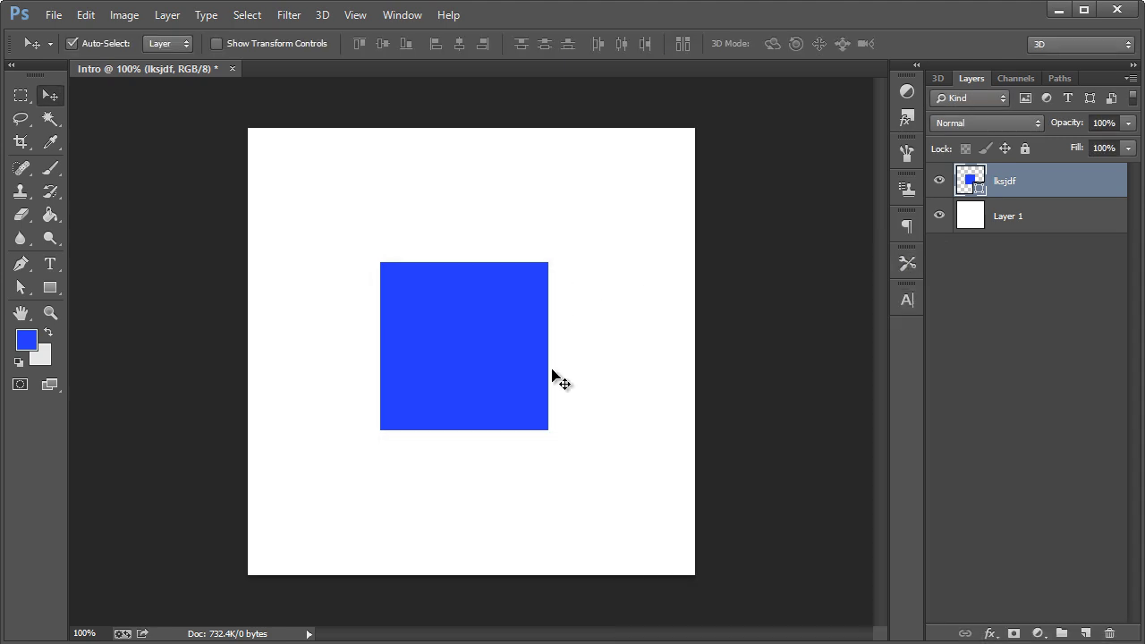
- Briefly try a Color Overlay on the lksjdf layer, and apply a black-to-white Gradient Overlay instead
double_click(1116, 181)
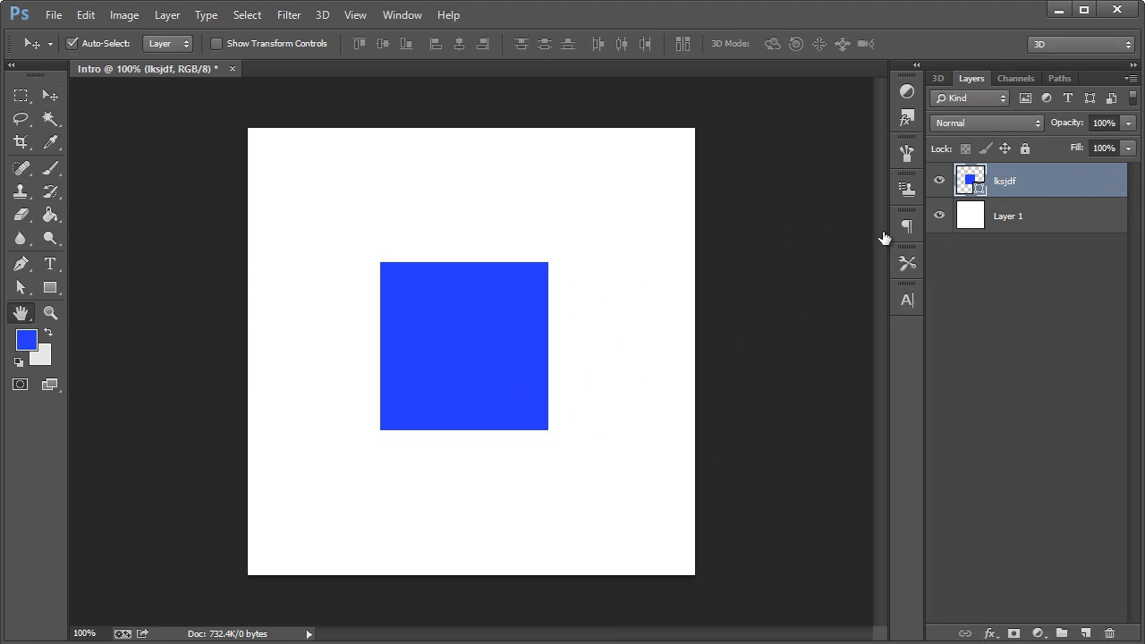
left_click(645, 465)
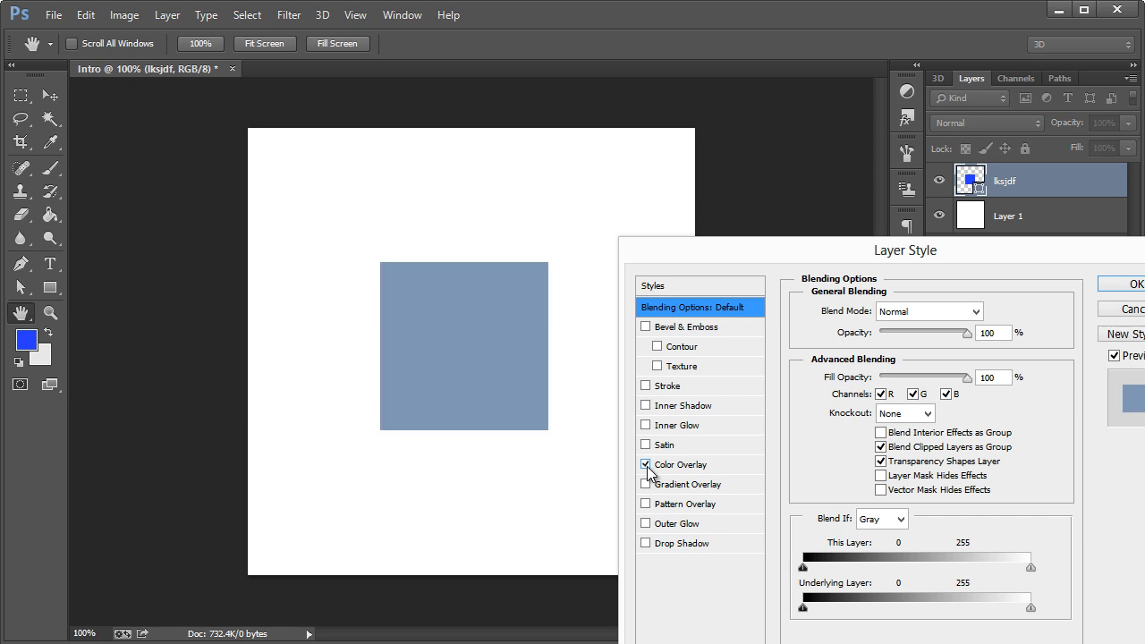
left_click(645, 464)
left_click(645, 484)
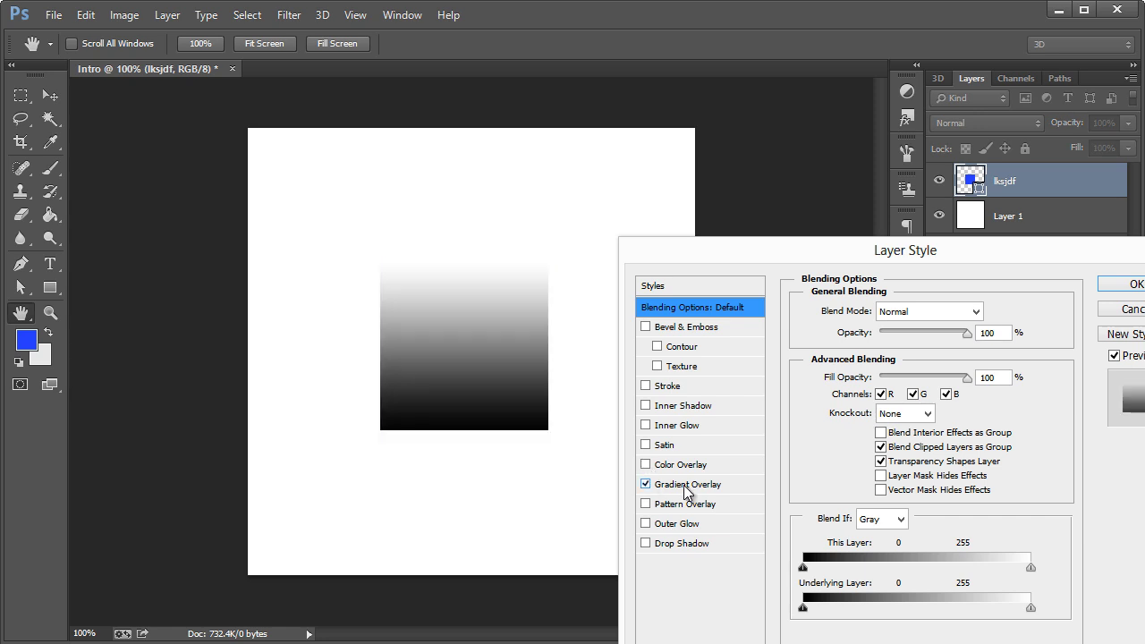
left_click(686, 484)
left_click(1129, 284)
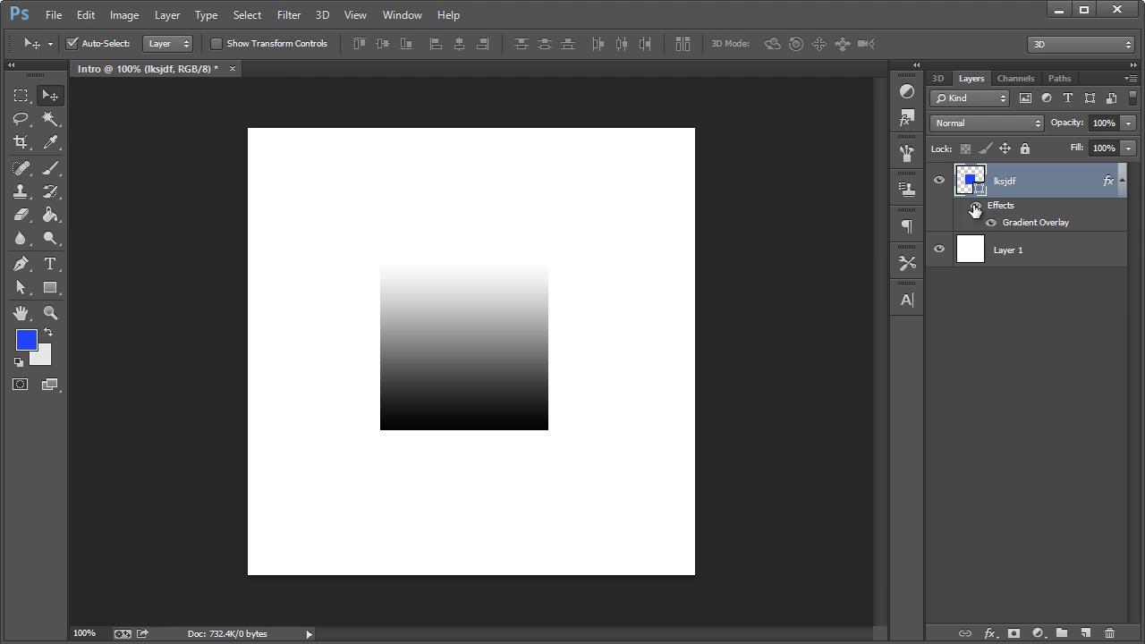
- Collapse and expand the lksjdf layer's effects list, and toggle the Gradient Overlay's visibility off and on
left_click(1122, 184)
left_click(1122, 184)
left_click(1123, 184)
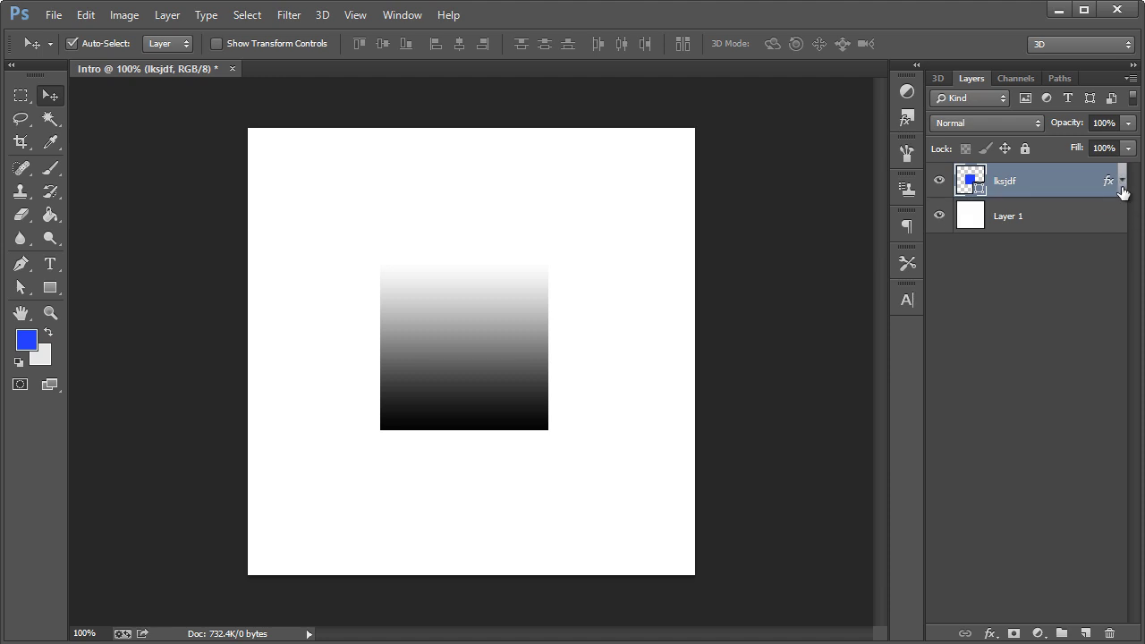
left_click(1122, 185)
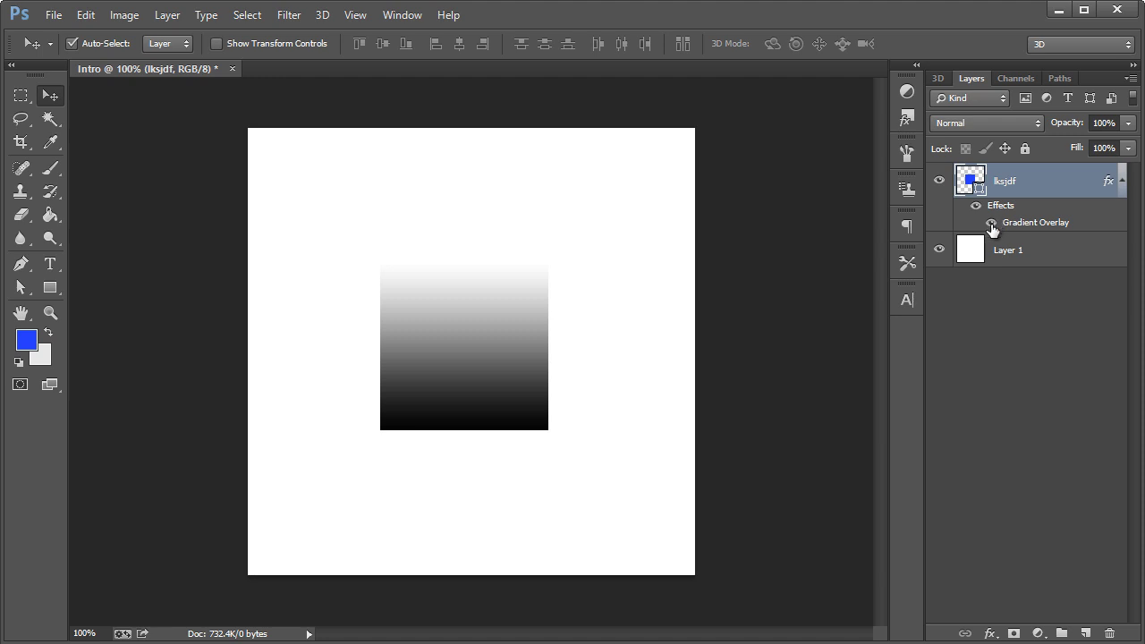
left_click(991, 223)
left_click(993, 222)
left_click(991, 223)
left_click(991, 224)
- Hide all effects of the lksjdf layer and collapse its effects list
left_click(1121, 180)
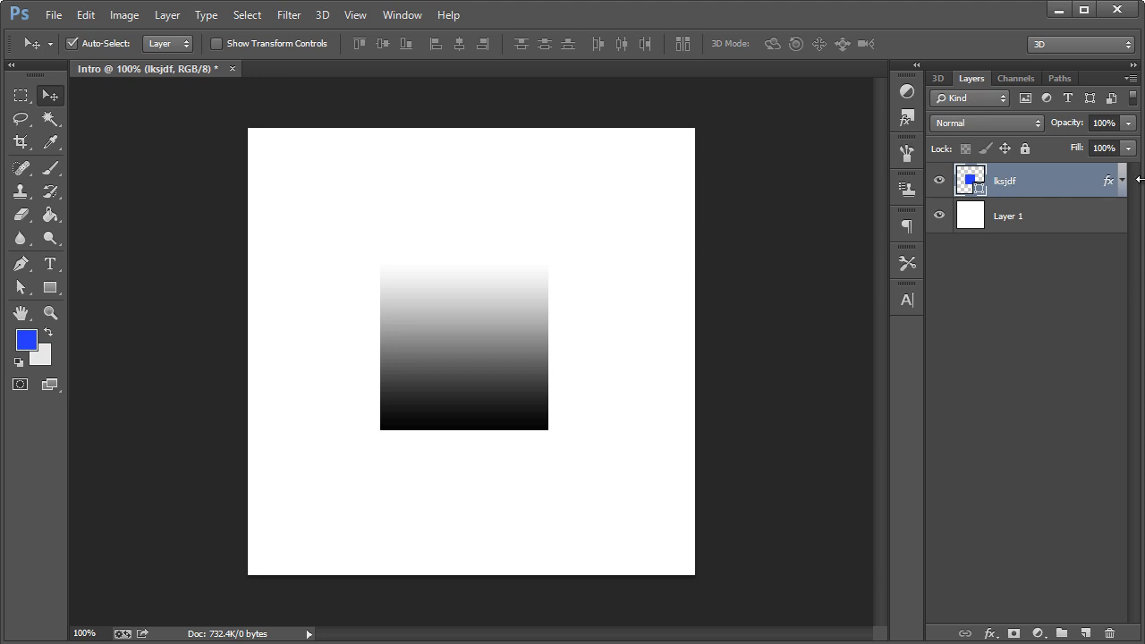
left_click(1123, 181)
left_click(986, 208)
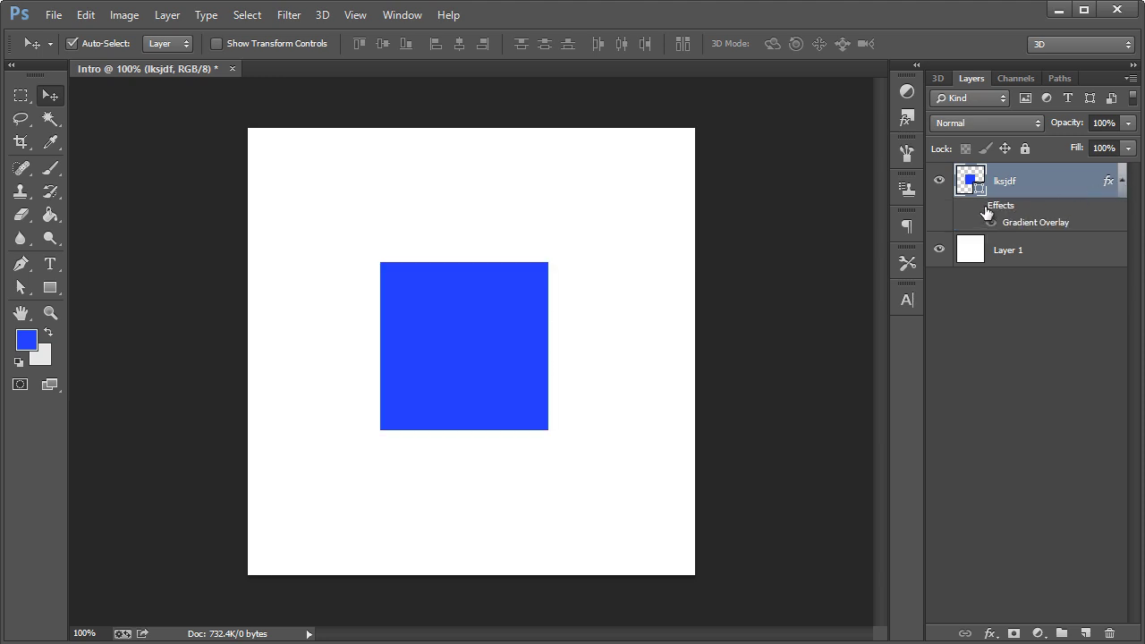
left_click(1122, 181)
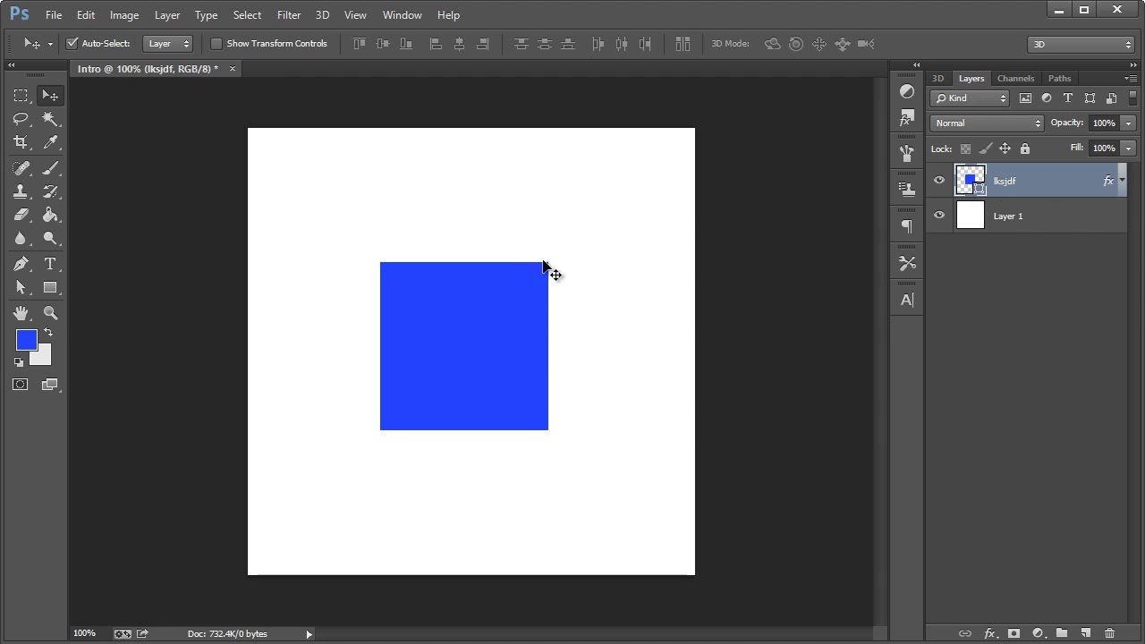
- Scale the blue square down to about 32% with Free Transform, apply it, and shift the square slightly left
left_click_drag(50, 287, 48, 132)
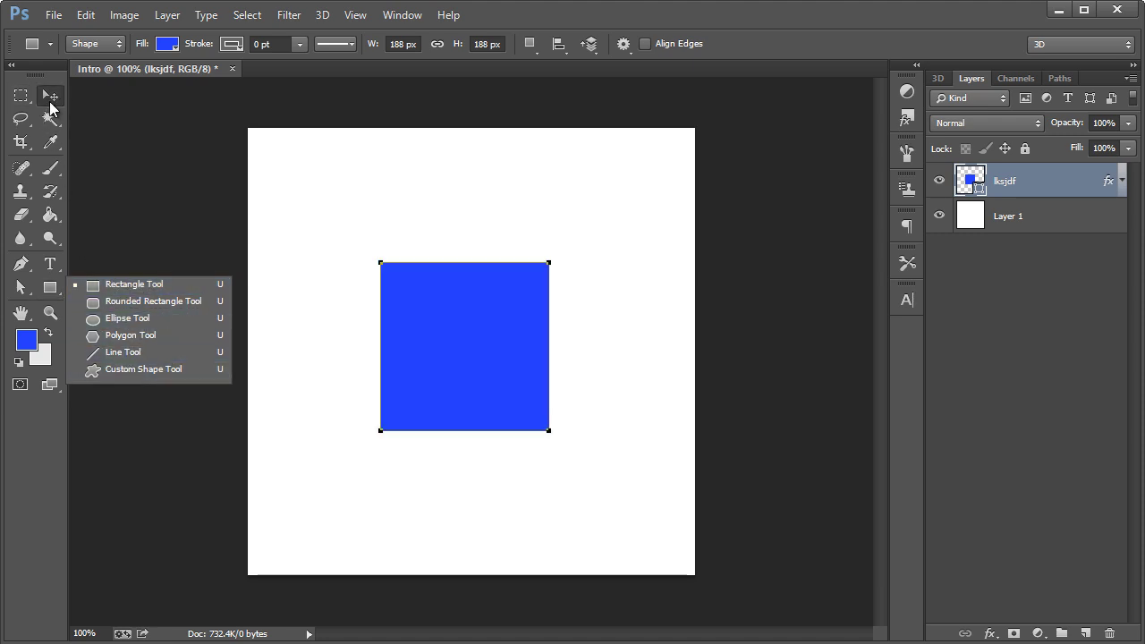
left_click(50, 95)
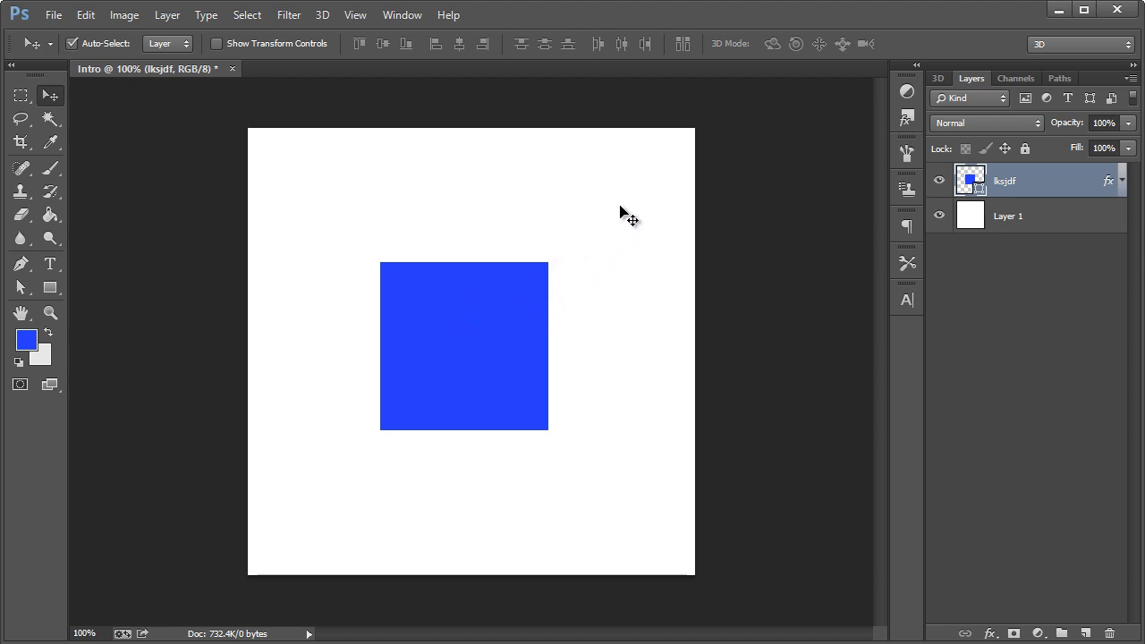
key("ctrl+t")
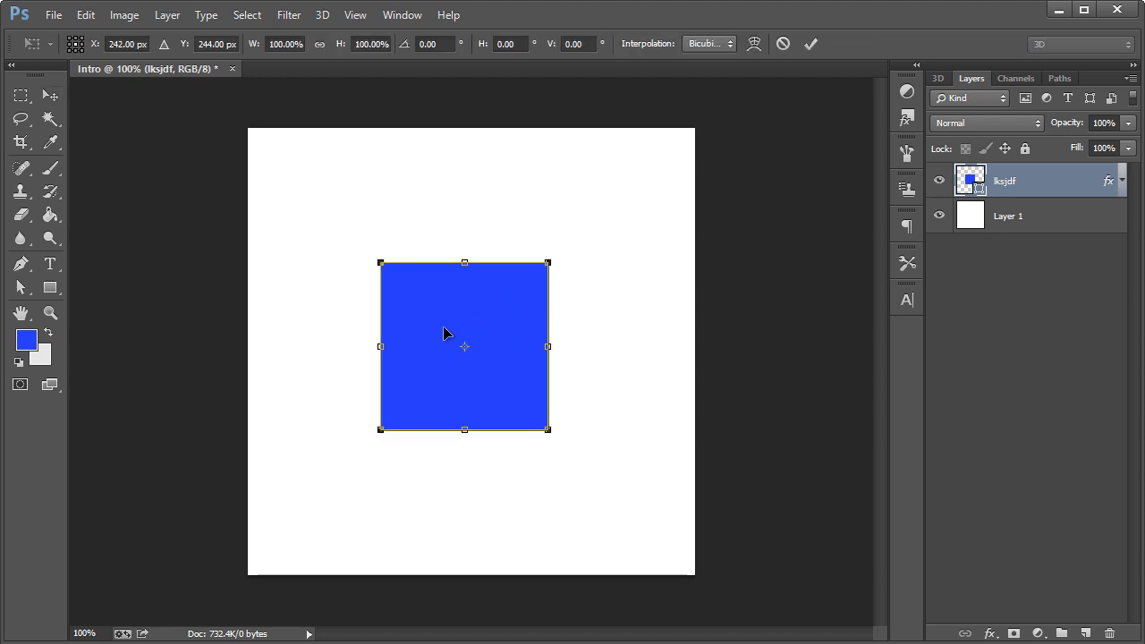
left_click_drag(382, 264, 582, 330)
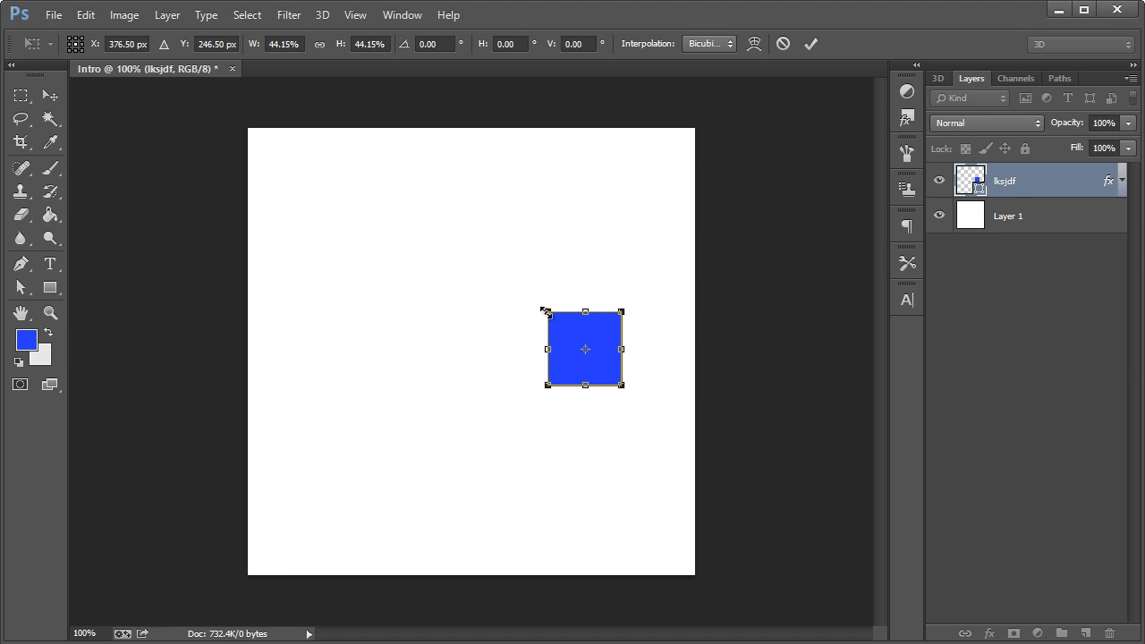
left_click_drag(544, 310, 563, 332)
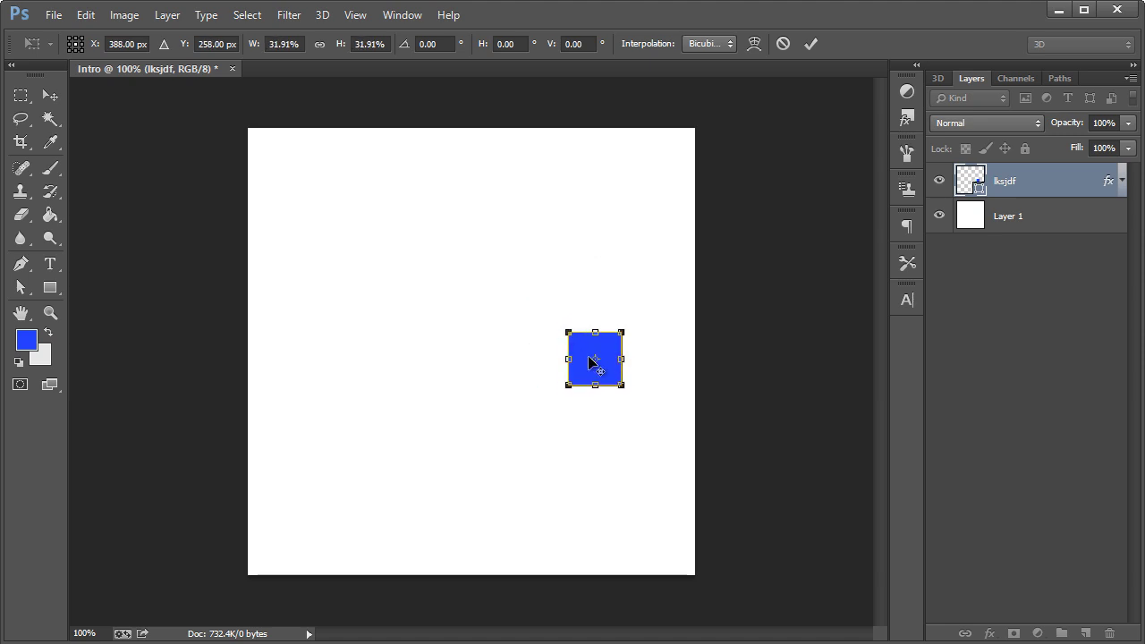
left_click(51, 102)
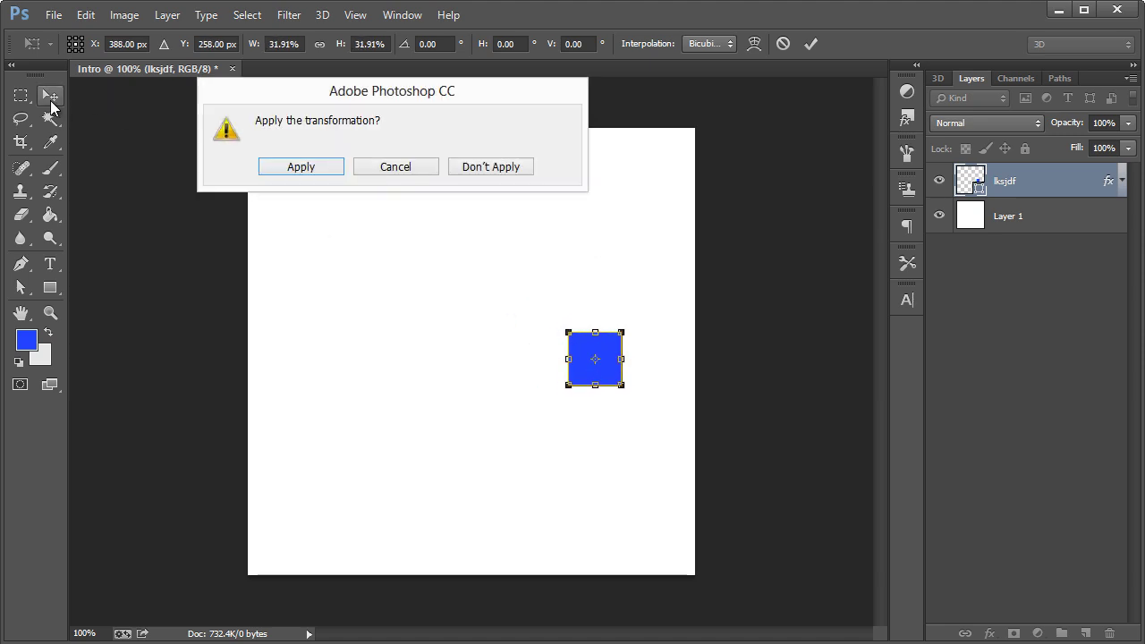
left_click(304, 167)
mouse_move(586, 340)
left_mouse_down()
mouse_move(557, 348)
mouse_move(568, 353)
left_mouse_up()
- Draw a square Rectangular Marquee selection left of the blue square, about the same size as it
left_click(21, 95)
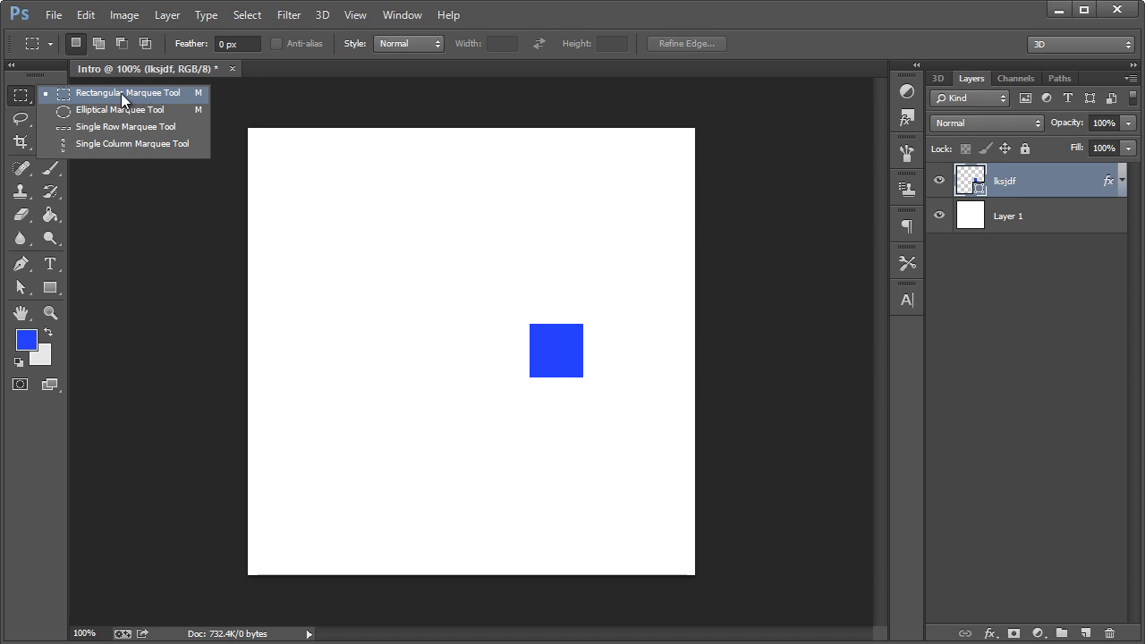
left_click(45, 93)
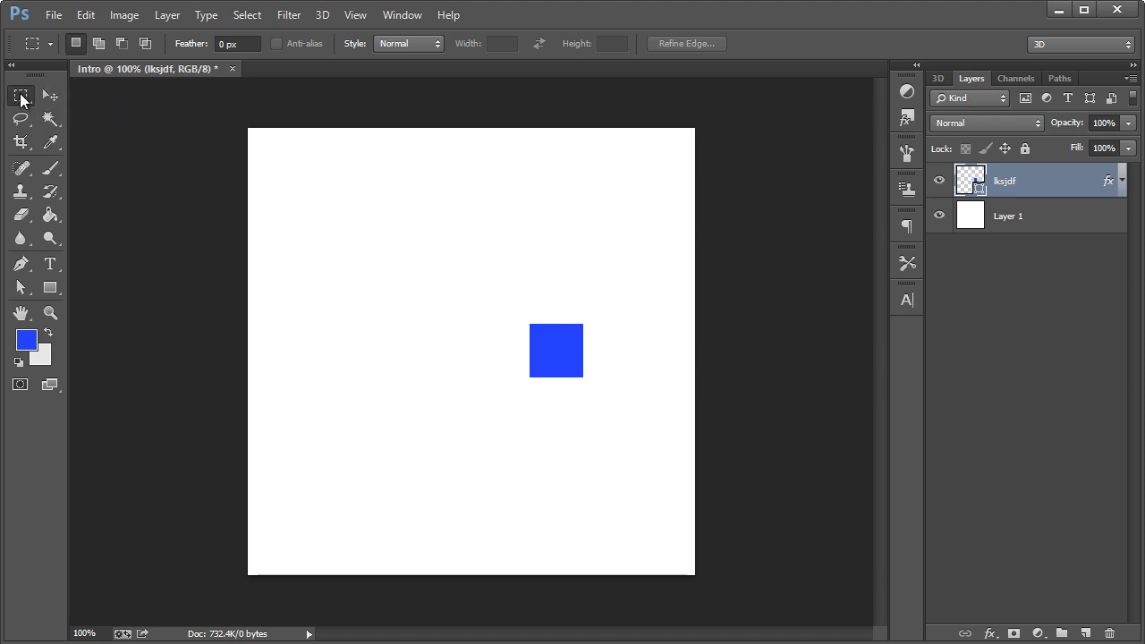
left_click(52, 291)
left_click(115, 281)
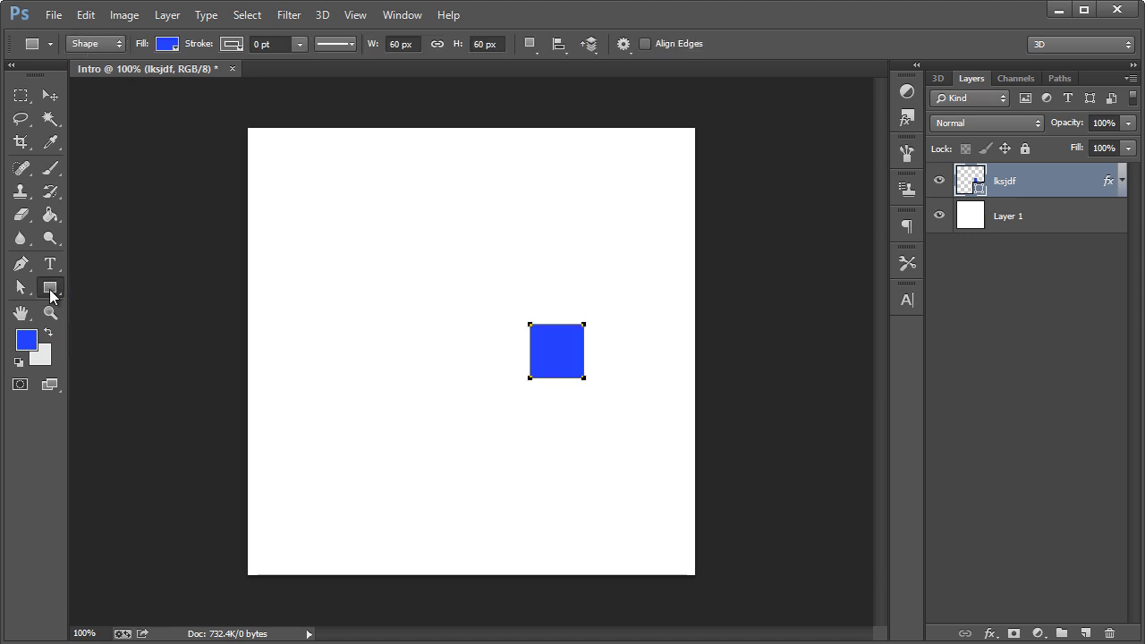
left_click(23, 95)
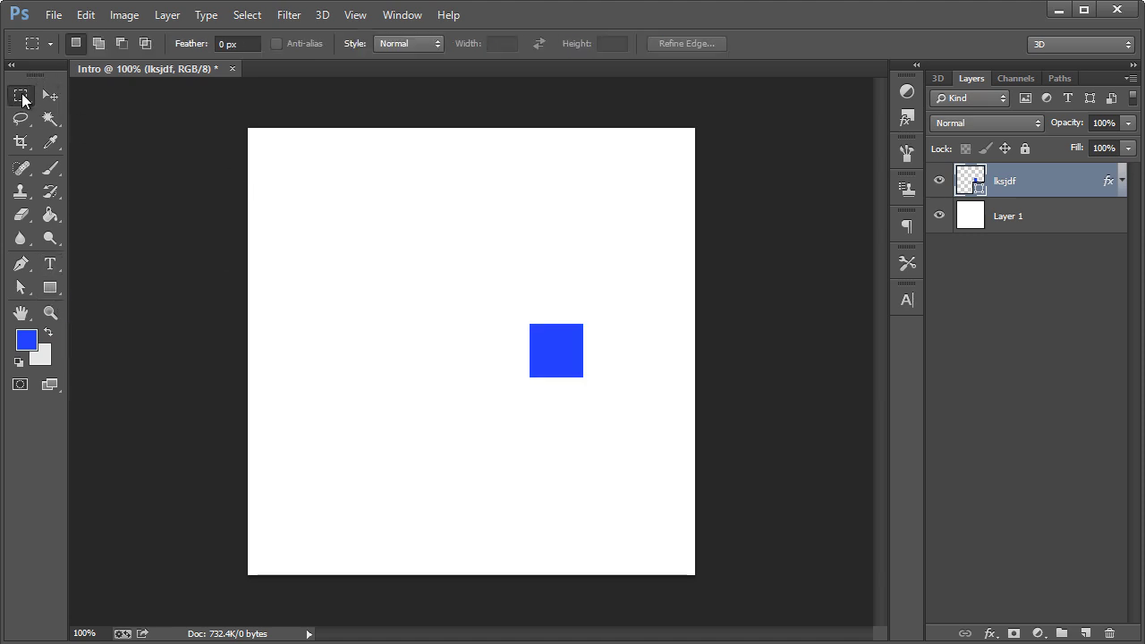
left_click_drag(23, 99, 71, 104)
right_click(22, 96)
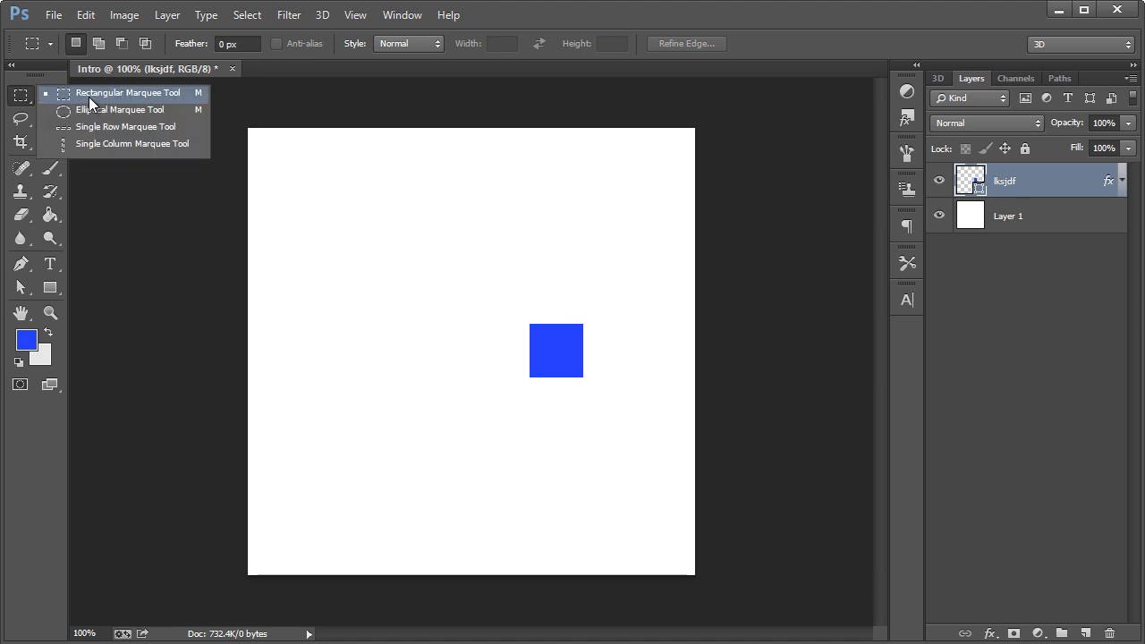
left_click(27, 103)
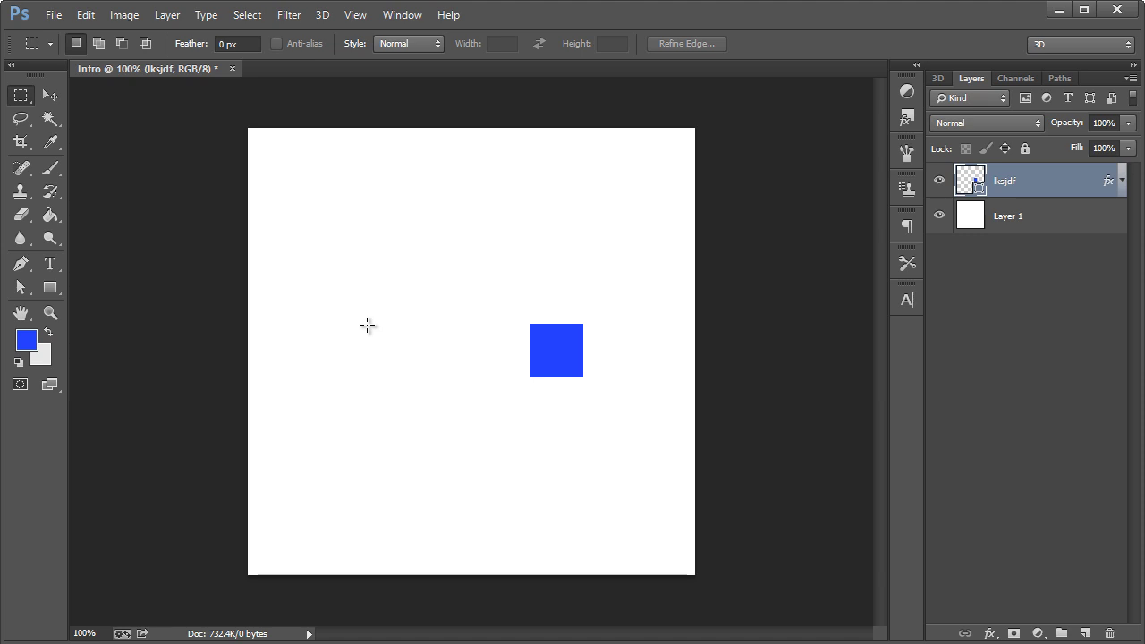
left_click_drag(366, 324, 469, 378)
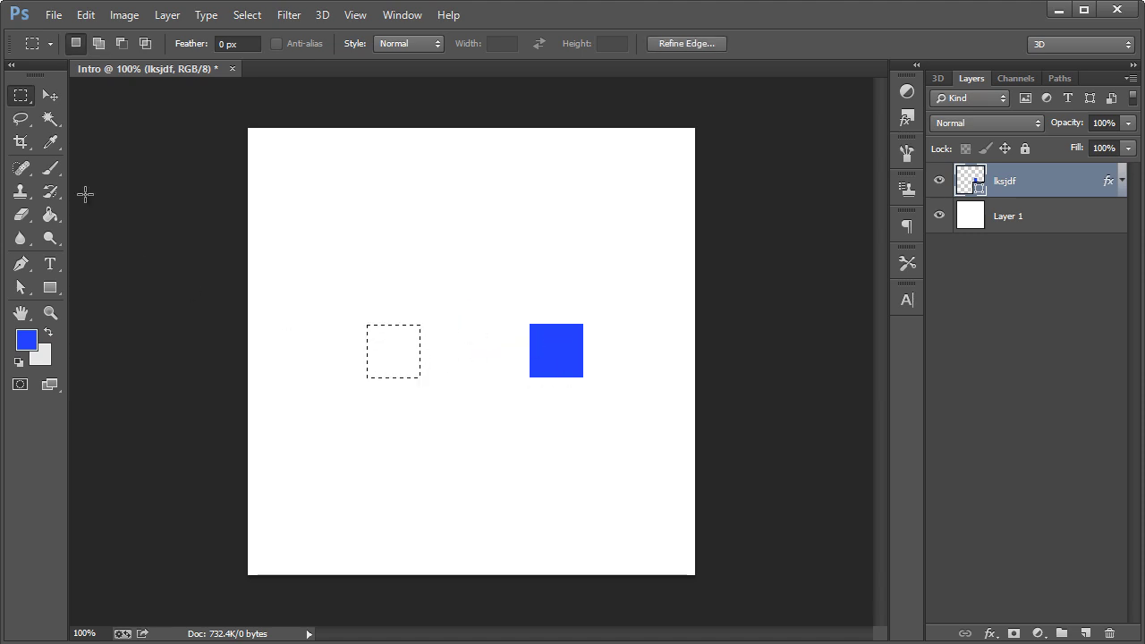
- Add a new layer with default settings, fill the square selection with the blue foreground color using the Paint Bucket, and deselect
left_click(51, 213)
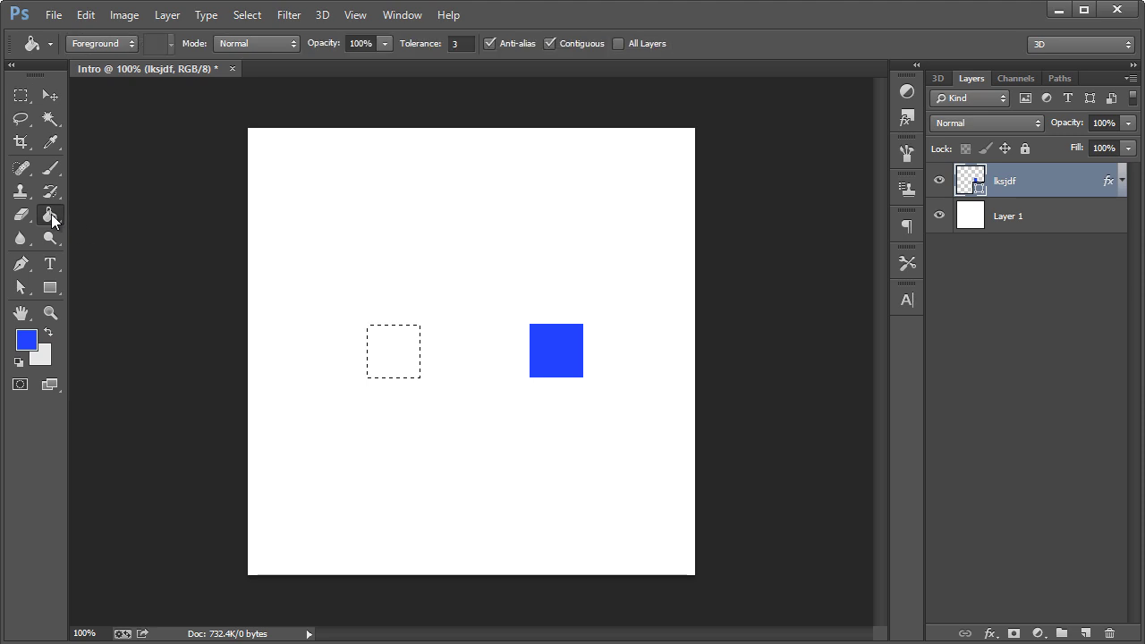
left_click(1130, 77)
left_click(1064, 85)
left_click(758, 184)
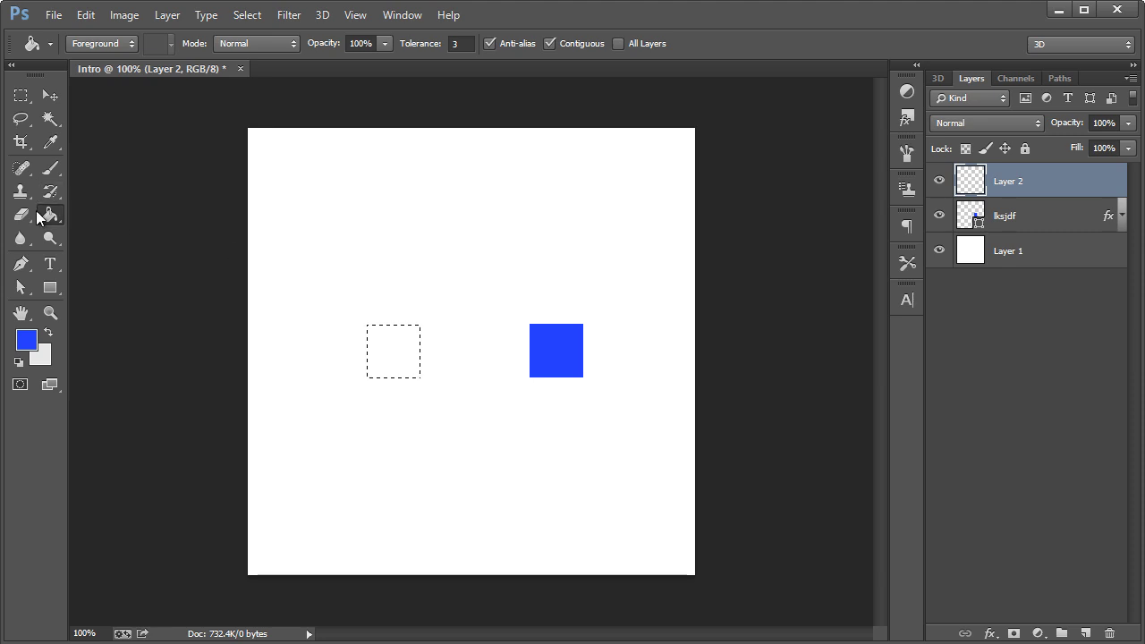
left_click(390, 349)
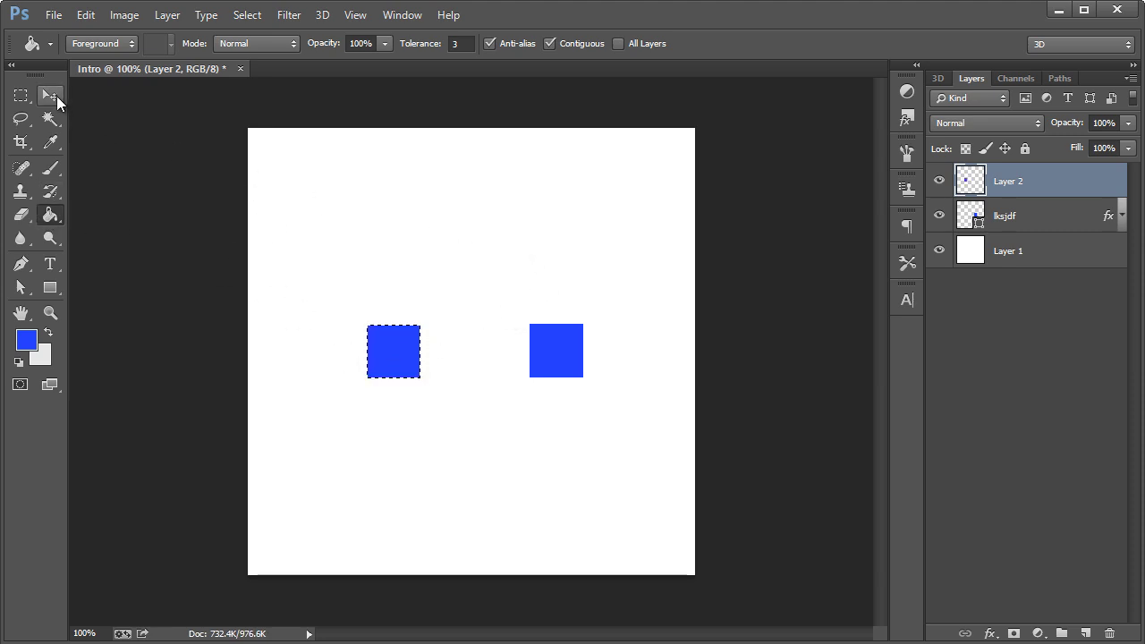
key("ctrl+d")
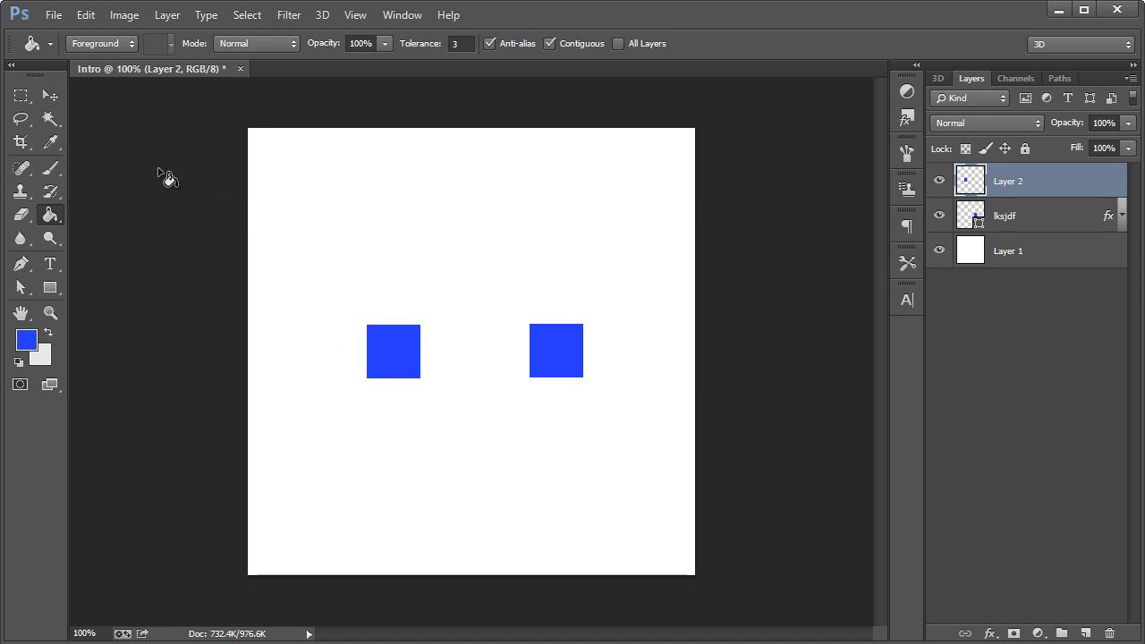
- Try enlarging the Layer 2 square to about 787% with Free Transform, and undo the transformation
left_click(51, 94)
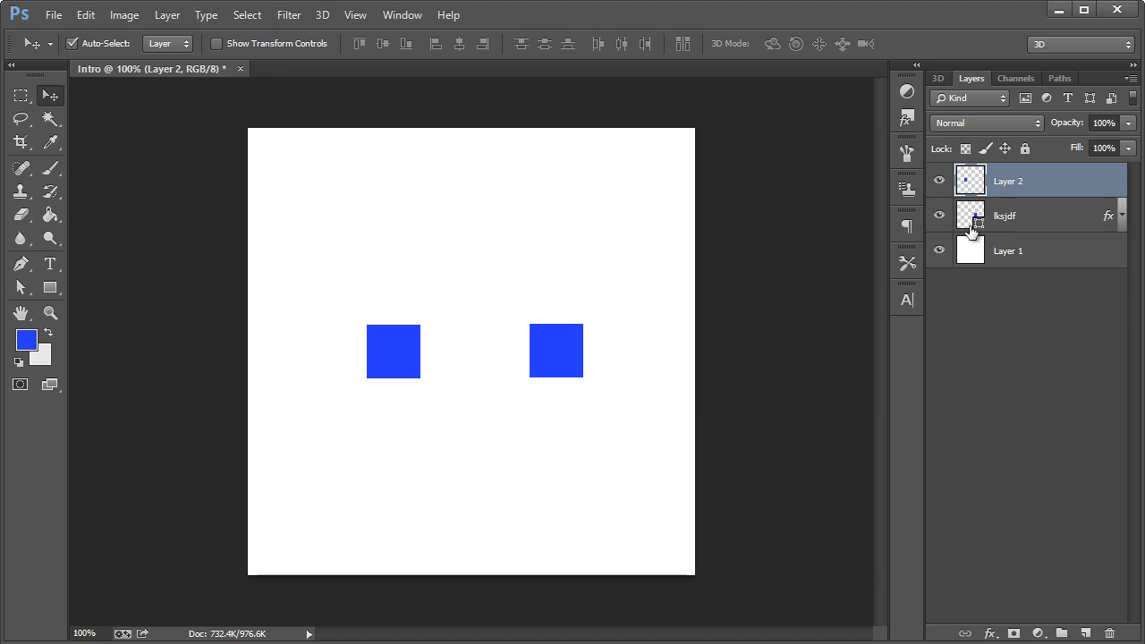
left_click(1014, 223)
left_click(1044, 185)
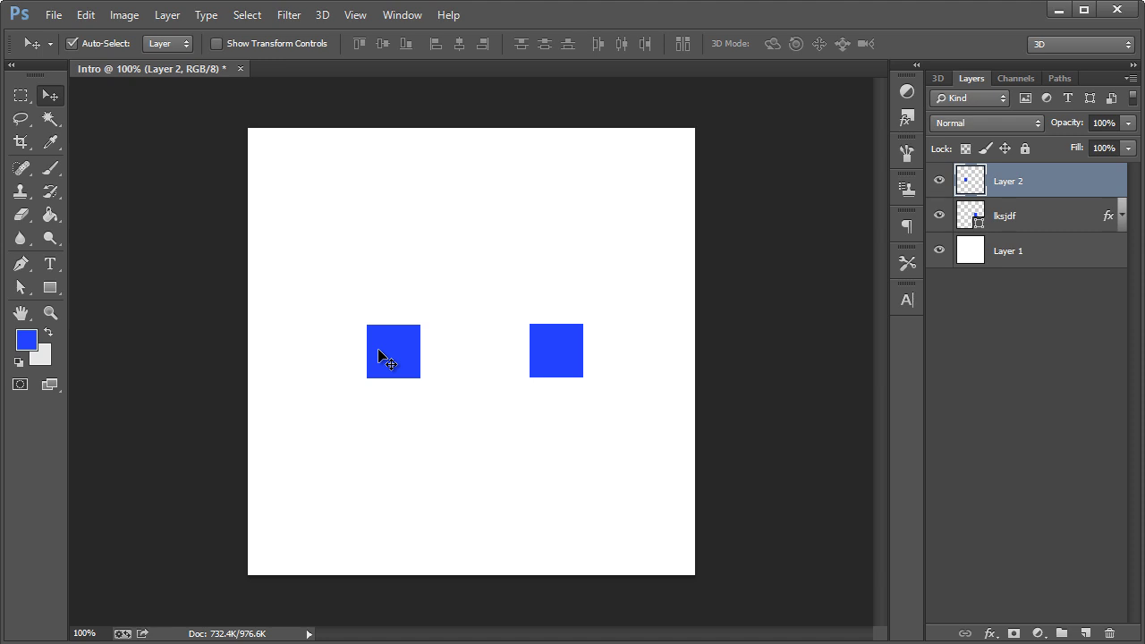
key("ctrl+t")
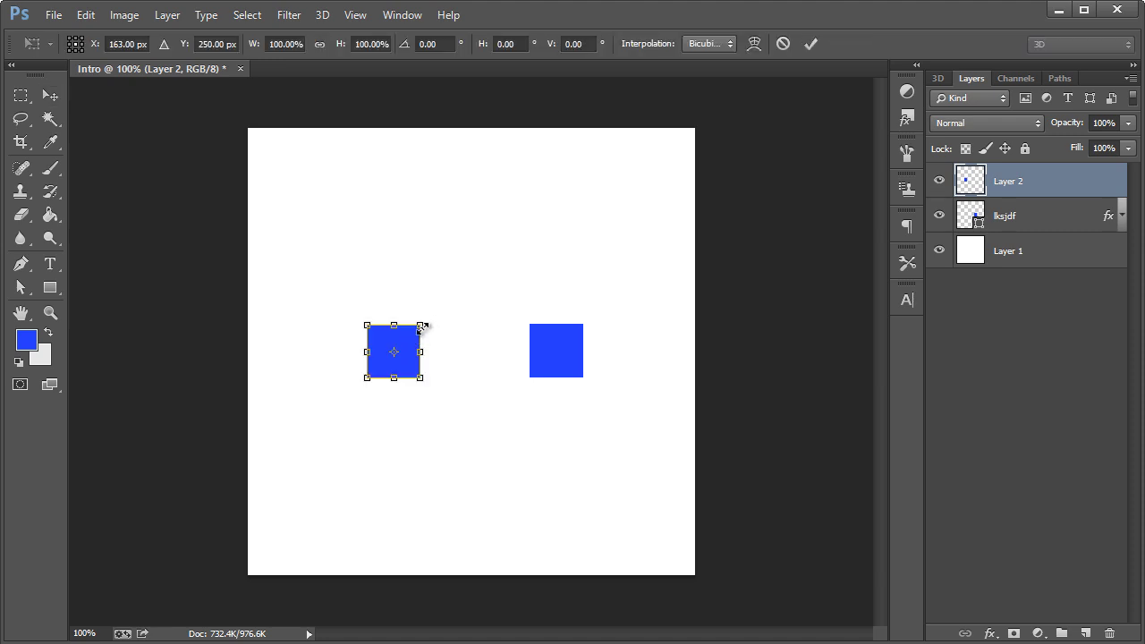
left_click_drag(422, 327, 641, 185)
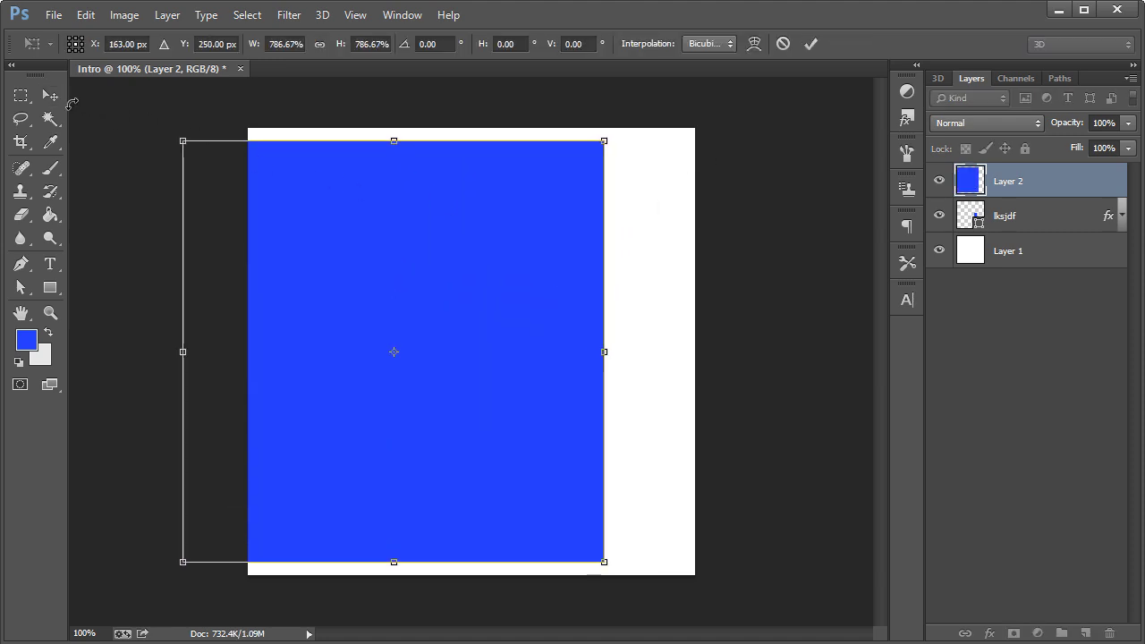
left_click(50, 96)
left_click(302, 163)
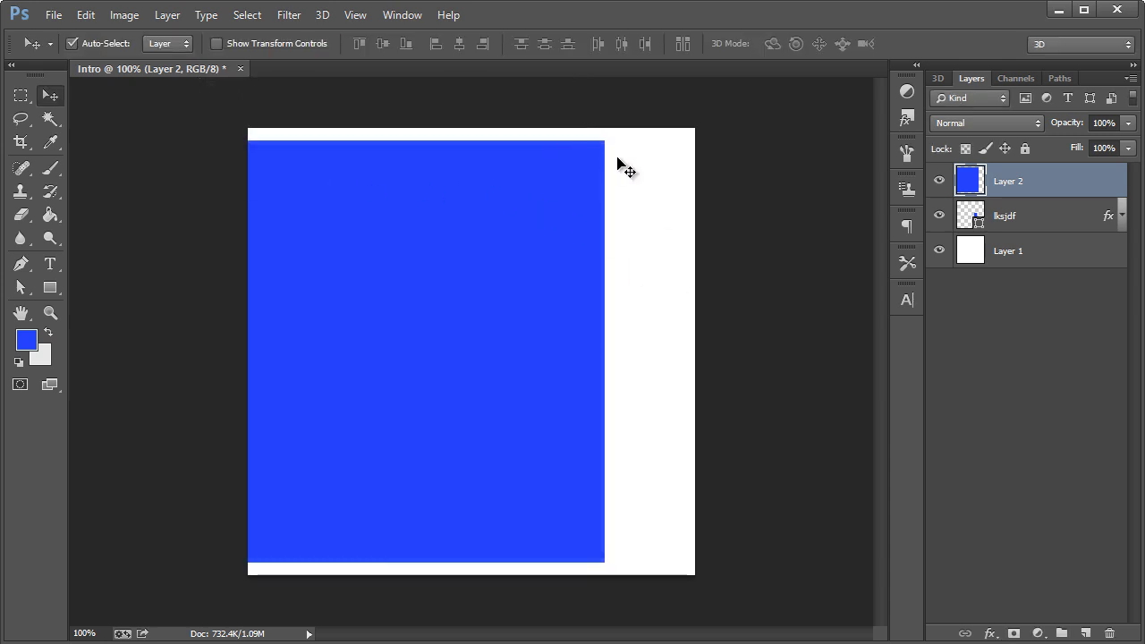
key("ctrl+z")
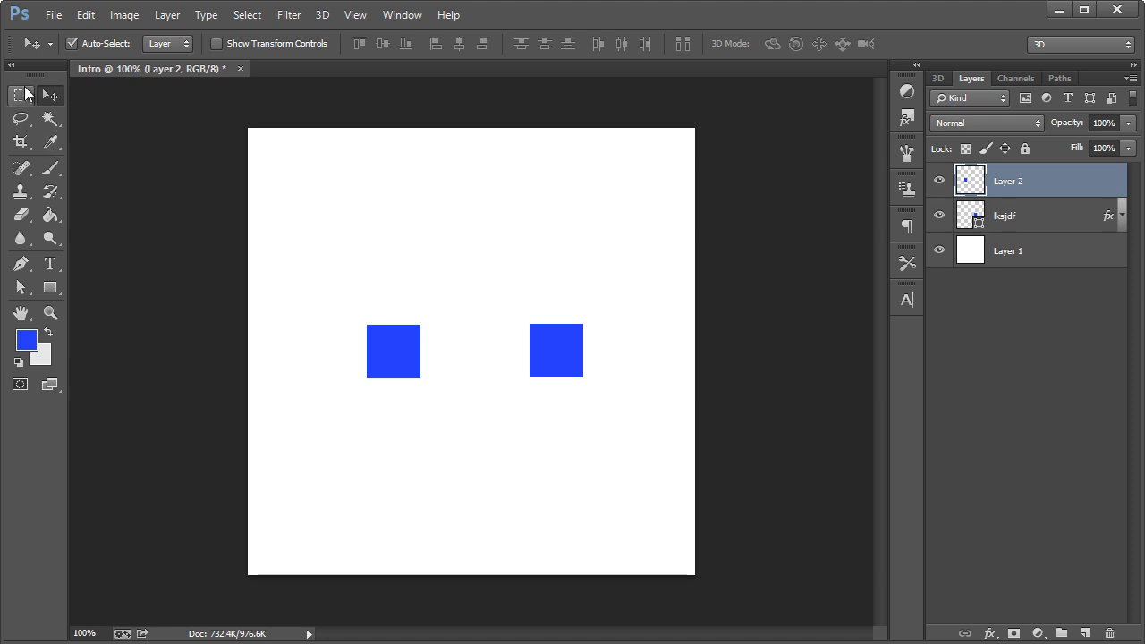
- Select the entire canvas, delete the contents of Layer 2, and deselect
key("ctrl+a")
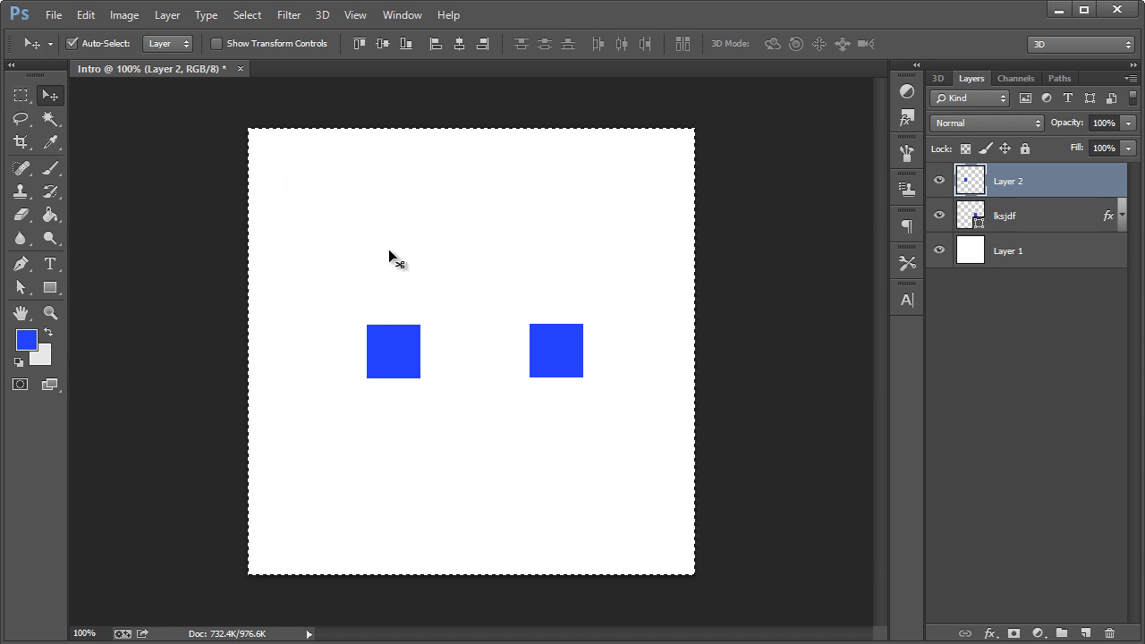
key("Delete")
key("ctrl+d")
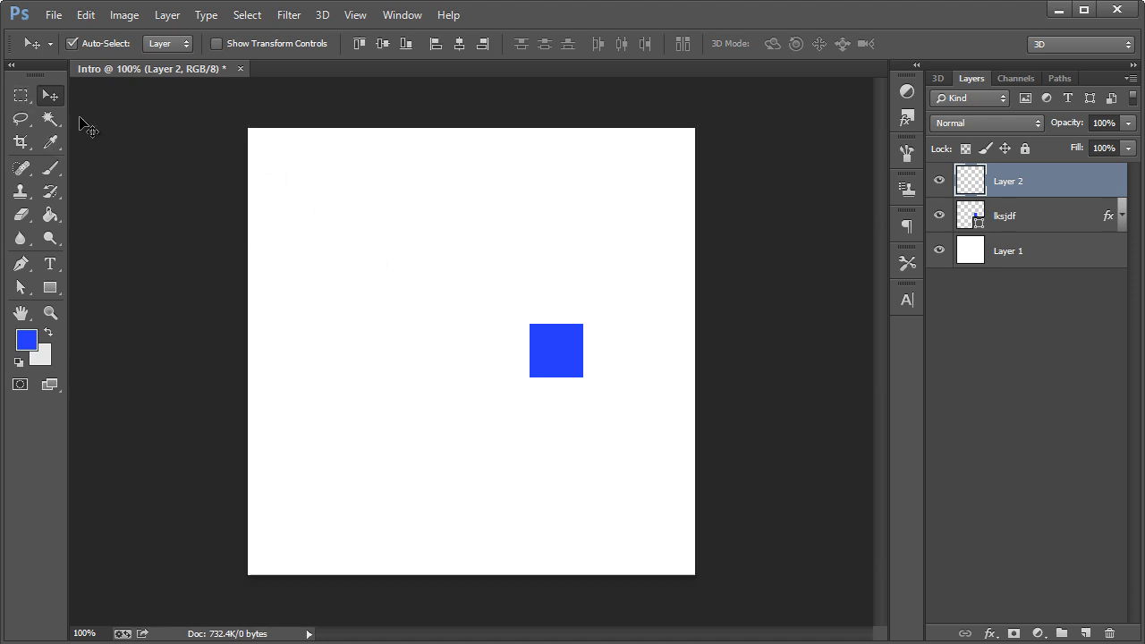
- Make a small circular Elliptical Marquee selection left of the square, fill it with blue on Layer 2, and deselect
key("m")
left_click(89, 116)
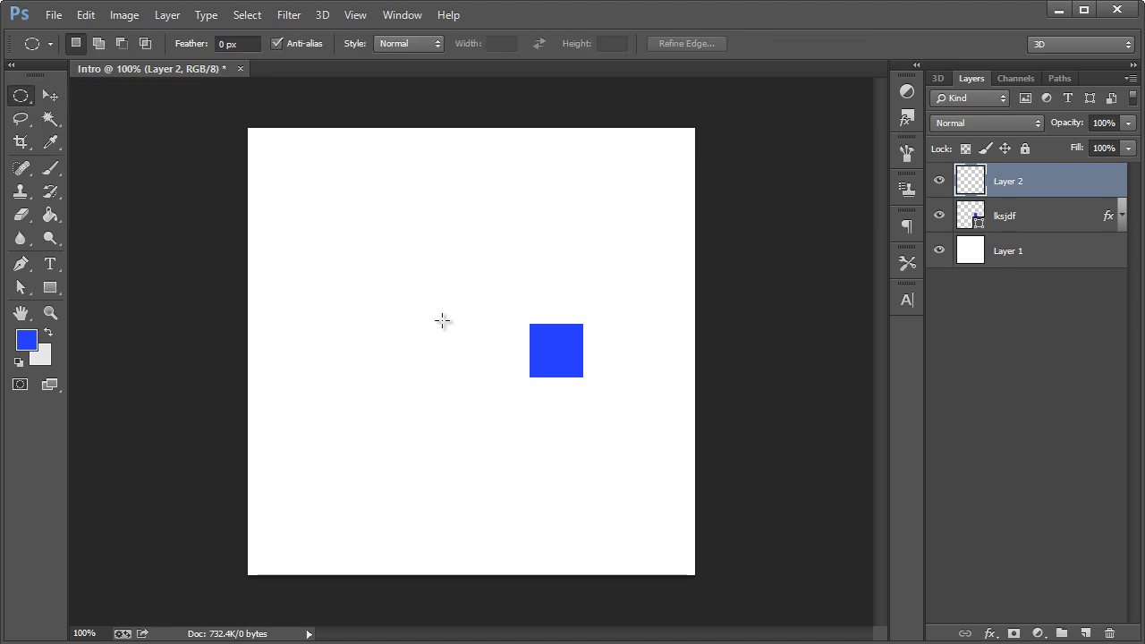
left_click_drag(404, 353, 444, 376)
left_click(50, 215)
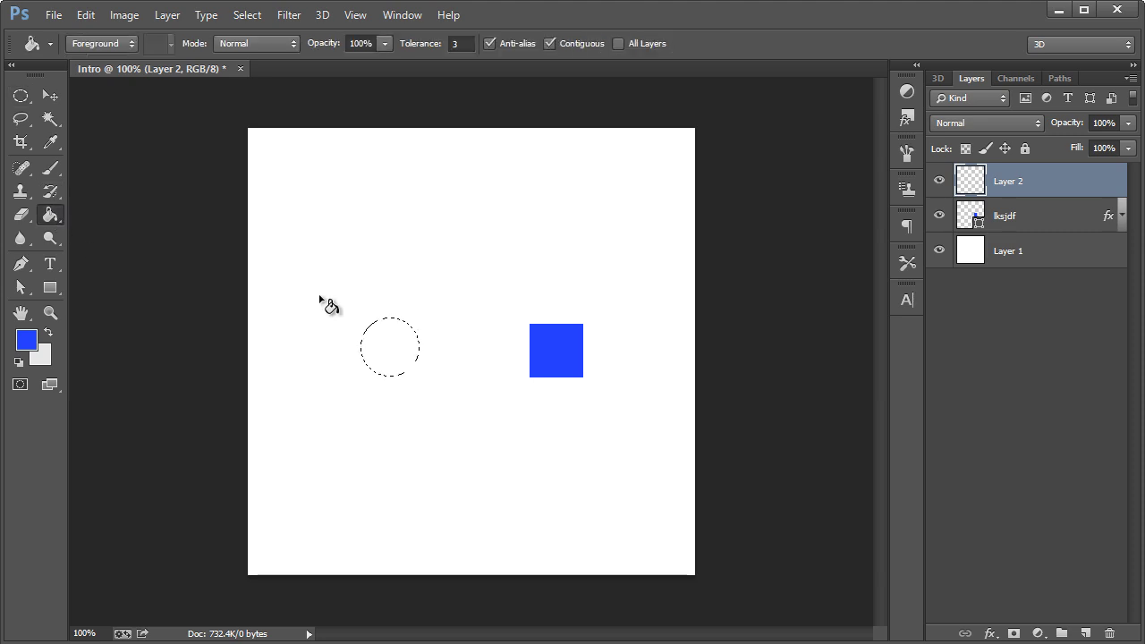
left_click(380, 331)
left_click(20, 96)
left_click(170, 184)
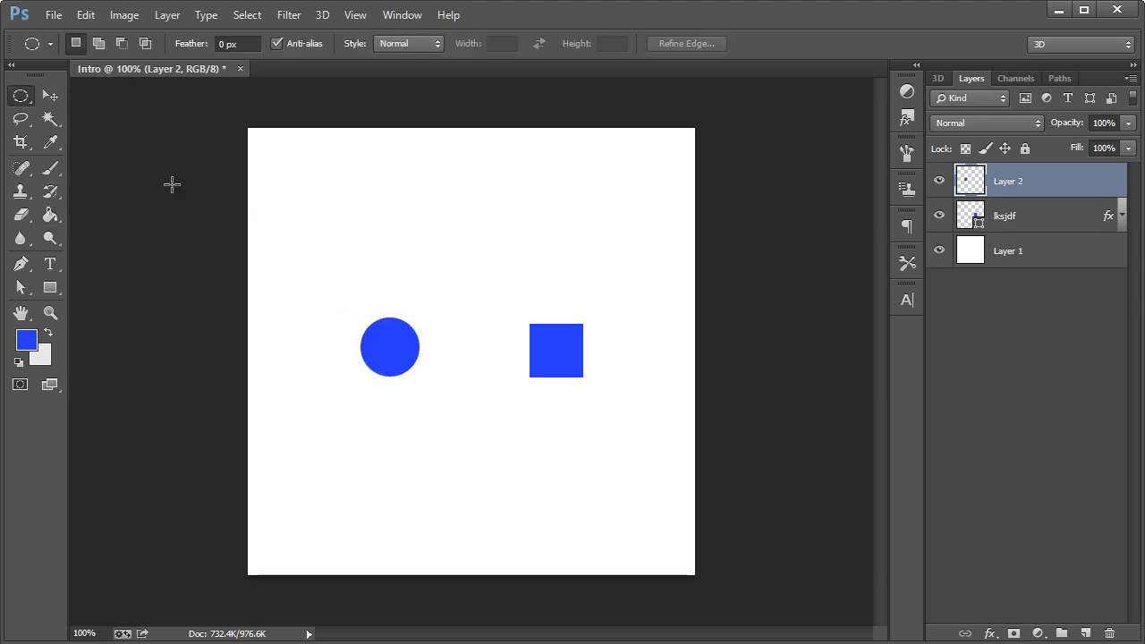
- Enlarge the Layer 2 circle to about 1056% with Free Transform, apply it, and move the circle partly off the canvas's lower-left corner
left_click(42, 101)
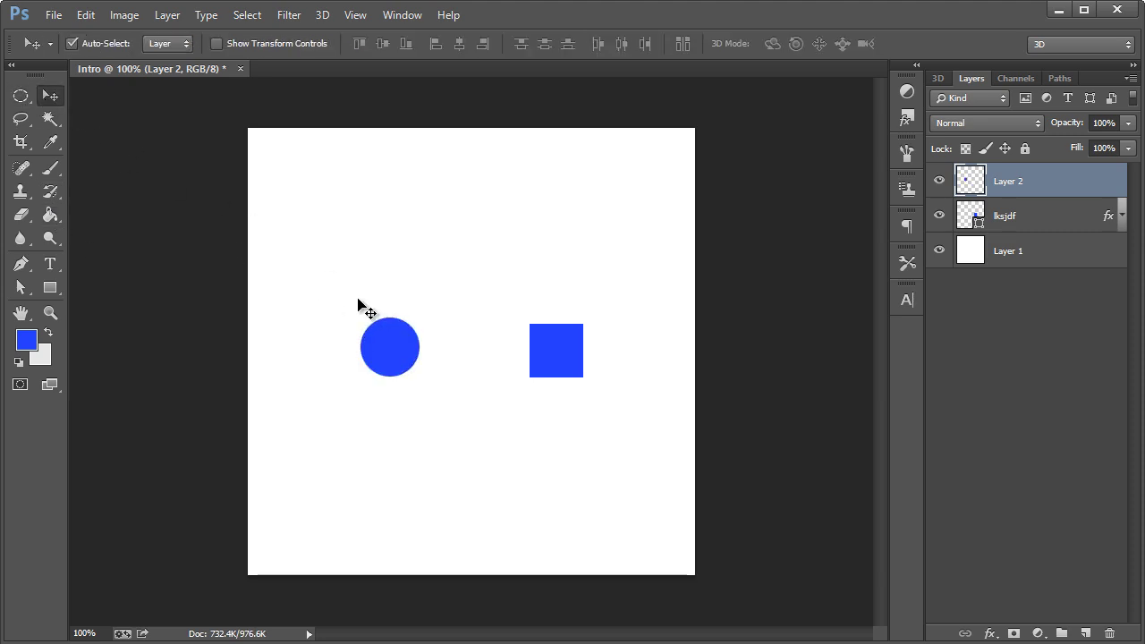
key("ctrl+t")
left_click_drag(425, 316, 786, 192)
left_click_drag(536, 238, 413, 411)
left_click(57, 101)
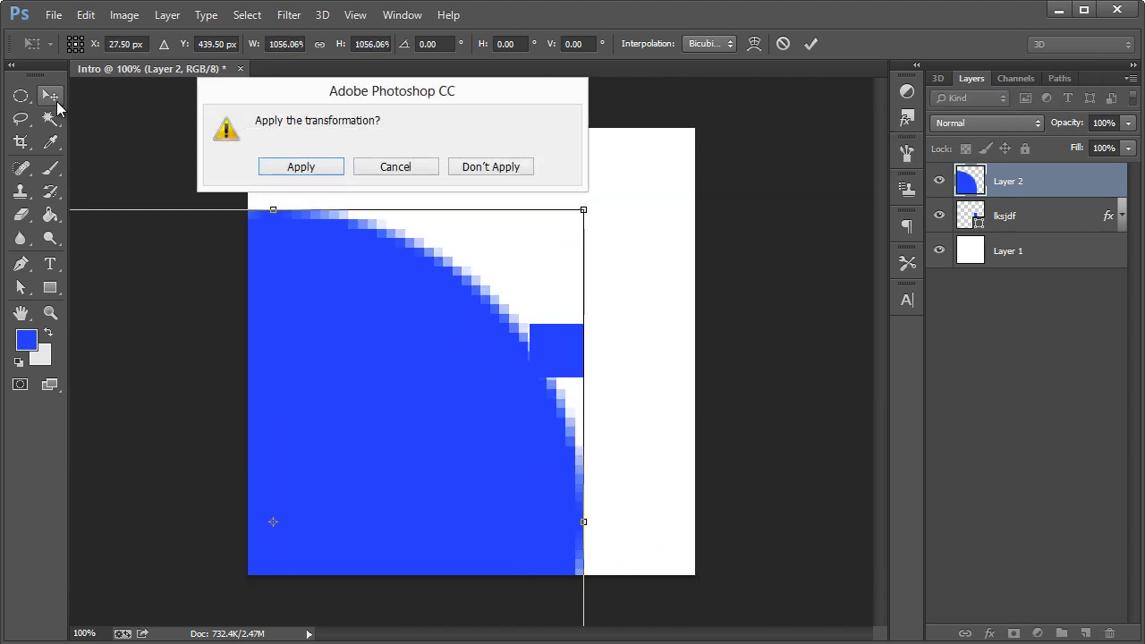
left_click(318, 173)
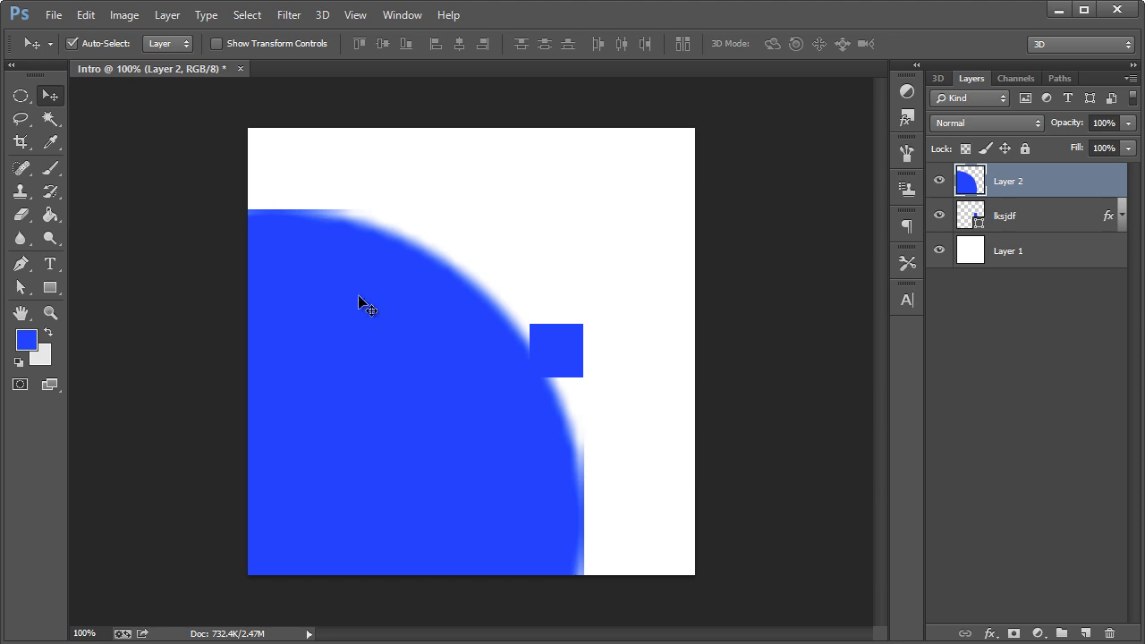
left_click_drag(314, 313, 644, 222)
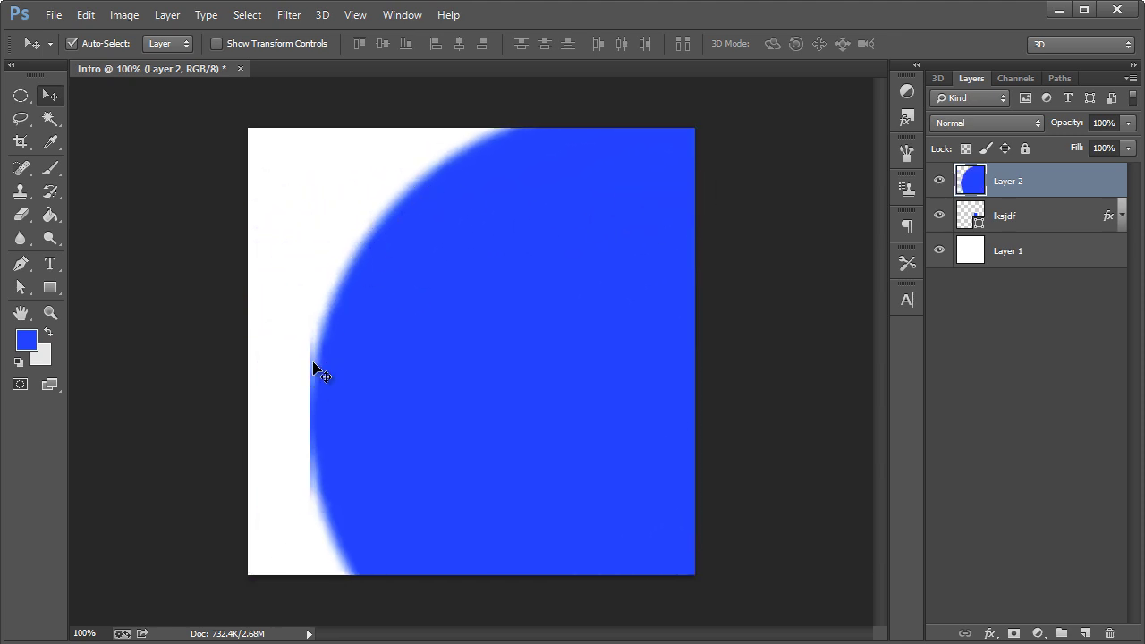
left_click_drag(572, 268, 358, 269)
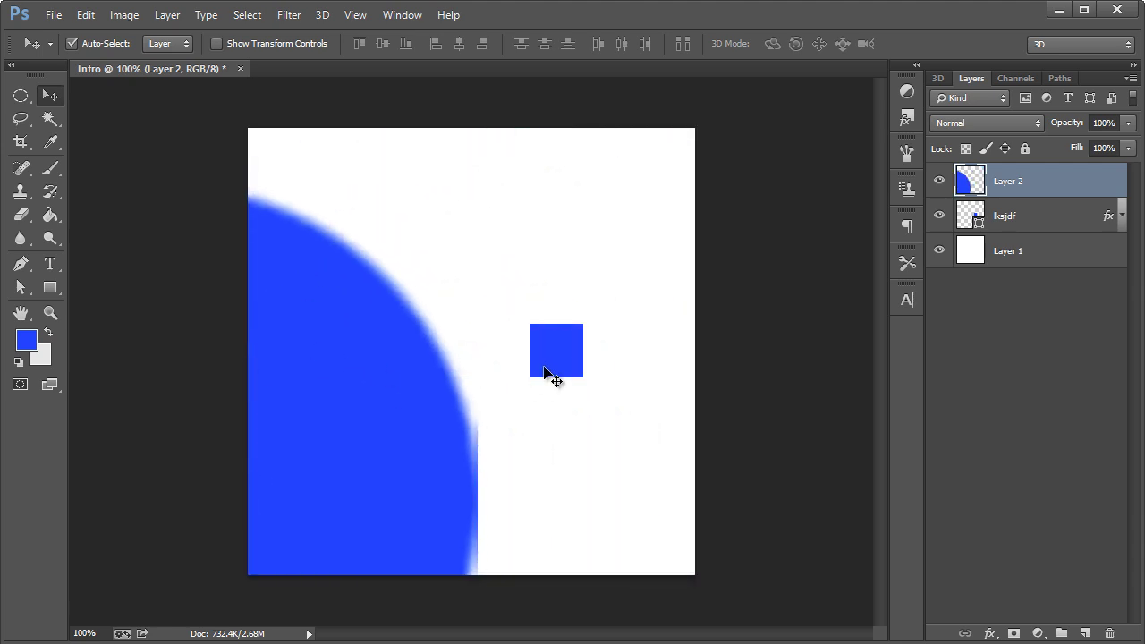
- Draw a blue circle about 49 px wide above the square with the Ellipse Tool, and switch to the Move Tool
left_click_drag(50, 287, 112, 321)
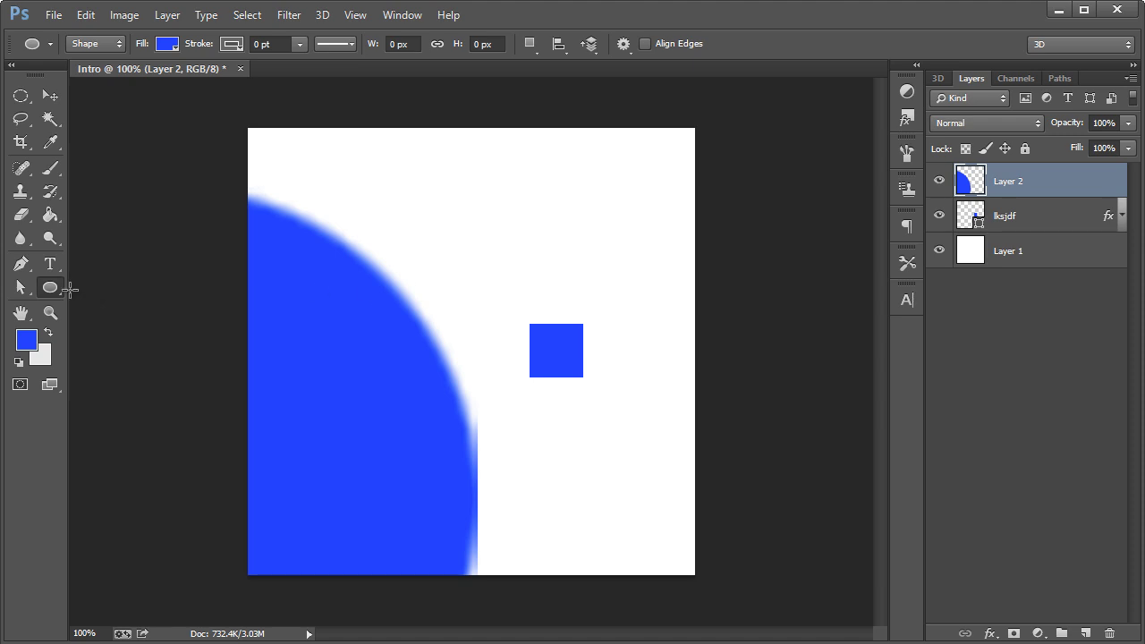
left_click_drag(549, 253, 605, 295)
left_click(49, 96)
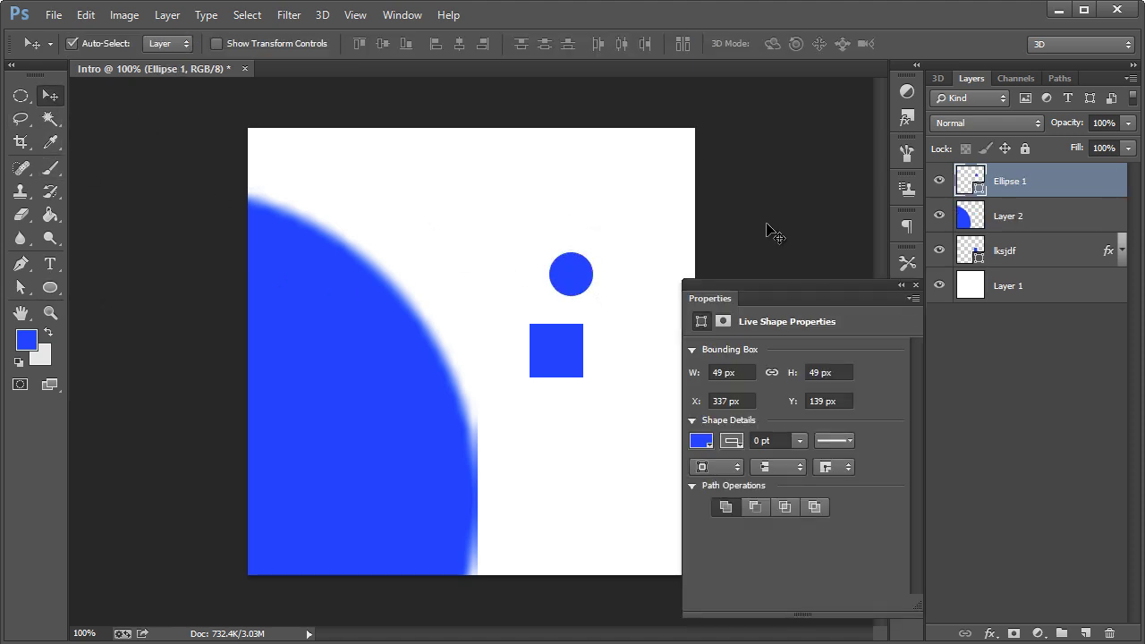
- Hide the lksjdf layer, enlarge the Ellipse 1 circle to about 1071% with Free Transform, and place it partly off the canvas's upper-right corner
left_click(914, 284)
left_click(937, 250)
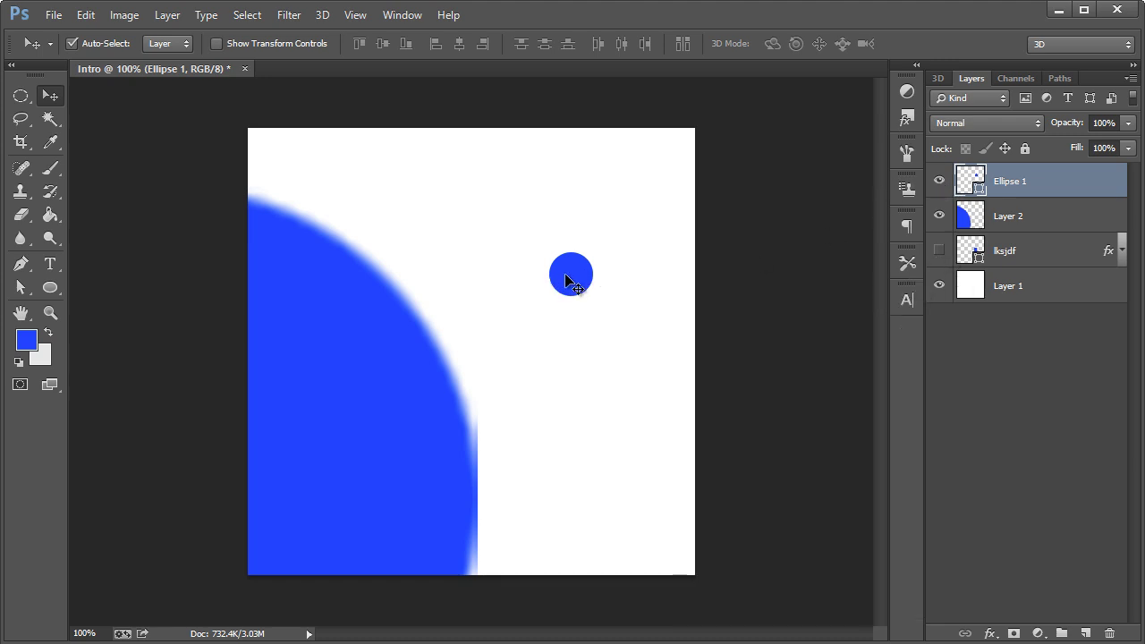
key("ctrl+t")
left_click_drag(583, 258, 832, 148)
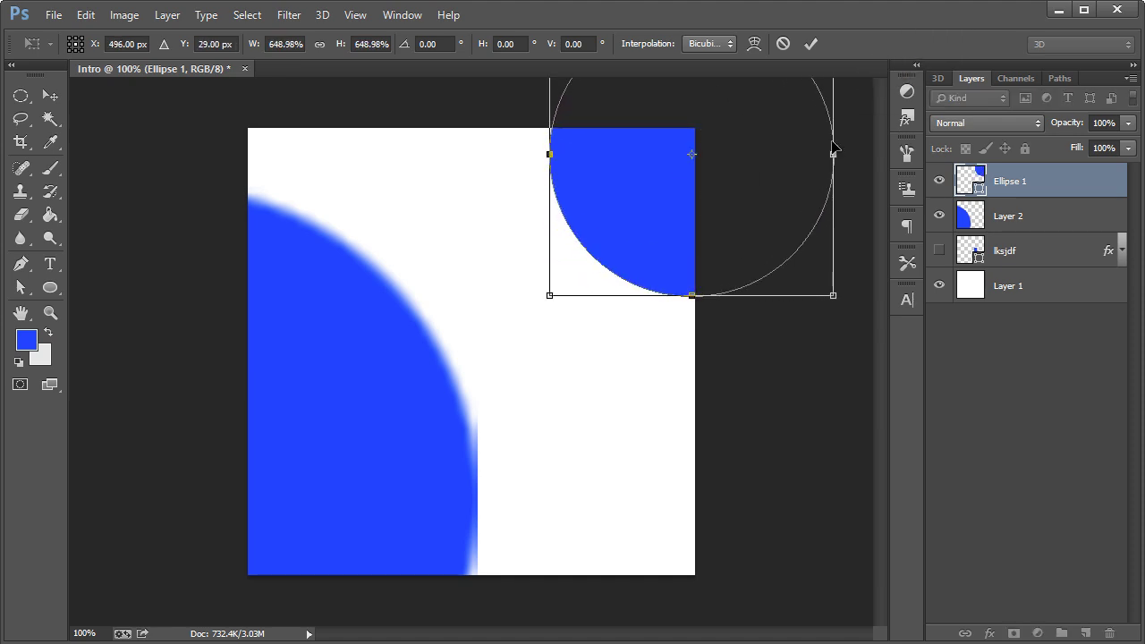
left_click_drag(548, 301, 385, 473)
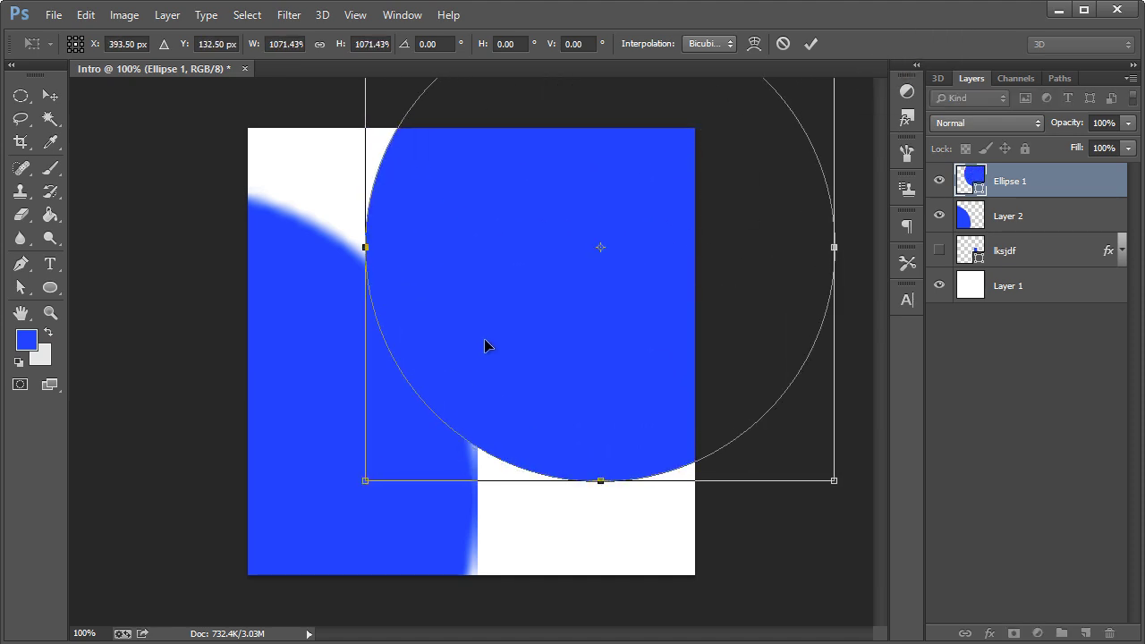
left_click_drag(486, 345, 625, 264)
left_click(50, 95)
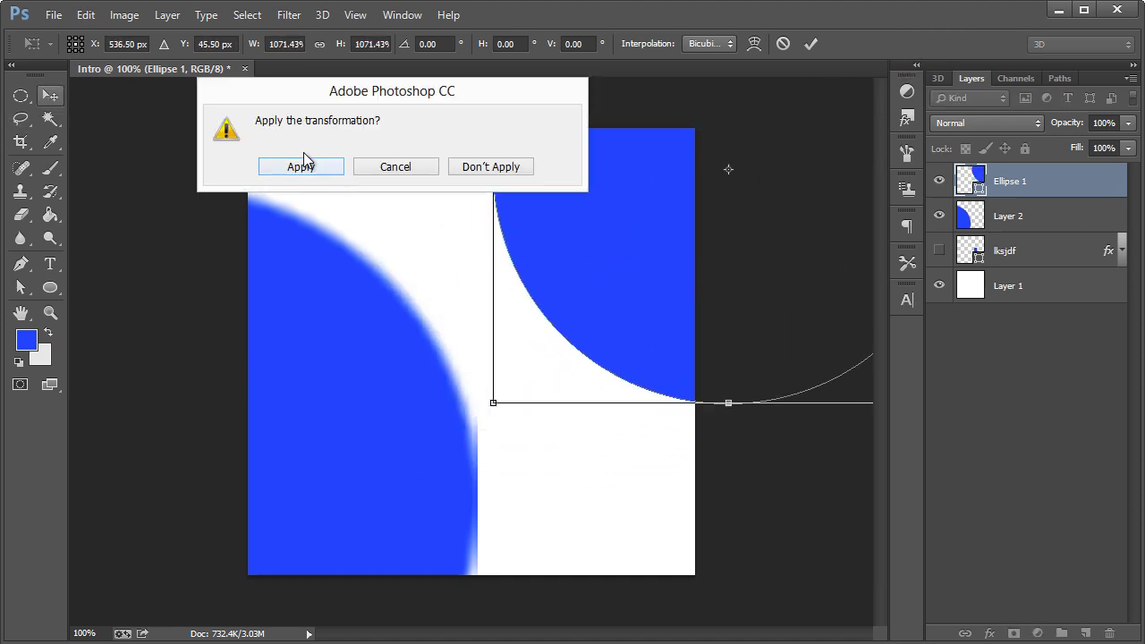
key("Return")
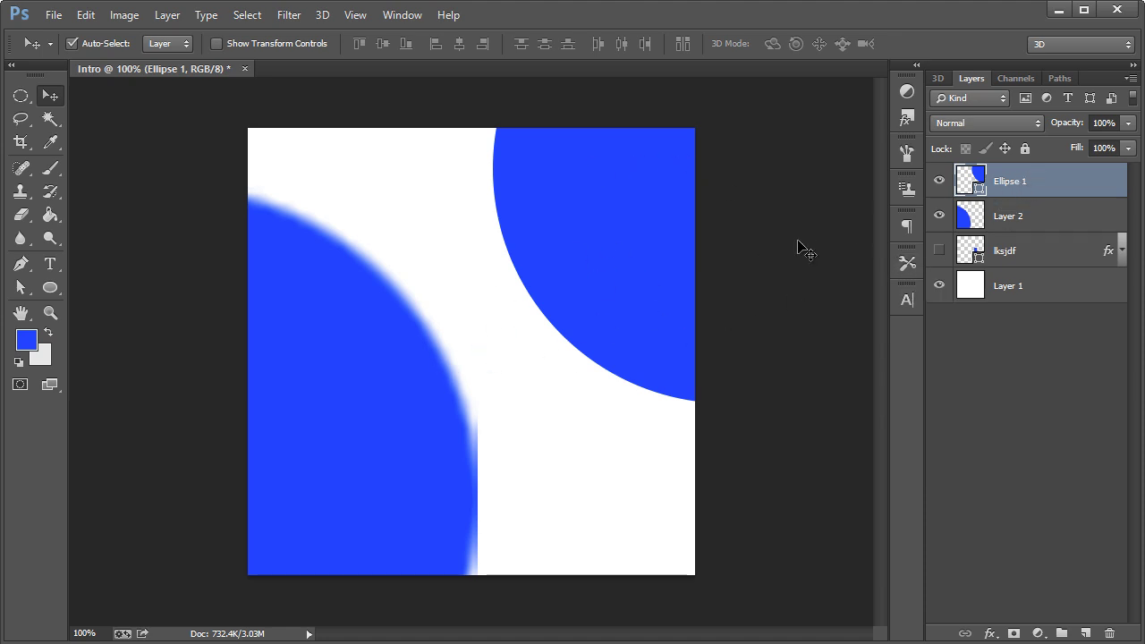
- Compare the edges of the Layer 2 and Ellipse 1 circles by toggling each layer's visibility and selecting each in turn
left_click(980, 224)
left_click(940, 219)
left_click(940, 218)
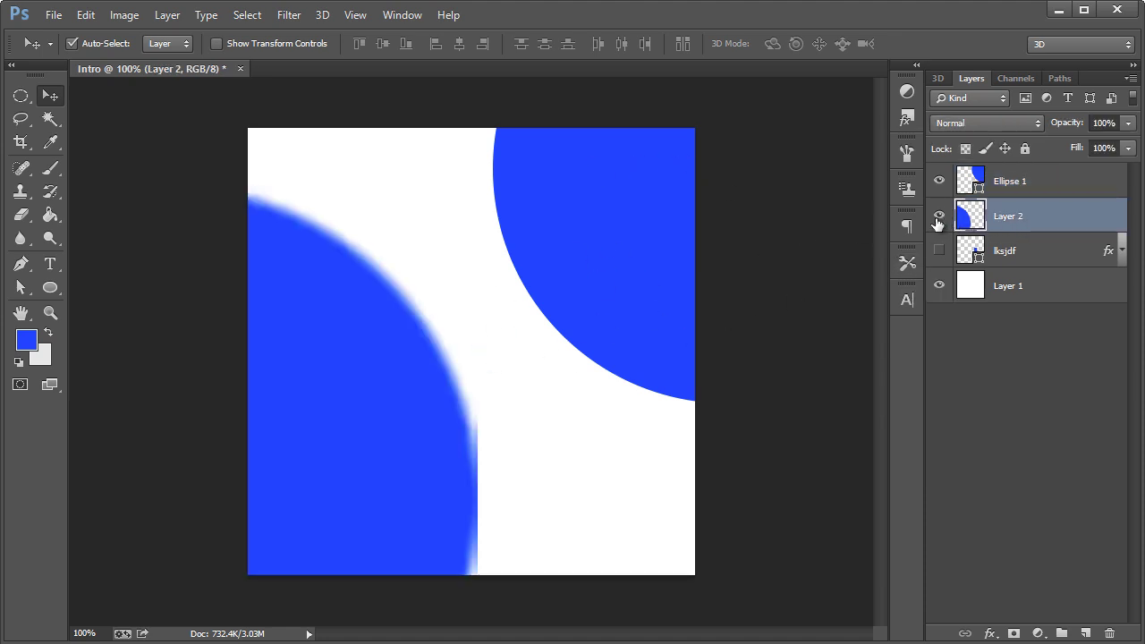
left_click(1048, 182)
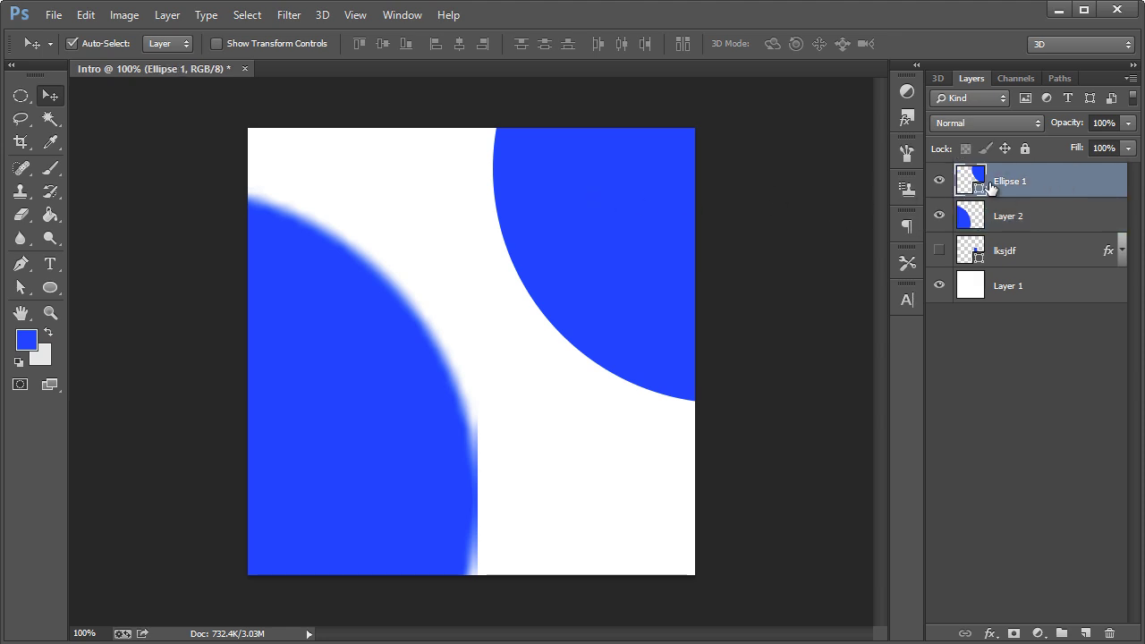
left_click(939, 182)
left_click(939, 183)
left_click(377, 355)
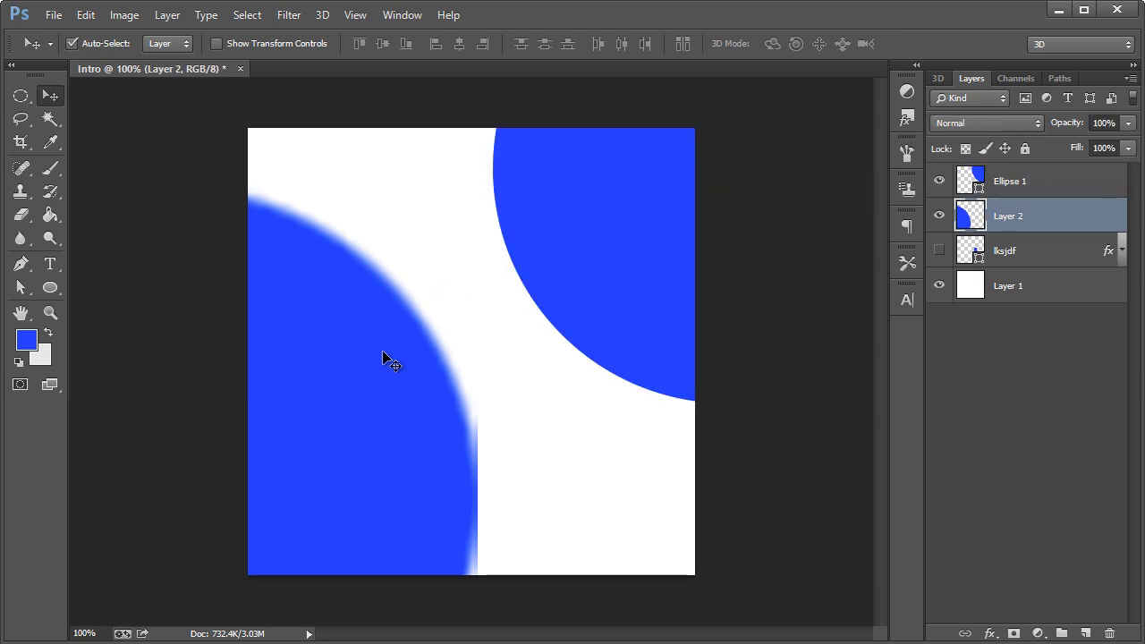
left_click(573, 245)
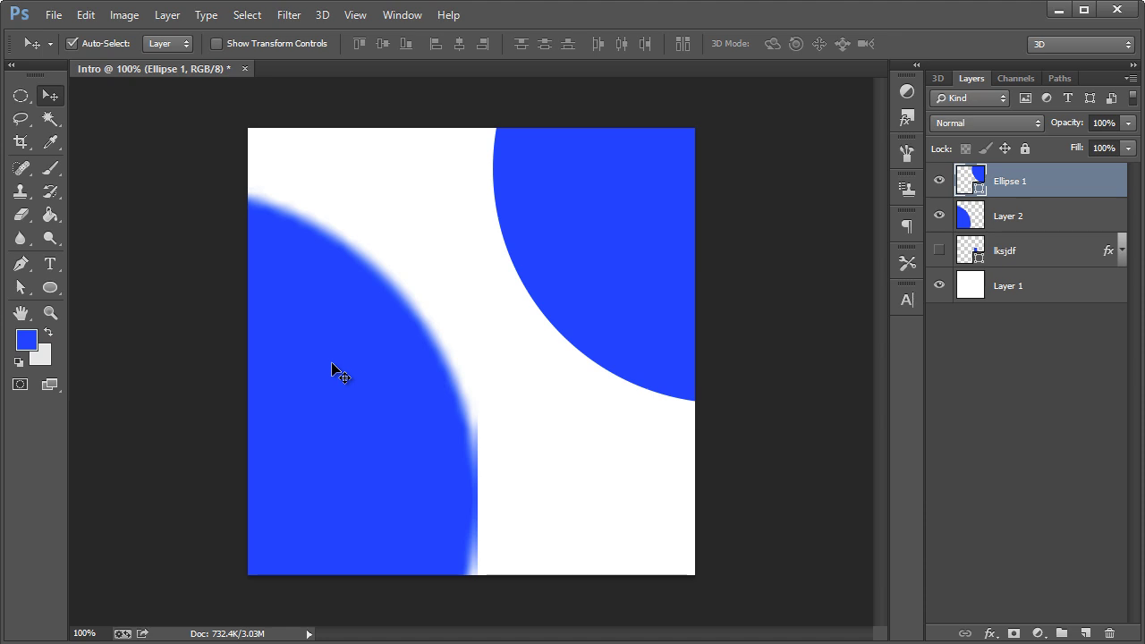
- Delete Layer 2, and shrink the Ellipse 1 circle to about half its size near the canvas centre with Free Transform
left_click(366, 375)
key("Delete")
left_click(582, 263)
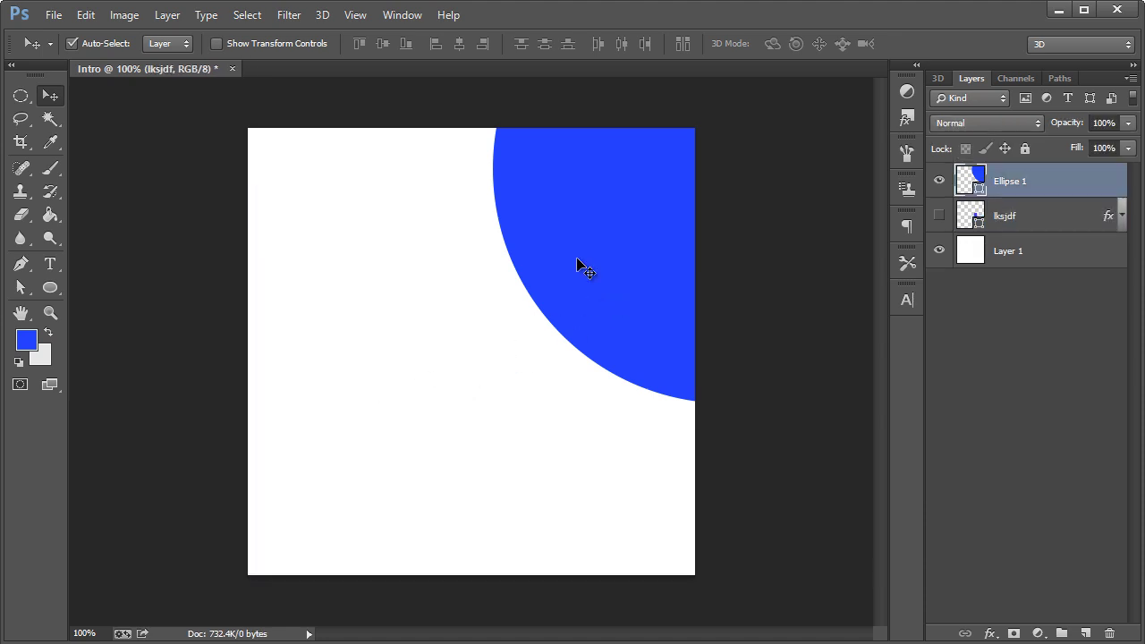
left_click_drag(604, 223, 376, 425)
key("ctrl+t")
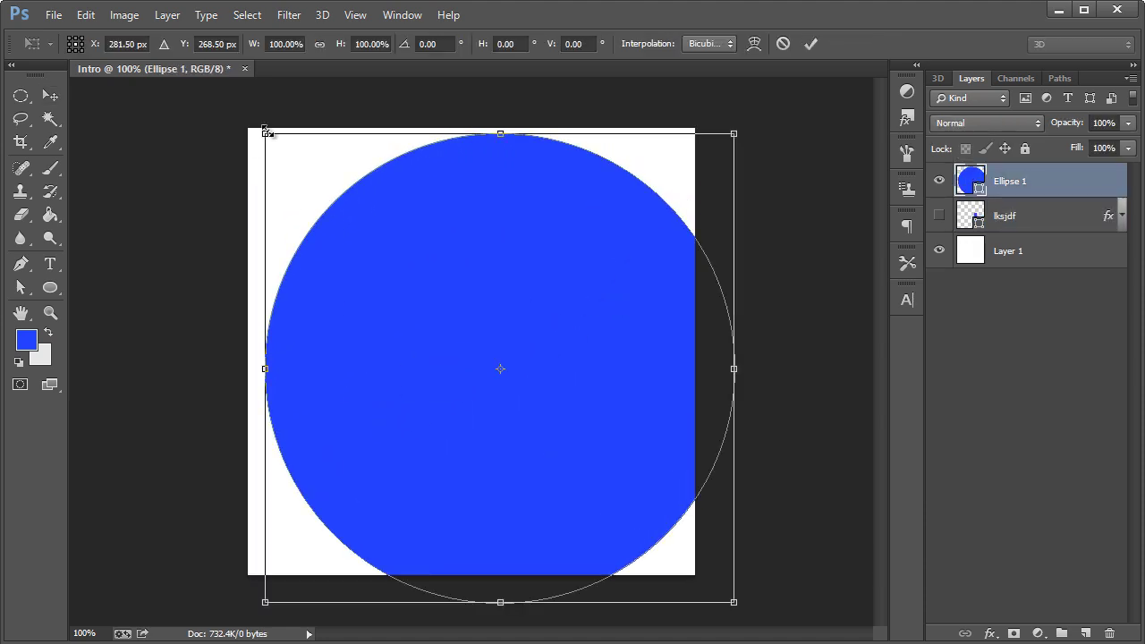
left_click_drag(268, 132, 426, 225)
left_click_drag(501, 307, 471, 336)
left_click(50, 95)
left_click(322, 159)
left_click(287, 16)
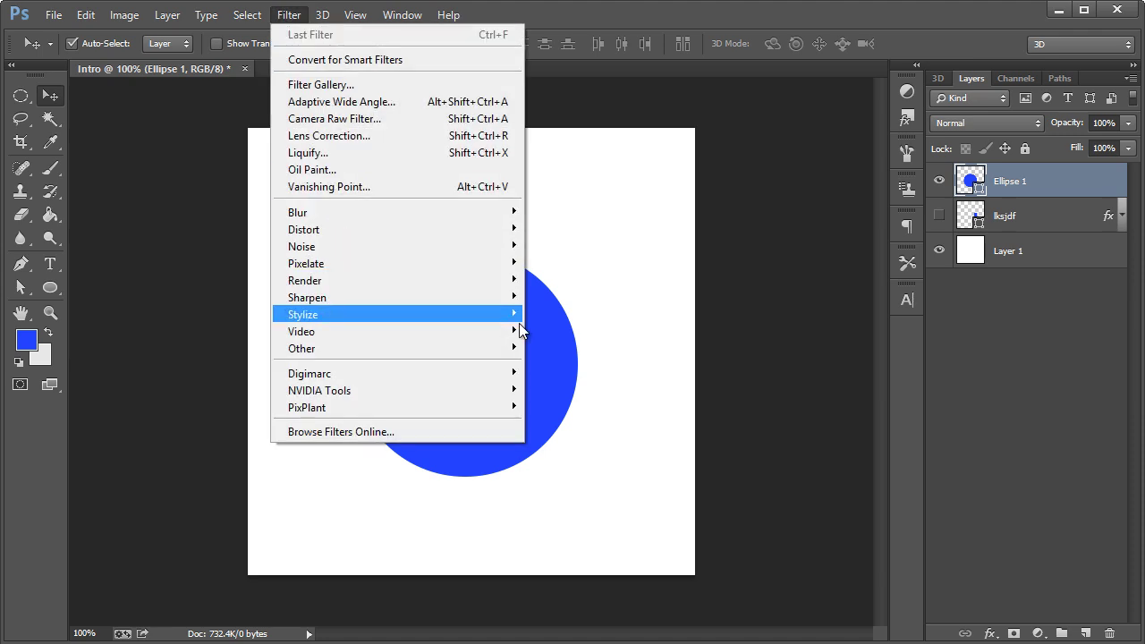
left_click(750, 339)
left_click(941, 182)
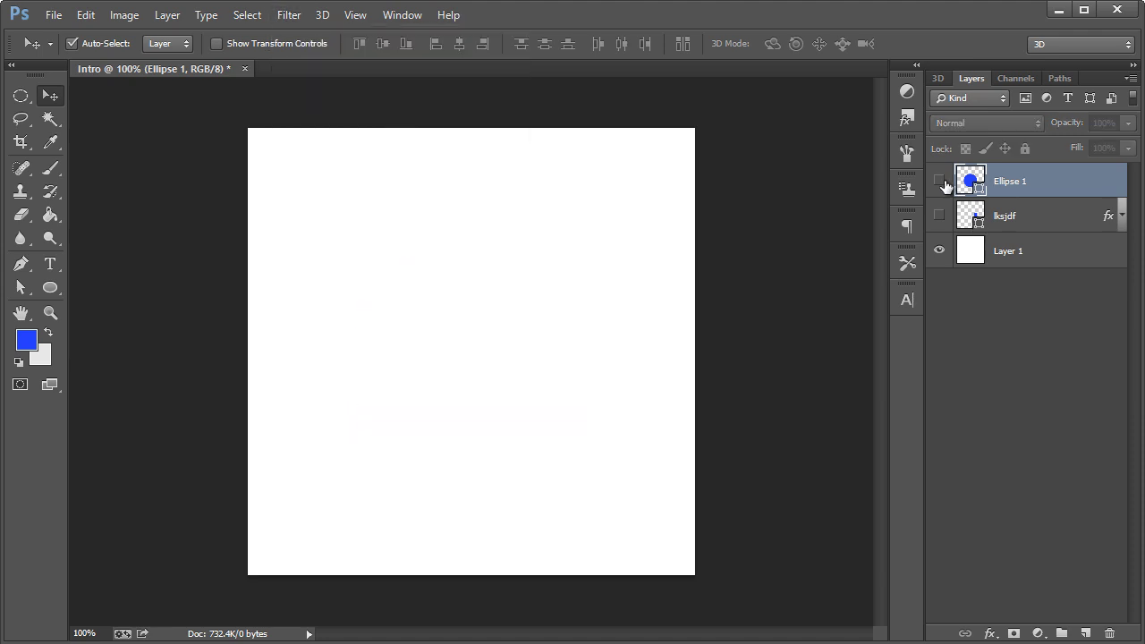
left_click(941, 182)
- Apply the basic Blur filter to the Ellipse 1 circle, rasterizing the shape layer
left_click(257, 18)
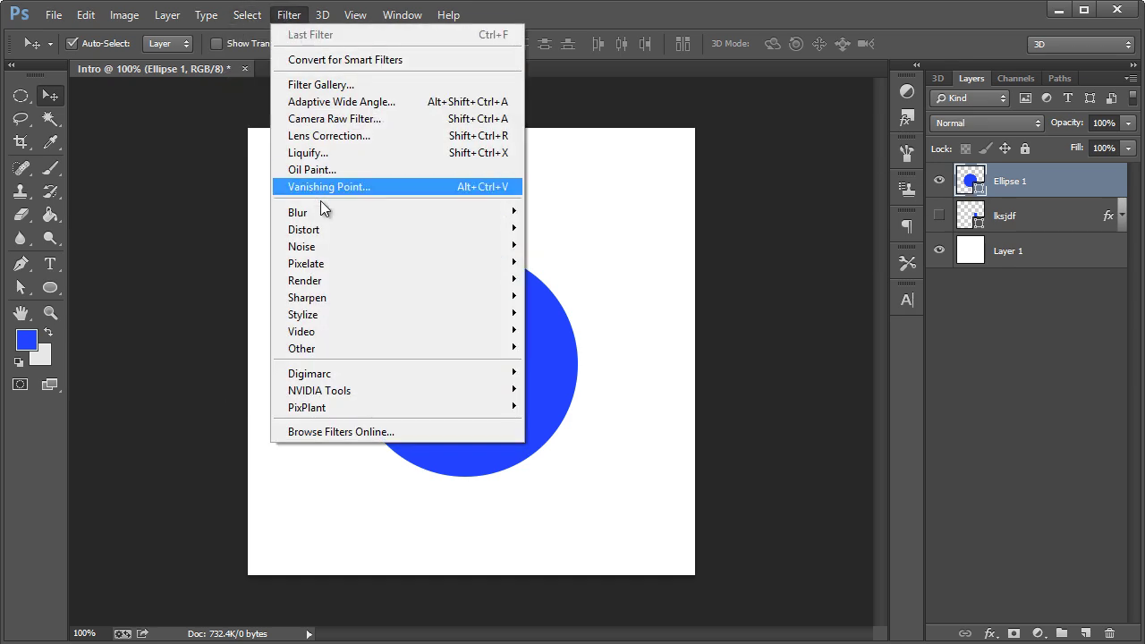
mouse_move(330, 212)
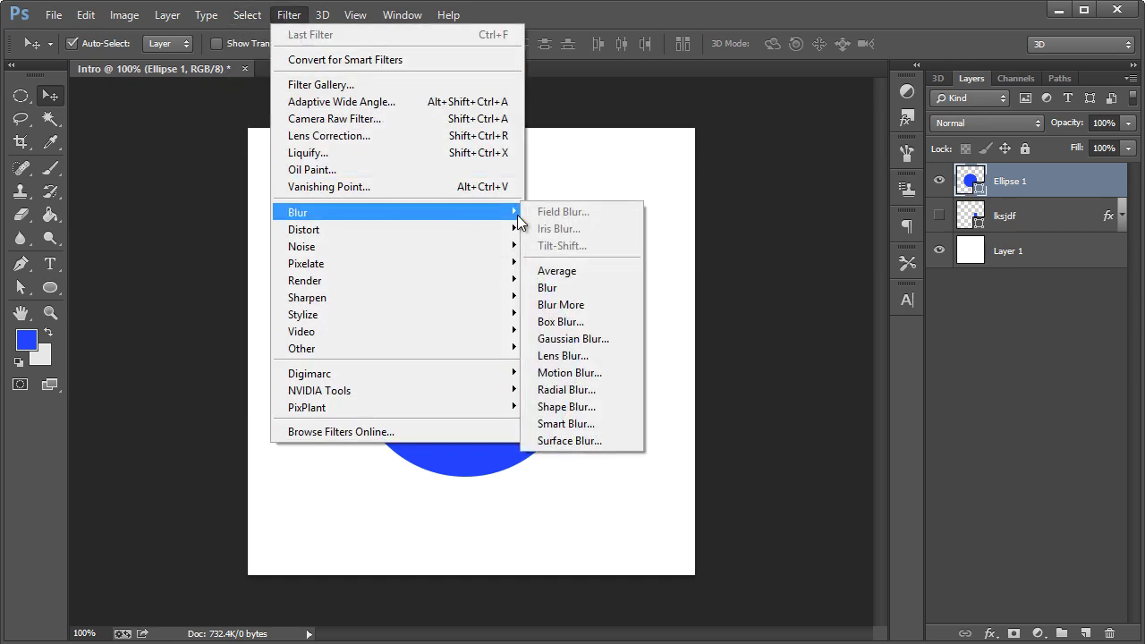
left_click(579, 290)
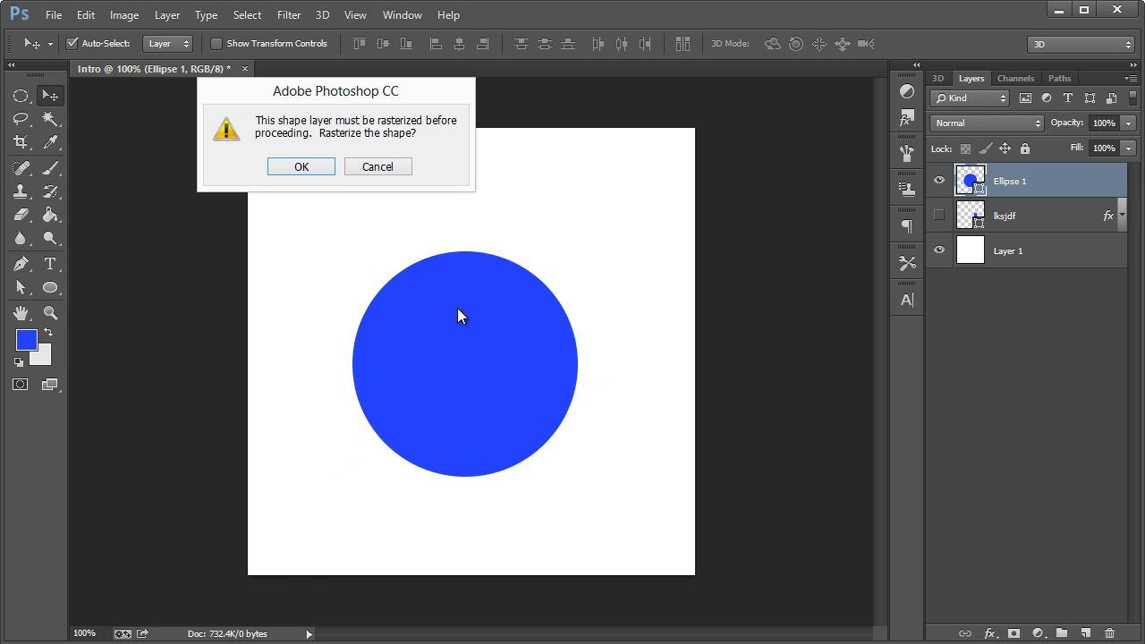
left_click(306, 172)
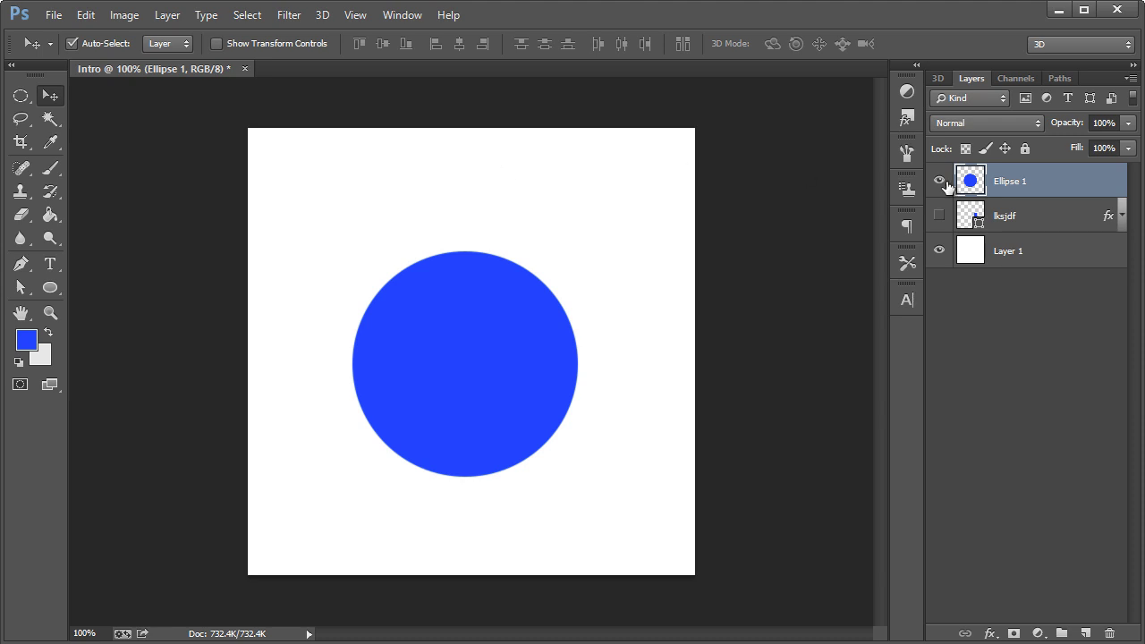
- Preview a Gaussian Blur with an adjusted radius on the Ellipse 1 circle, and cancel it
left_click(289, 15)
mouse_move(487, 214)
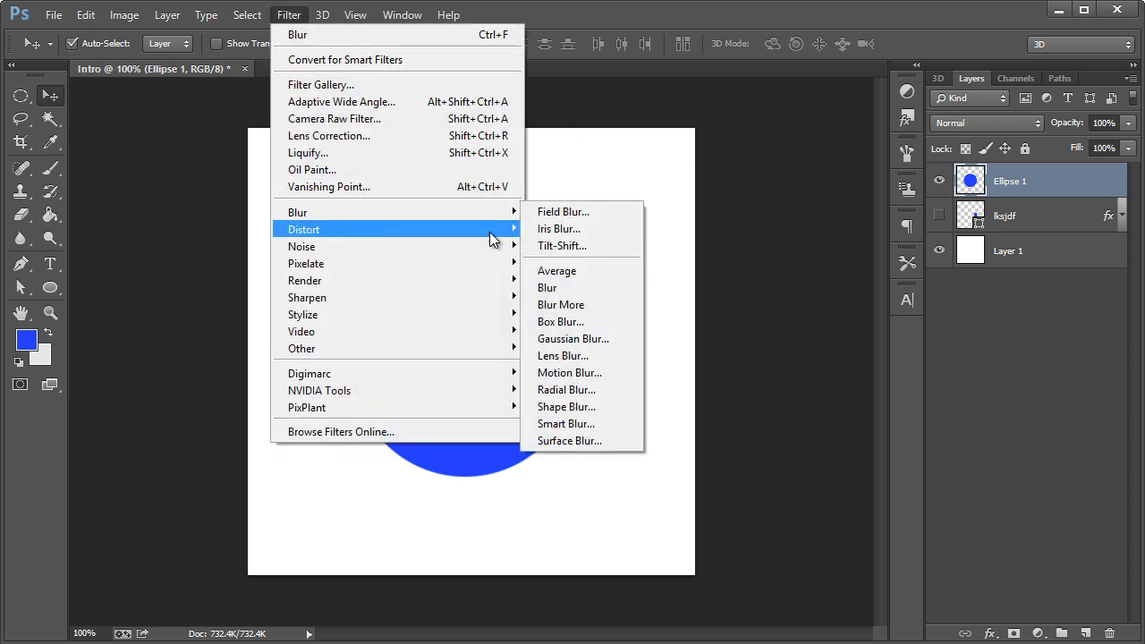
left_click(575, 338)
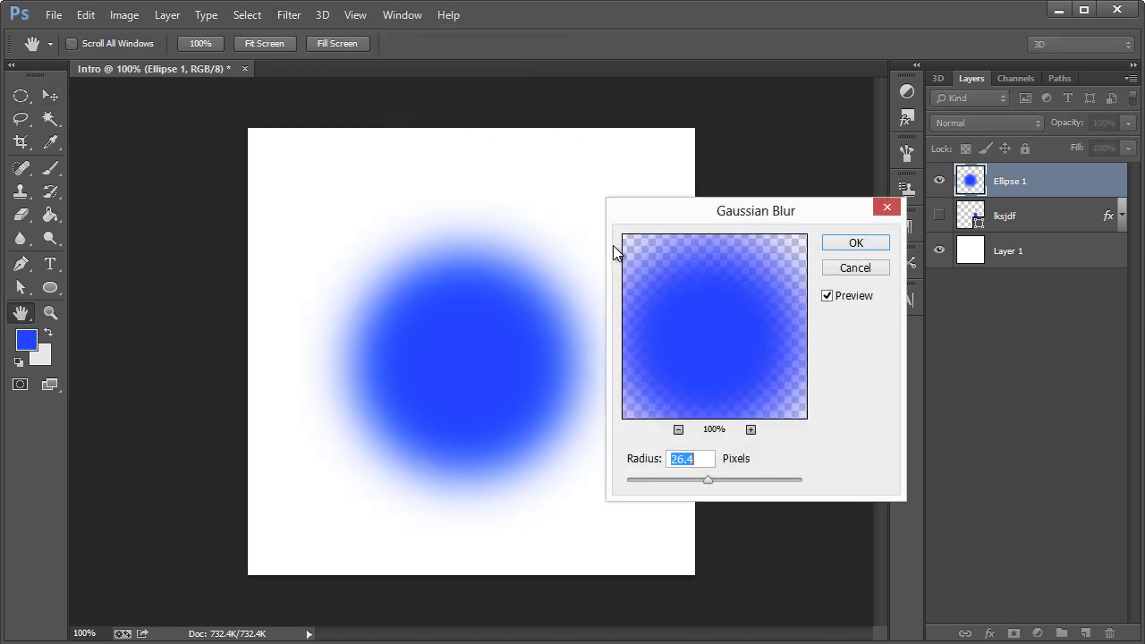
left_click_drag(643, 212, 676, 188)
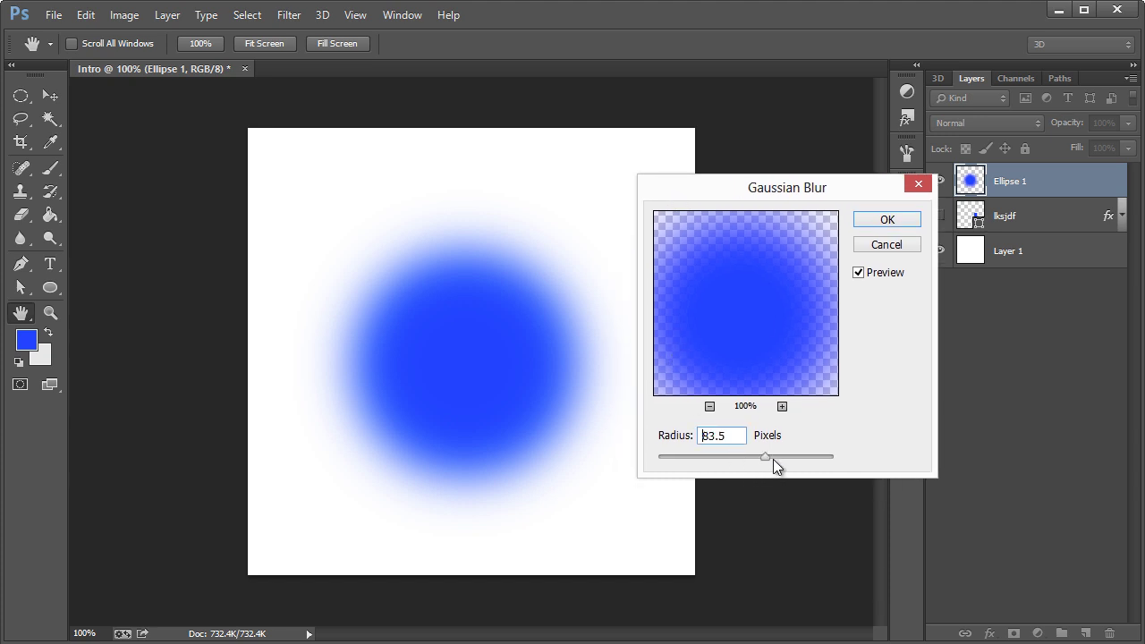
mouse_move(773, 459)
left_mouse_down()
mouse_move(702, 455)
mouse_move(756, 453)
left_mouse_up()
left_click(879, 244)
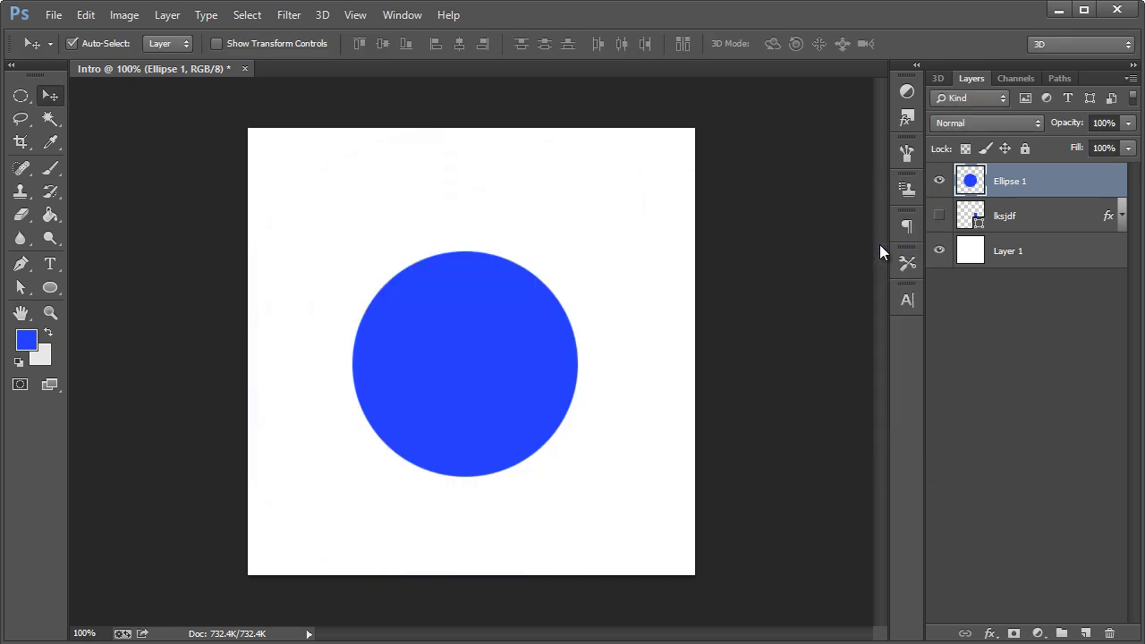
- Preview a Motion Blur at an angle of -22° and a distance of 72 pixels on the Ellipse 1 circle, and cancel it
left_click(287, 15)
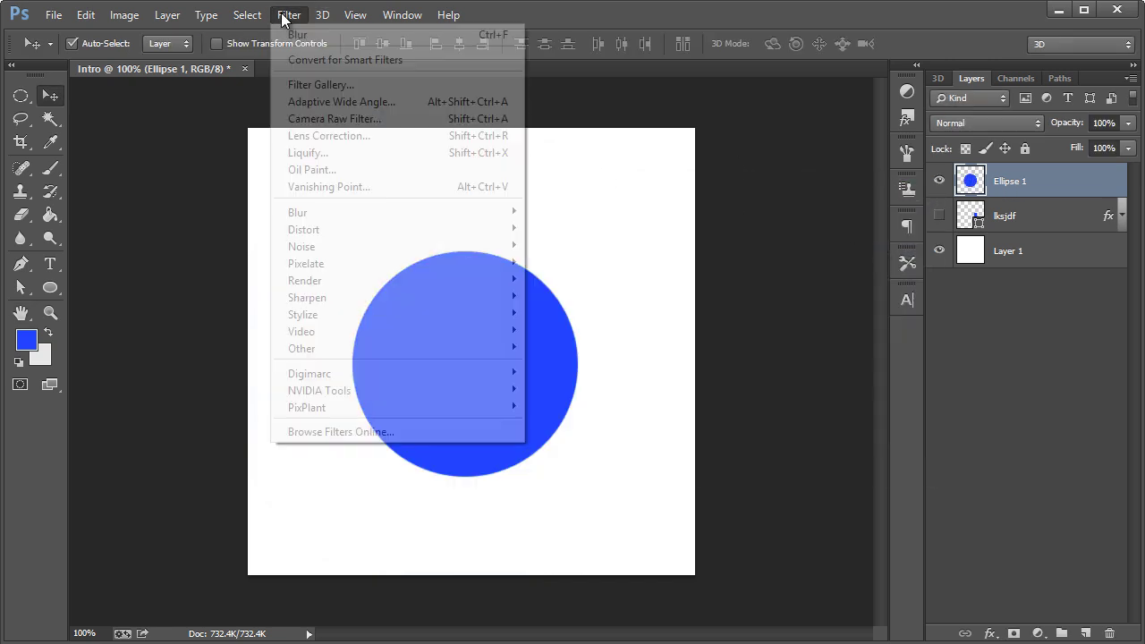
mouse_move(333, 212)
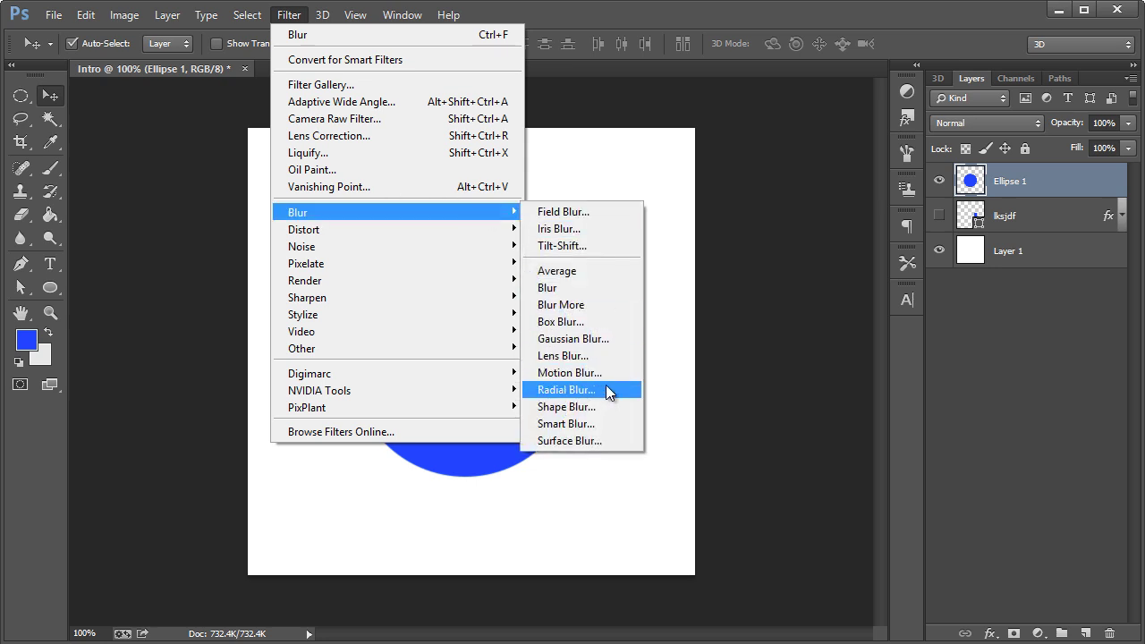
left_click(589, 372)
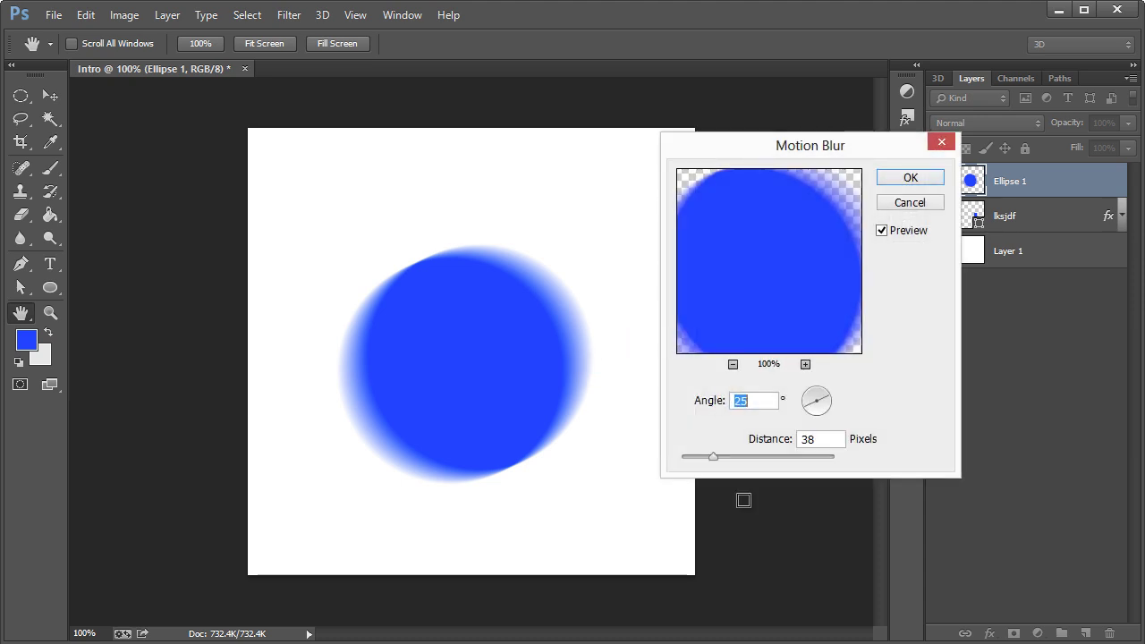
mouse_move(768, 458)
left_mouse_down()
mouse_move(780, 457)
mouse_move(742, 459)
mouse_move(751, 458)
left_mouse_up()
left_click_drag(815, 402, 836, 412)
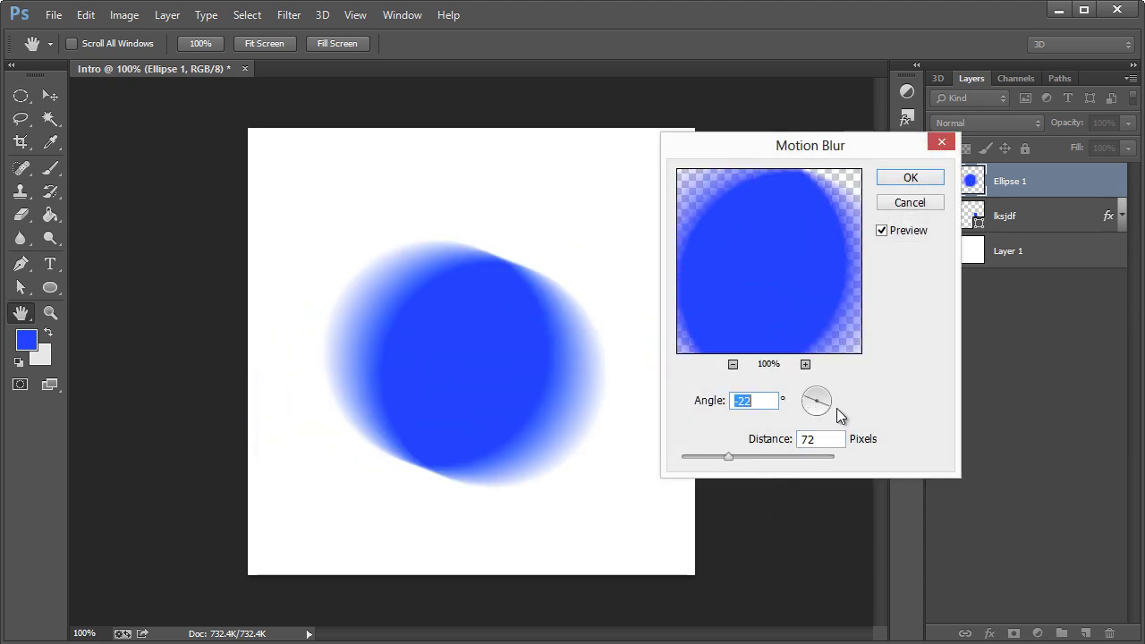
left_click(909, 203)
key("v")
- Try the Lens Flare render filter on the Ellipse 1 circle, and undo it
left_click(299, 14)
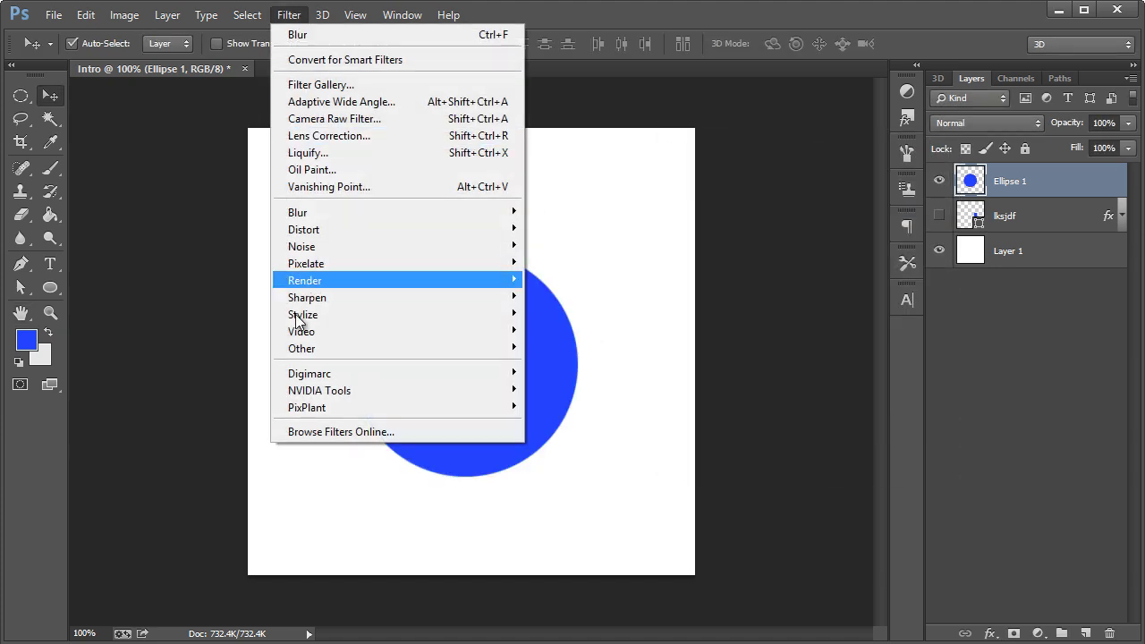
mouse_move(314, 285)
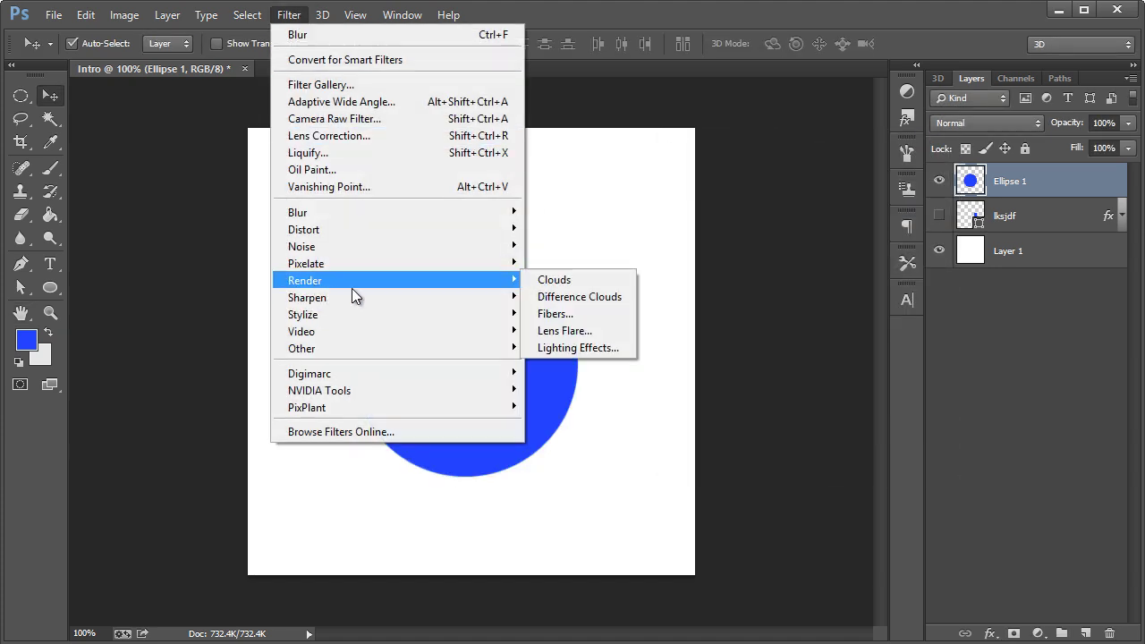
left_click(583, 330)
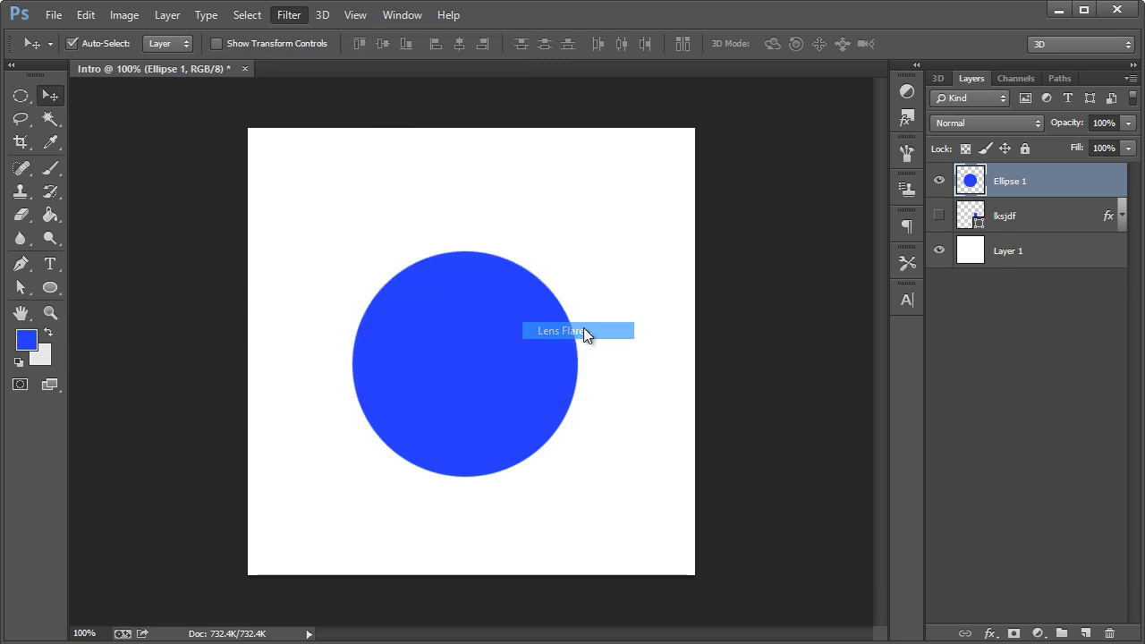
key("Return")
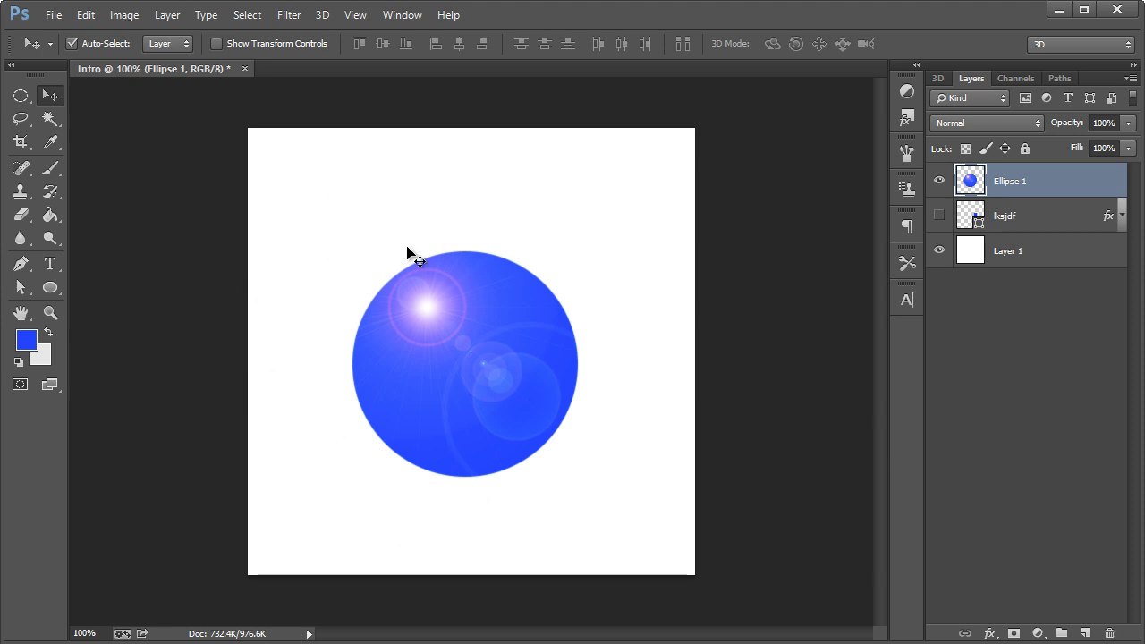
key("ctrl+z")
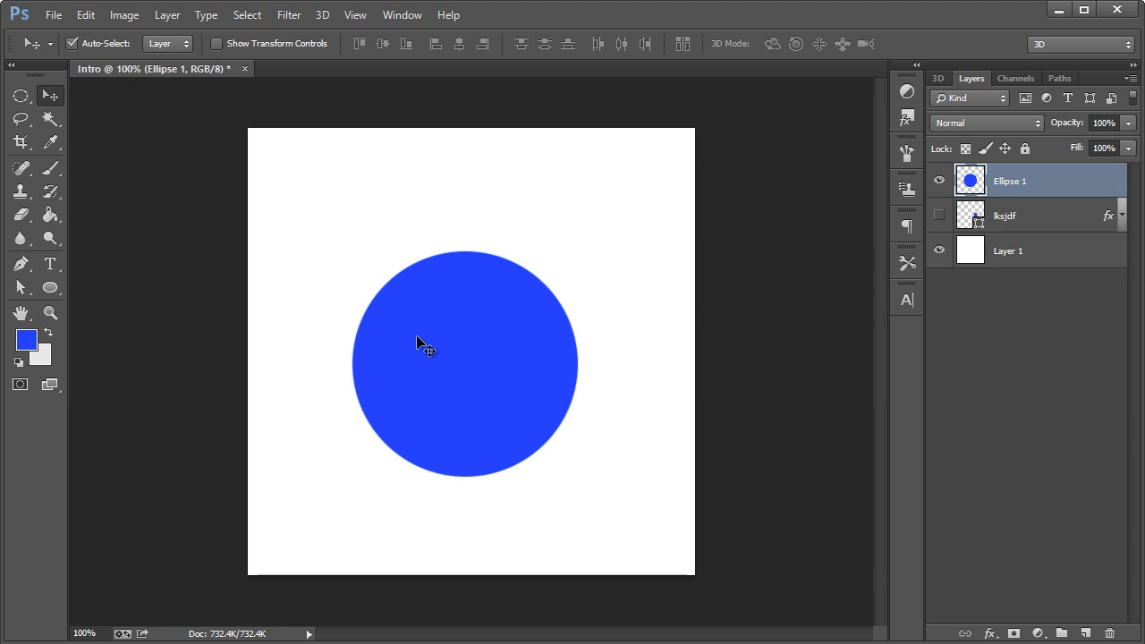
left_click(292, 16)
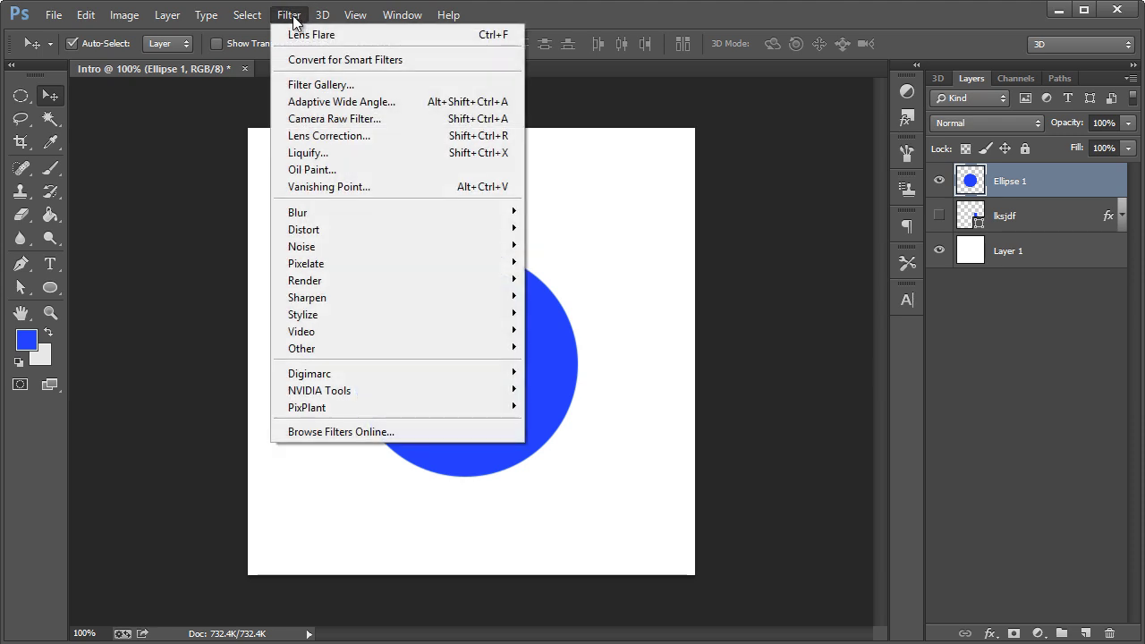
left_click(1001, 186)
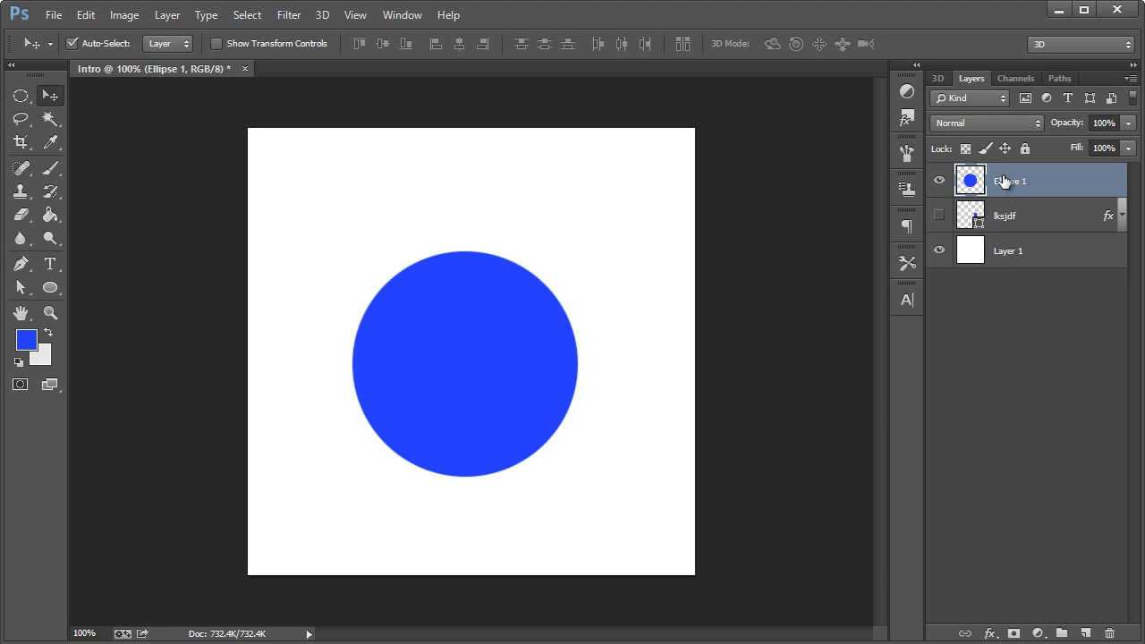
- Select the blue circle on the Ellipse 1 layer with the Magic Wand Tool
left_click(49, 120)
right_click(50, 118)
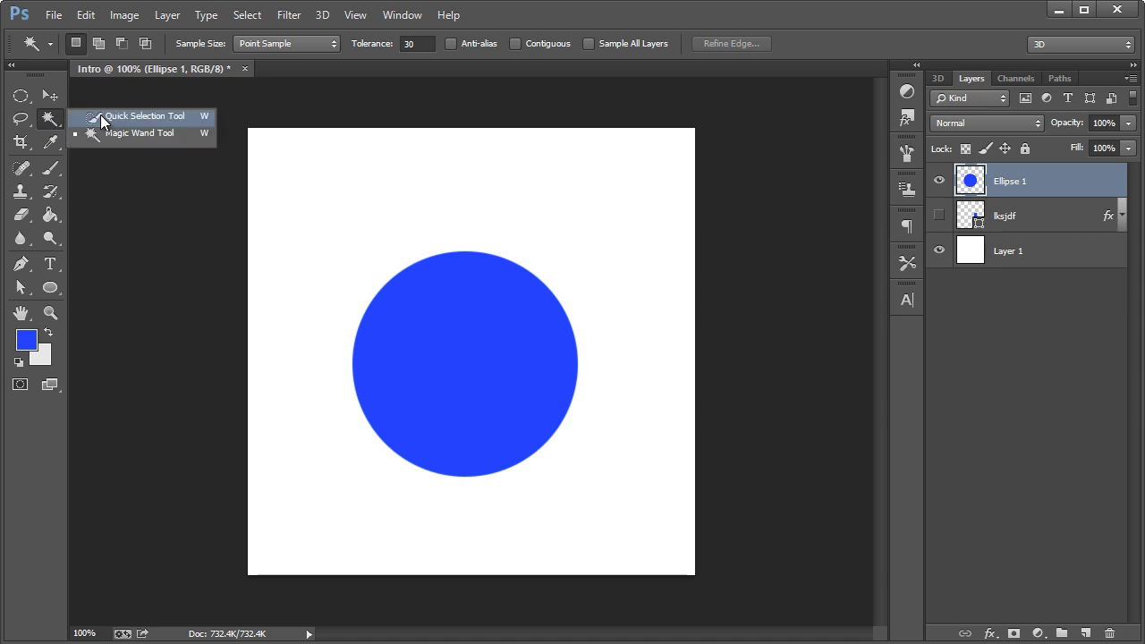
left_click(105, 133)
left_click(510, 331)
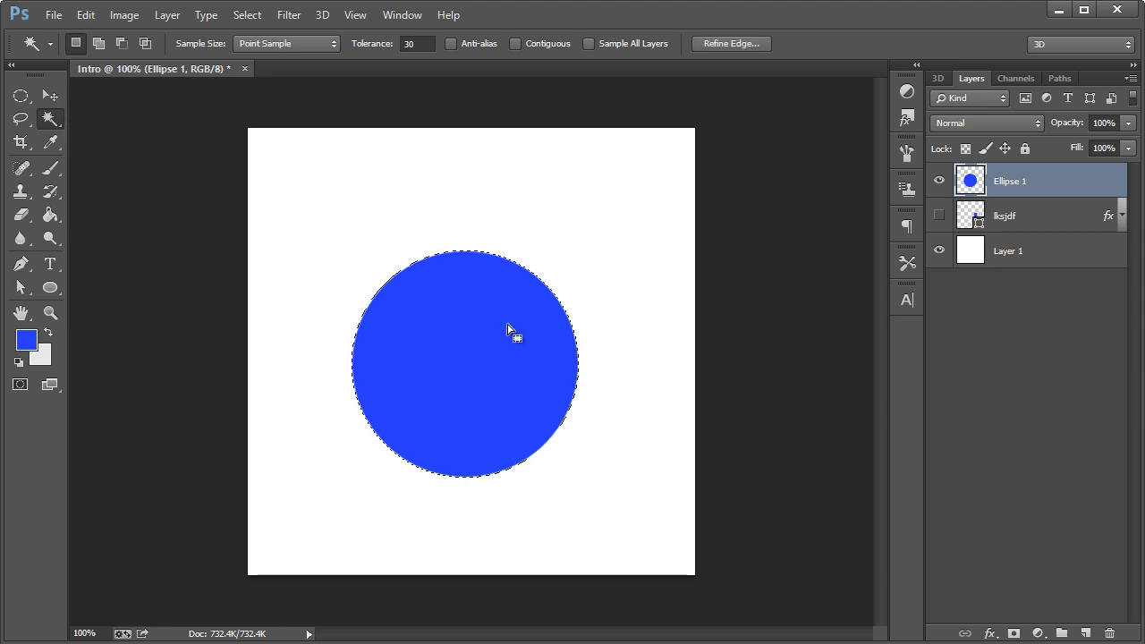
left_click(529, 214)
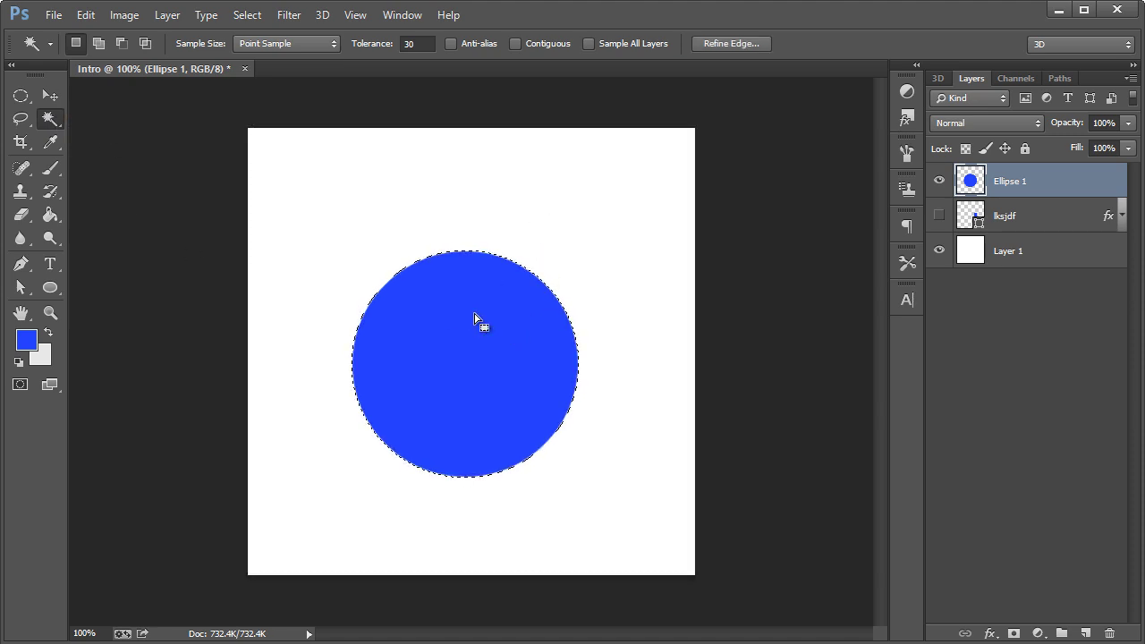
- Select the transparent area around the circle with the Magic Wand Tool, and reselect the blue circle
left_click(570, 216)
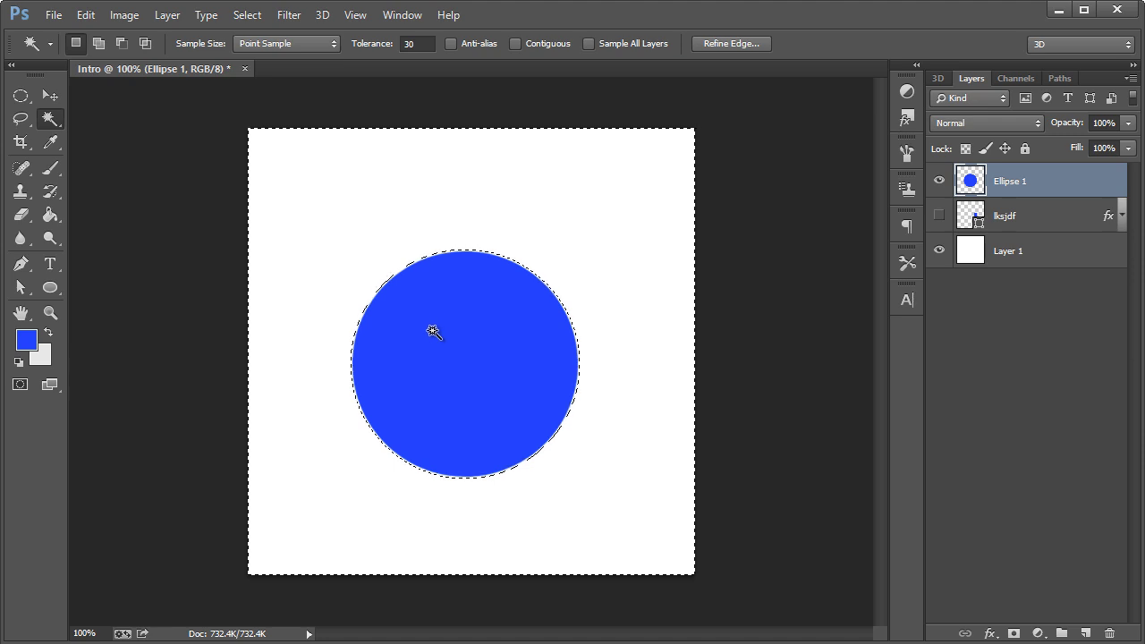
left_click(466, 317)
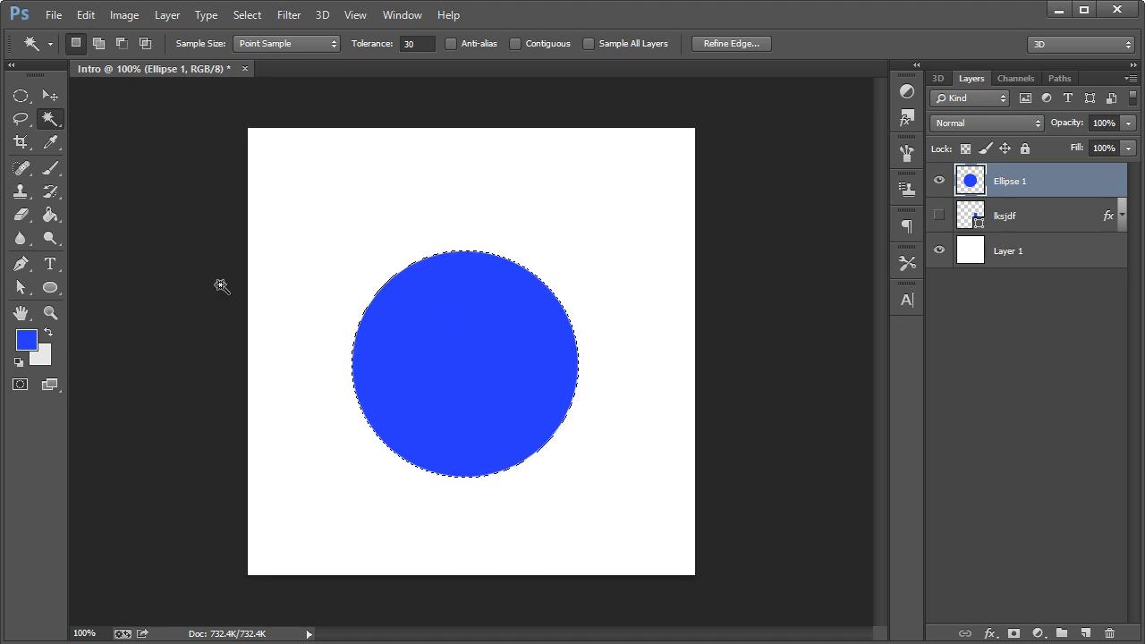
left_click(437, 335)
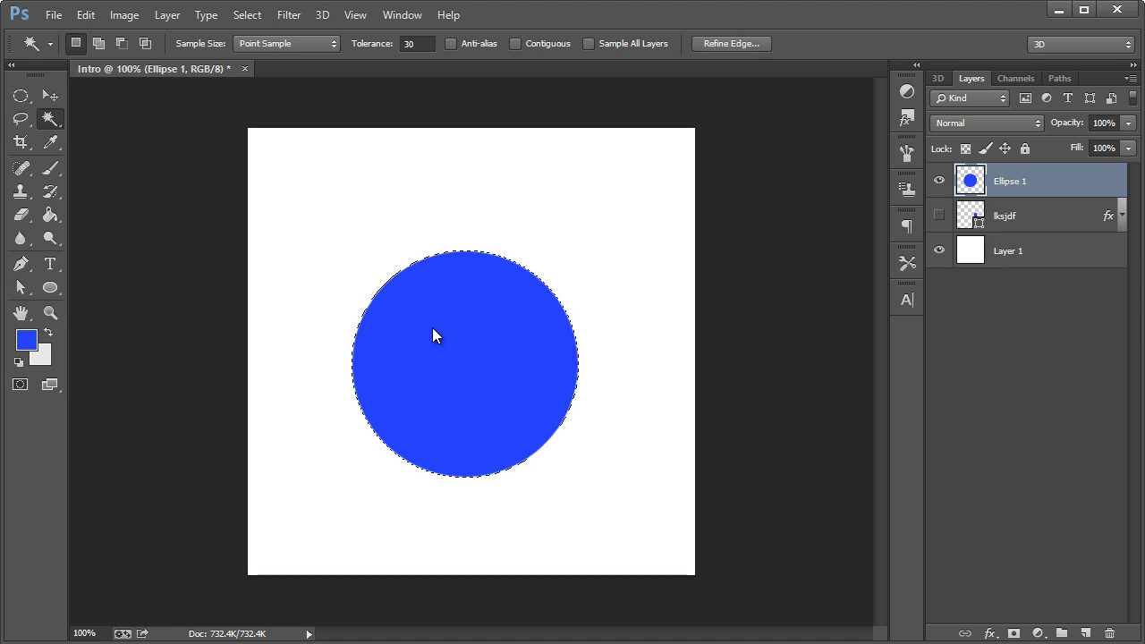
- Try deleting the selected blue circle from the Ellipse 1 layer and deselecting, and undo both changes
key("Delete")
key("ctrl+d")
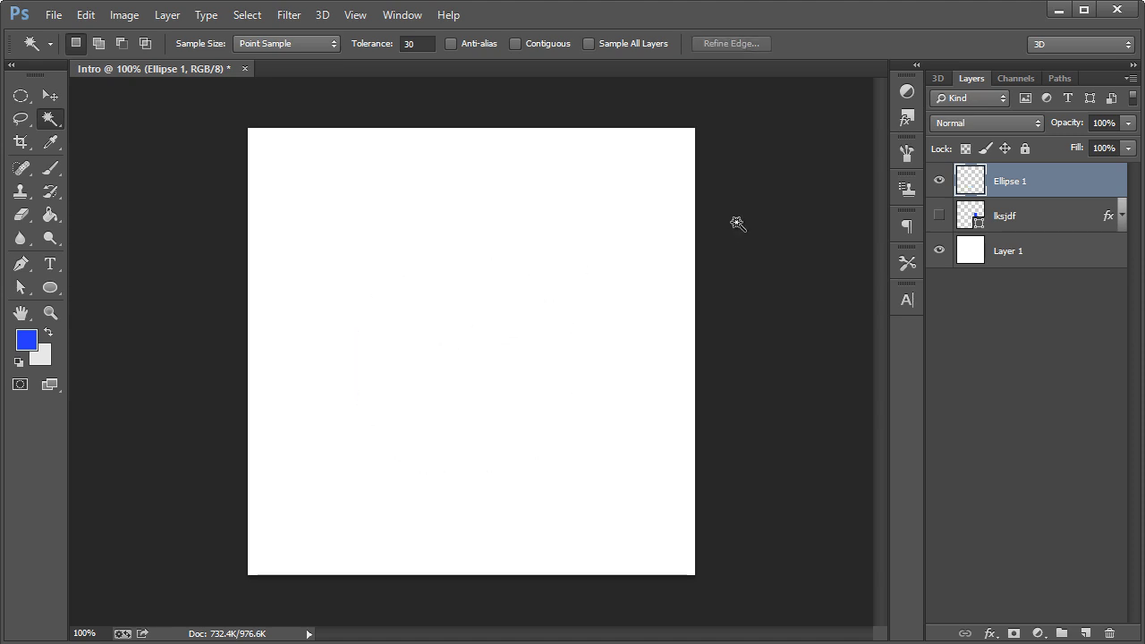
key("ctrl+alt+z")
key("ctrl+alt+z")
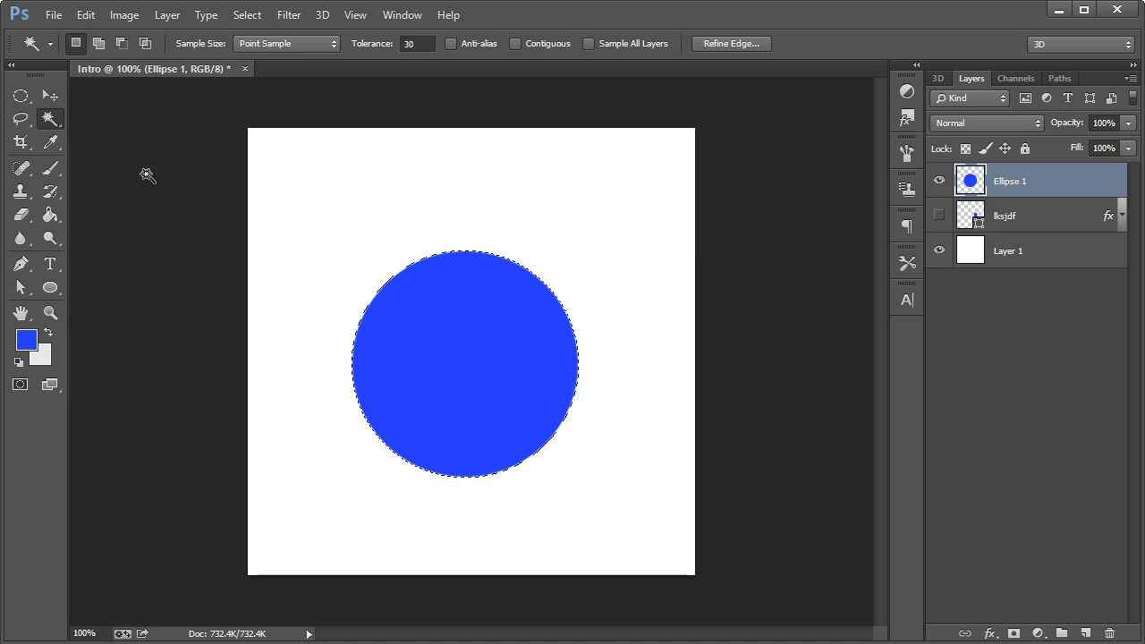
- Replace the circle selection with a freehand Lasso Tool selection across the upper edge of the blue circle
left_click(21, 118)
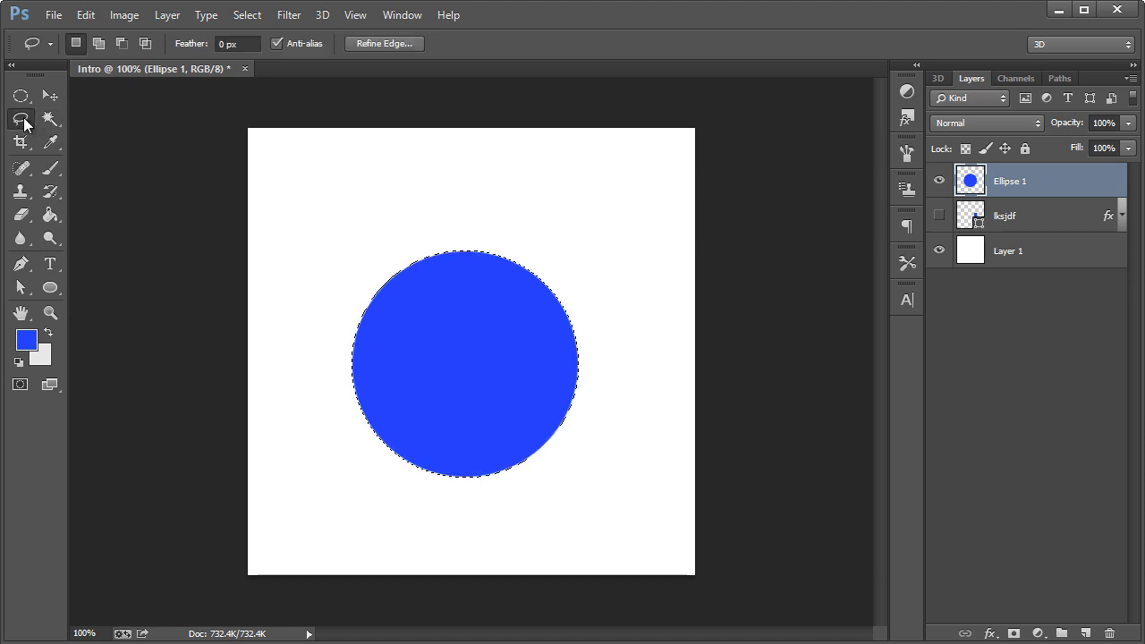
right_click(20, 118)
left_click(97, 116)
left_click(429, 315)
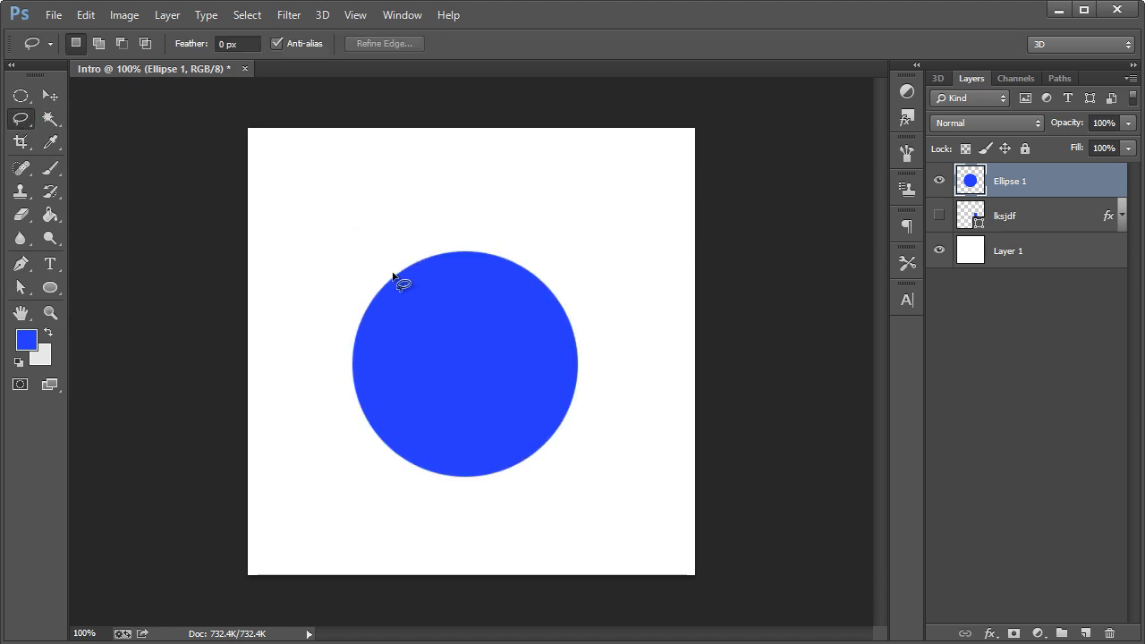
mouse_move(391, 271)
left_mouse_down()
mouse_move(461, 280)
mouse_move(501, 306)
mouse_move(537, 286)
mouse_move(497, 249)
mouse_move(402, 243)
left_mouse_up()
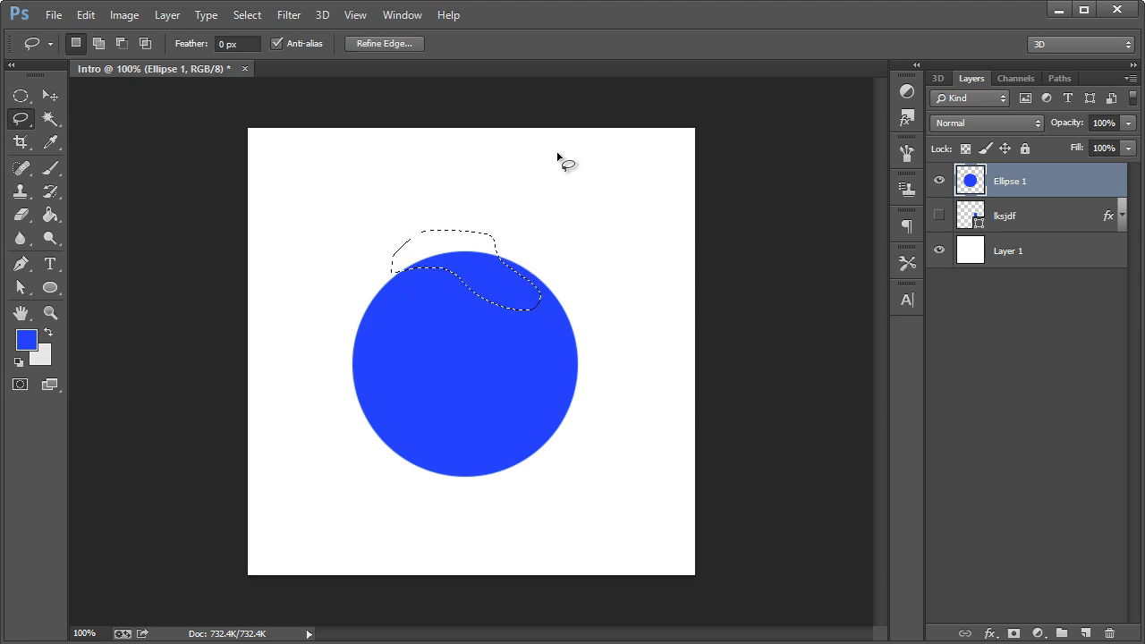
- Try deleting the lassoed part of the circle and deselecting, and undo back to the active lasso selection
key("Delete")
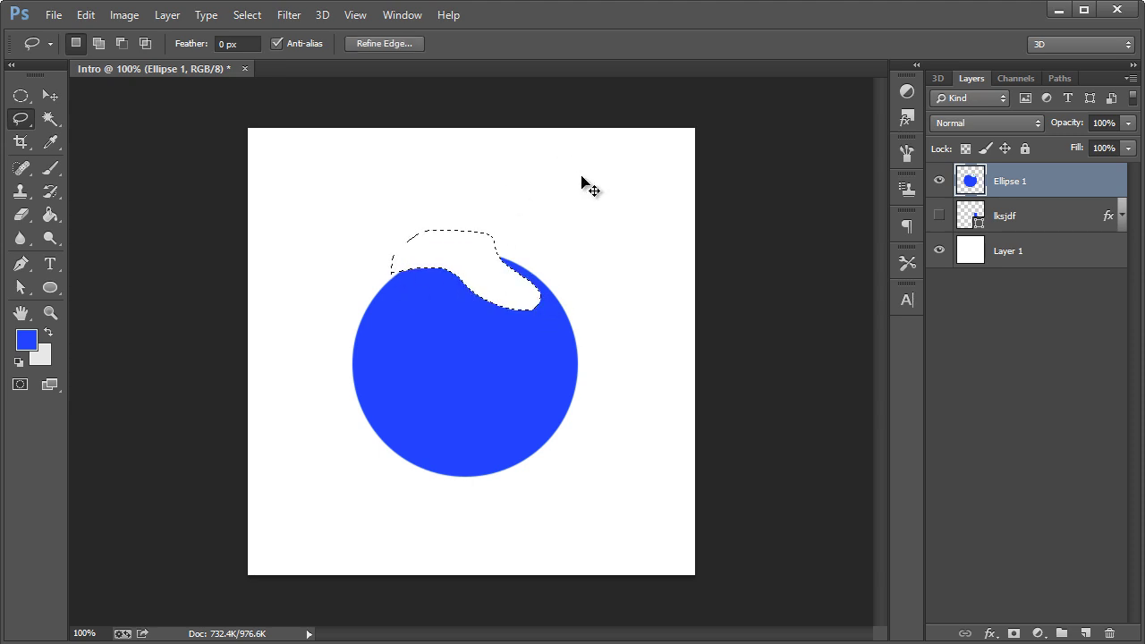
key("ctrl+d")
key("ctrl+alt+z")
key("ctrl+alt+z")
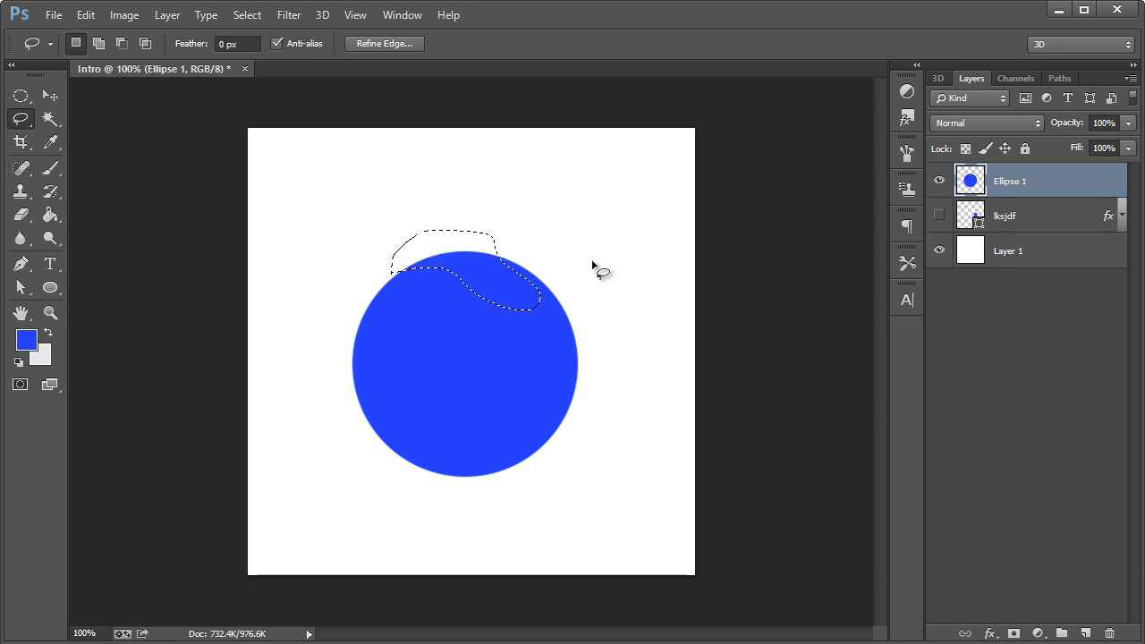
- Activate the Paint Bucket Tool, swap the foreground and background colors, and set the foreground to salmon pink
left_click(50, 216)
left_click(48, 332)
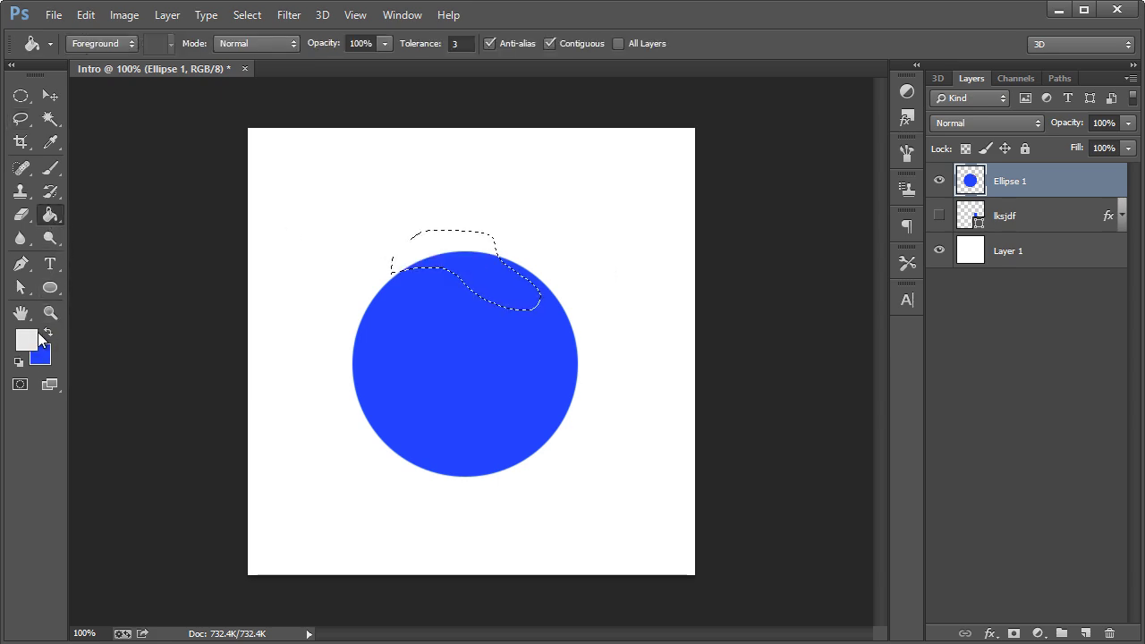
left_click(27, 340)
left_click(754, 332)
left_click(727, 332)
left_click(1011, 316)
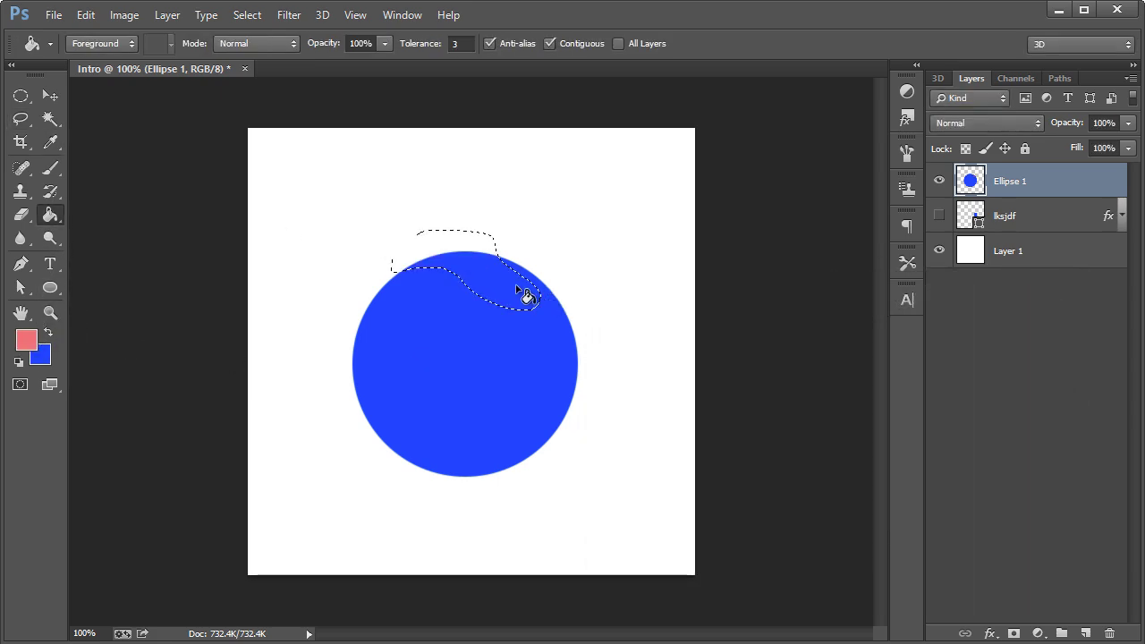
- Try filling the lassoed part of the circle with salmon pink and deselecting, and undo the fill
left_click(524, 294)
key("ctrl+d")
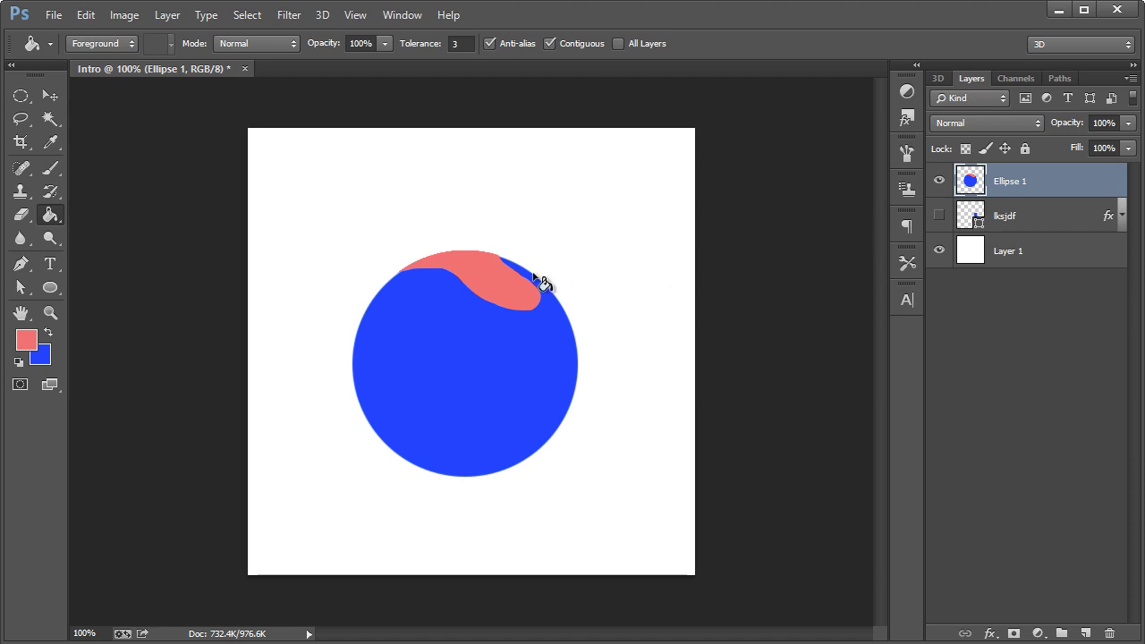
key("ctrl+shift+d")
key("ctrl+alt+z")
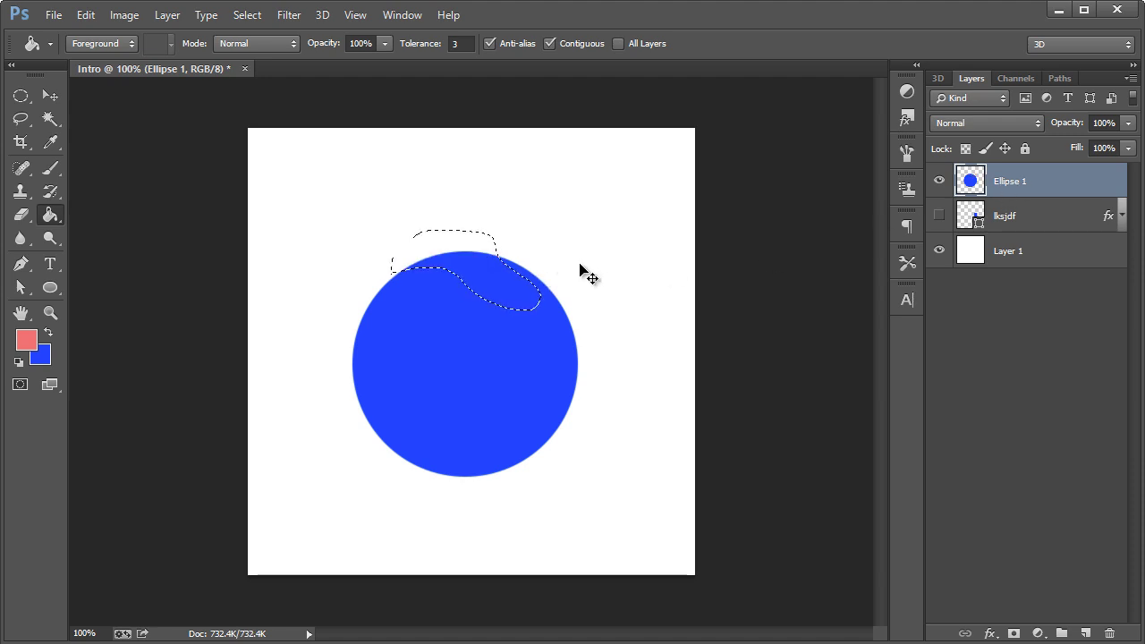
- Fill the freeform selection with the coral foreground color on a new layer, and delete that layer
key("ctrl+shift+n")
key("Return")
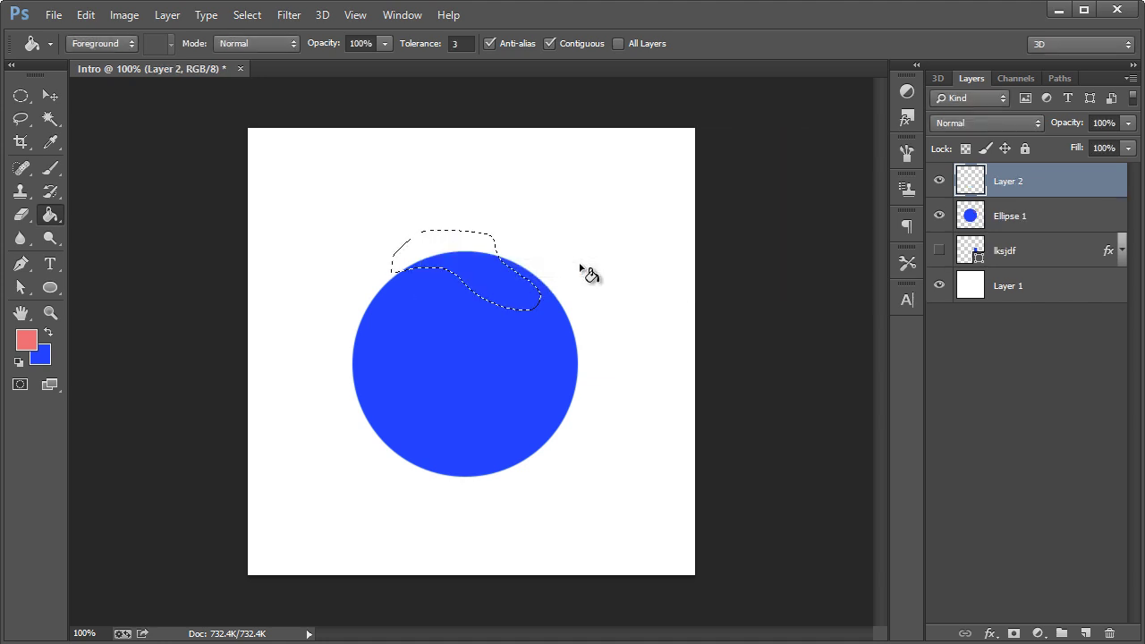
left_click(467, 260)
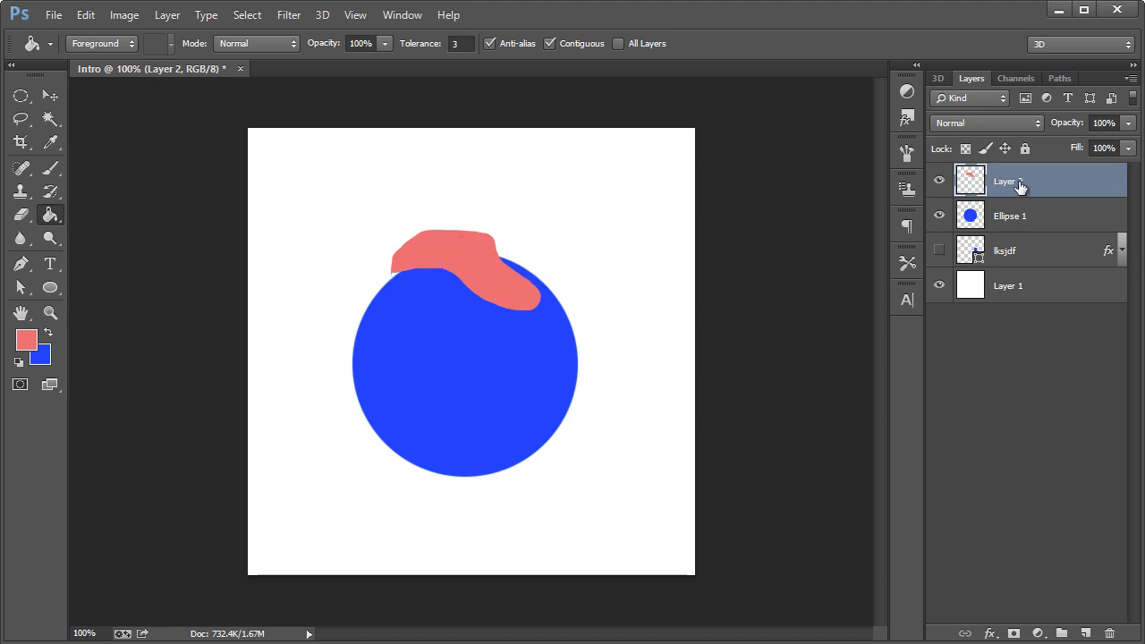
key("Delete")
left_click(49, 96)
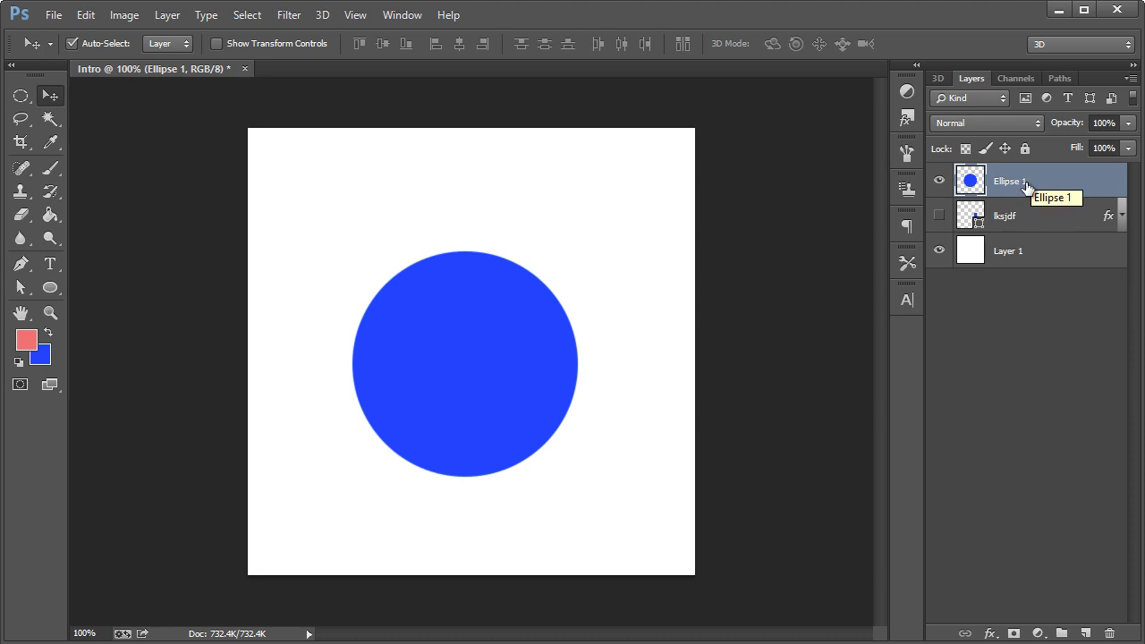
- Make the lksjdf layer visible and try merging it with the Ellipse 1 layer
left_click(940, 217)
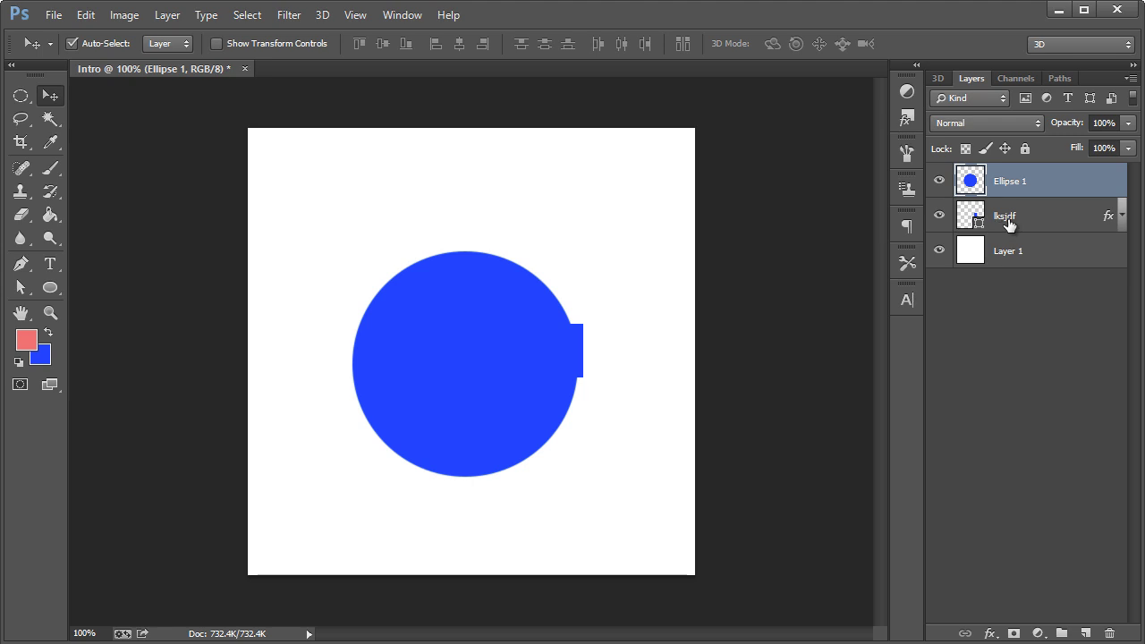
left_click(1010, 224, "shift")
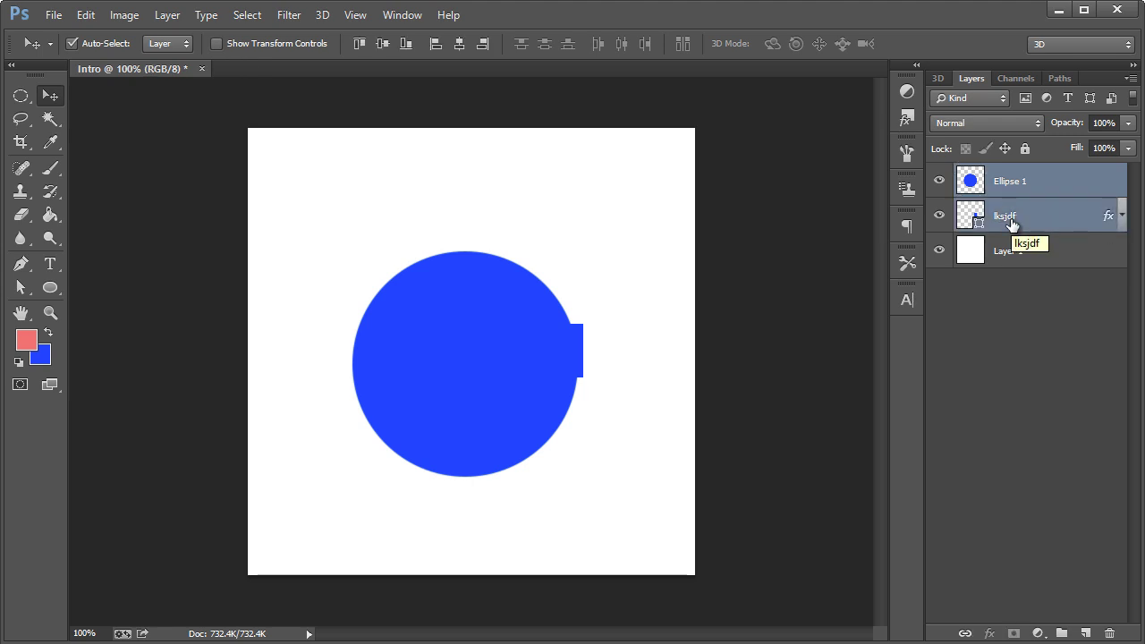
right_click(1010, 223)
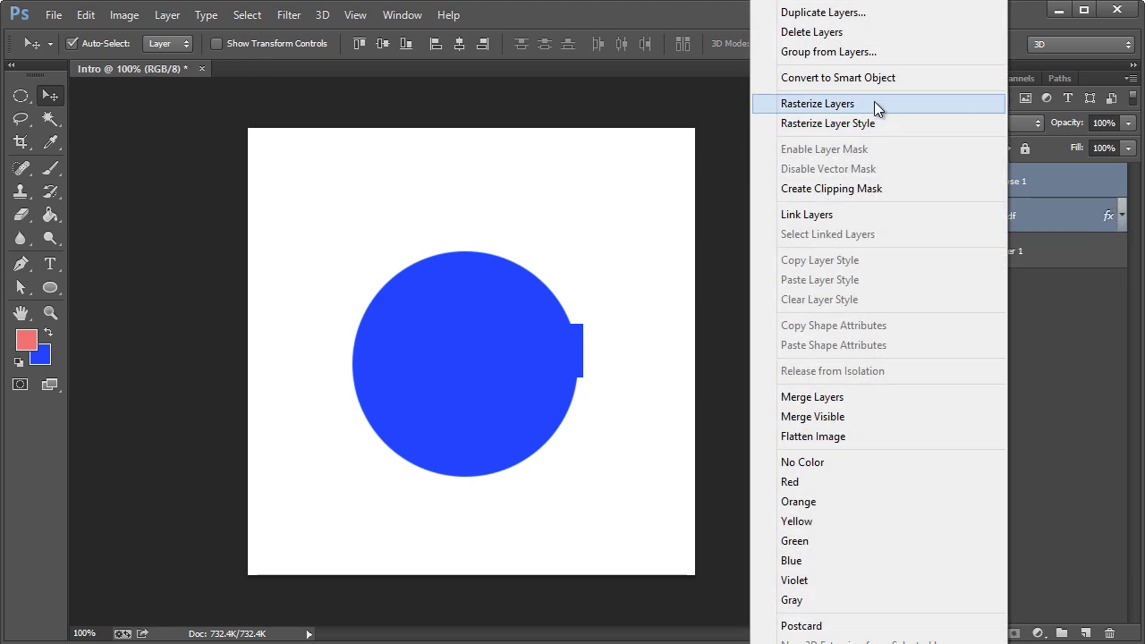
left_click(1052, 182)
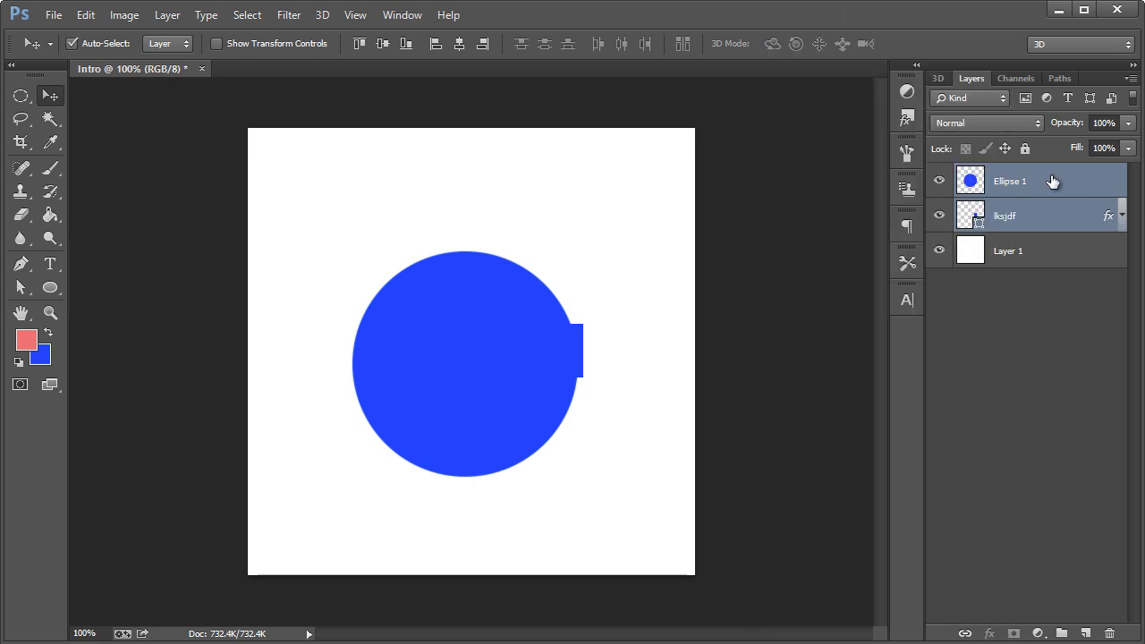
key("ctrl+e")
left_click(939, 185)
left_click(939, 185)
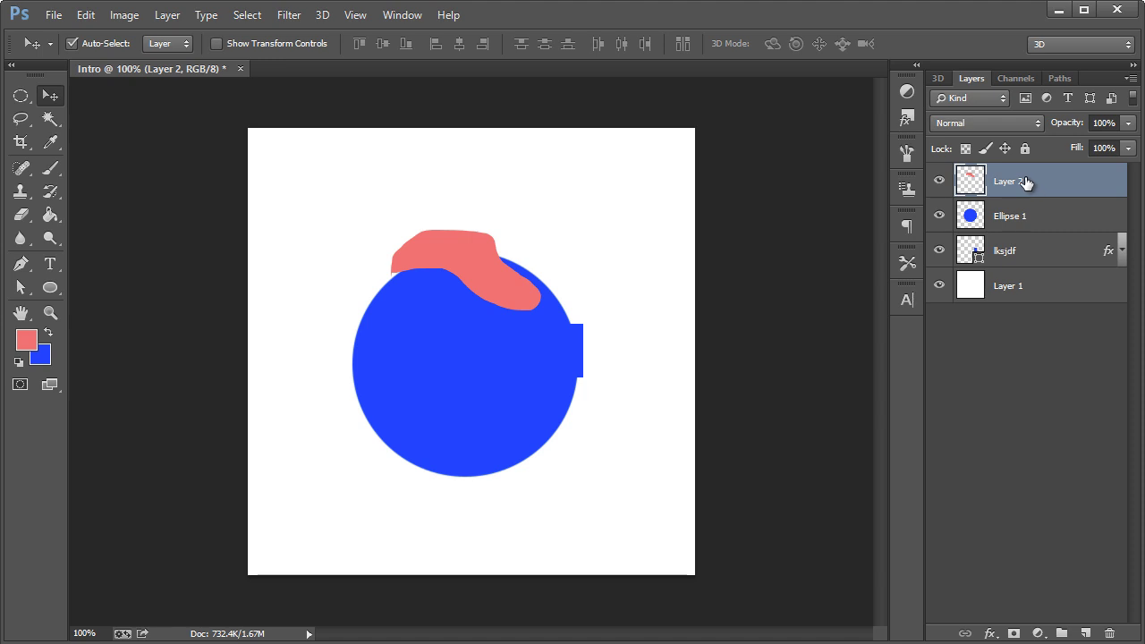
- Delete Layer 2 and the lksjdf layer
key("Delete")
left_click(1017, 220)
key("Delete")
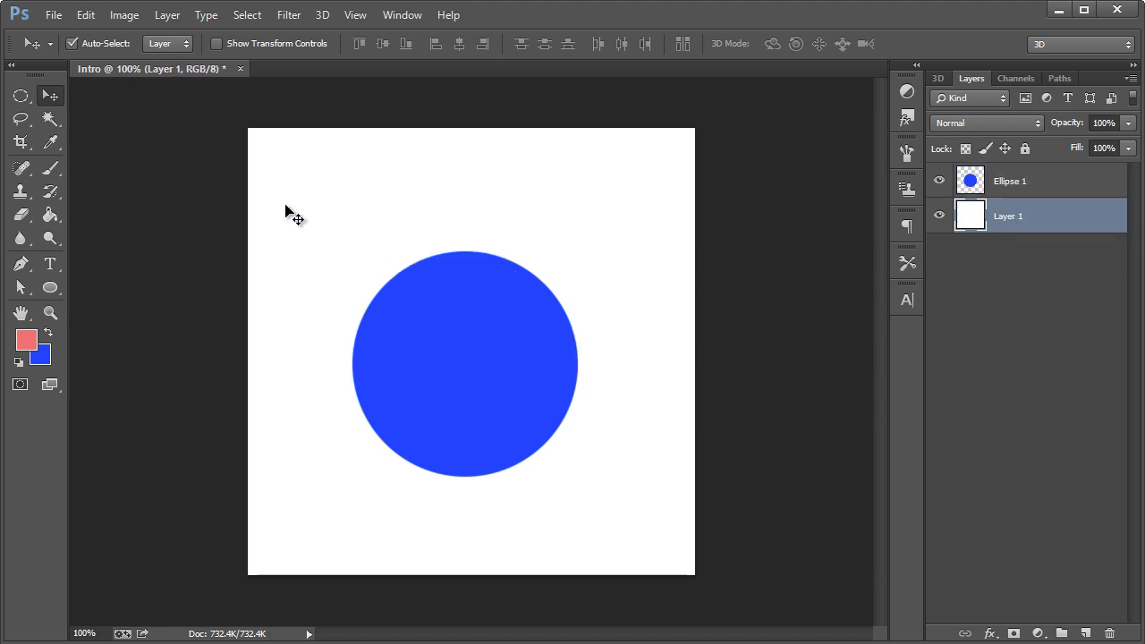
- Try erasing parts of the blue circle on the Ellipse 1 layer with a soft 261 px eraser at 0% hardness, and undo it
left_click(23, 220)
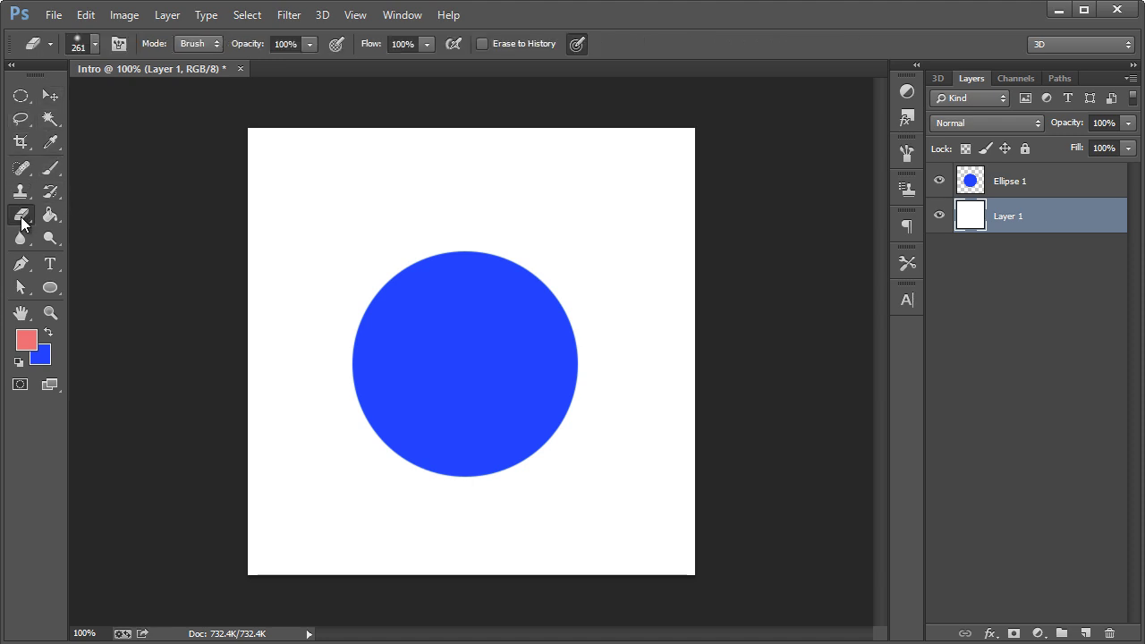
left_click(94, 44)
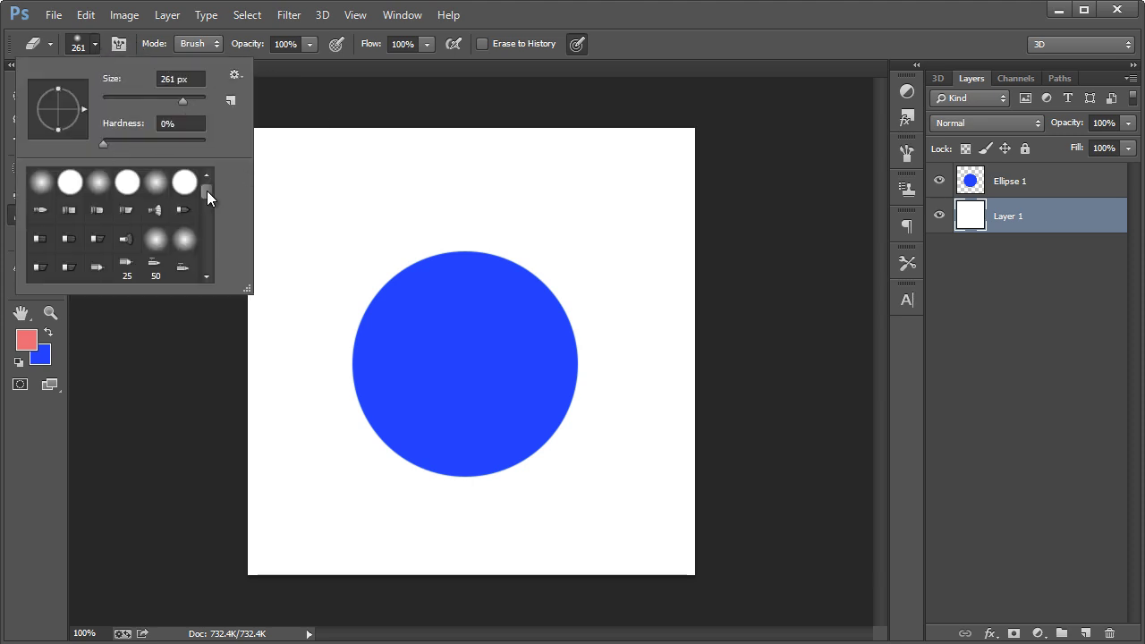
mouse_move(206, 190)
left_mouse_down()
mouse_move(208, 209)
mouse_move(206, 178)
left_mouse_up()
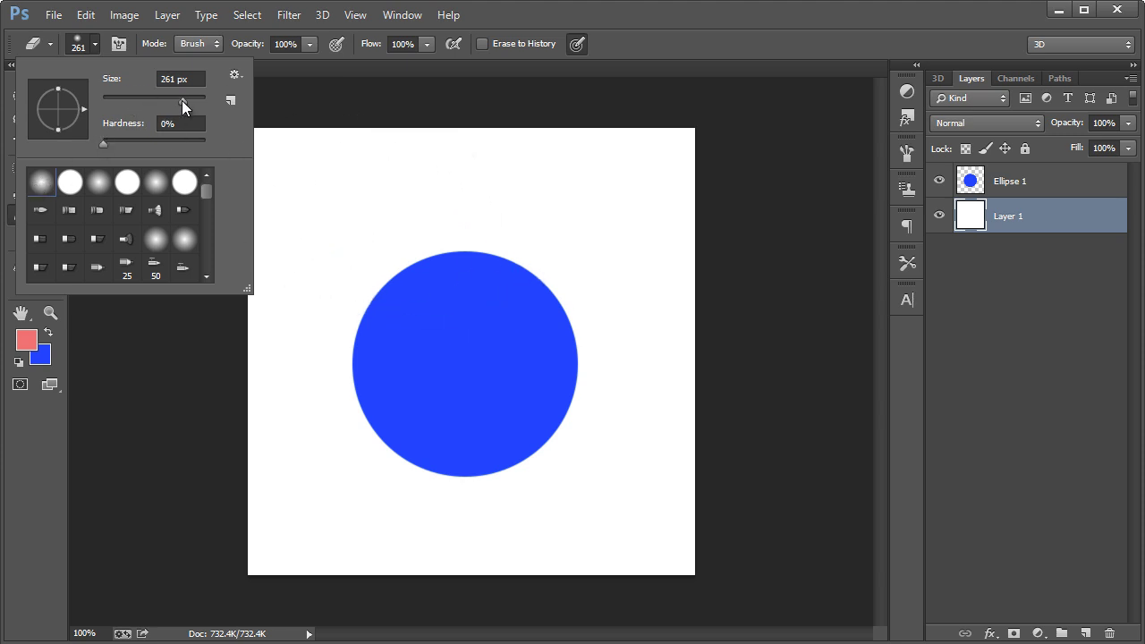
left_click(1024, 183)
mouse_move(450, 223)
left_mouse_down()
mouse_move(374, 251)
mouse_move(336, 291)
mouse_move(314, 495)
mouse_move(336, 575)
mouse_move(529, 582)
mouse_move(644, 463)
mouse_move(584, 224)
mouse_move(544, 130)
mouse_move(641, 258)
mouse_move(603, 524)
mouse_move(617, 200)
mouse_move(679, 179)
left_mouse_up()
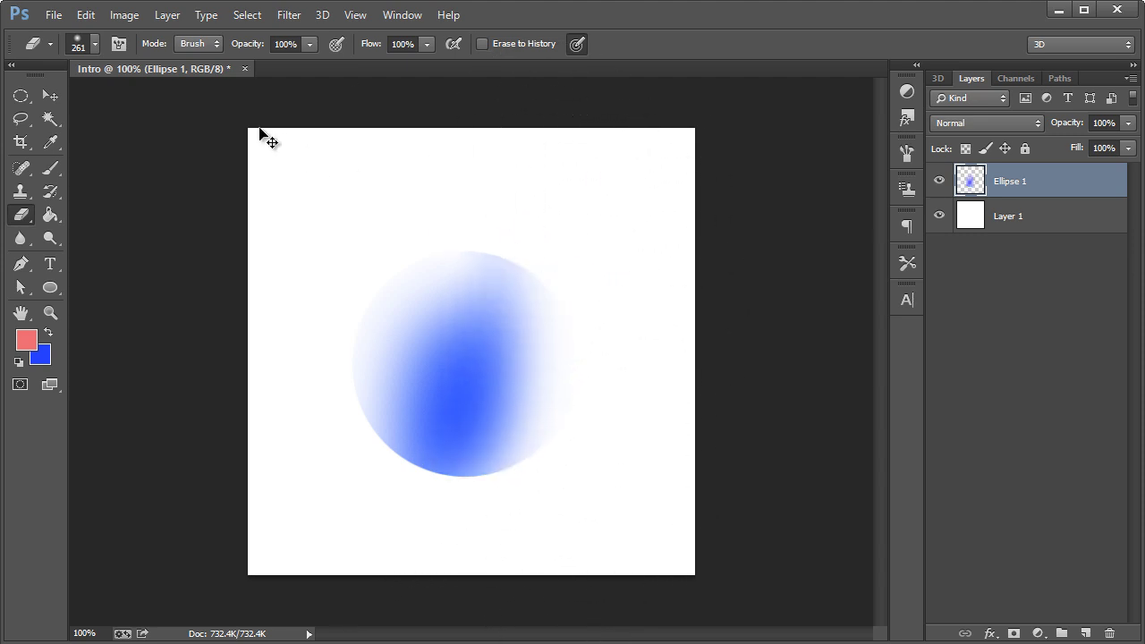
key("ctrl+z")
- Set the eraser hardness to 100%, try erasing across the blue circle, and undo the stroke
left_click(93, 45)
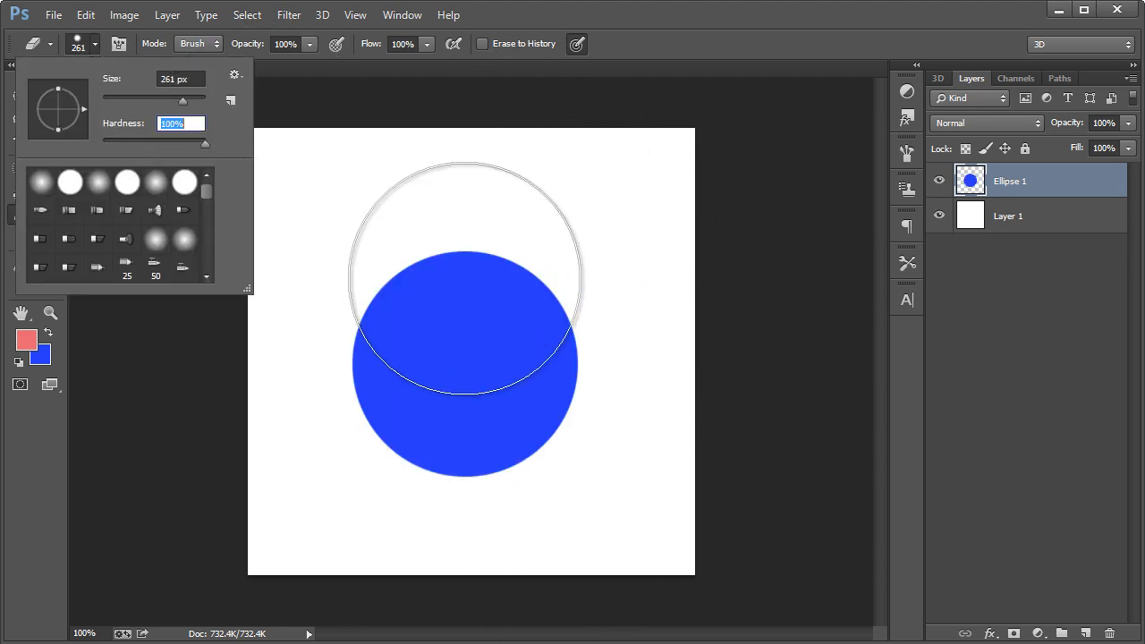
mouse_move(463, 275)
left_mouse_down()
mouse_move(440, 238)
mouse_move(327, 253)
mouse_move(303, 363)
mouse_move(408, 498)
mouse_move(557, 497)
mouse_move(690, 319)
left_mouse_up()
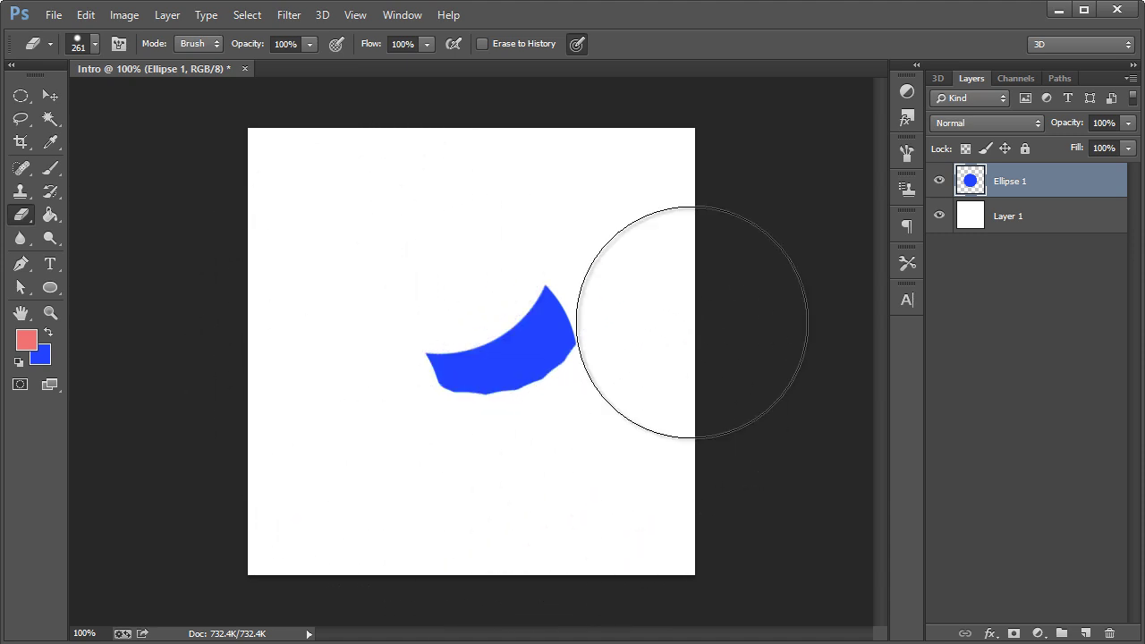
key("ctrl+z")
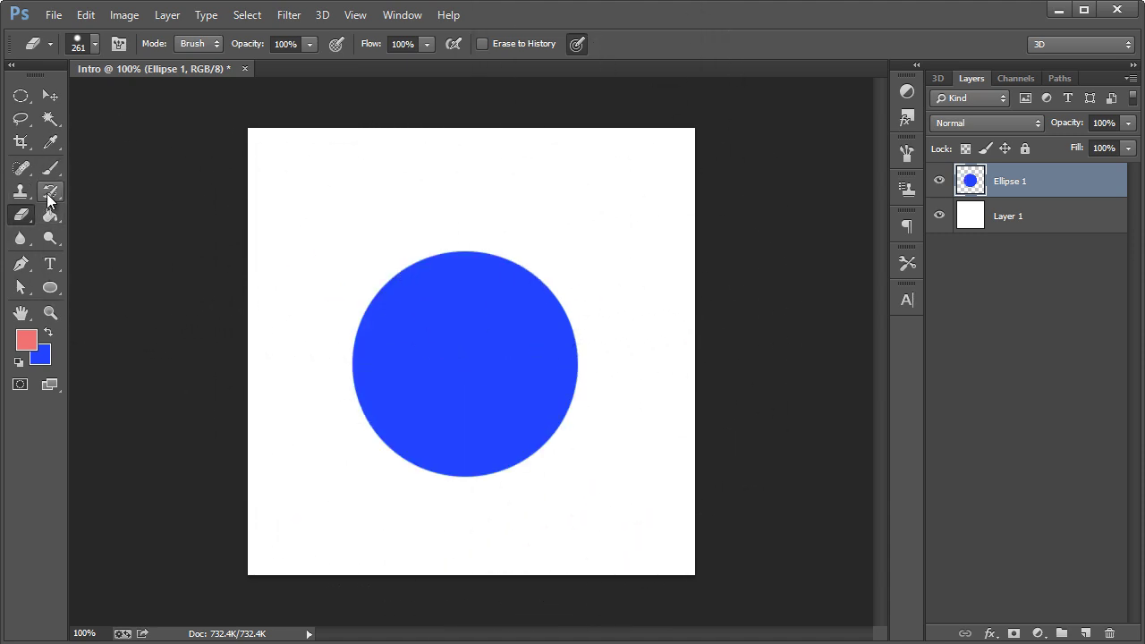
- Add the text "Hi Guys." in the white area above and left of the circle, in 27 px Source Sans Pro Regular
left_click(50, 263)
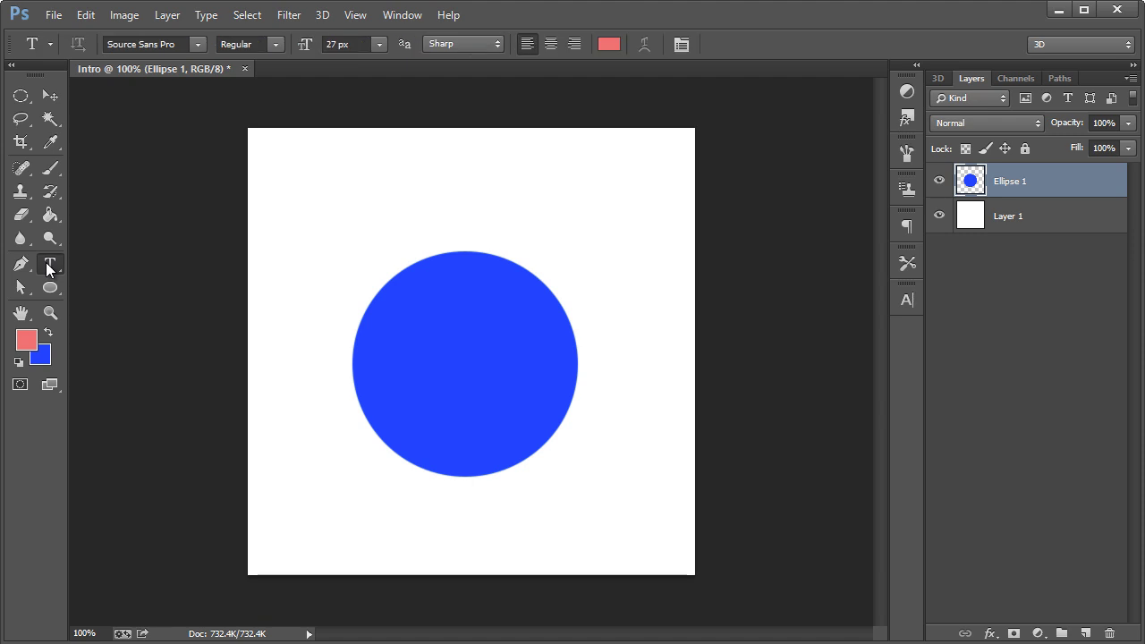
left_click(310, 202)
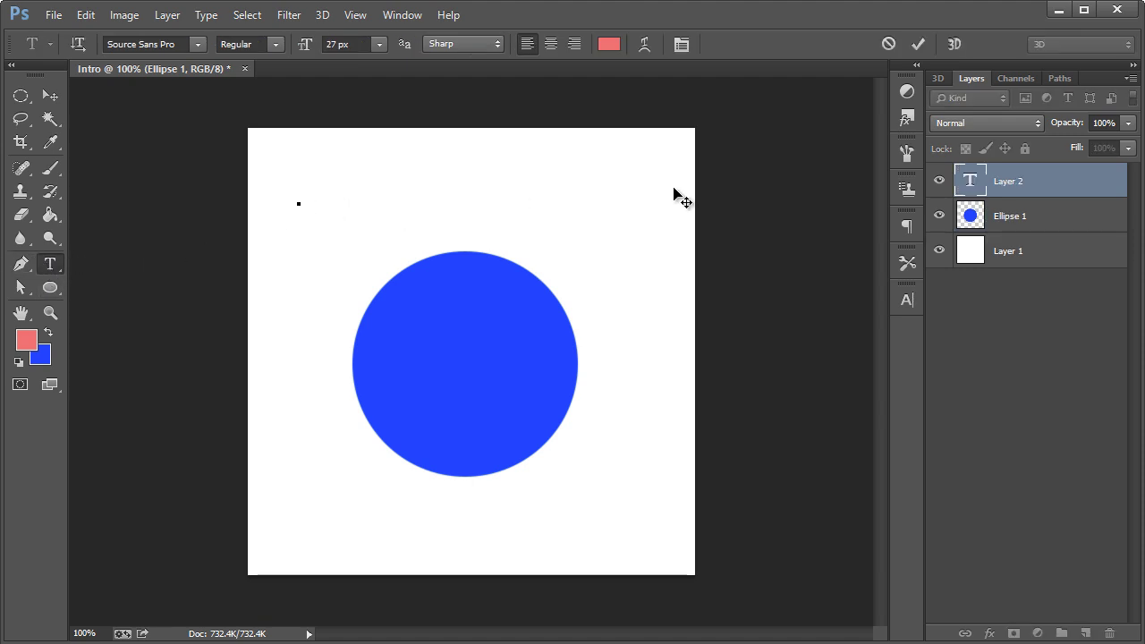
type("Hi Guys.")
left_click(50, 95)
- Change the color of the "Hi Guys." text to black (000000), after trying the circle's blue
left_click(49, 267)
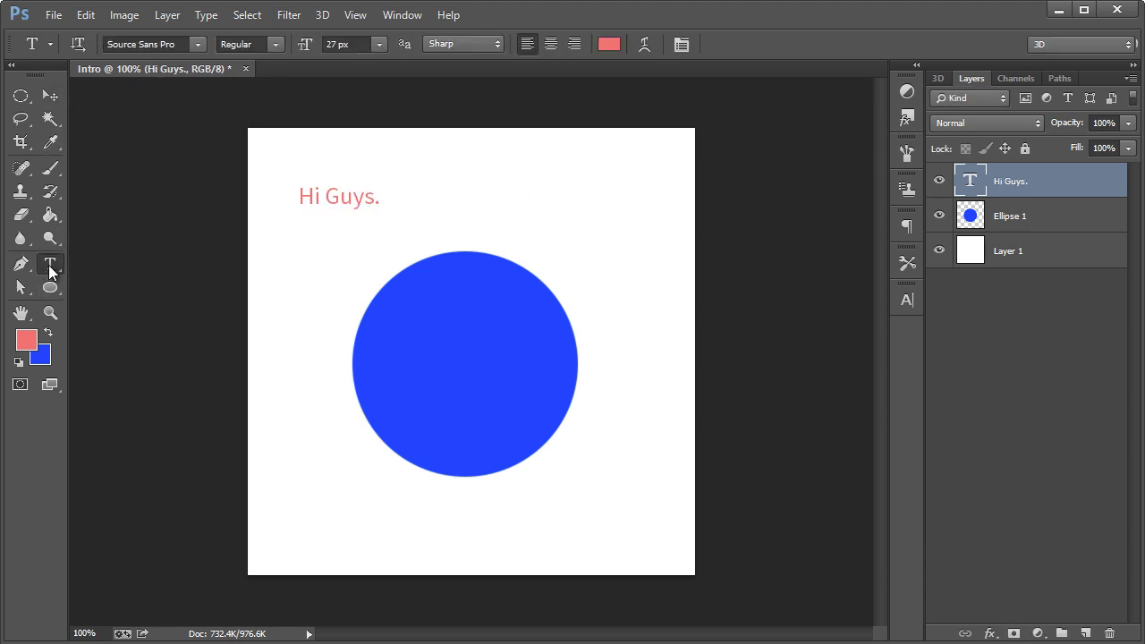
left_click(608, 44)
left_click(465, 367)
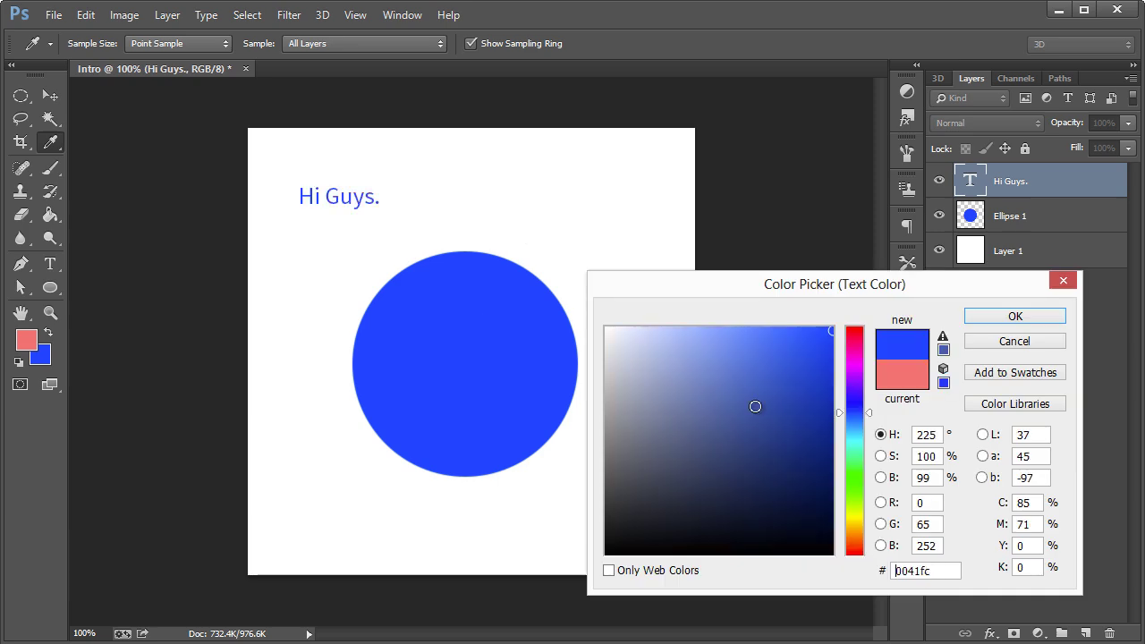
left_click(512, 587)
left_click(979, 316)
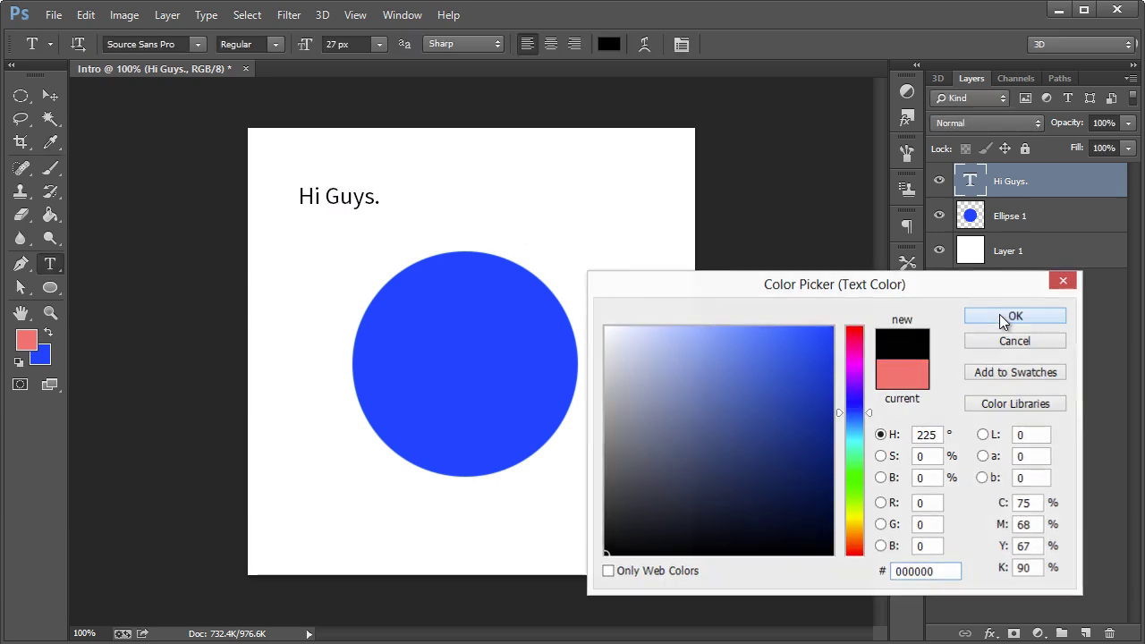
left_click(198, 44)
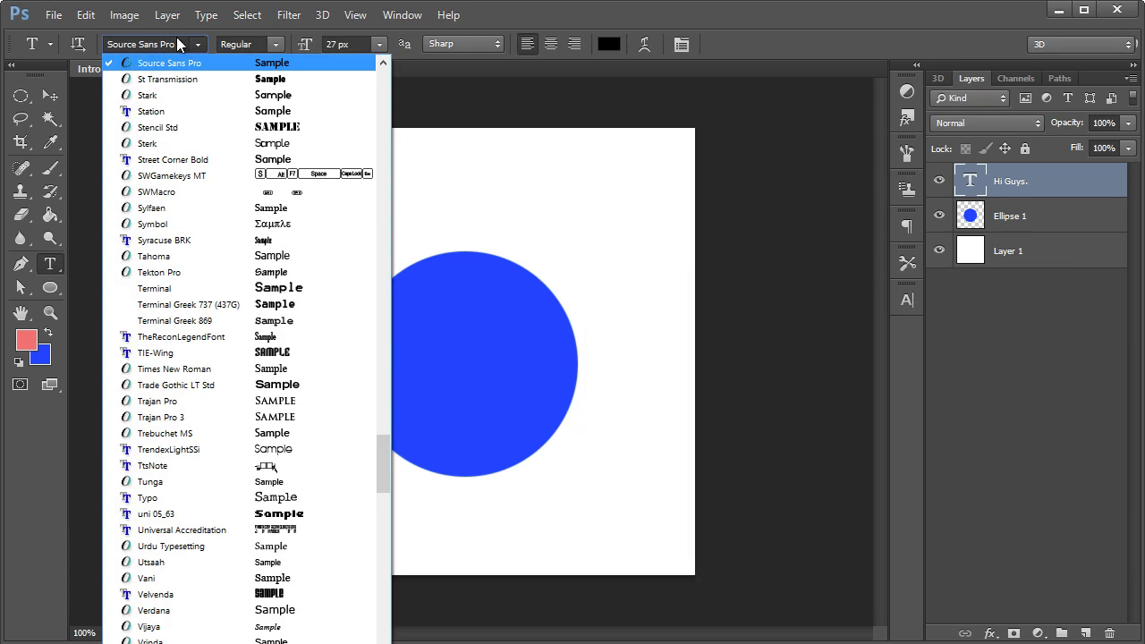
left_click(178, 45)
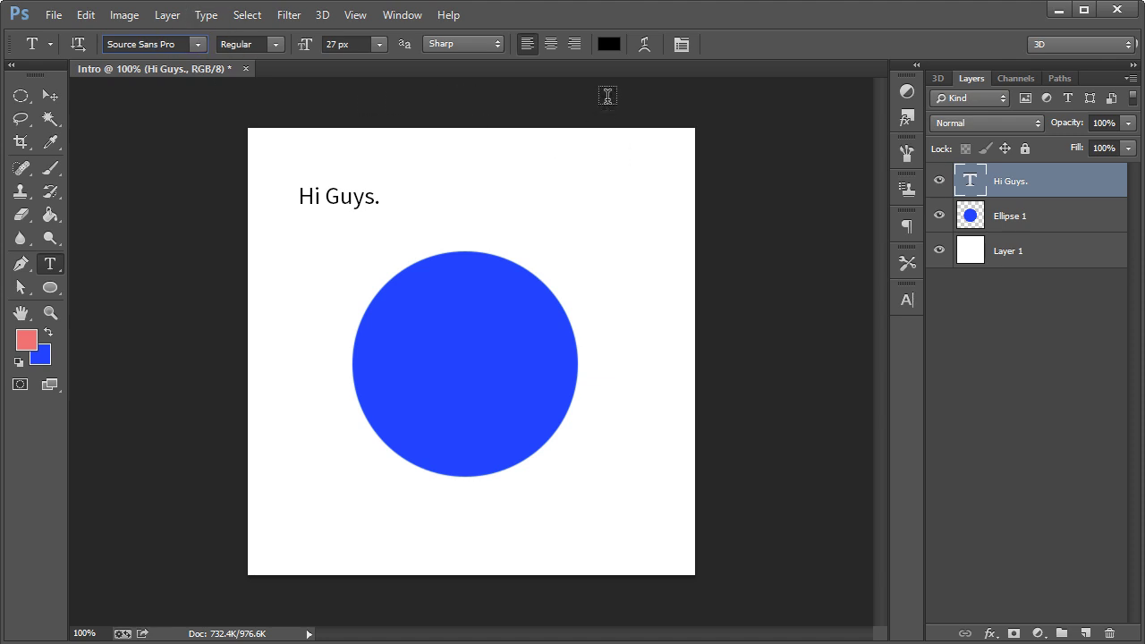
- Set the anti-aliasing of the "Hi Guys." text to None
left_click(462, 46)
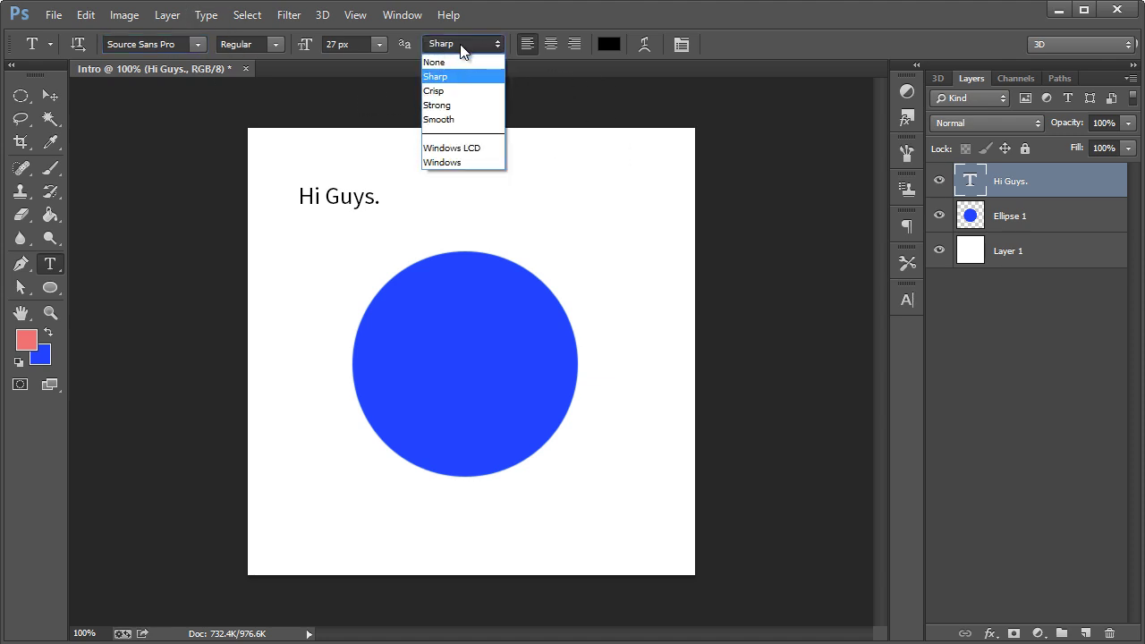
left_click(449, 63)
key("v")
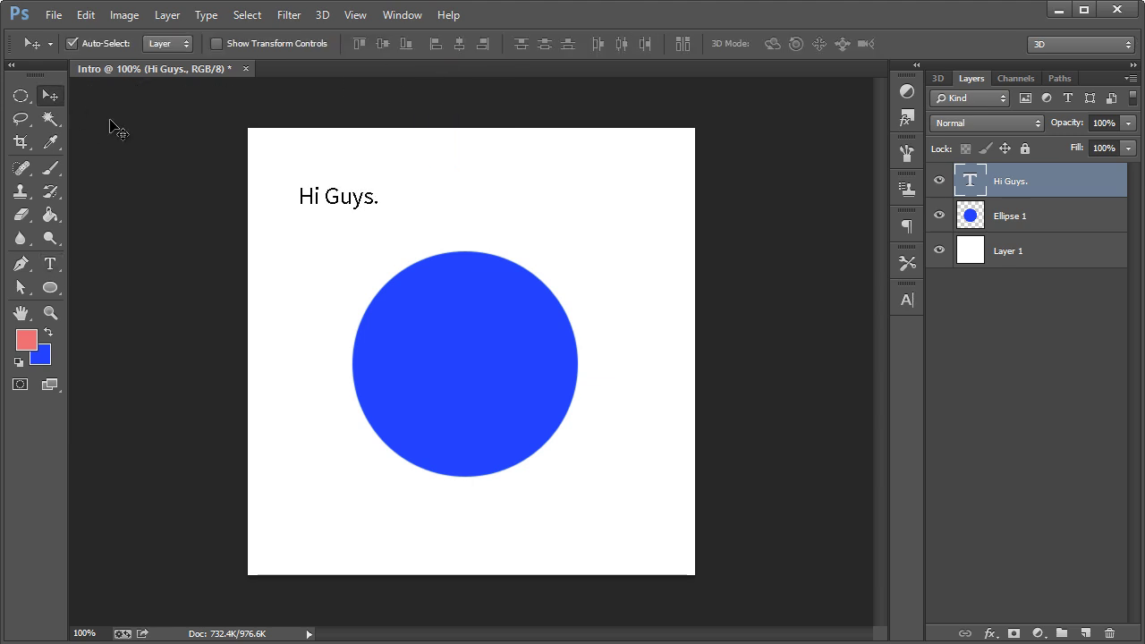
- Enlarge the "Hi Guys." text with Free Transform to a font size of about 61.5 px, above the circle
key("ctrl+t")
left_click_drag(426, 232, 461, 176)
left_click(51, 95)
left_click(295, 166)
- Try Sharp anti-aliasing on the "Hi Guys." text, and set it to Smooth
left_click(50, 263)
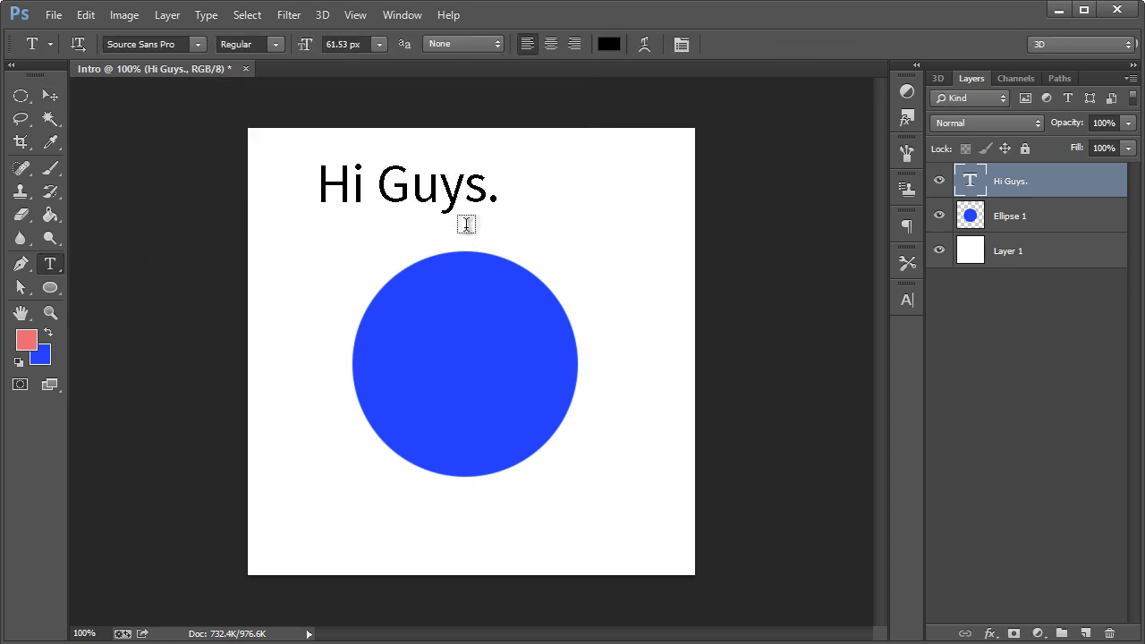
left_click(451, 44)
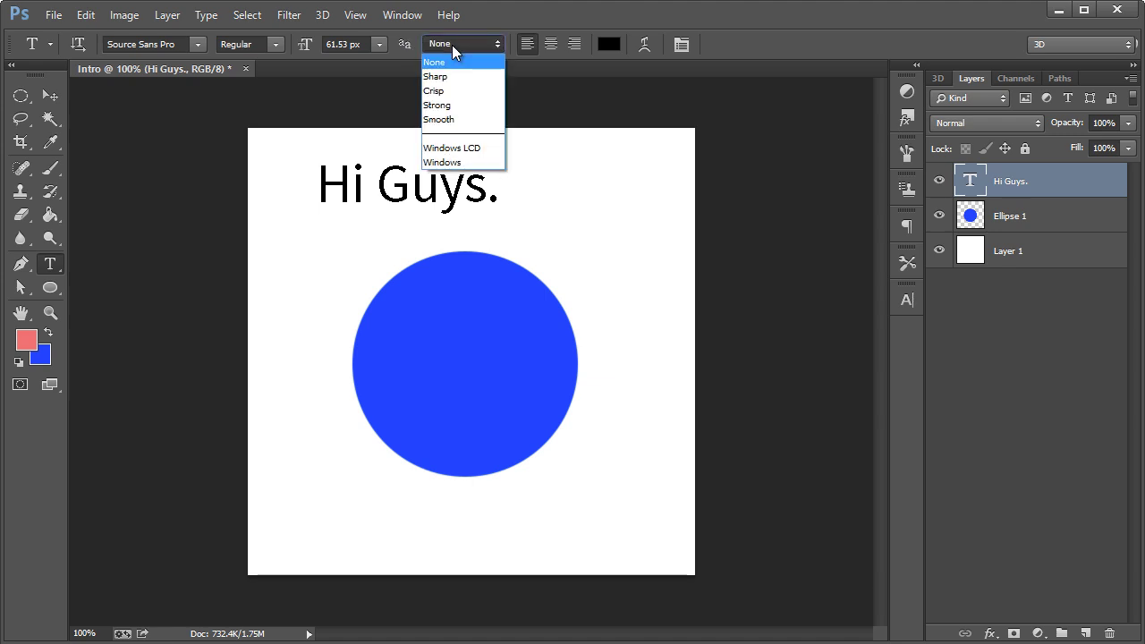
left_click(454, 79)
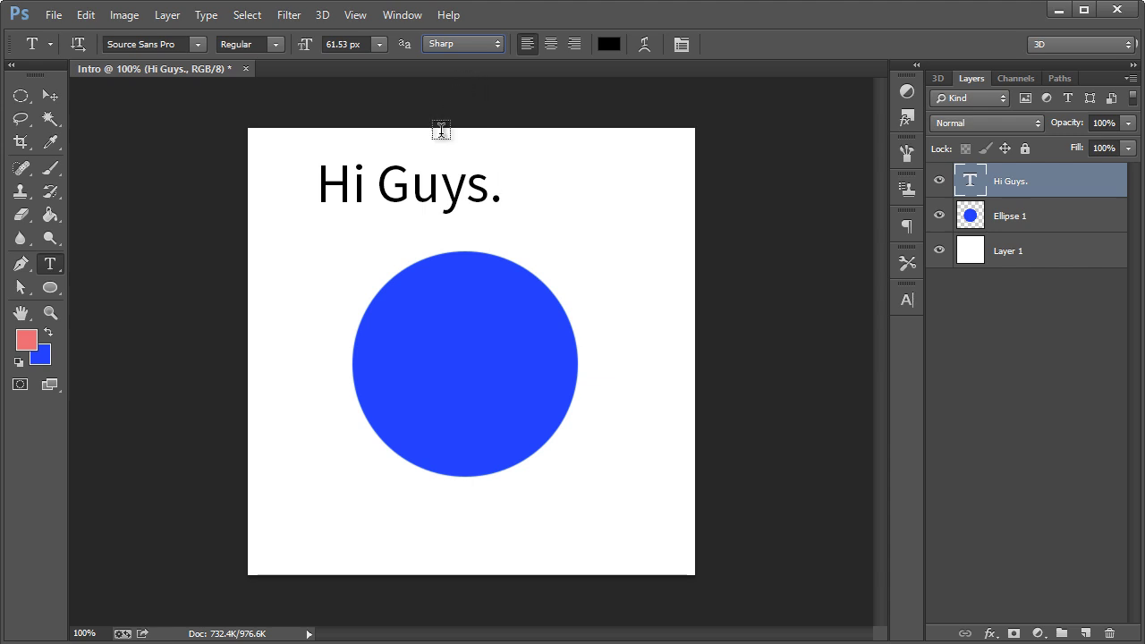
left_click(474, 45)
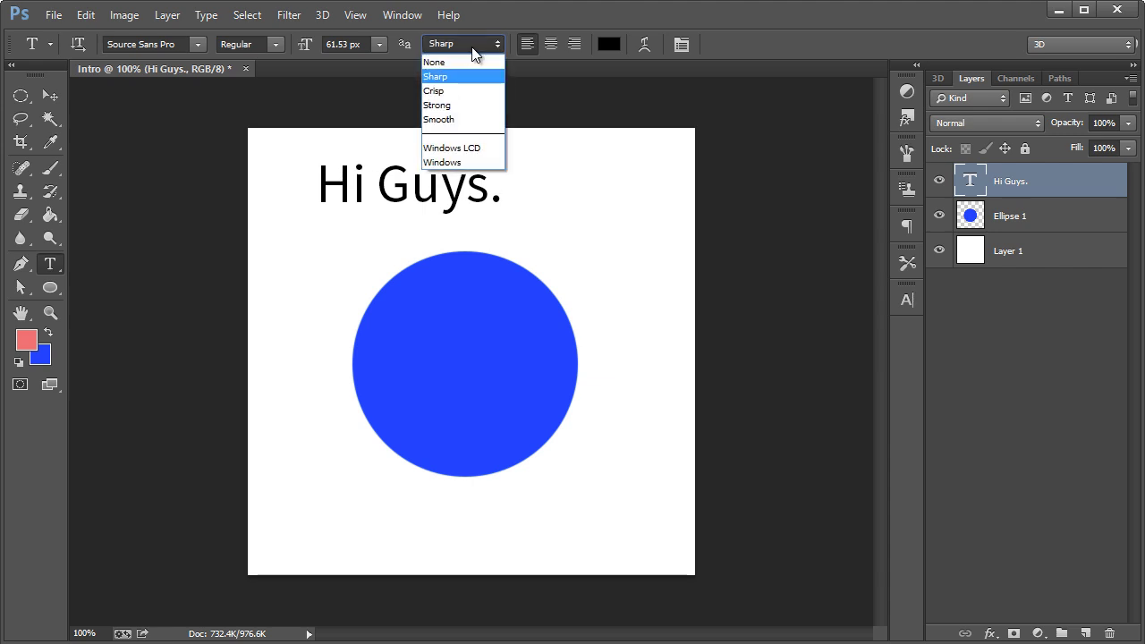
left_click(459, 118)
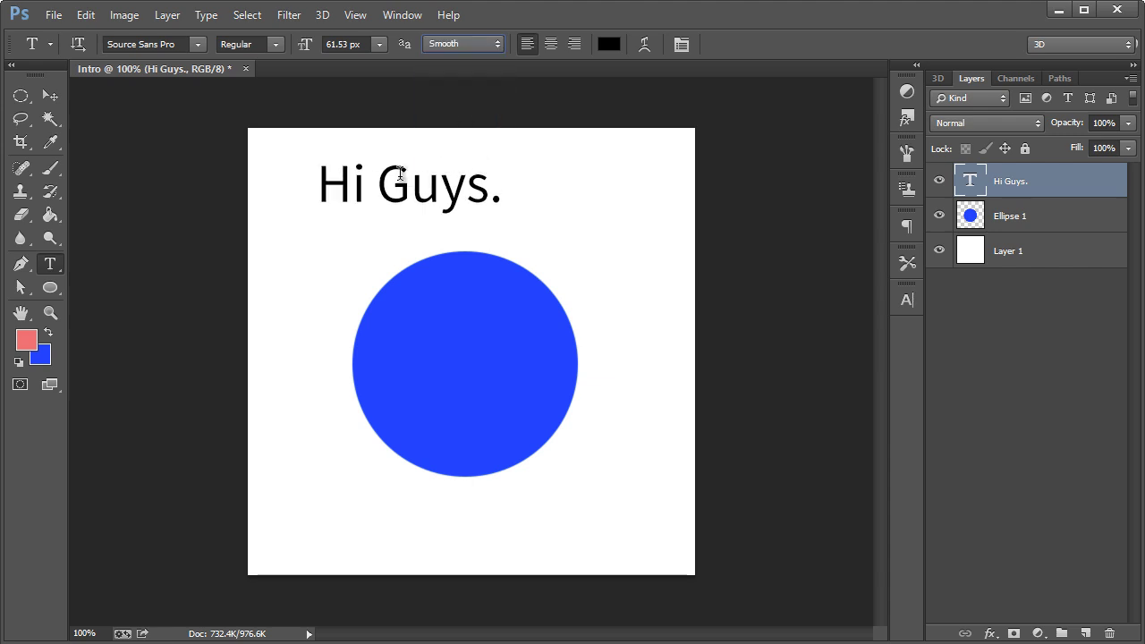
left_click(271, 44)
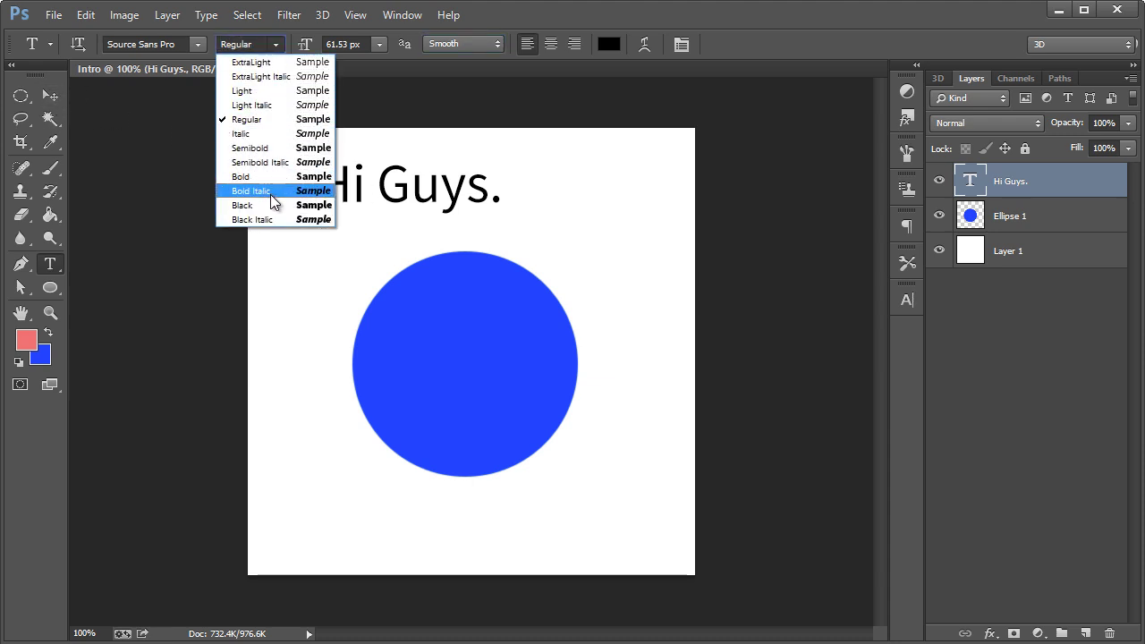
left_click(367, 40)
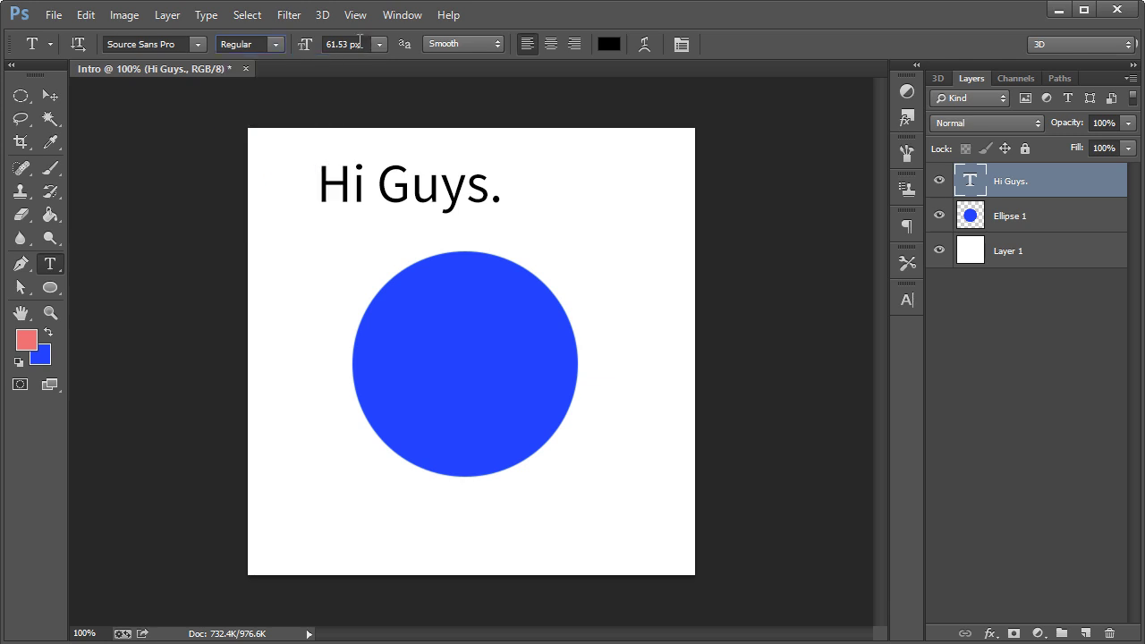
left_click(379, 44)
left_click(383, 42)
- Try enlarging the "Hi Guys." text to about 130% and rotating it slightly with Free Transform
key("v")
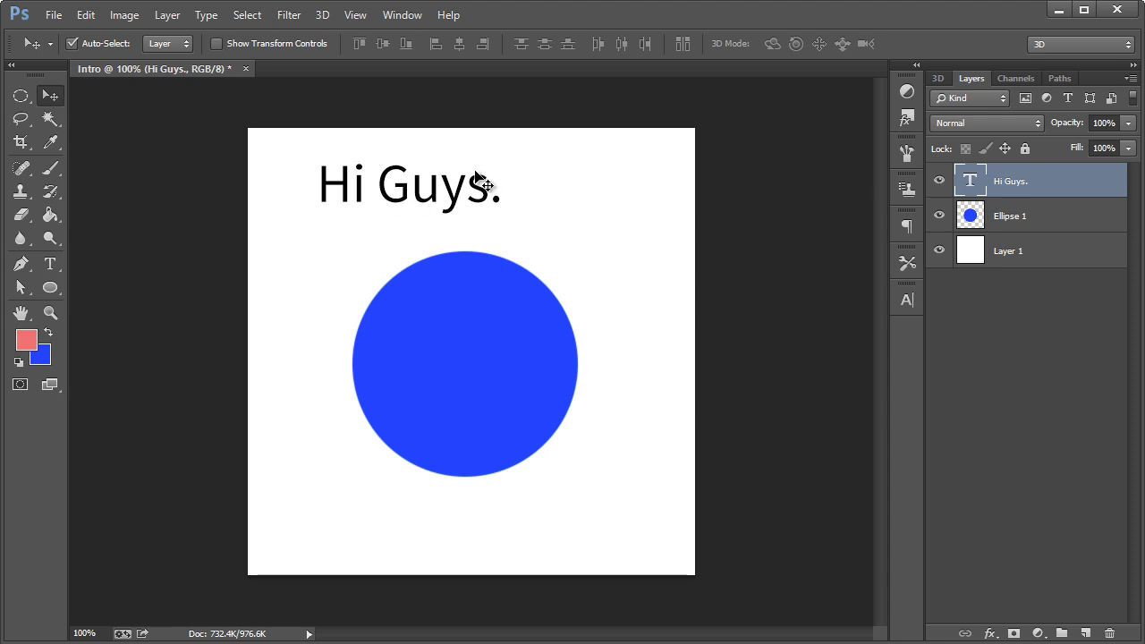
key("ctrl+t")
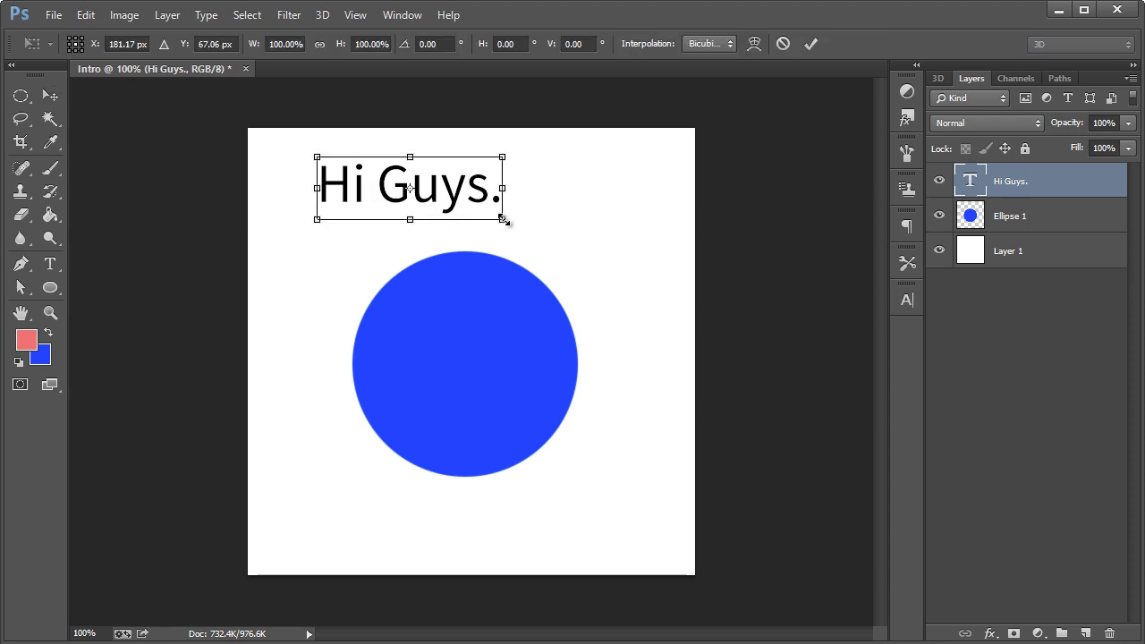
left_click_drag(502, 219, 557, 238)
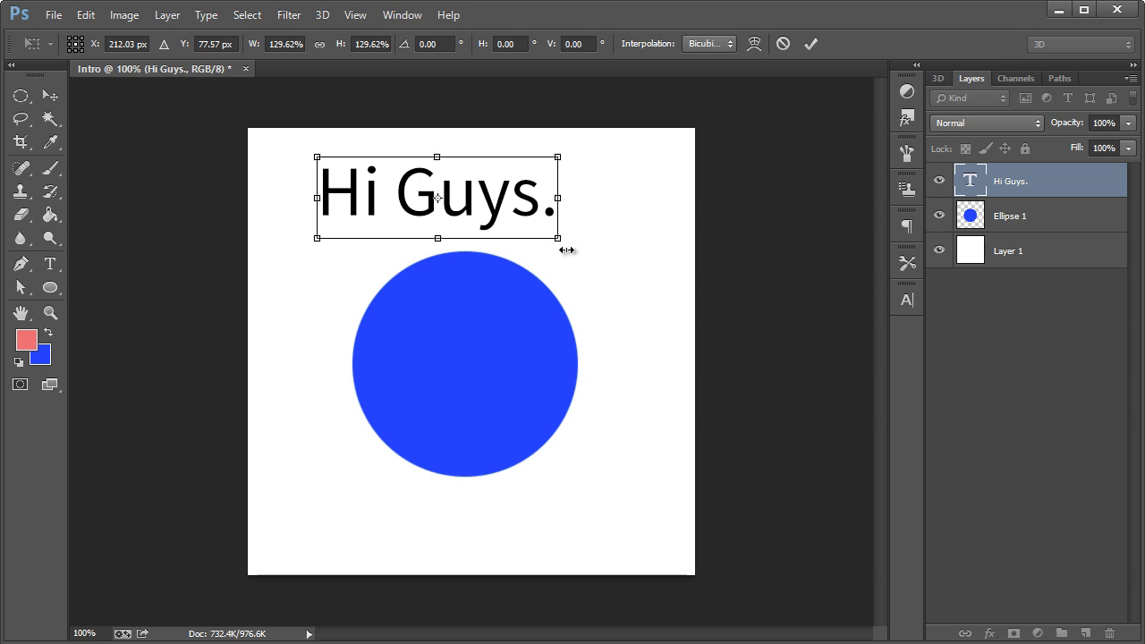
left_click_drag(577, 263, 610, 167)
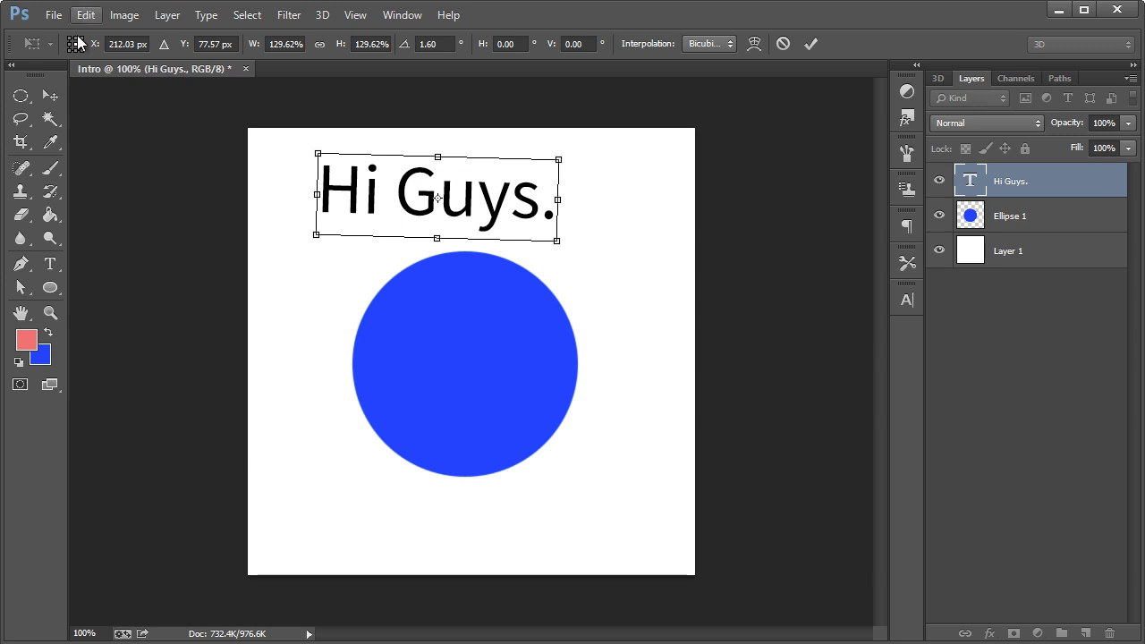
key("v")
left_click(483, 163)
- Move the "Hi Guys." text right and slightly down, roughly centred above the blue circle
left_click_drag(422, 186, 471, 197)
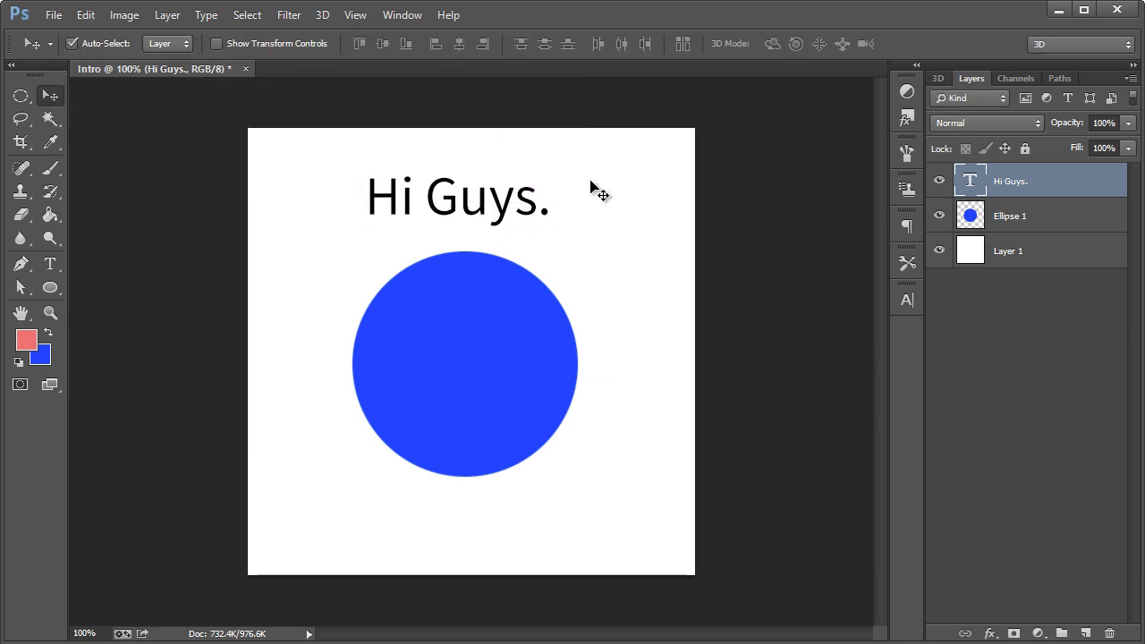
- Try a Drop Shadow on the "Hi Guys." text with a distance of 16 px and an opacity of 64%
double_click(1124, 186)
left_click_drag(815, 259, 792, 212)
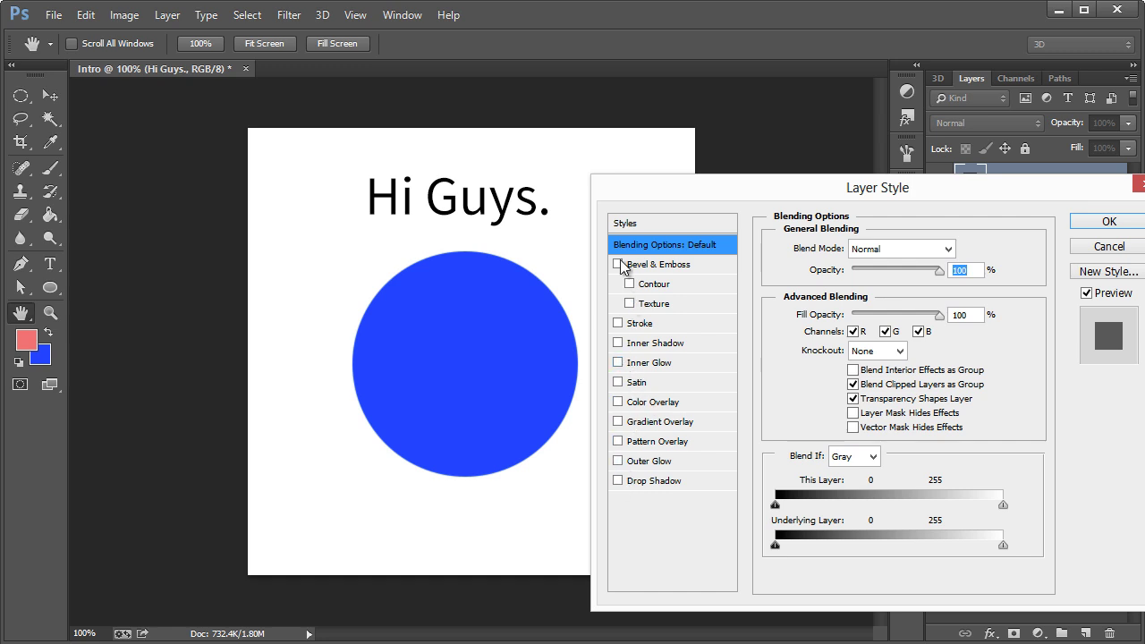
left_click(646, 480)
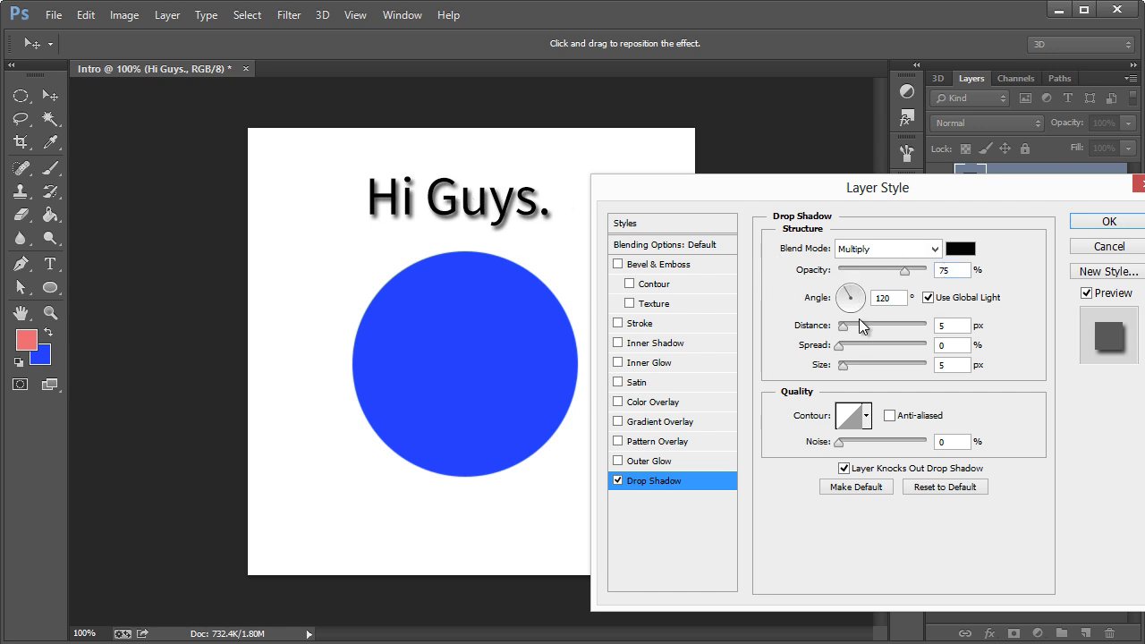
left_click_drag(846, 331, 864, 351)
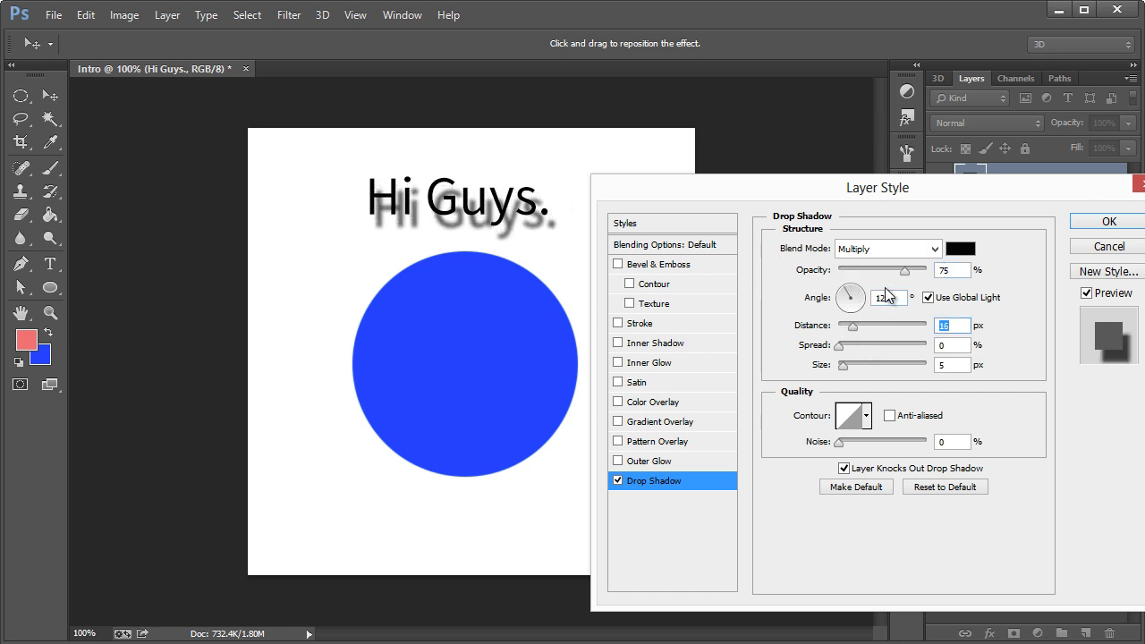
left_click_drag(897, 274, 860, 270)
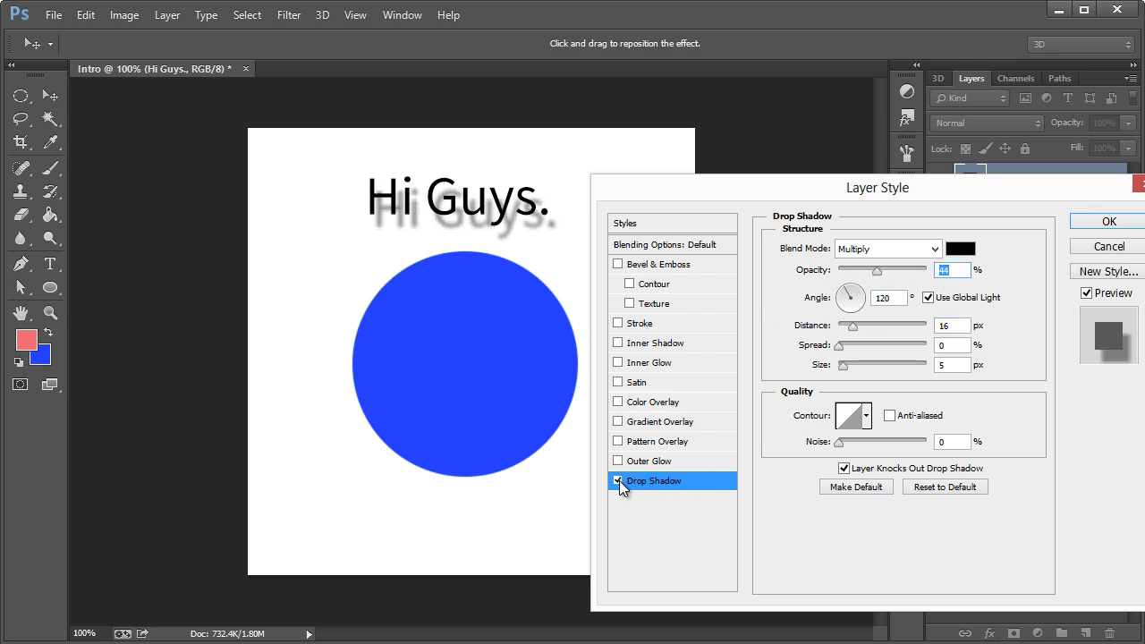
mouse_move(876, 271)
left_mouse_down()
mouse_move(851, 273)
mouse_move(890, 273)
left_mouse_up()
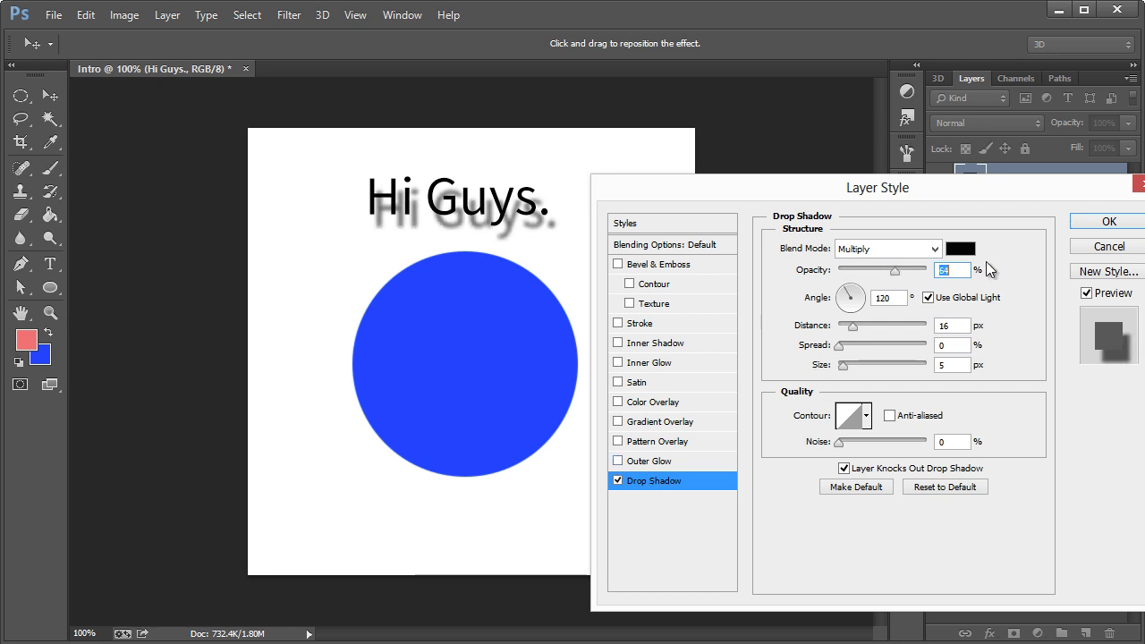
left_click(1086, 249)
- Shift the "Hi Guys." text a little further right and slightly up
left_click_drag(528, 215, 547, 211)
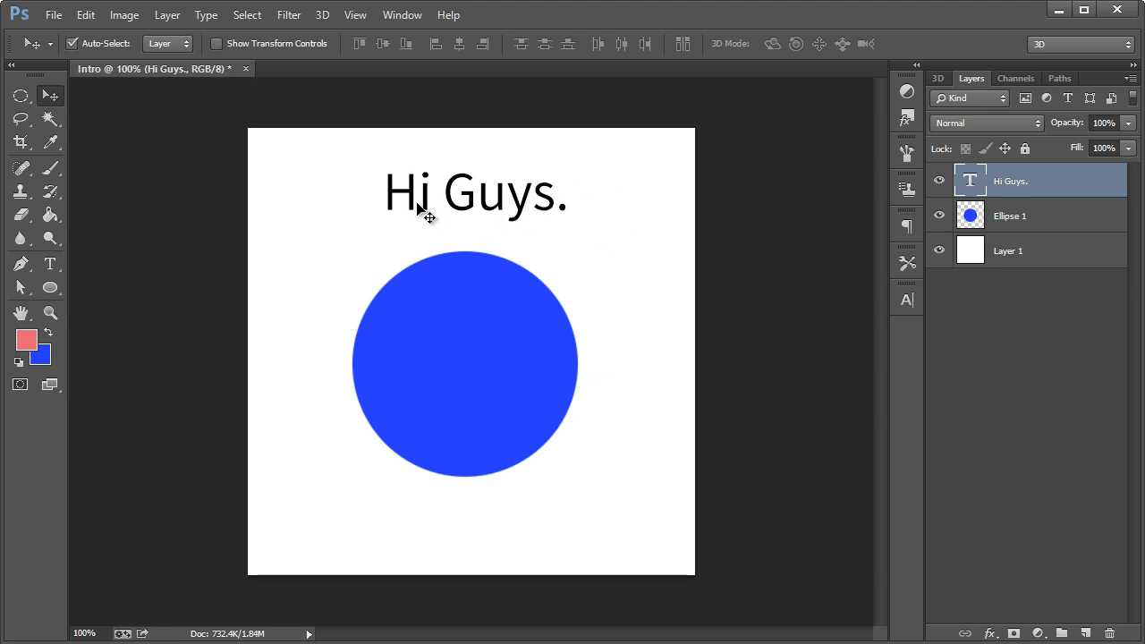
- Add a new layer directly above the Ellipse 1 layer
left_click(52, 224)
left_click(1053, 218)
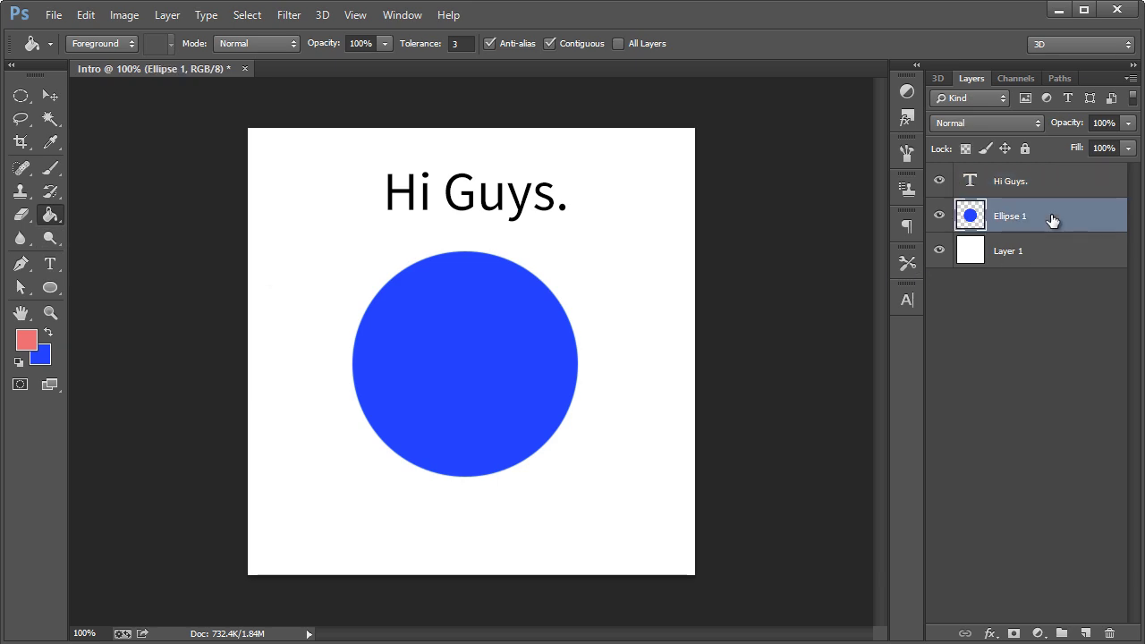
key("ctrl+shift+n")
key("Return")
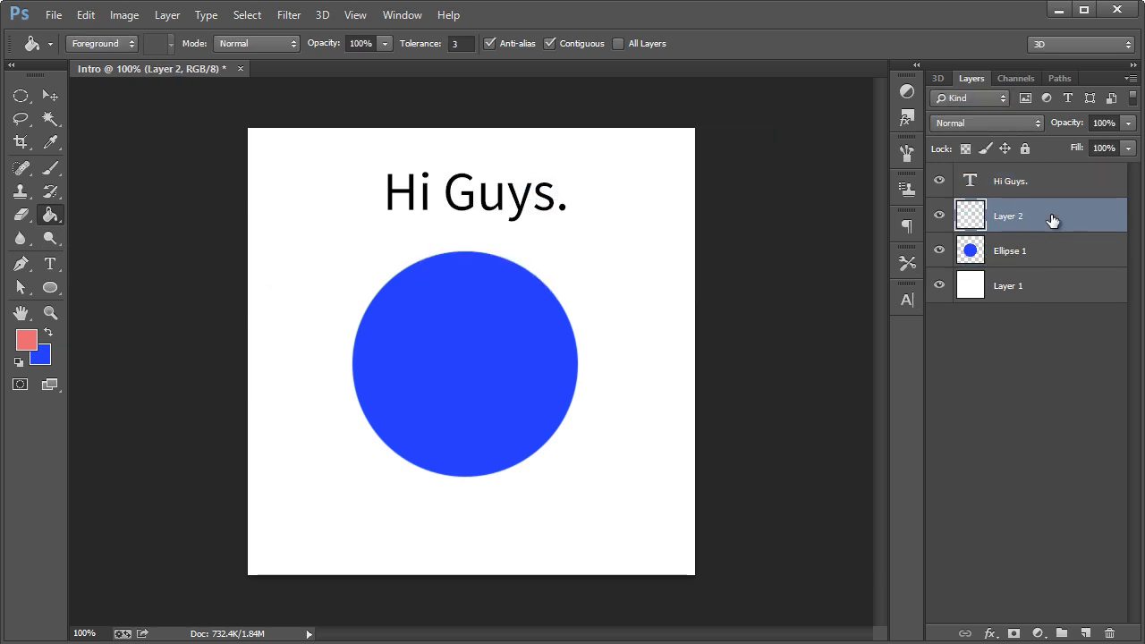
- Set the foreground color to a dark slate blue, about 292e3b, and fill the new layer with it
left_click(48, 331)
left_click(26, 339)
left_click(742, 476)
left_click(672, 500)
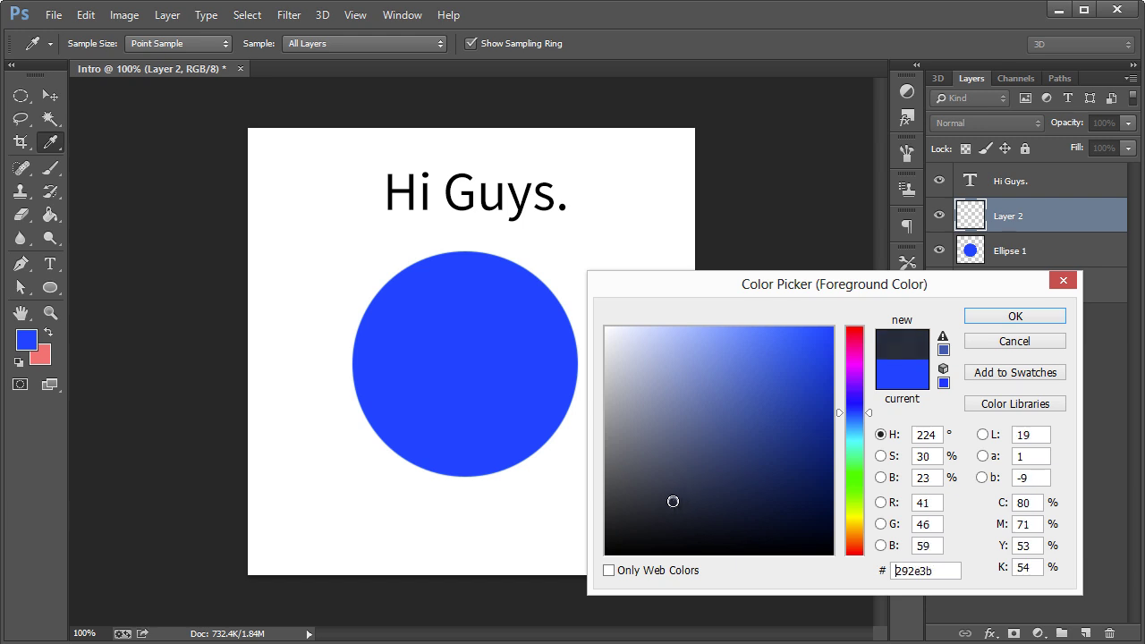
left_click_drag(672, 501, 677, 503)
left_click(988, 315)
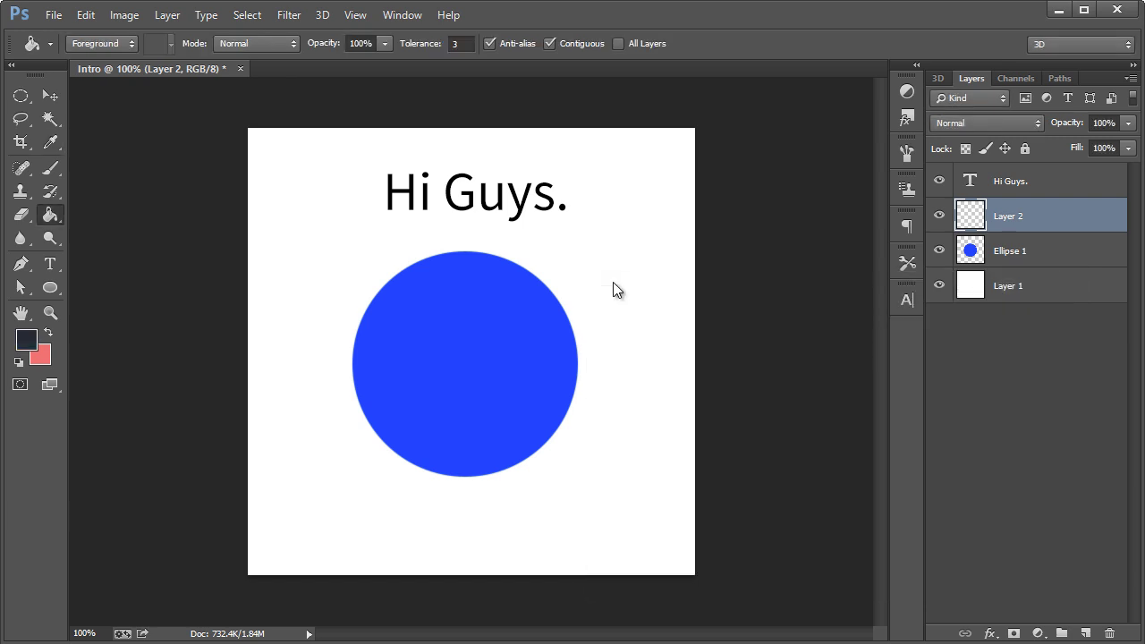
left_click(475, 380)
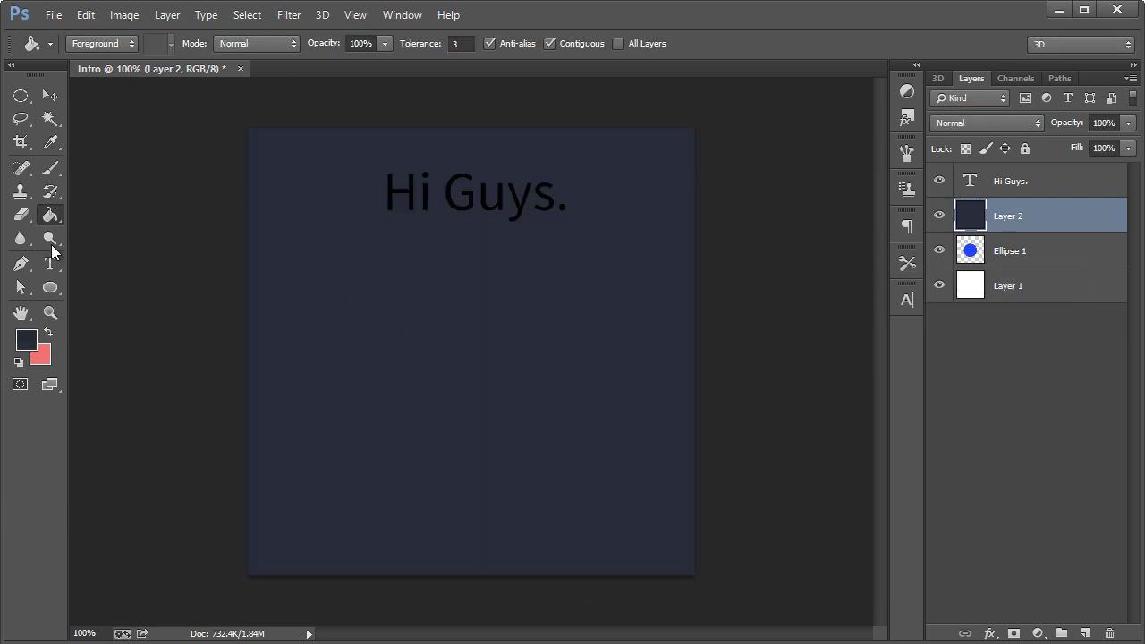
- Change the color of the "Hi Guys." text to a muted light blue (6f81b5)
left_click(50, 95)
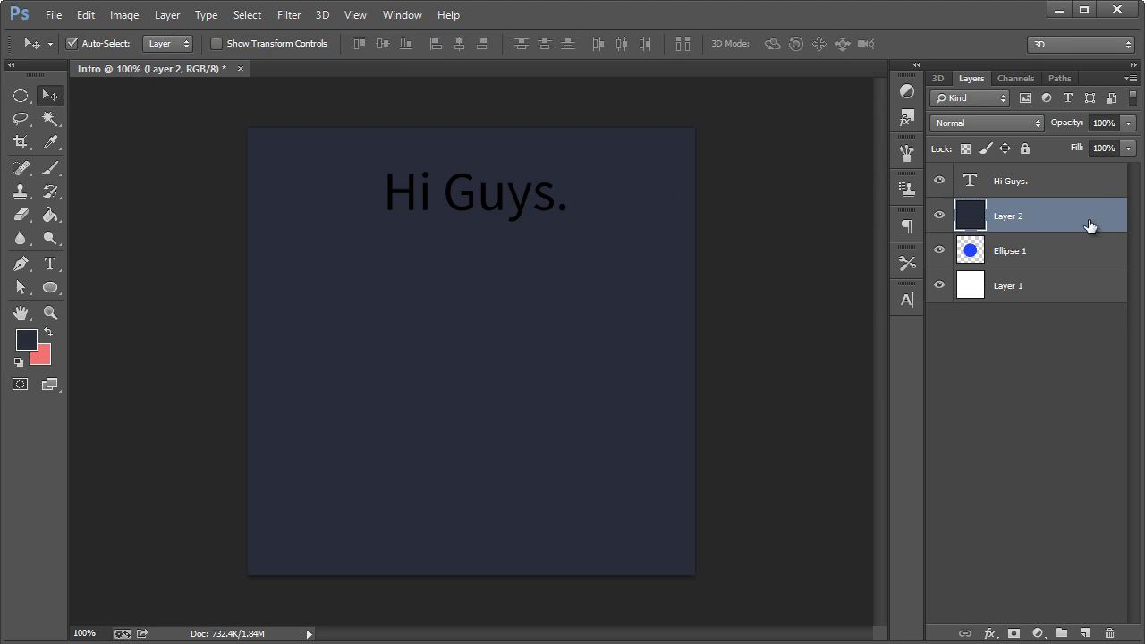
left_click(1087, 191)
left_click(50, 263)
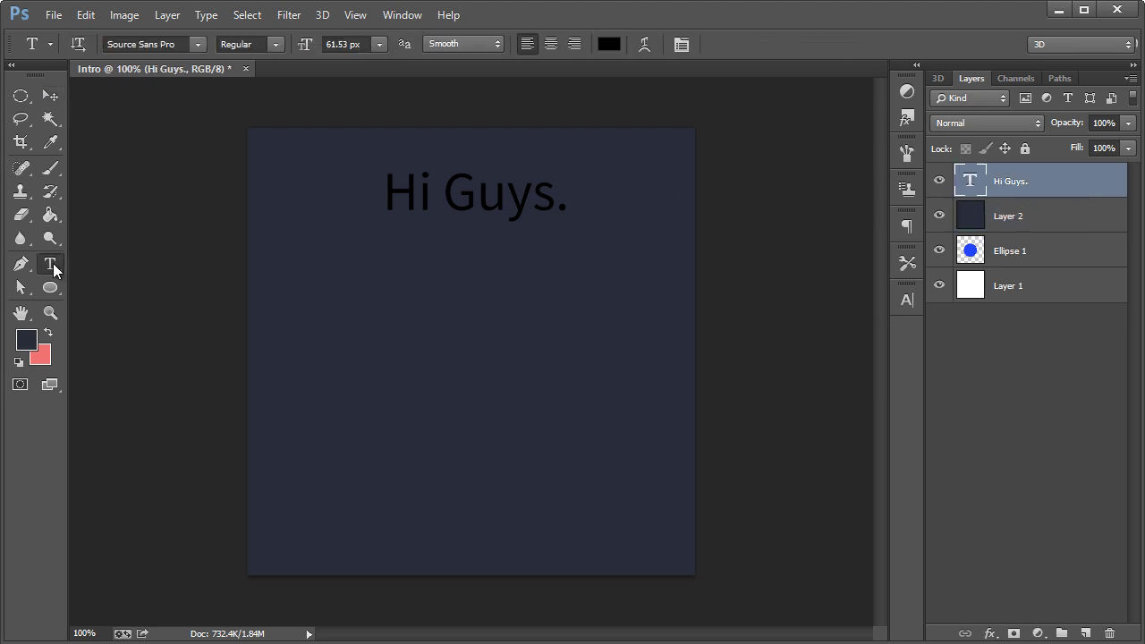
left_click(605, 45)
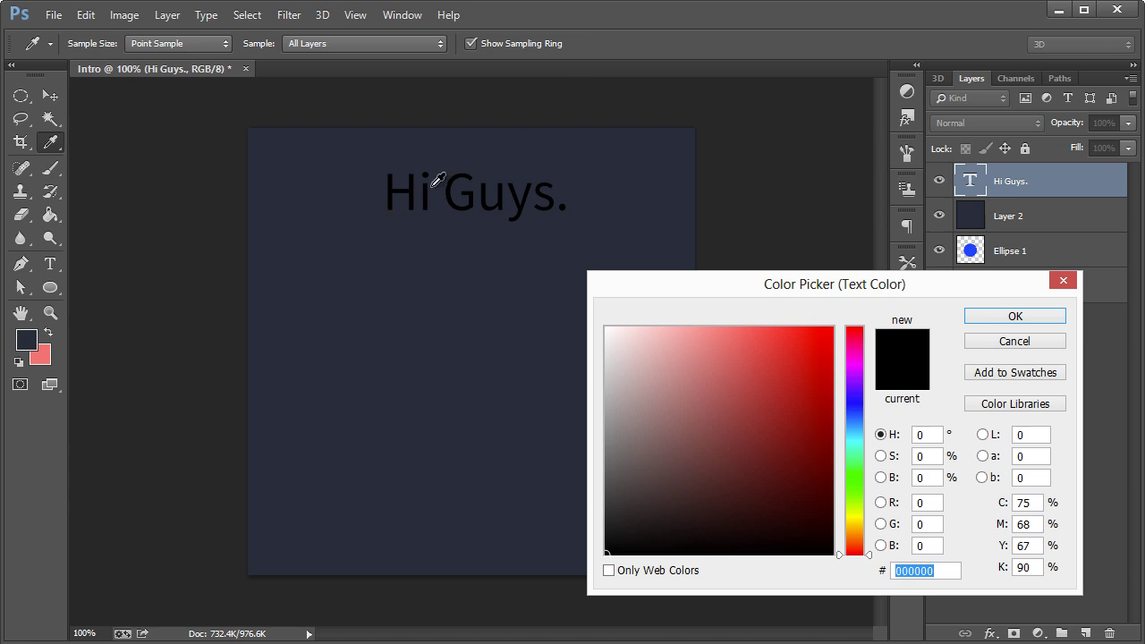
left_click(575, 217)
left_click(744, 398)
left_click(713, 370)
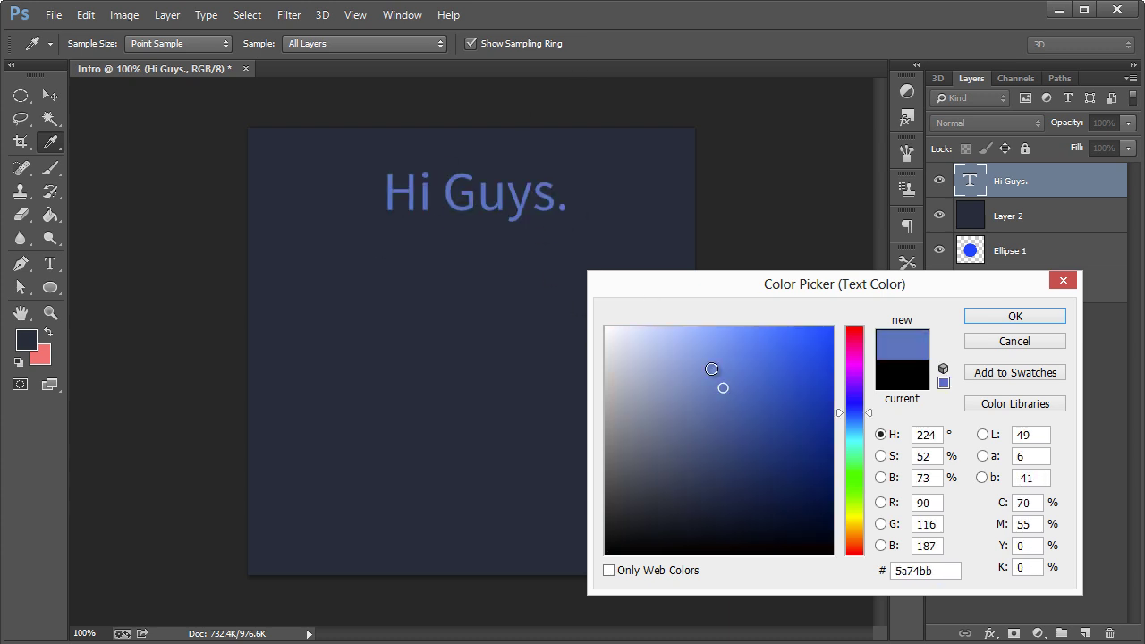
left_click(698, 368)
left_click_drag(685, 380, 693, 393)
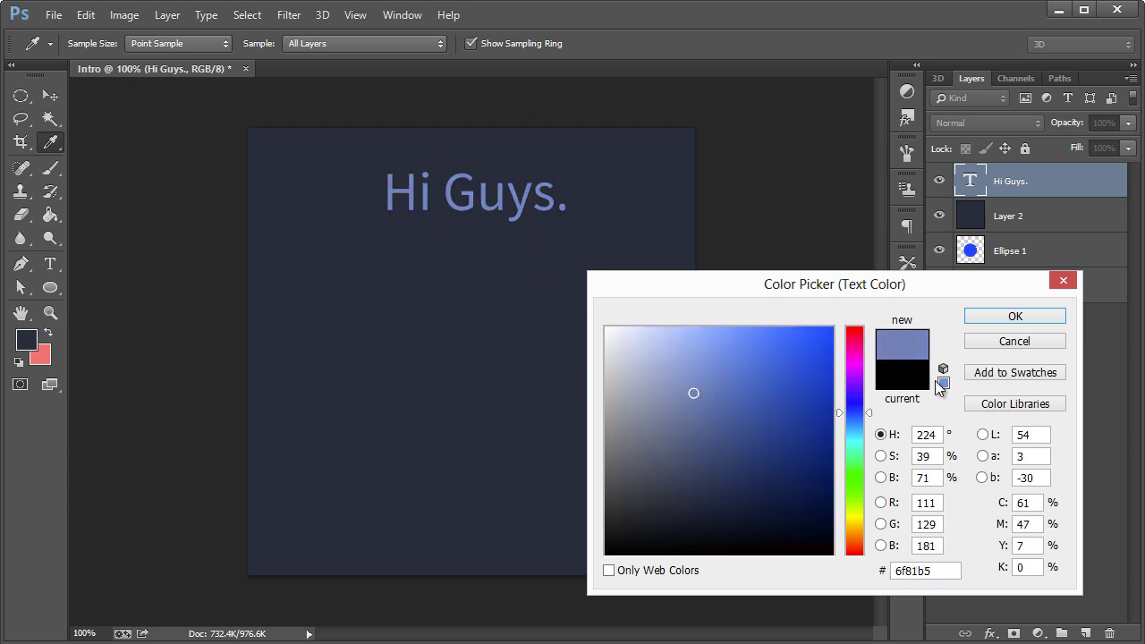
left_click(999, 320)
- Add a Drop Shadow to the "Hi Guys." layer with blend mode Normal and 100% opacity
double_click(1125, 194)
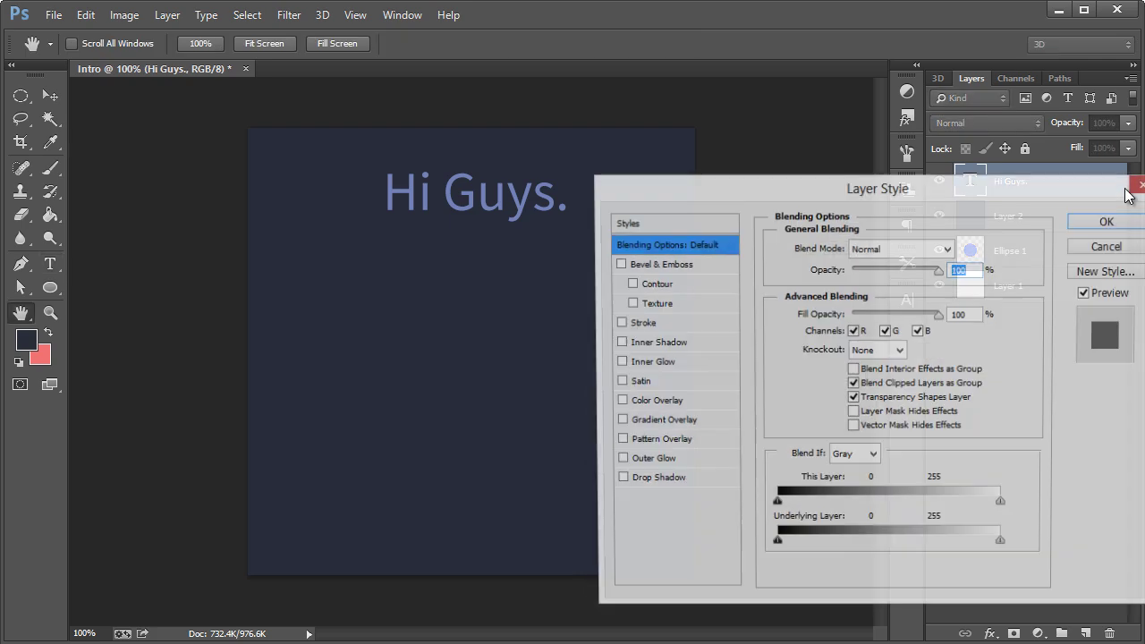
left_click_drag(856, 200, 735, 266)
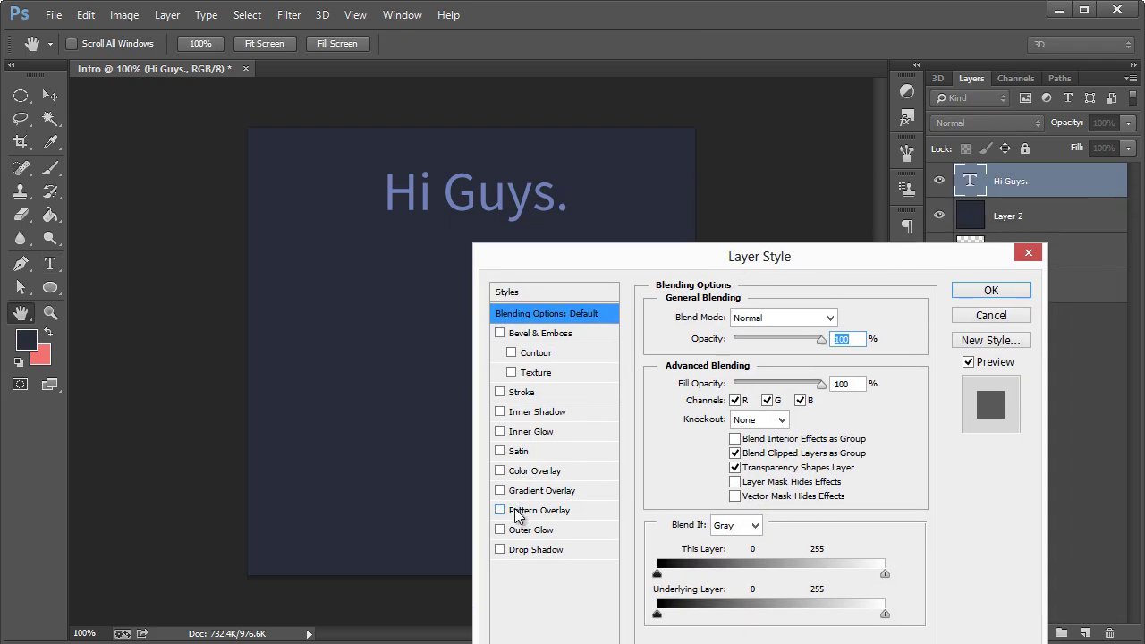
left_click(500, 549)
left_click(533, 549)
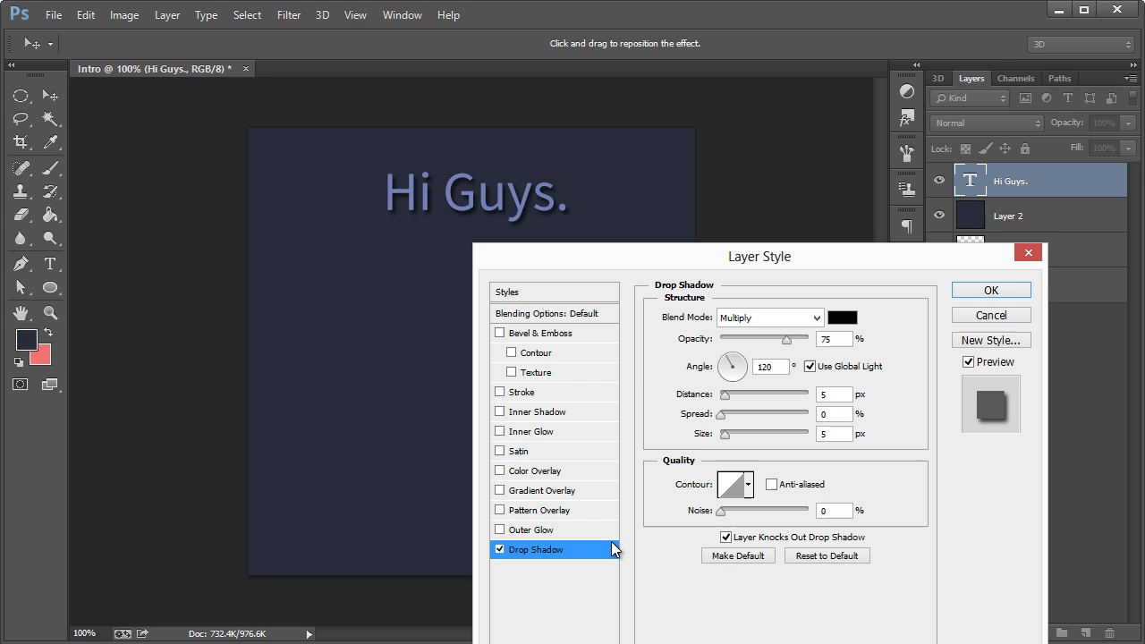
left_click(776, 318)
left_click(742, 2)
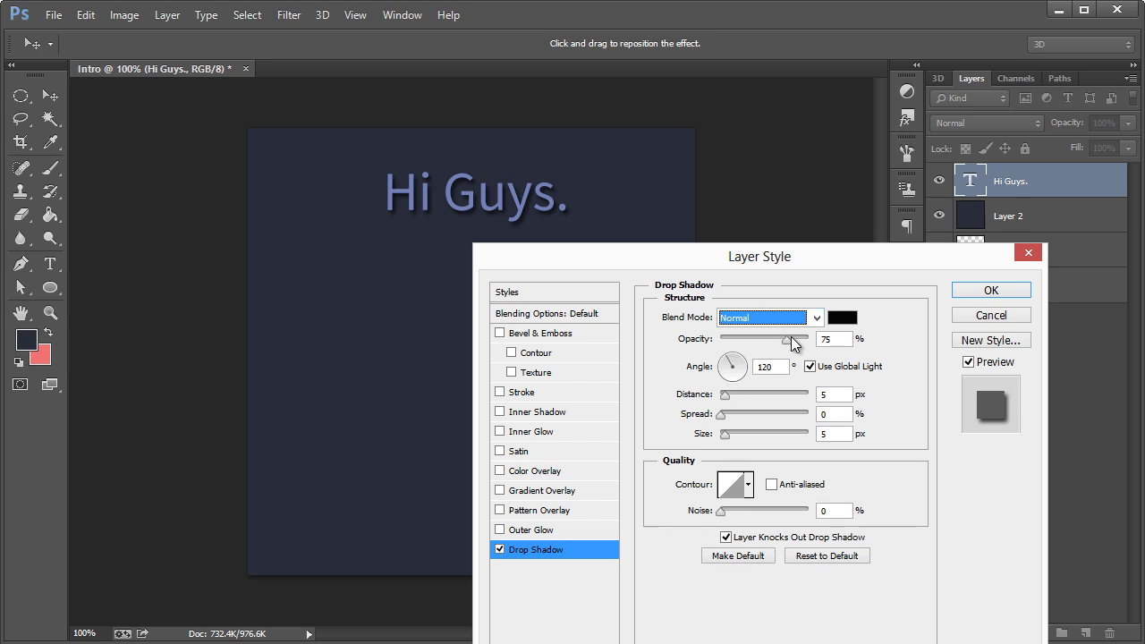
left_click(825, 337)
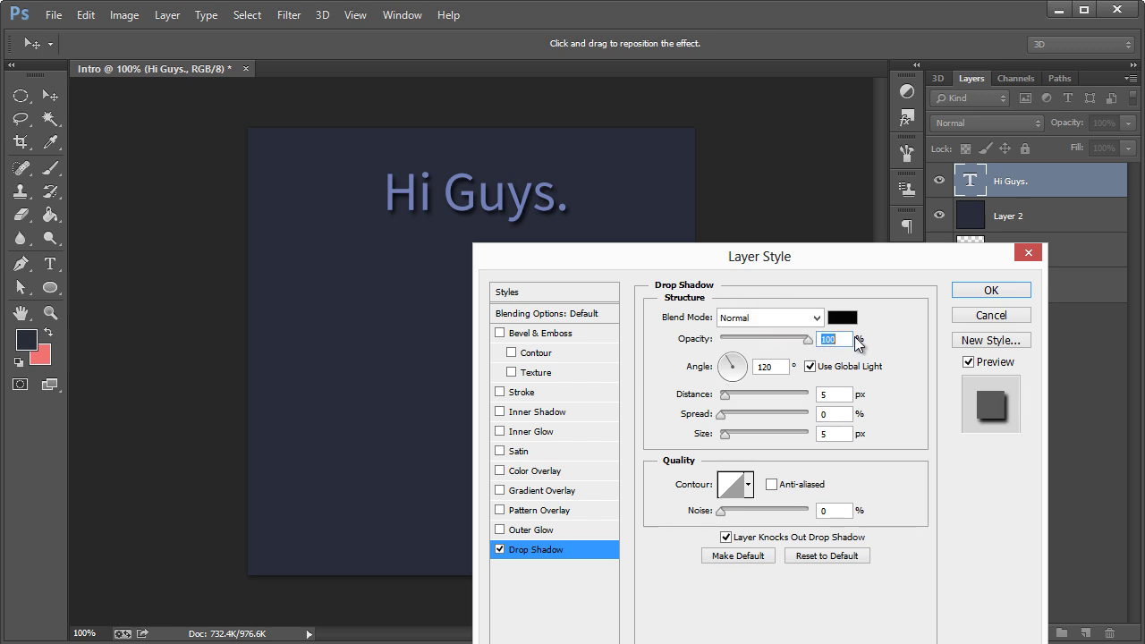
- Set the drop shadow's angle to 90°, size to 0 px and distance to 1 px
double_click(771, 368)
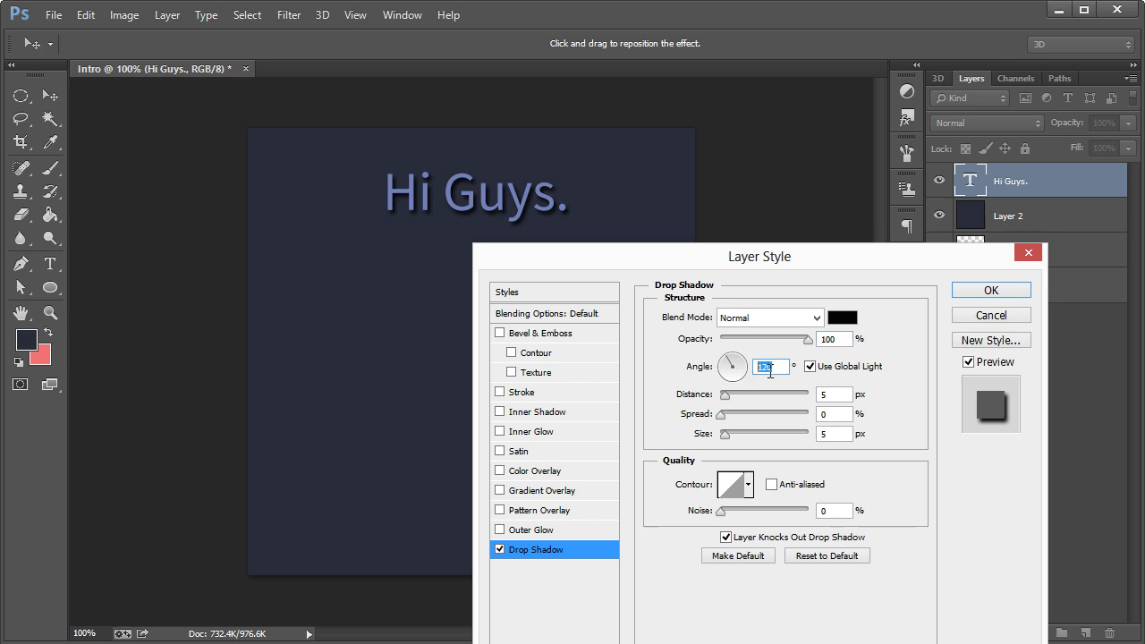
type("90")
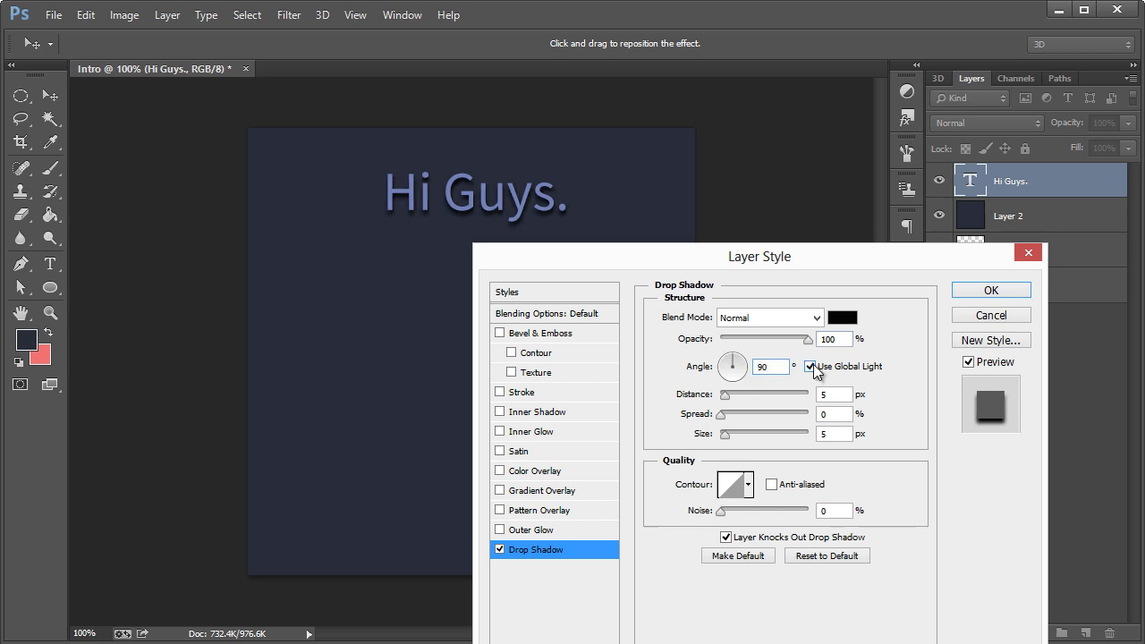
left_click_drag(726, 438, 688, 440)
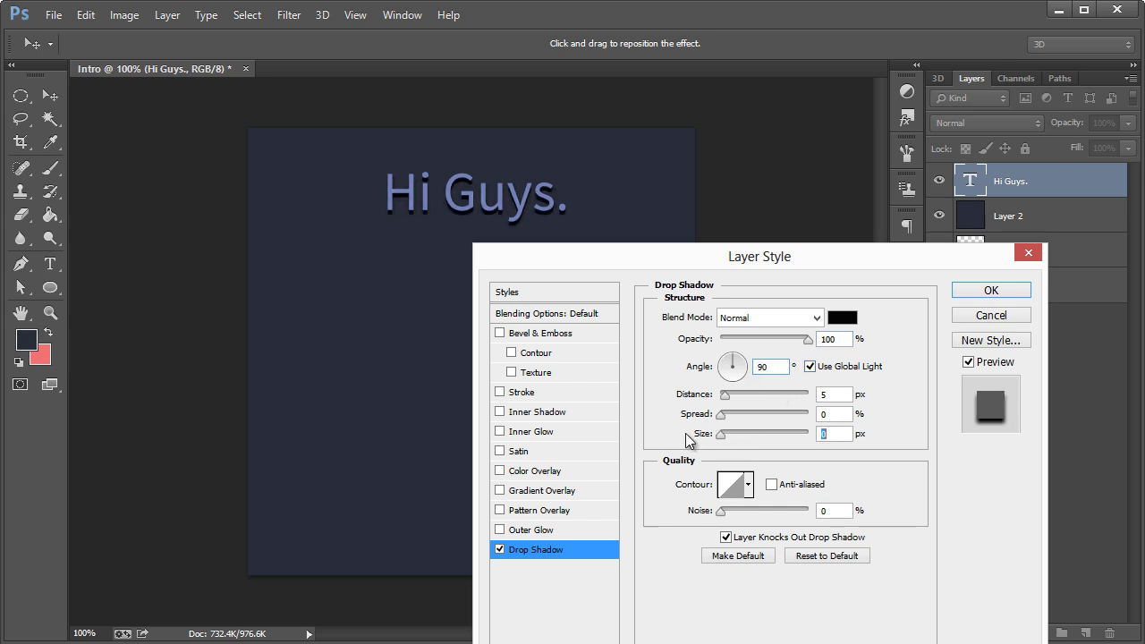
double_click(832, 395)
type("1")
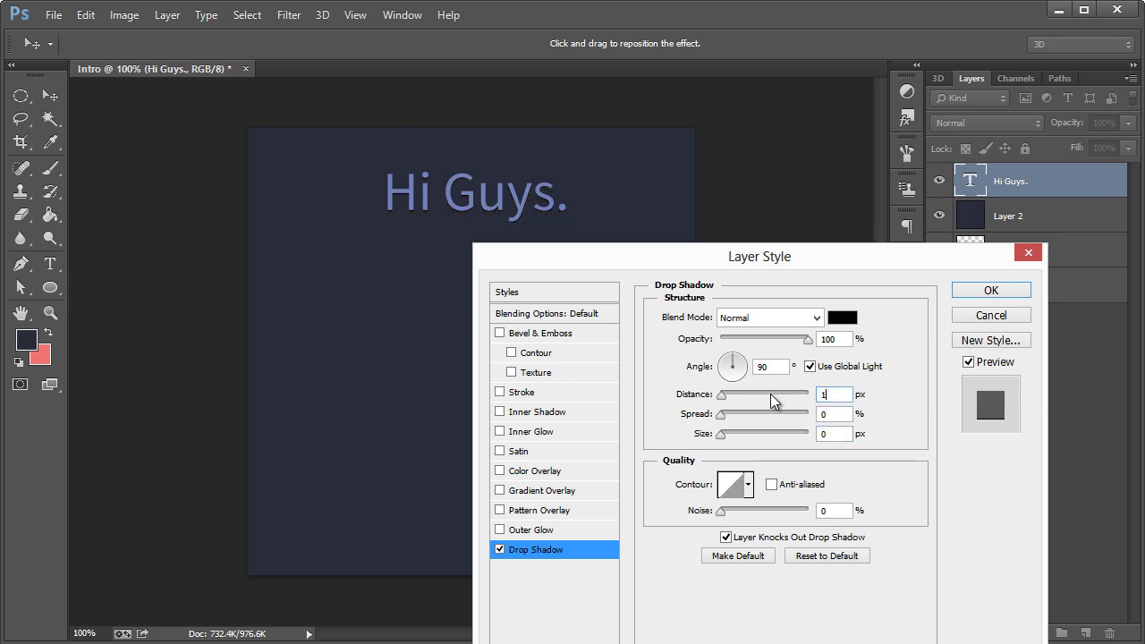
- Change the drop shadow color to a pale version of the text's blue, about bacaf7
left_click(839, 318)
left_click_drag(825, 286, 746, 316)
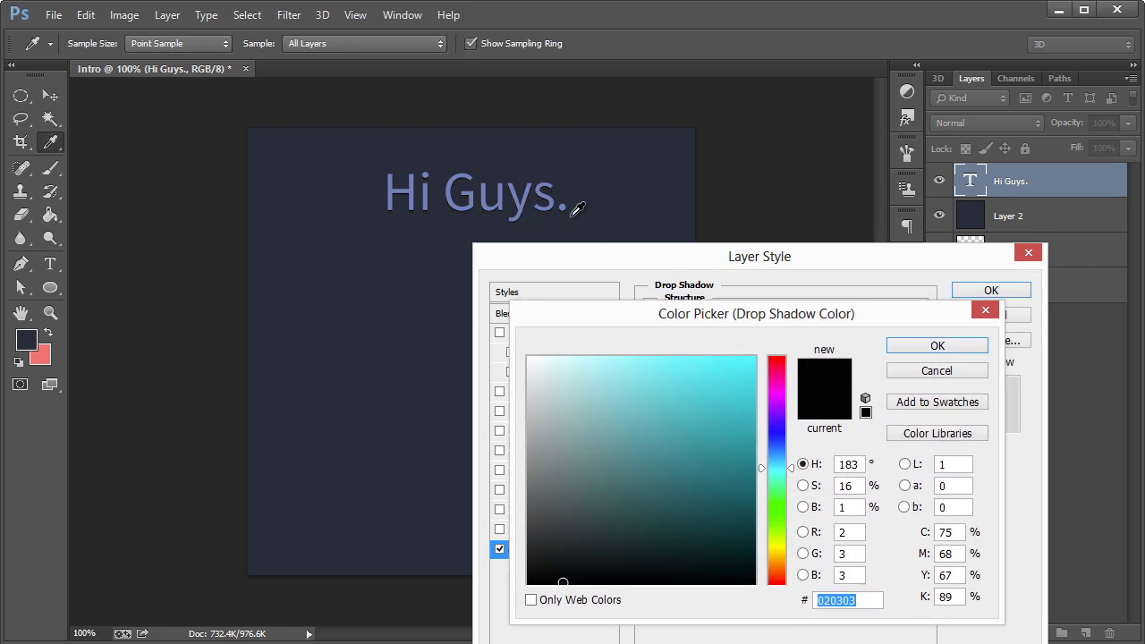
left_click(525, 204)
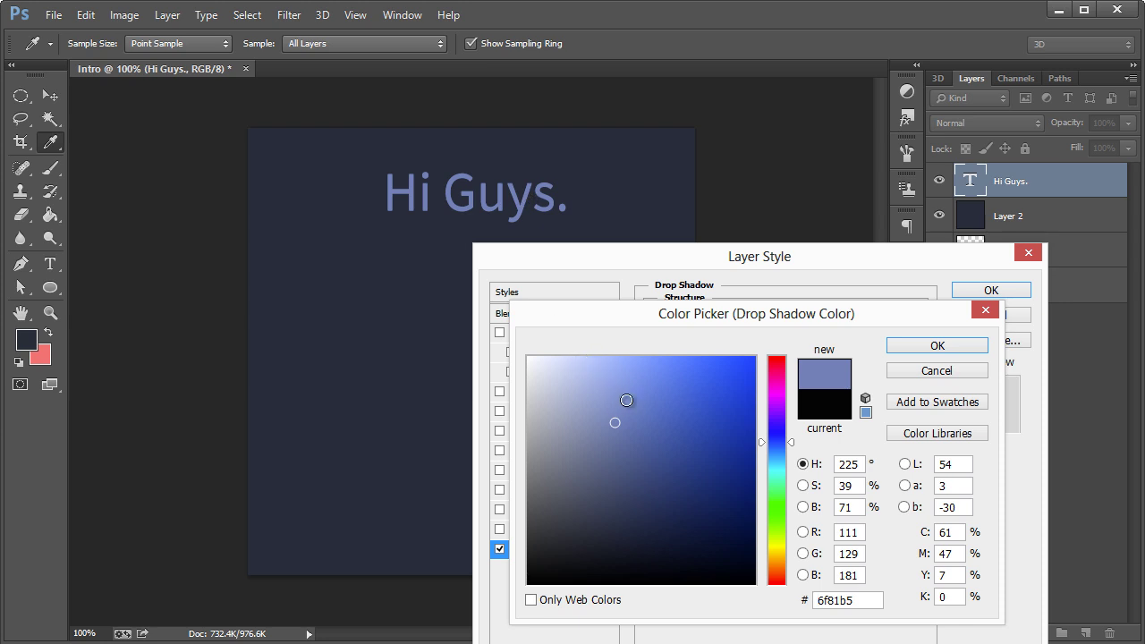
left_click_drag(626, 399, 585, 363)
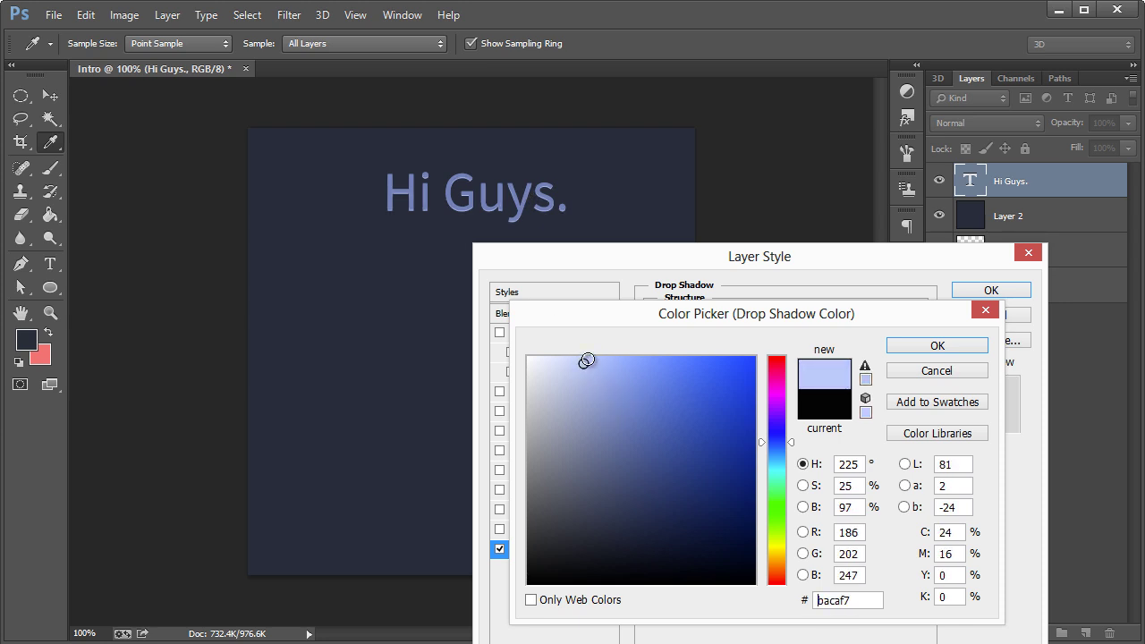
left_click(945, 347)
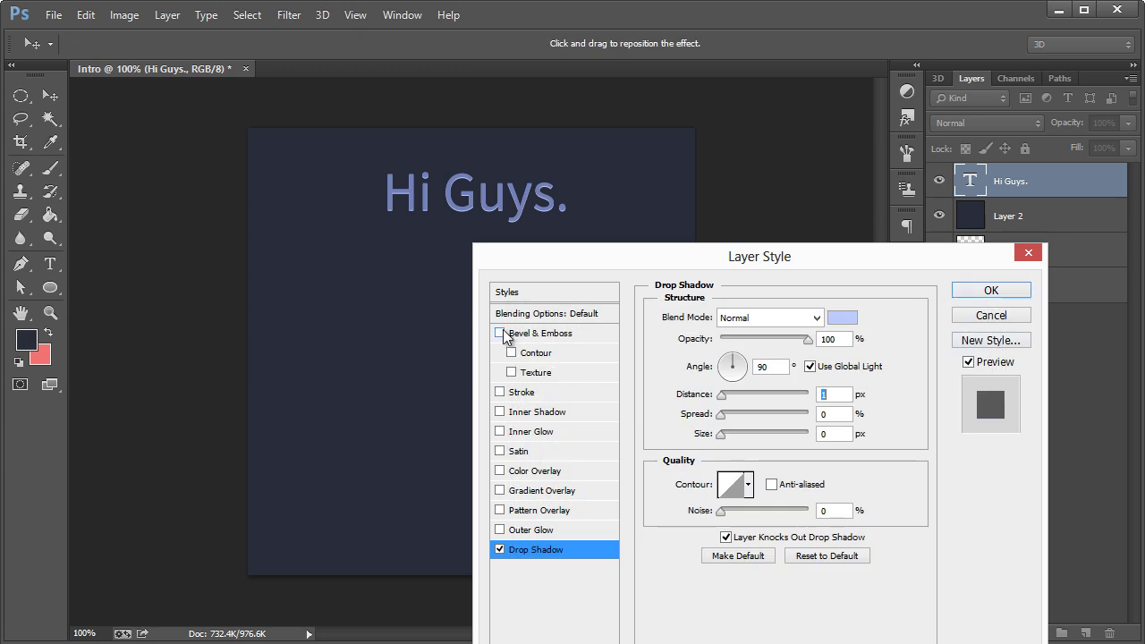
- Add an Inner Shadow to the "Hi Guys." layer with blend mode Normal and 100% opacity
left_click(499, 412)
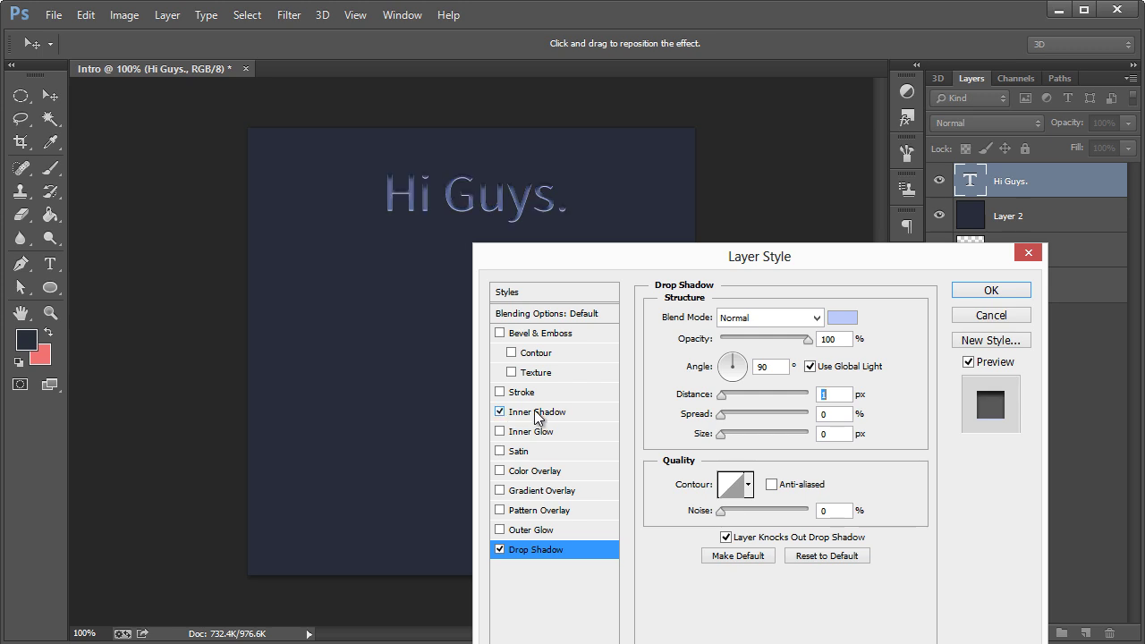
left_click(550, 412)
left_click(741, 324)
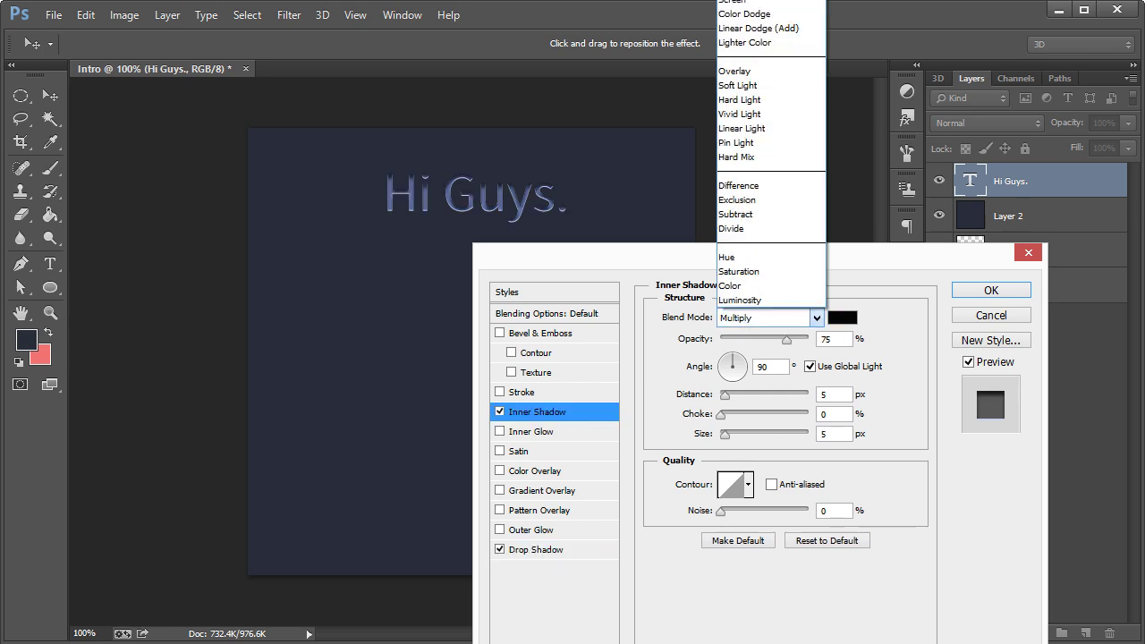
key("Home")
key("Return")
left_click_drag(786, 339, 810, 339)
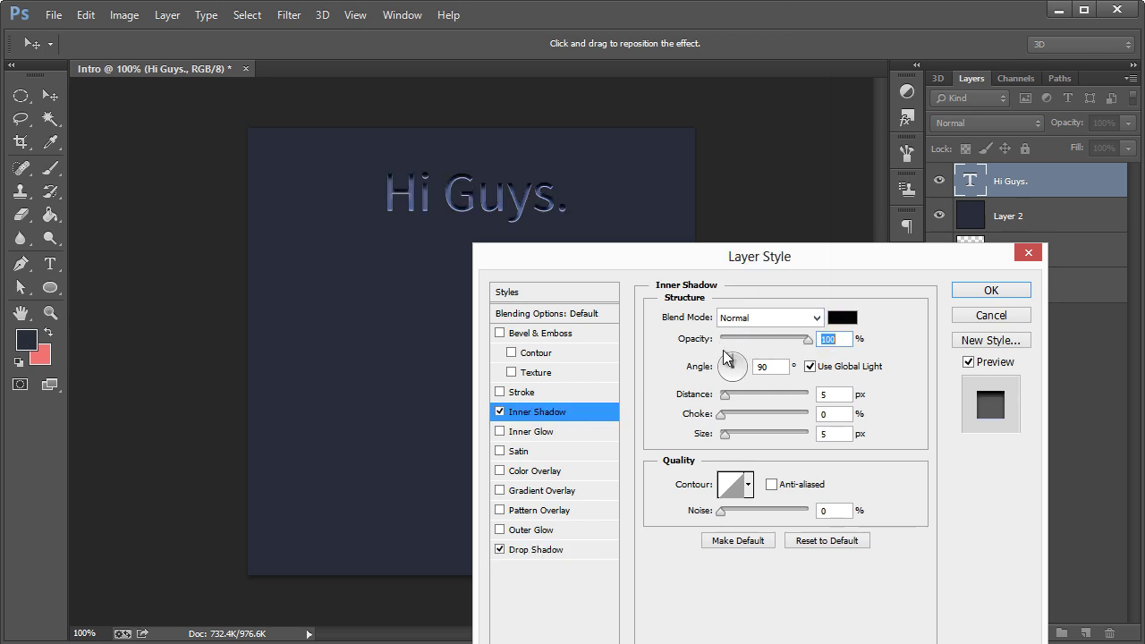
- Turn off global light for the inner shadow and set its angle to 90°, size to 0 px and distance to 1 px
left_click(810, 367)
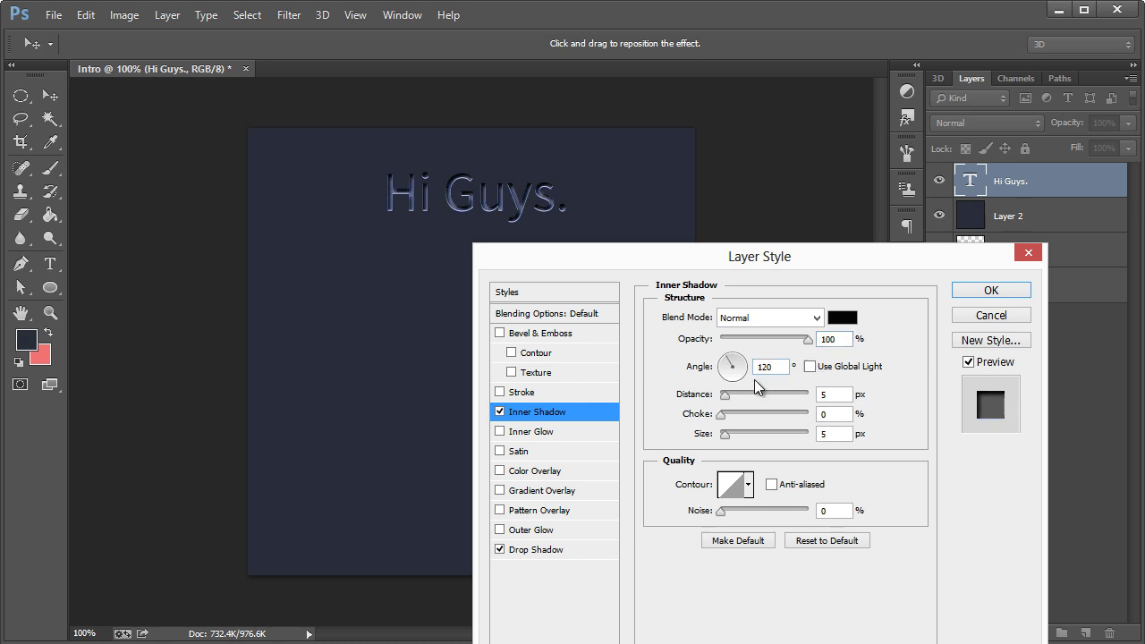
type("90")
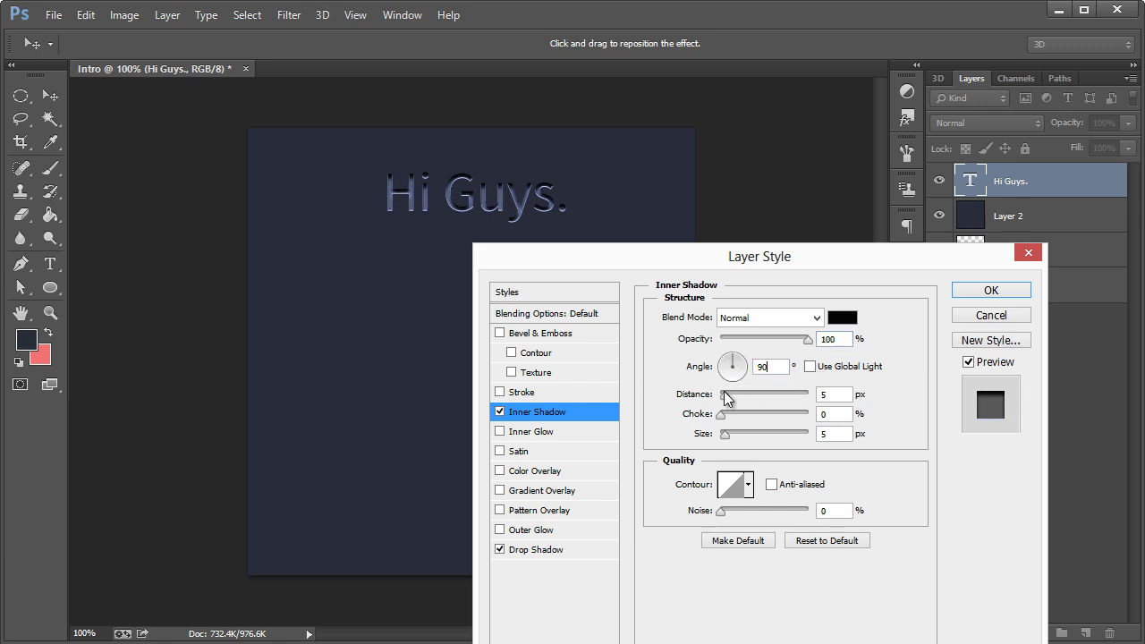
key("Tab")
key("Tab")
key("Tab")
type("0")
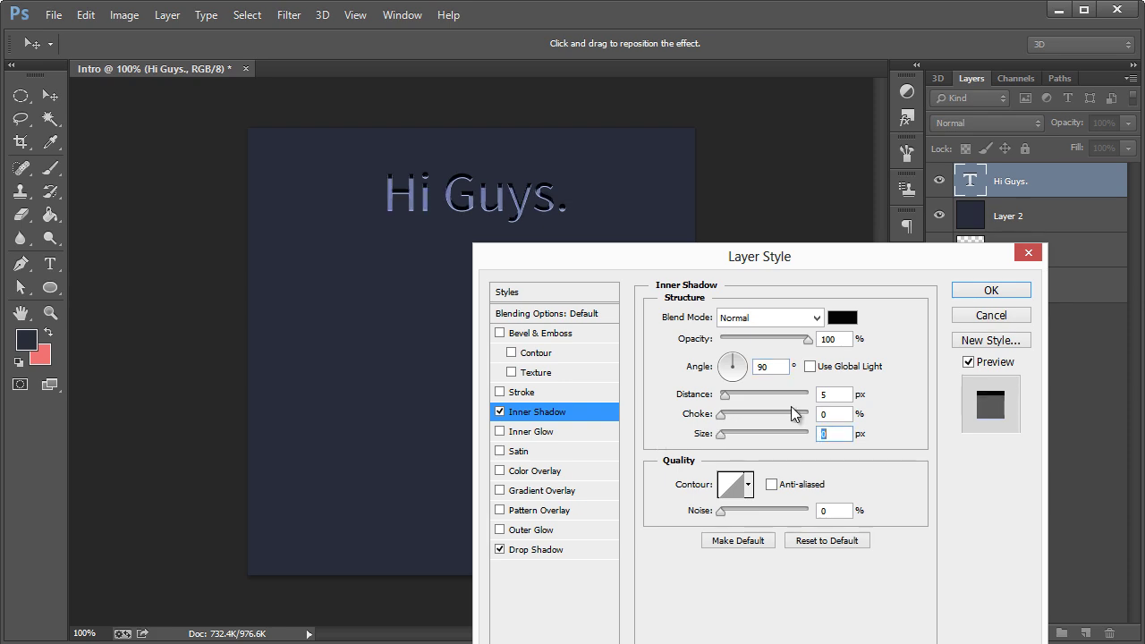
type("1")
- Change the inner shadow color to a dark version of the text's blue (2c3756) and apply the layer style
left_click(839, 319)
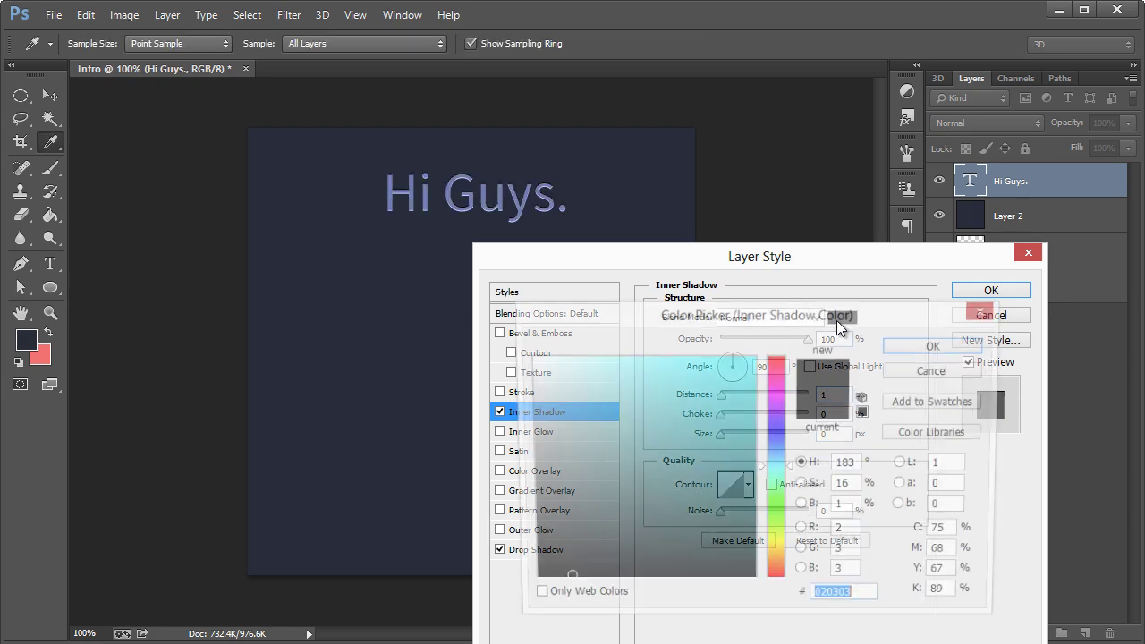
left_click(524, 205)
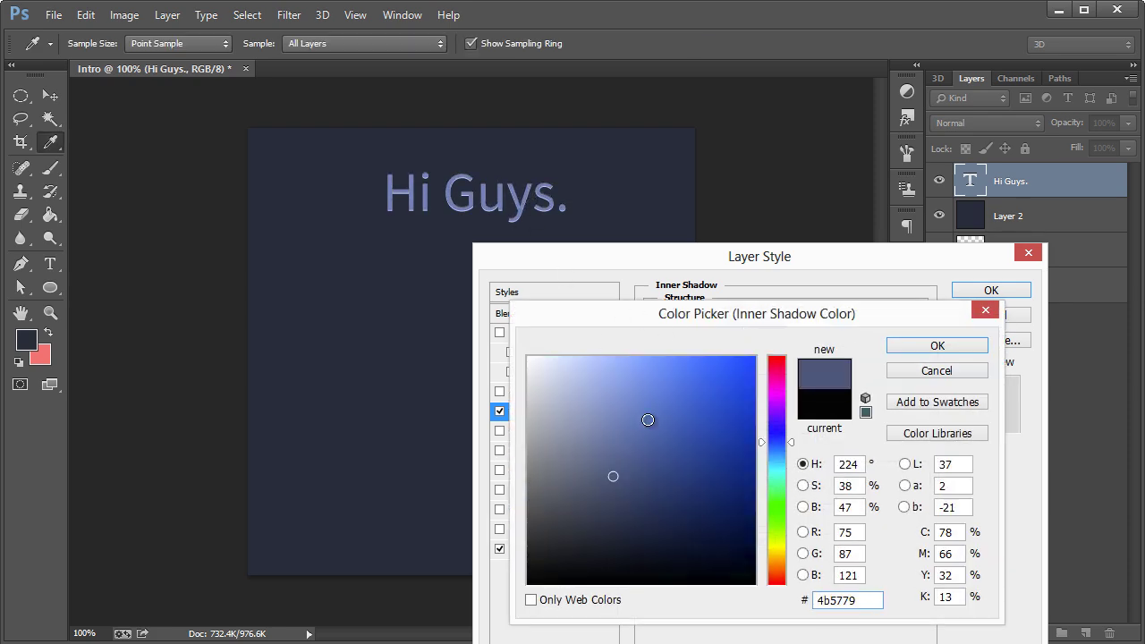
mouse_move(612, 475)
left_mouse_down()
mouse_move(616, 504)
mouse_move(587, 372)
mouse_move(624, 440)
mouse_move(639, 507)
left_mouse_up()
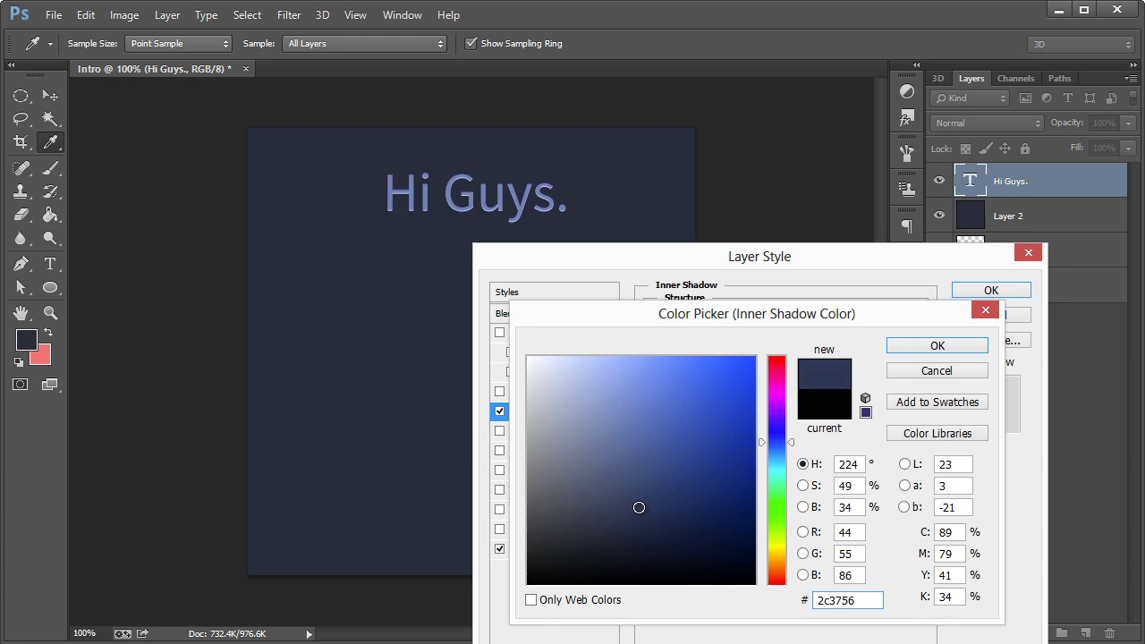
left_click(936, 345)
left_click(990, 289)
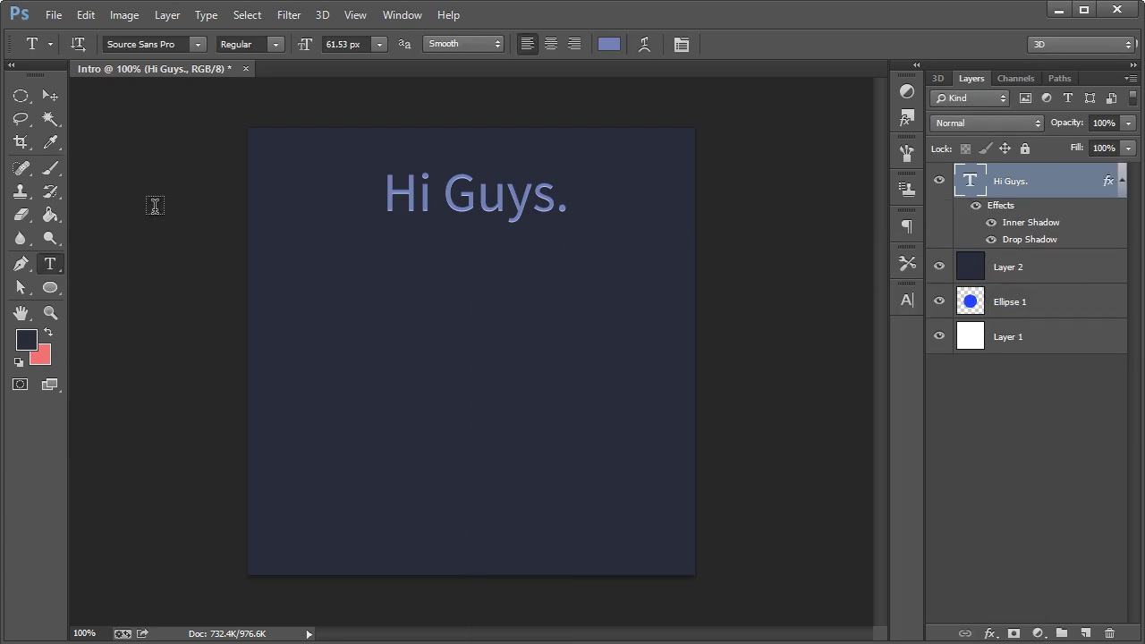
- Enlarge the "Hi Guys." text with Free Transform to most of the canvas width and place it near the canvas center
left_click(50, 97)
key("ctrl+t")
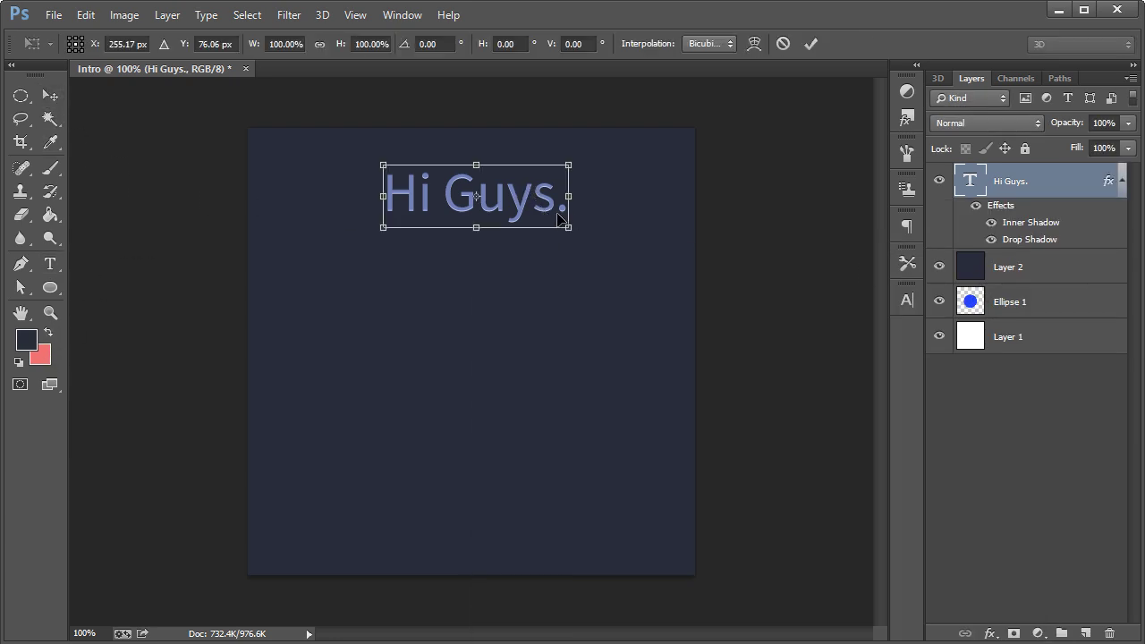
left_click_drag(566, 223, 538, 319)
left_click_drag(688, 380, 658, 368)
left_click(50, 95)
left_click(304, 166)
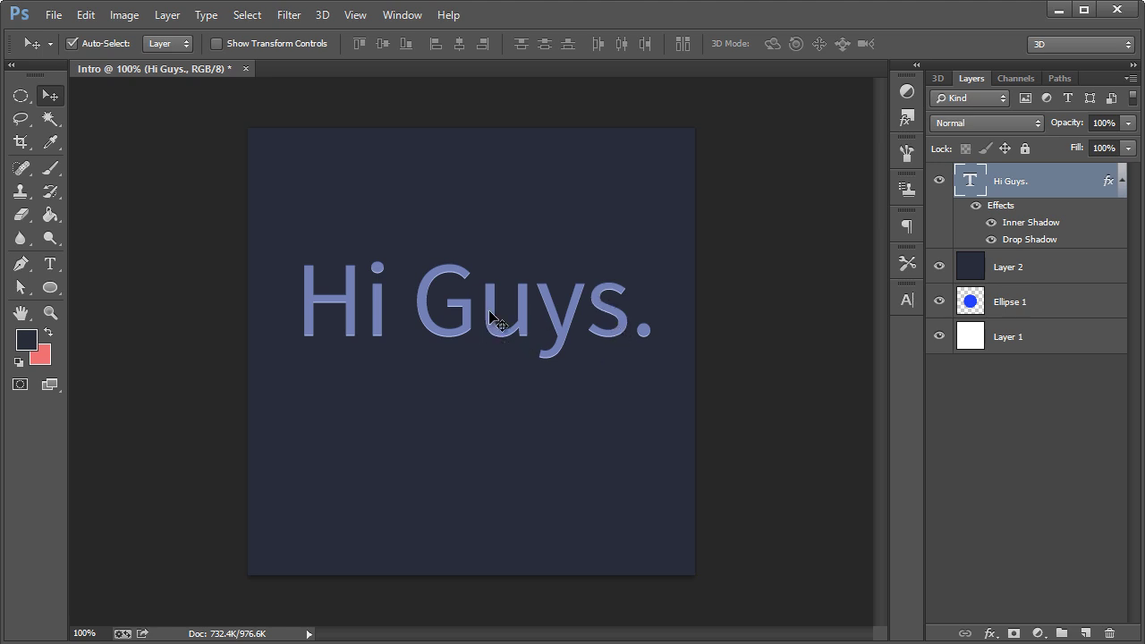
left_click_drag(473, 327, 462, 360)
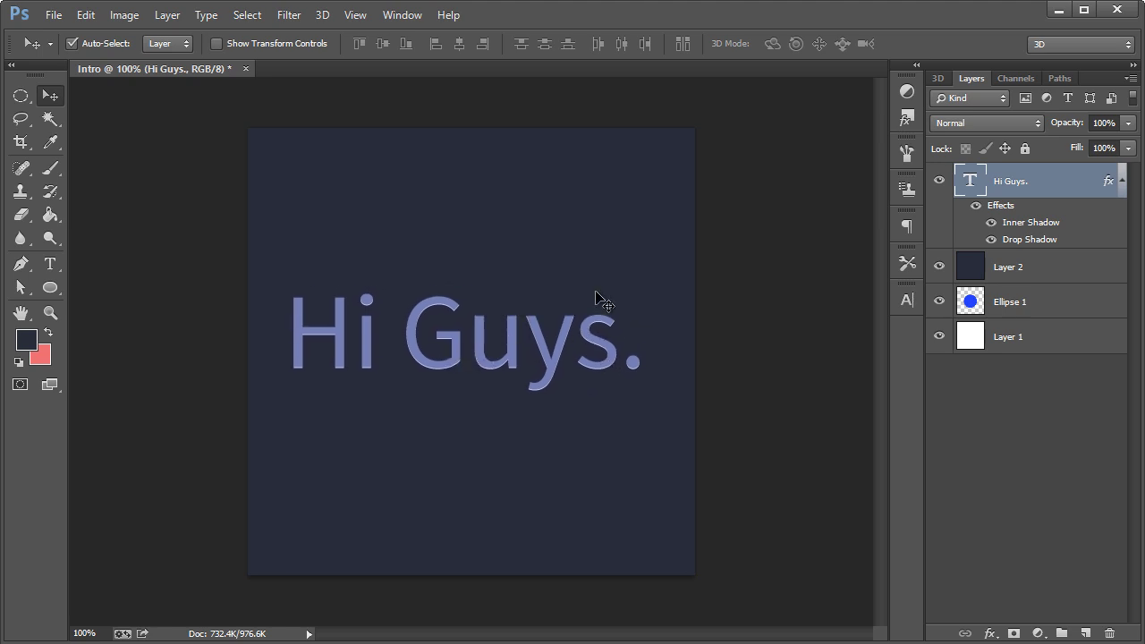
left_click_drag(575, 333, 580, 331)
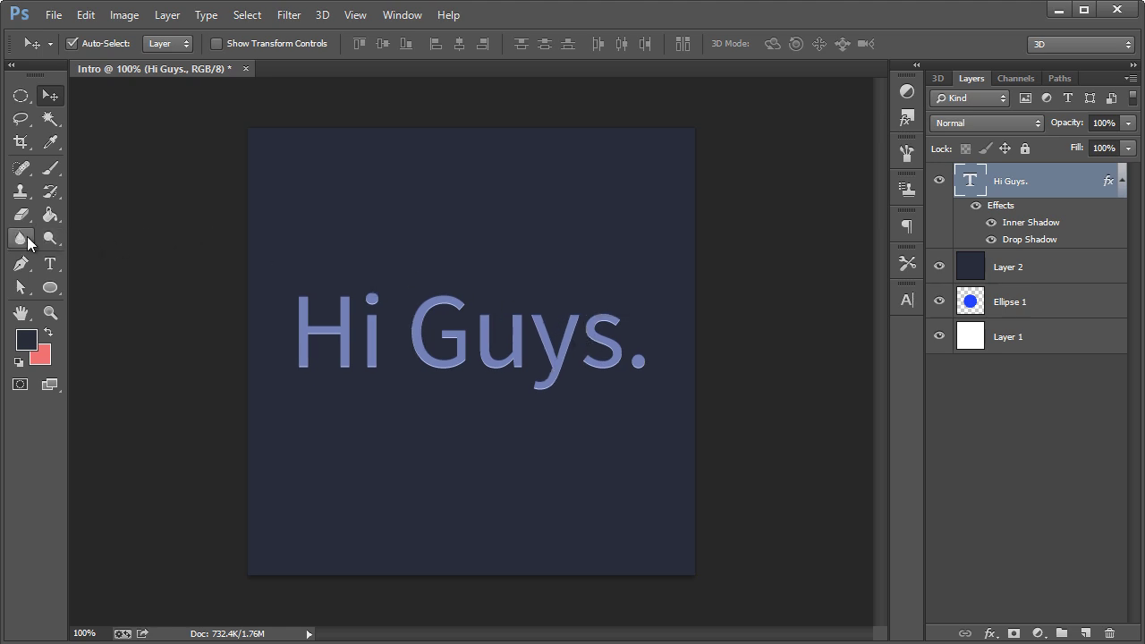
- Move the "Hi Guys." text straight up to the upper part of the canvas
left_click(32, 113)
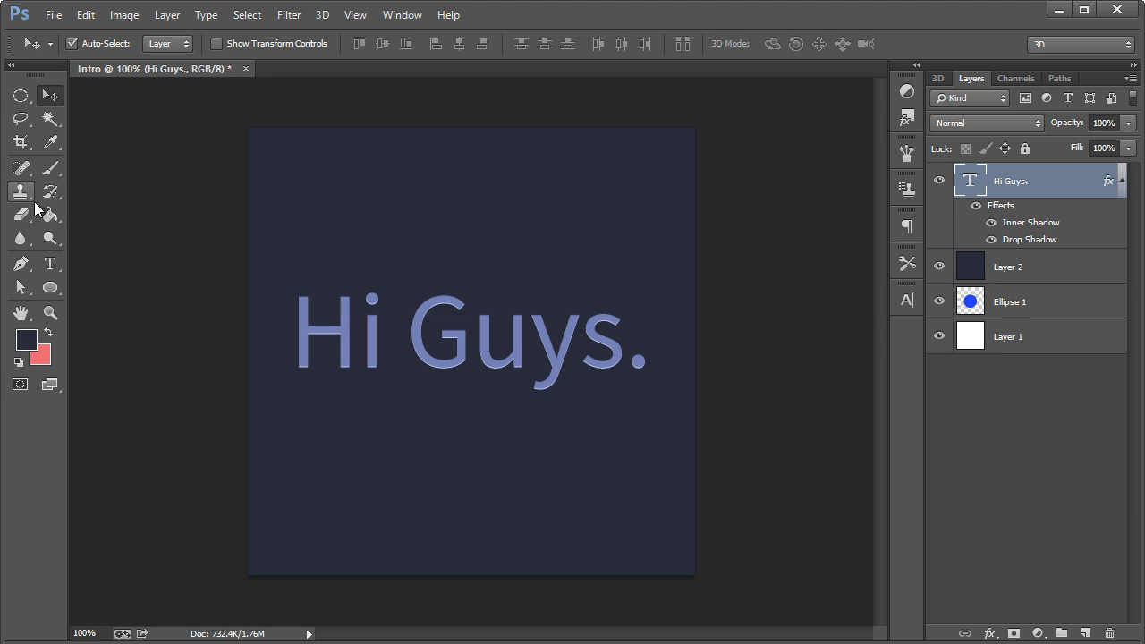
left_click(20, 264)
left_click(95, 261)
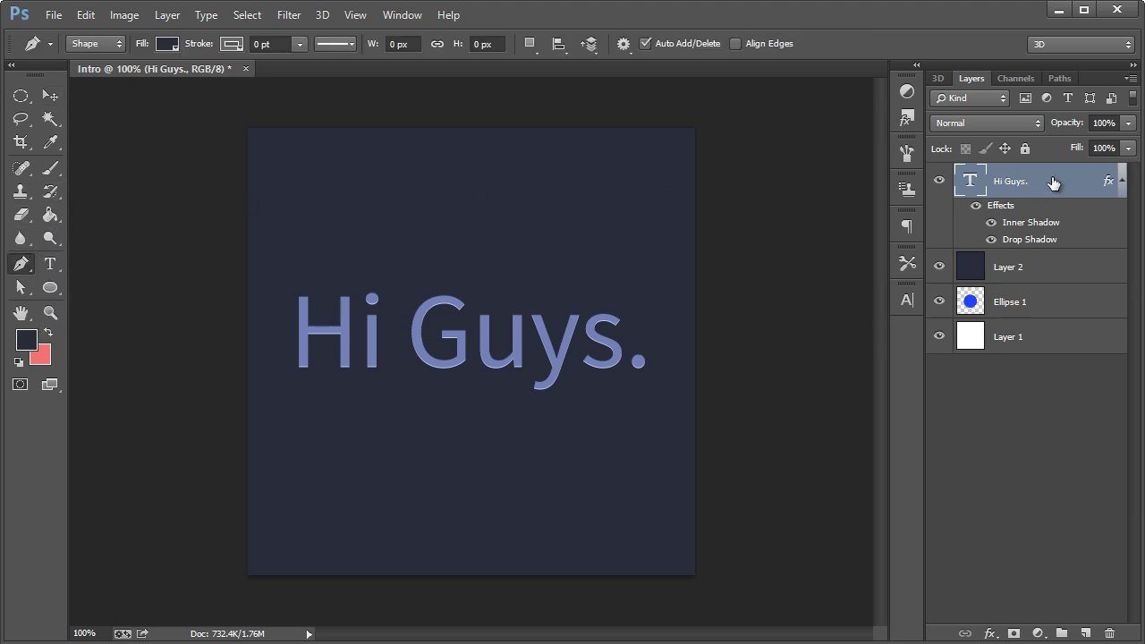
left_click(42, 98)
left_click_drag(631, 325, 625, 209)
- Prepare the Pen tool in Shape mode and set the foreground color to white (ffffff)
left_click(29, 262)
left_click(92, 260)
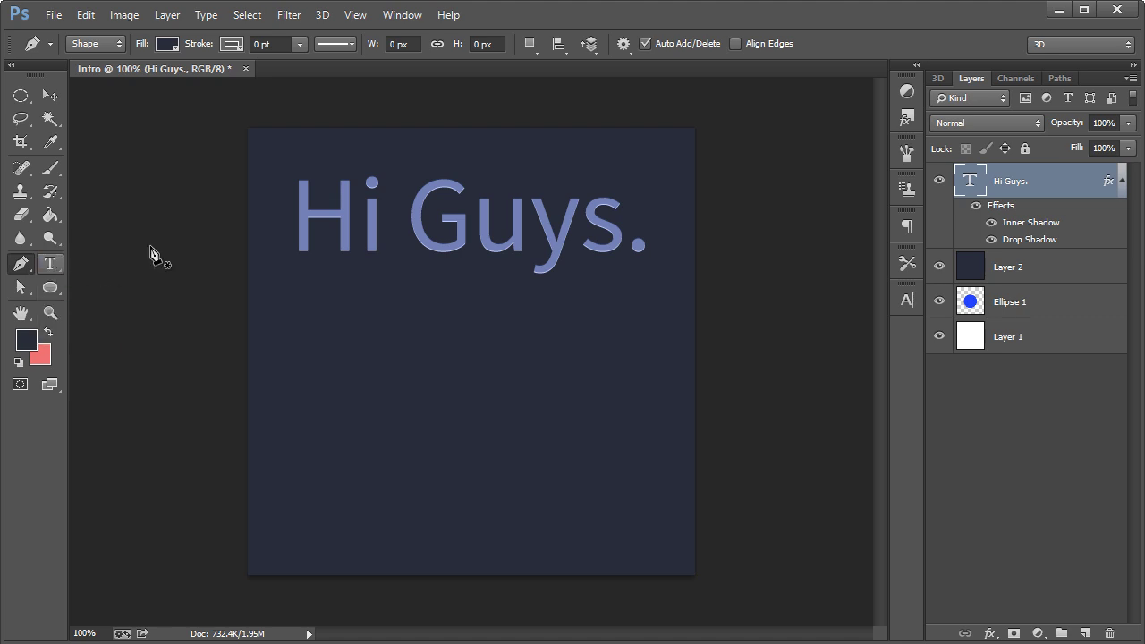
left_click(76, 46)
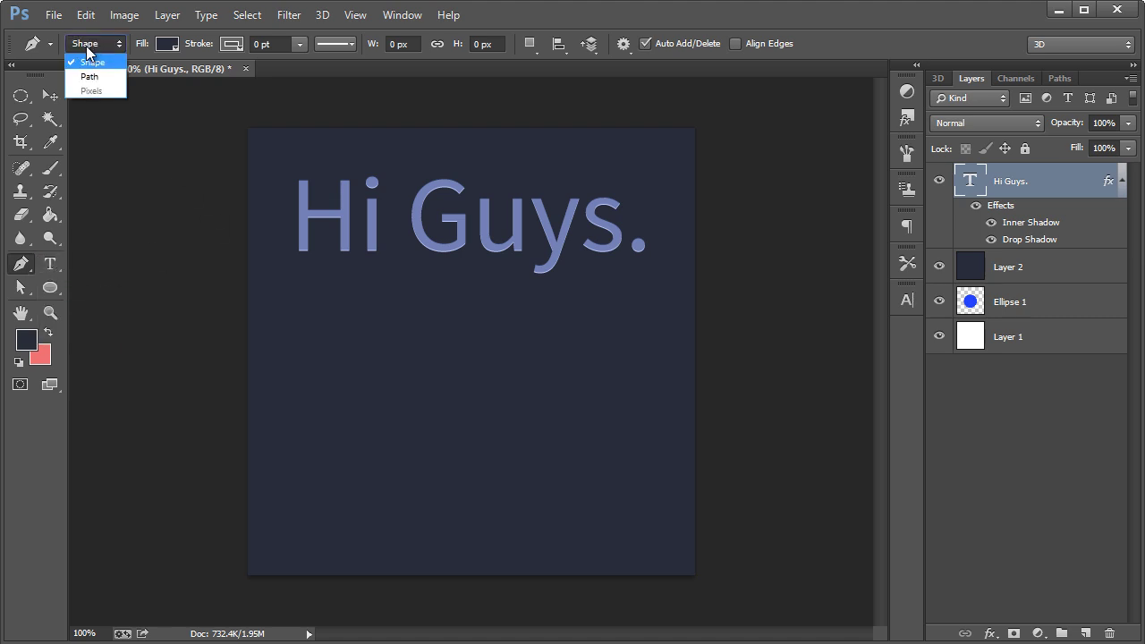
left_click(87, 60)
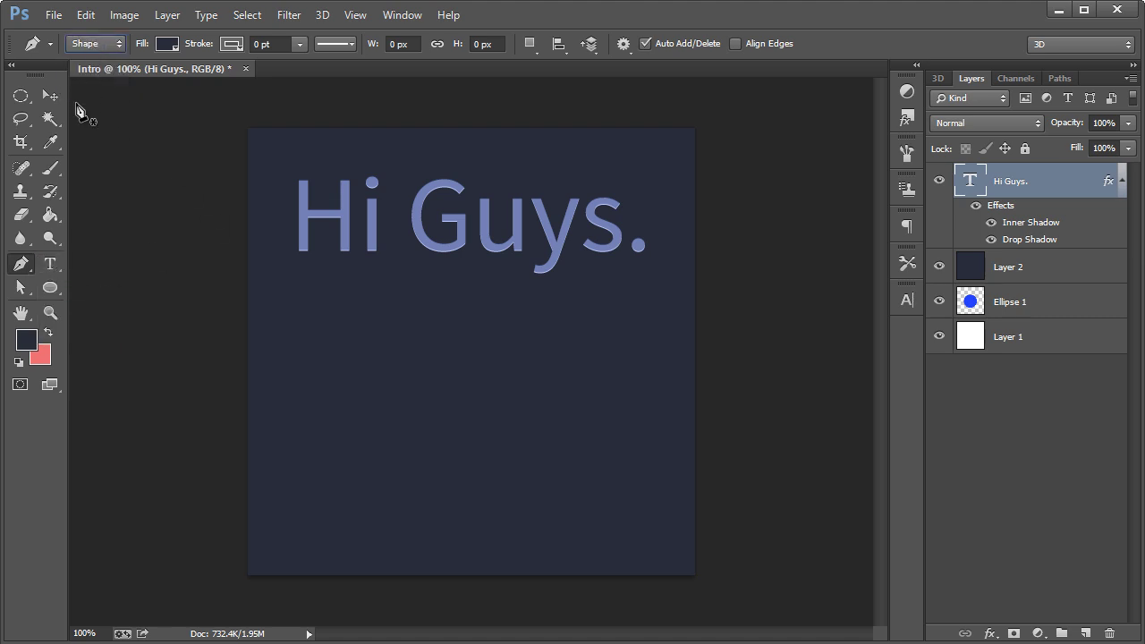
left_click(92, 44)
left_click(93, 41)
left_click(44, 333)
left_click(30, 344)
type("ffffff")
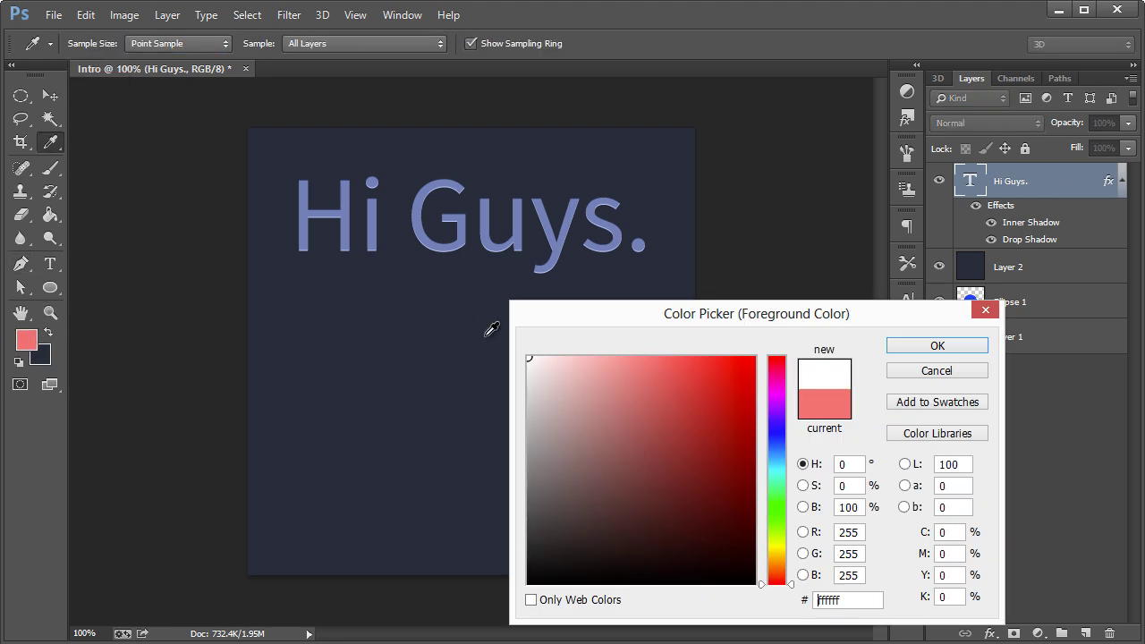
key("Return")
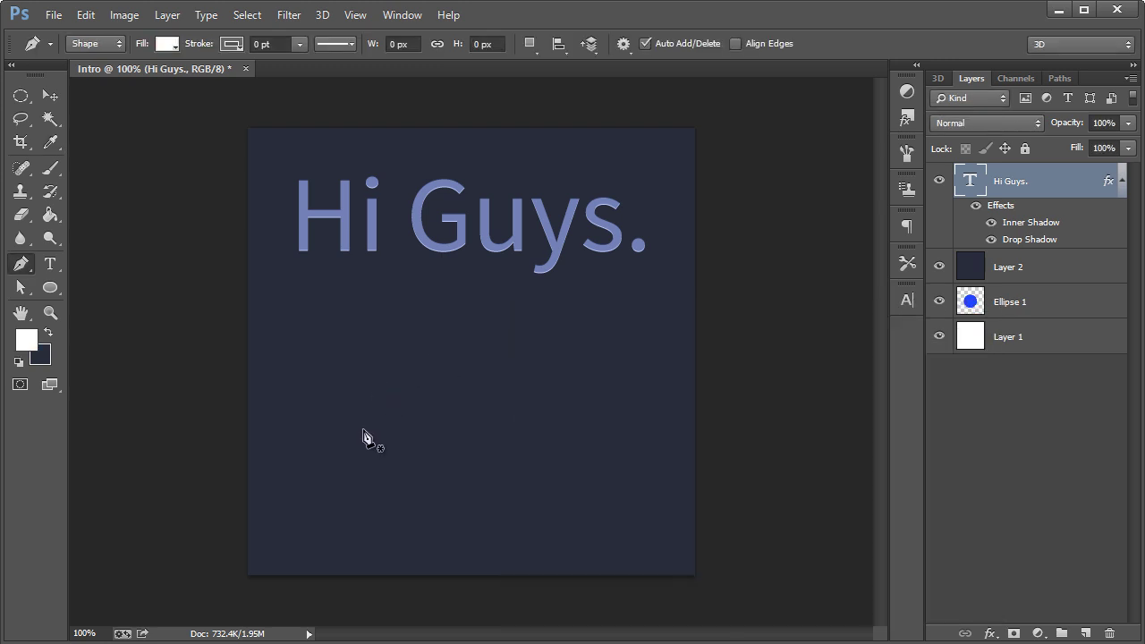
- Draw a closed seven-point white polygon with straight edges below the text, about 232 by 162 px
left_click(354, 430)
left_click(451, 364)
left_click(544, 410)
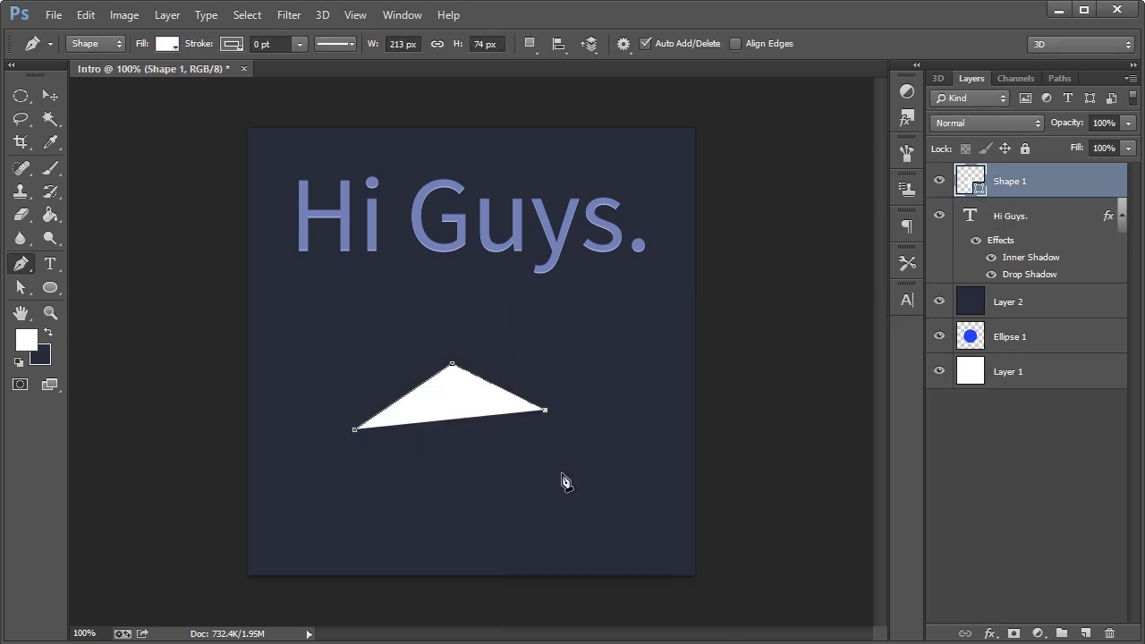
left_click(562, 473)
left_click_drag(409, 509, 404, 515)
left_click(461, 413)
left_click(368, 440)
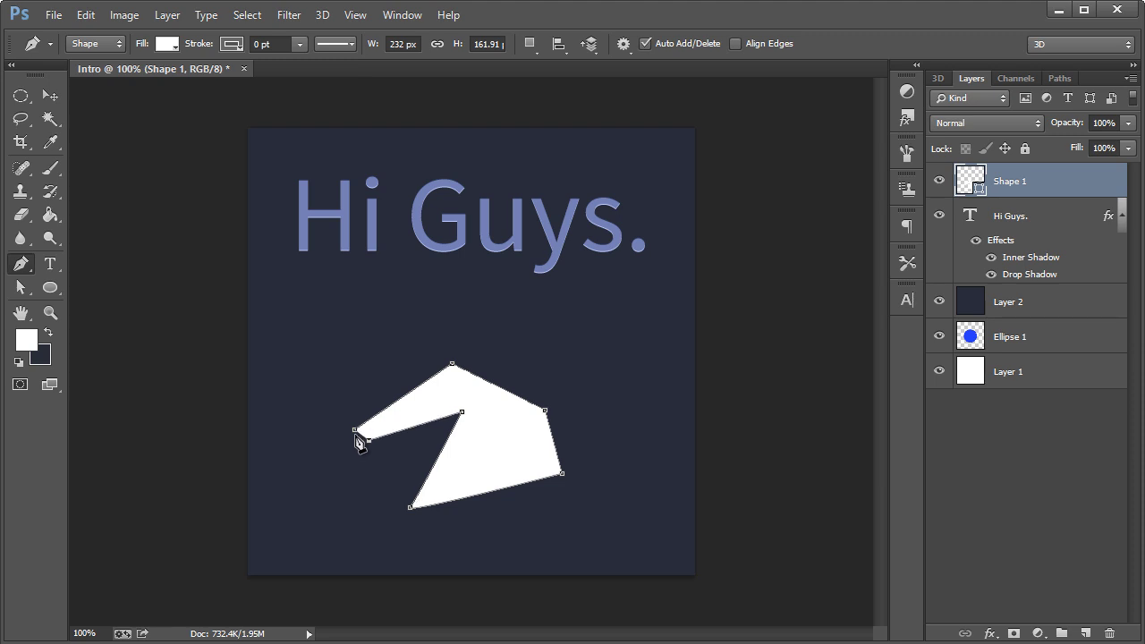
left_click(354, 429)
- Undo the straight-edged polygon back to its first anchor point
key("ctrl+alt+z")
key("ctrl+alt+z")
key("ctrl+alt+z")
key("ctrl+alt+z")
key("ctrl+alt+z")
key("ctrl+alt+z")
key("ctrl+alt+z")
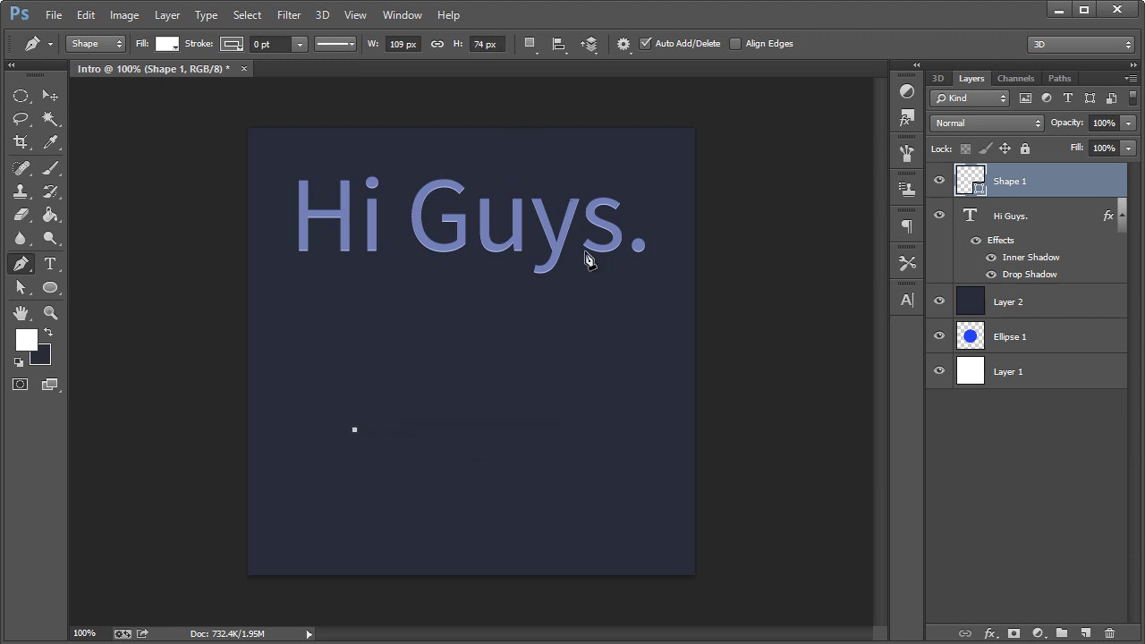
- Draw a closed, curved white shape with the Pen tool below the text, about 328 by 230 px
left_click_drag(433, 381, 517, 414)
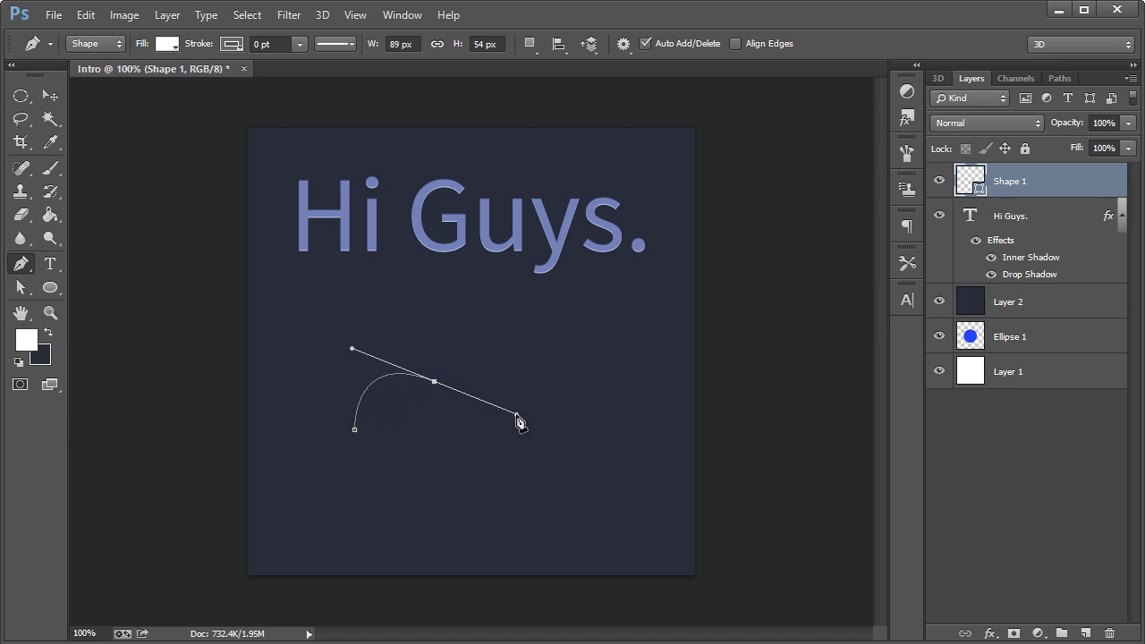
left_click_drag(569, 347, 591, 291)
left_click_drag(633, 439, 586, 490)
left_click_drag(506, 462, 362, 447)
left_click(354, 430)
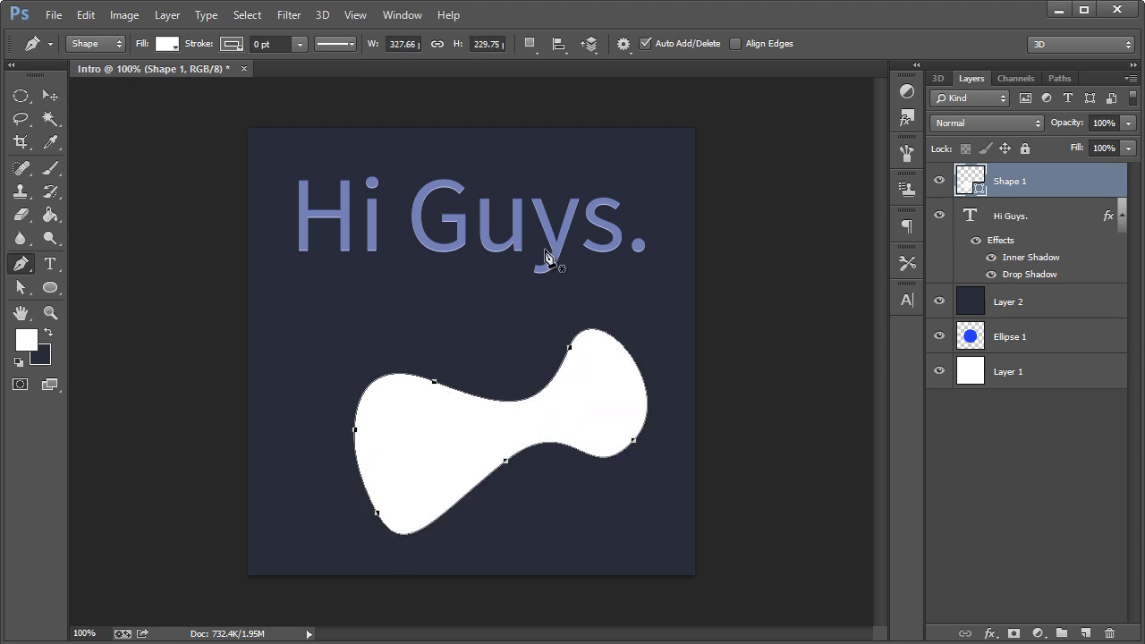
- Reshape the white shape with the Direct Selection Tool by moving its two upper anchor points and the right anchor's curve handle
left_click(19, 288)
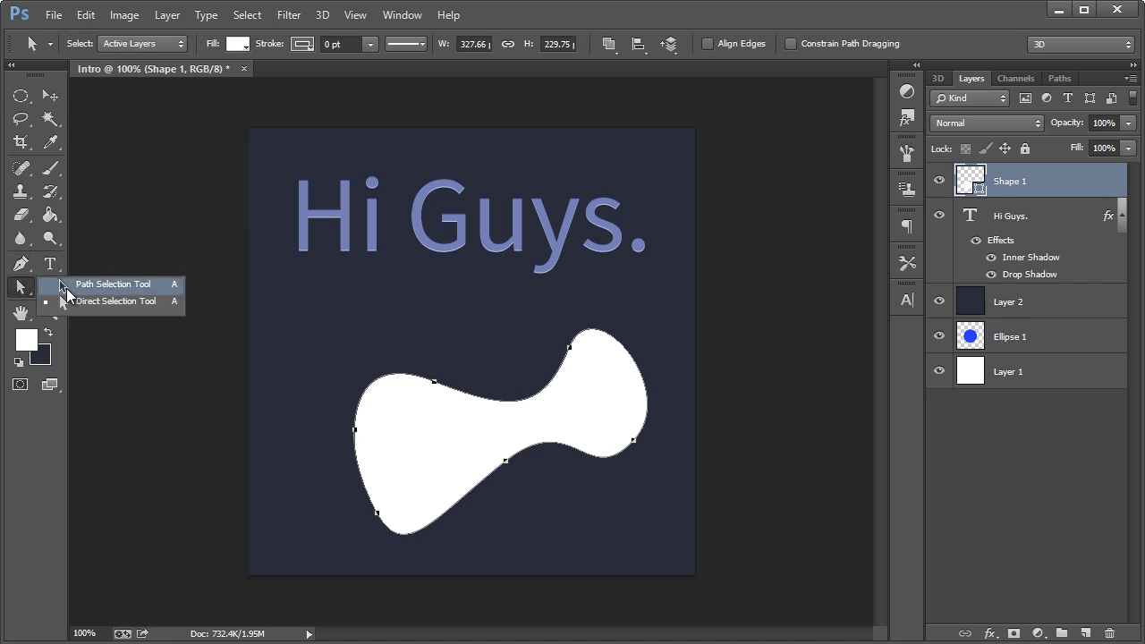
left_click(94, 301)
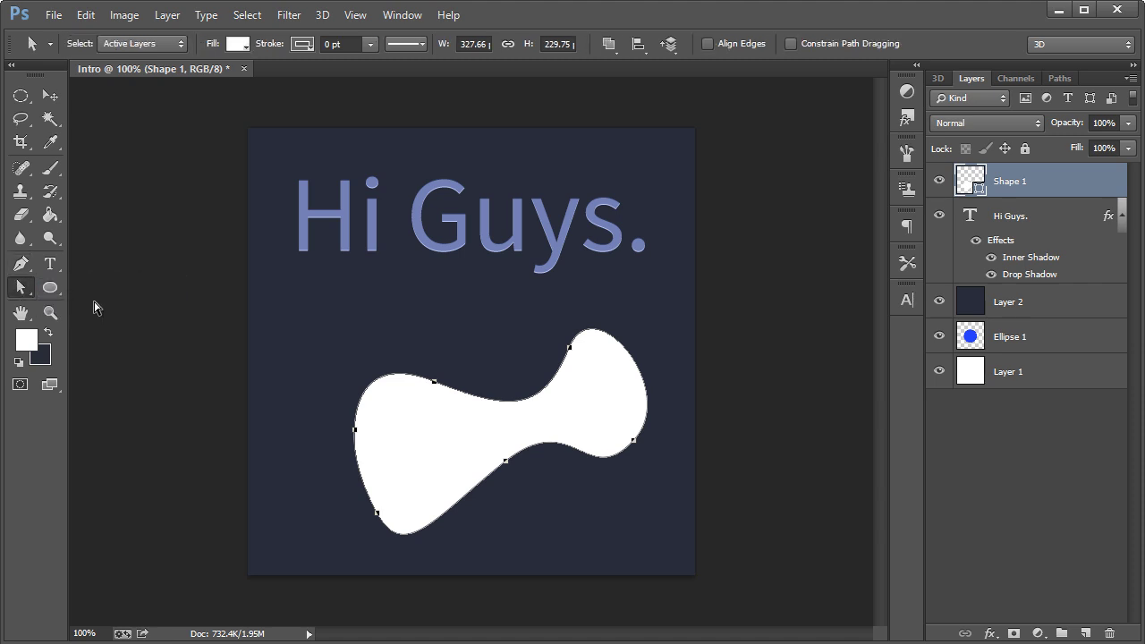
left_click(436, 383)
left_click_drag(436, 385, 394, 346)
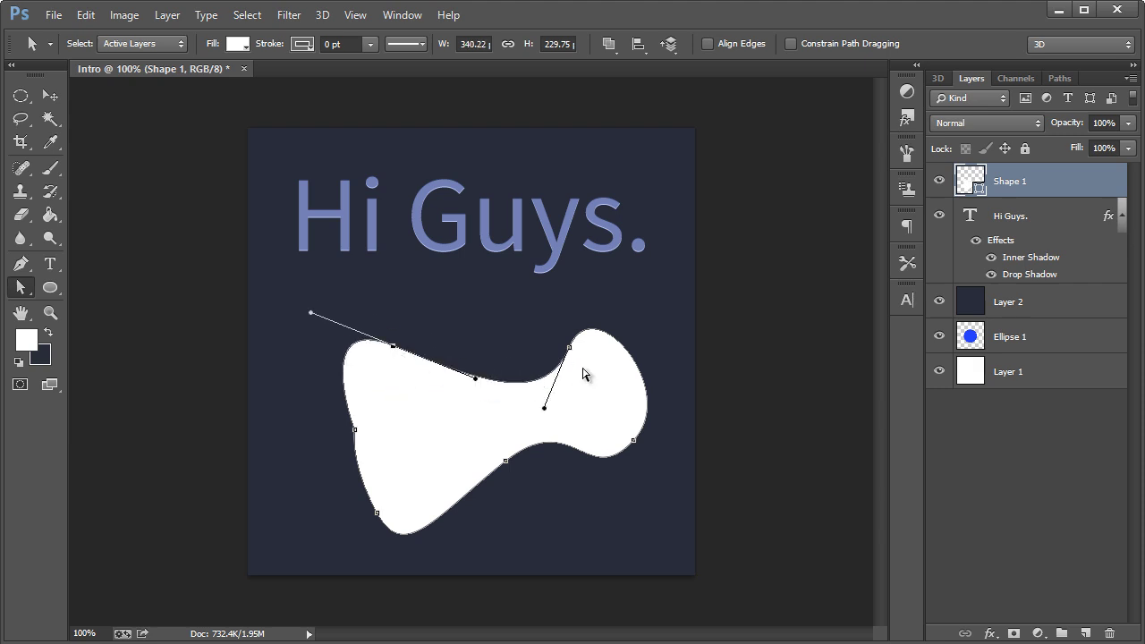
left_click_drag(575, 353, 601, 364)
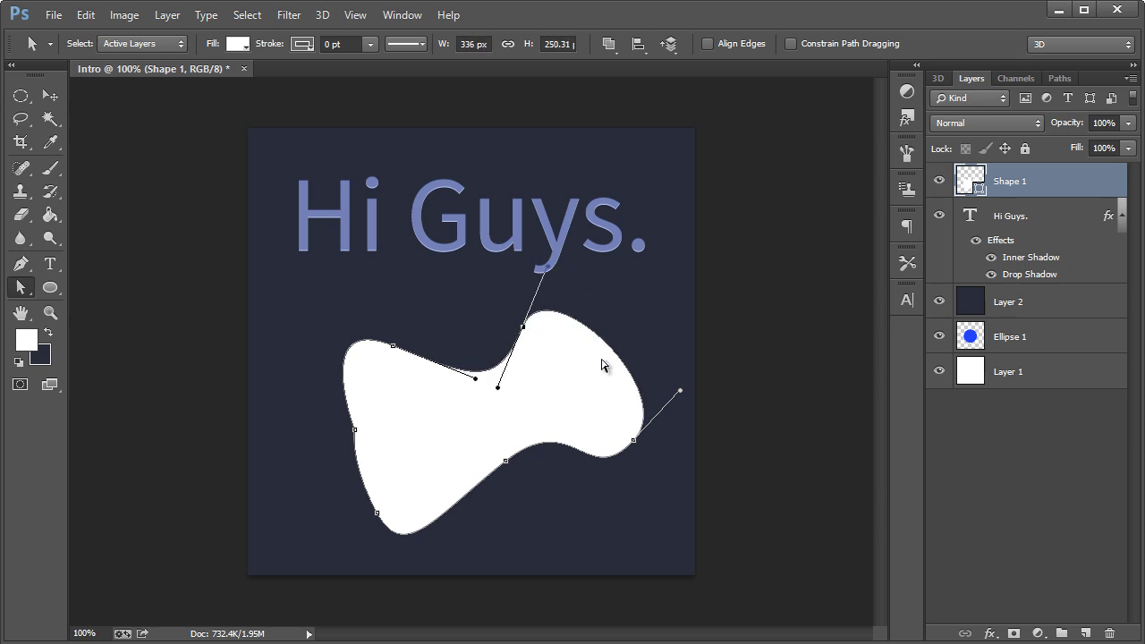
left_click_drag(679, 394, 653, 439)
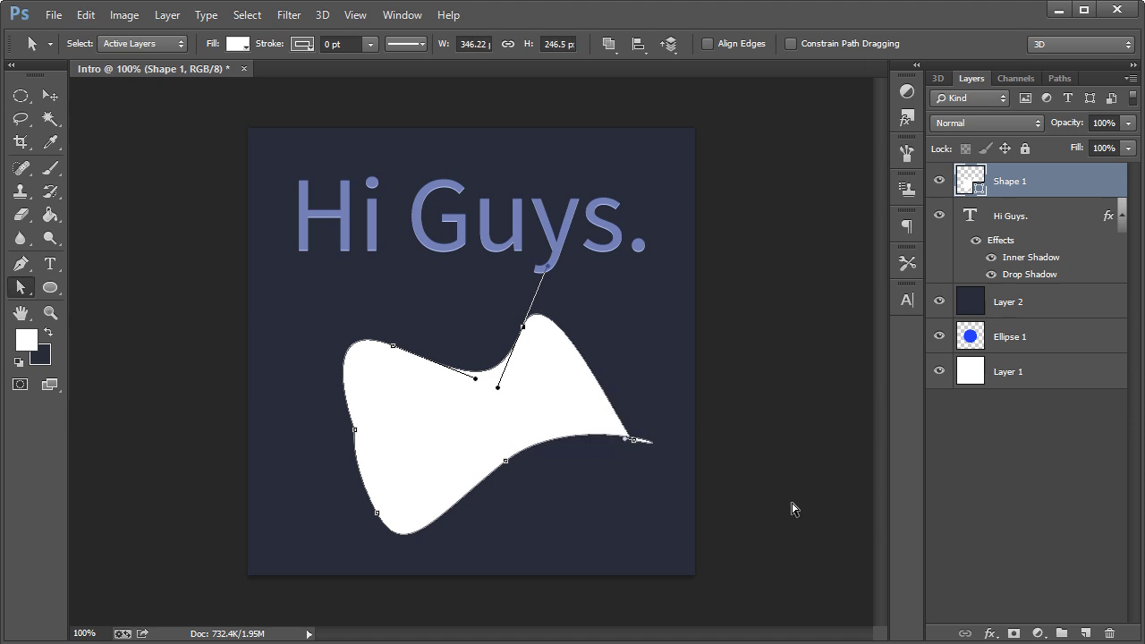
left_click(549, 467)
- Move the white shape slightly up and left, and view its Layer Style blending options without applying any
left_click(50, 95)
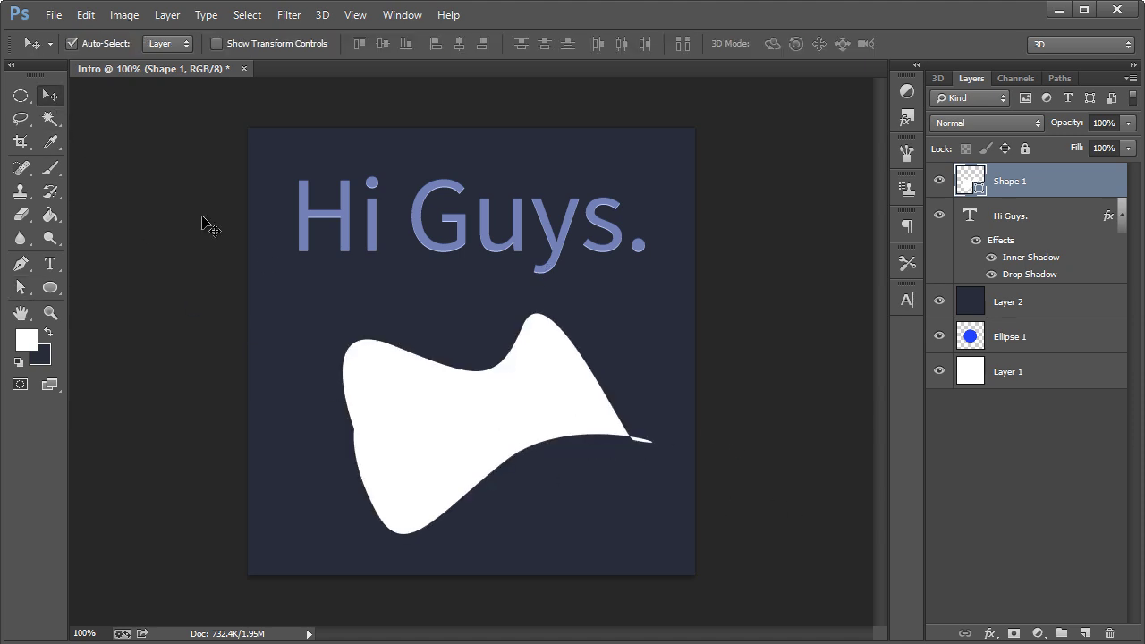
mouse_move(498, 409)
left_mouse_down()
mouse_move(439, 396)
mouse_move(482, 396)
left_mouse_up()
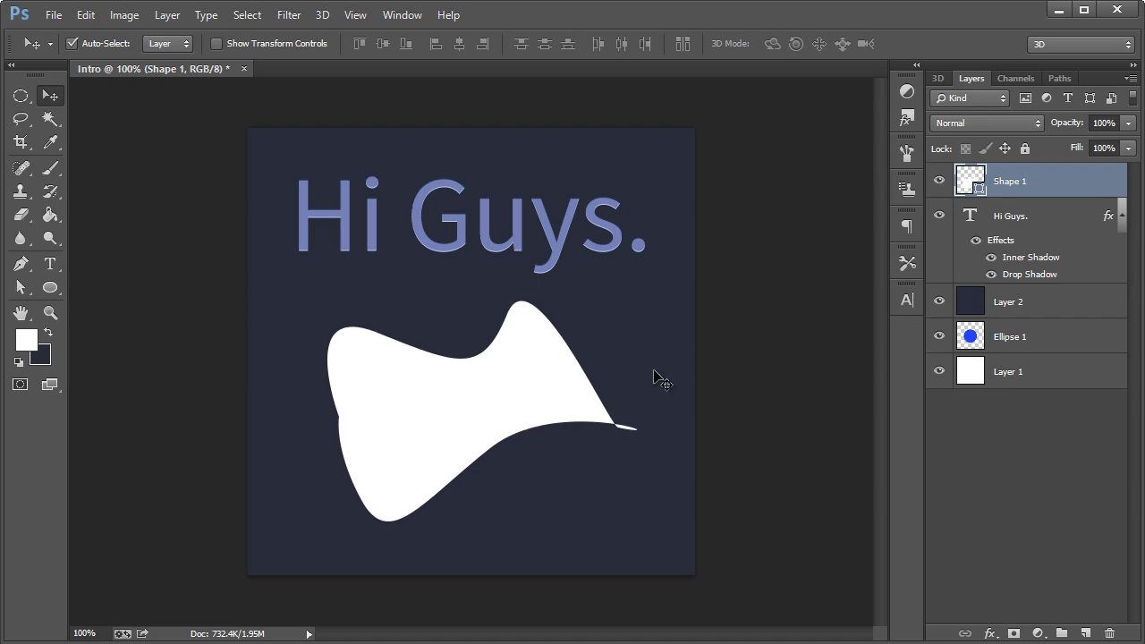
double_click(1123, 190)
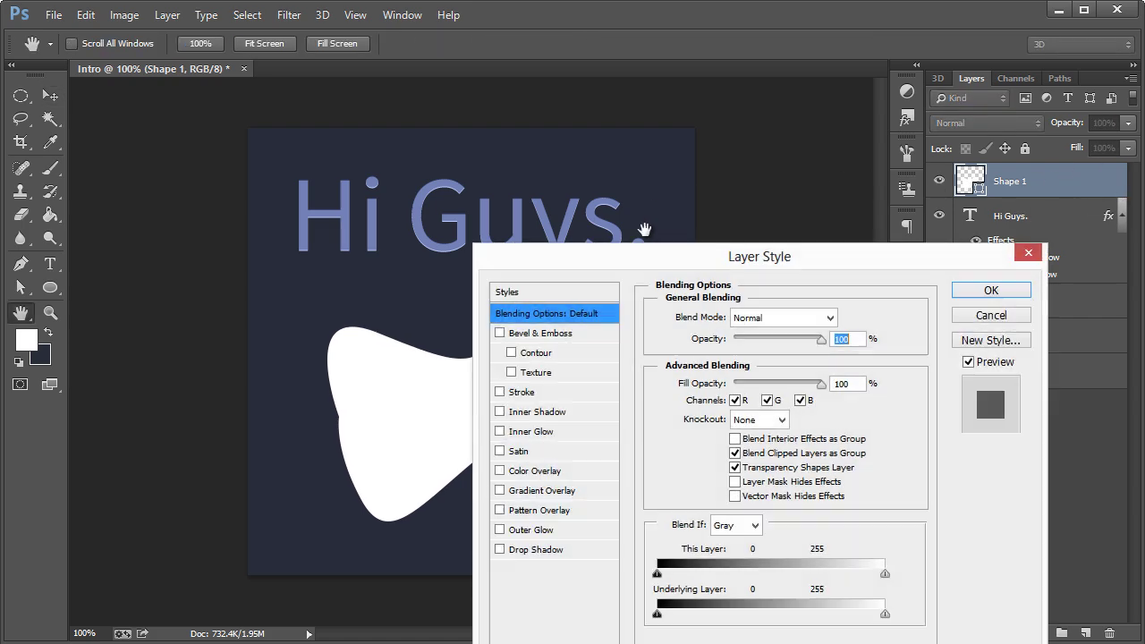
left_click(1008, 313)
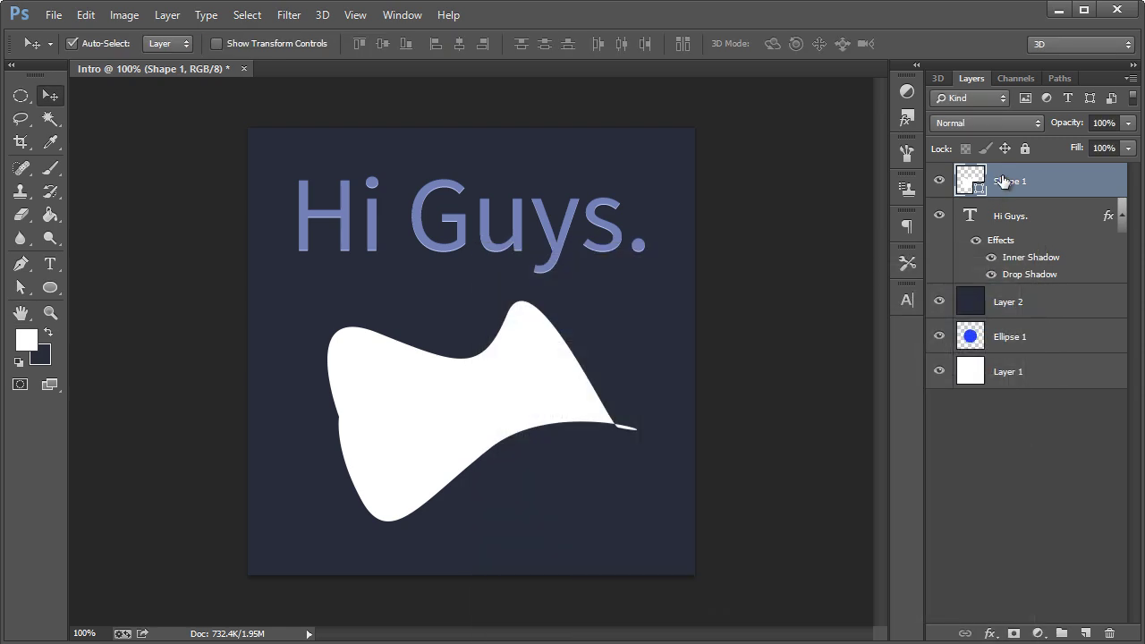
- Examine the available layer blend modes, selecting the shape, text and dark background layers in turn without applying any mode
left_click(985, 120)
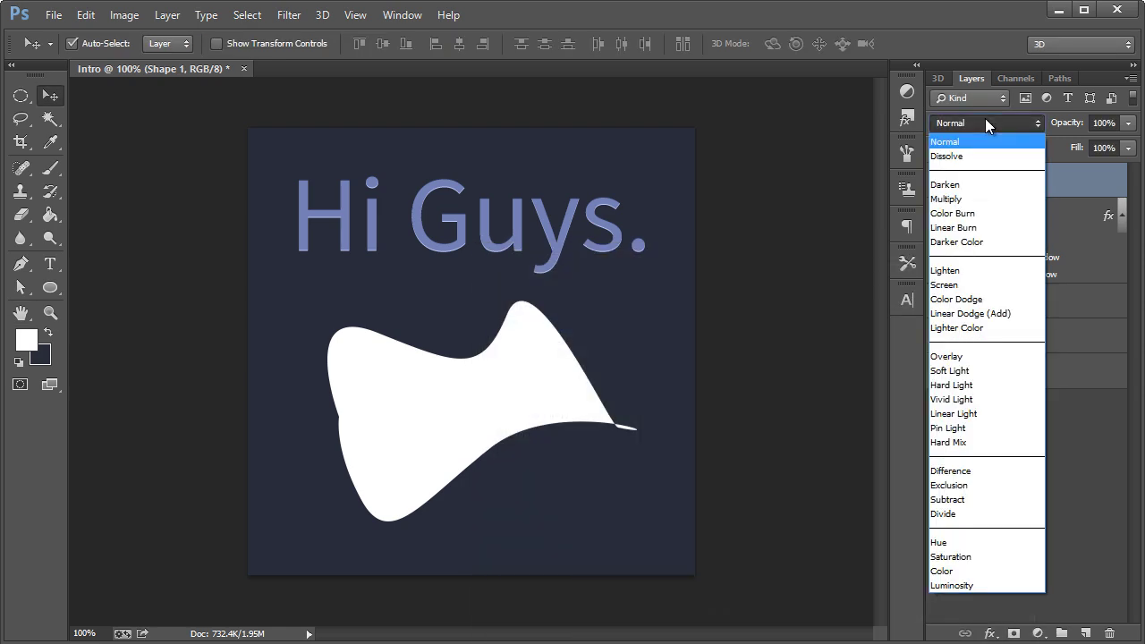
left_click(984, 120)
left_click(1029, 219)
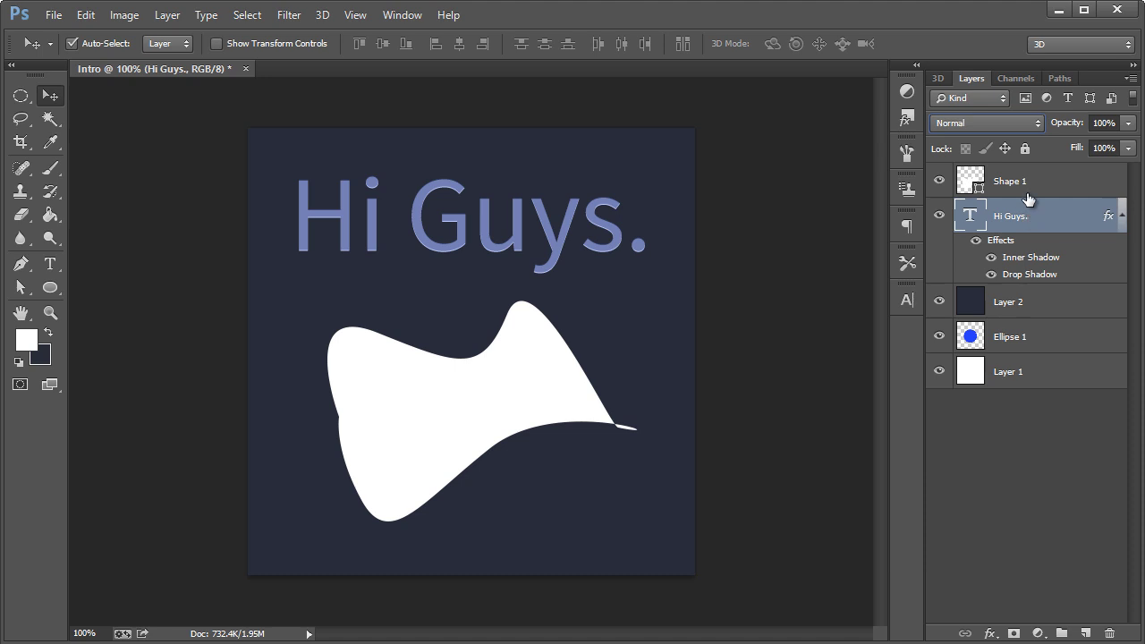
left_click(1028, 188)
left_click(1017, 311)
left_click(971, 126)
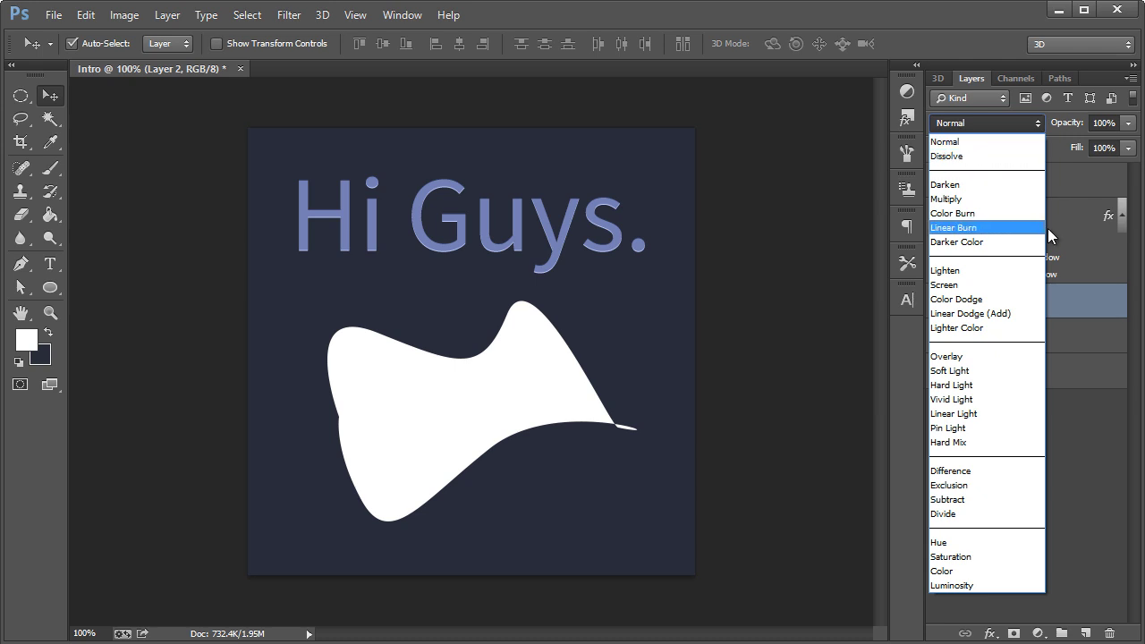
left_click(1047, 228)
left_click(1027, 218)
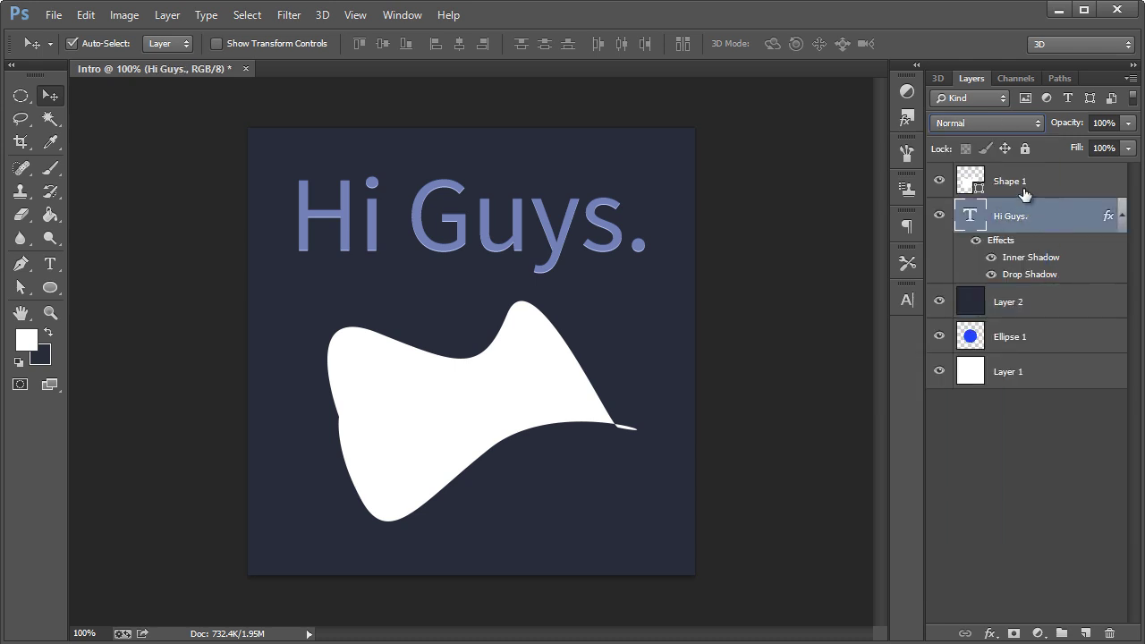
left_click(1023, 194)
left_click(1018, 218)
- Delete the white shape's layer and move the "Hi Guys." text straight down to the middle of the canvas
left_click(1012, 186)
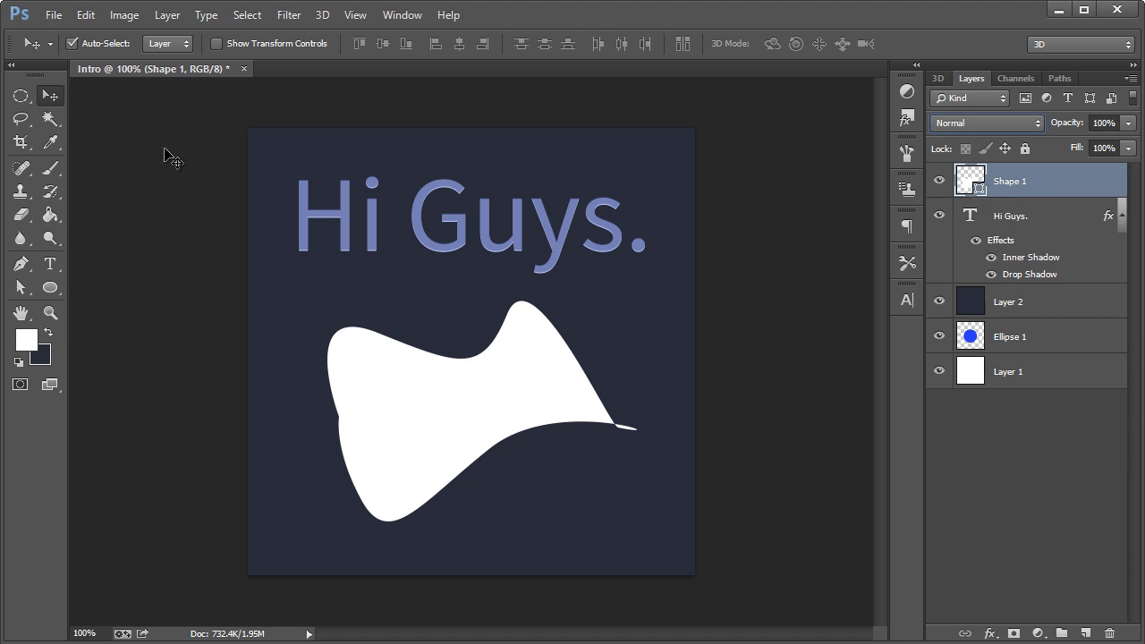
key("Delete")
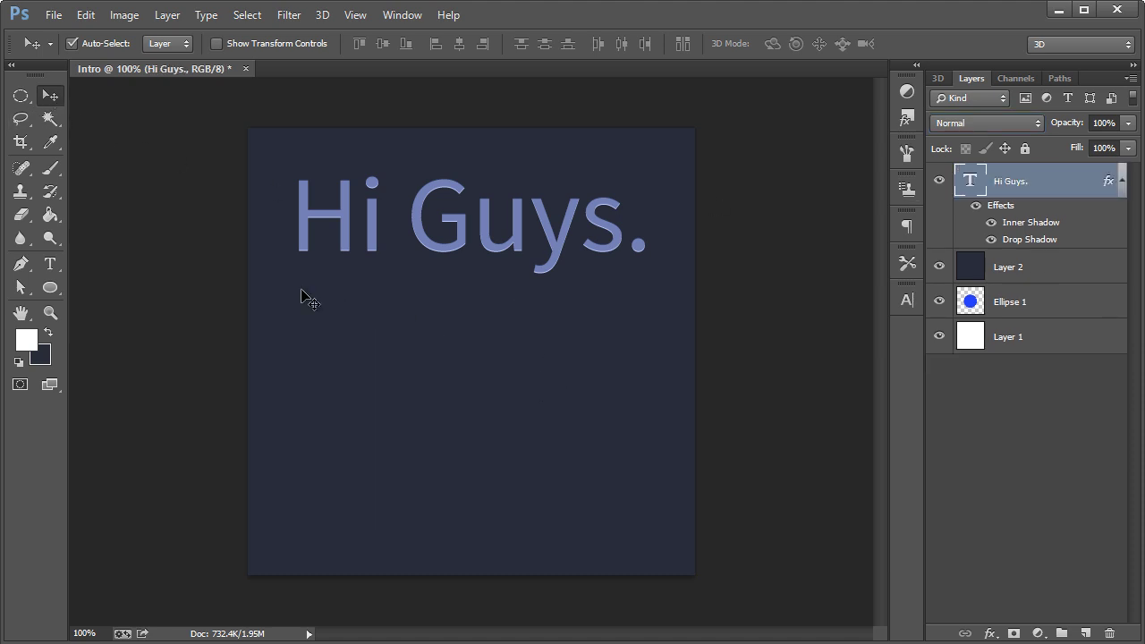
left_click_drag(456, 232, 458, 340)
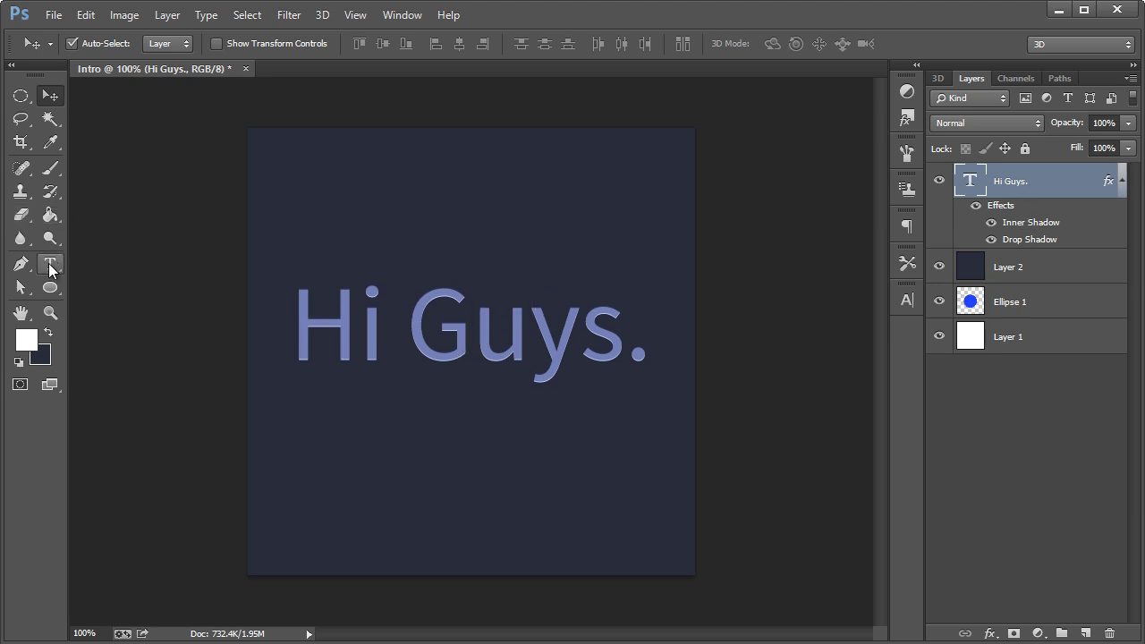
- Draw a white circle about 302 px in diameter over the middle of the "Hi Guys." text with the Ellipse tool
left_click(51, 287)
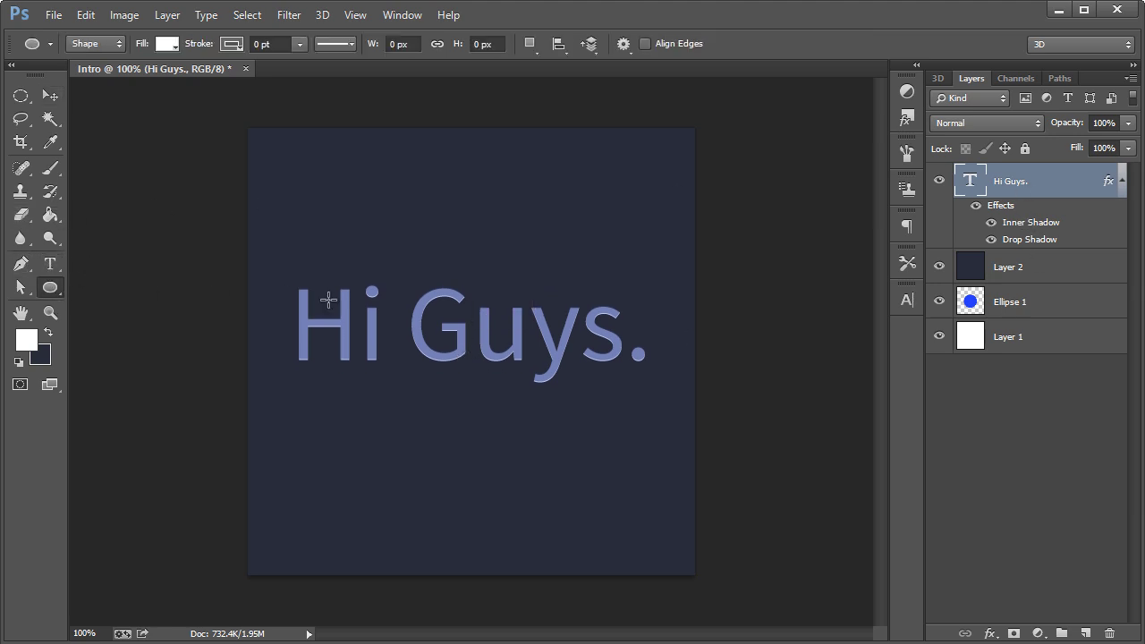
left_click_drag(470, 324, 604, 459)
left_click(51, 103)
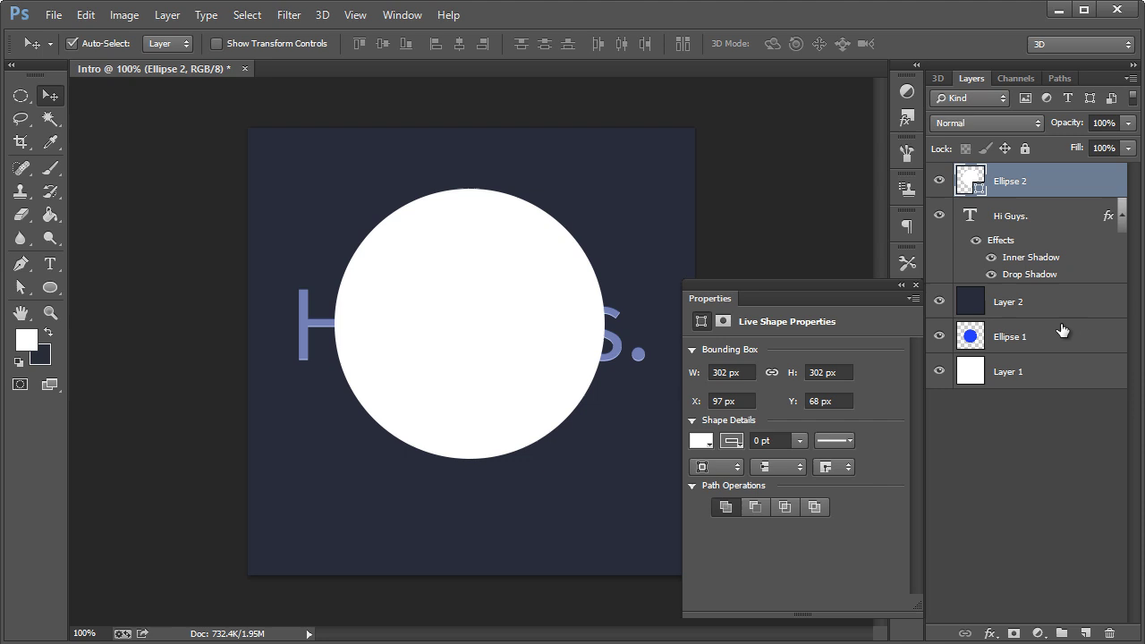
left_click(915, 284)
- Recolor the circle over the text to light blue (#31d1ff)
double_click(975, 182)
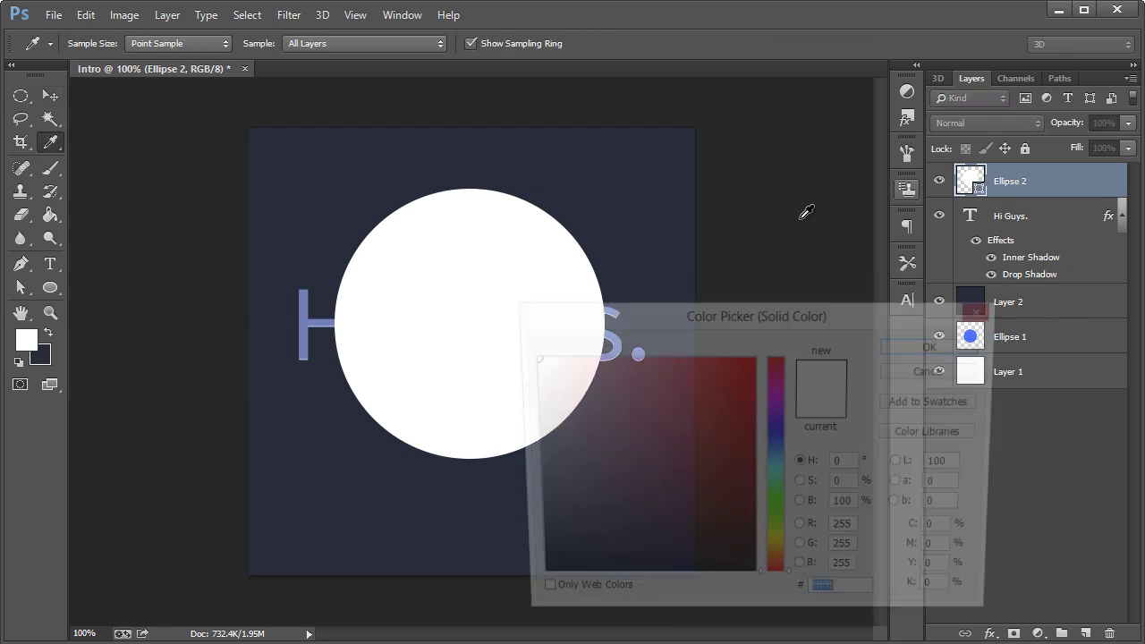
left_click(777, 463)
left_click(712, 356)
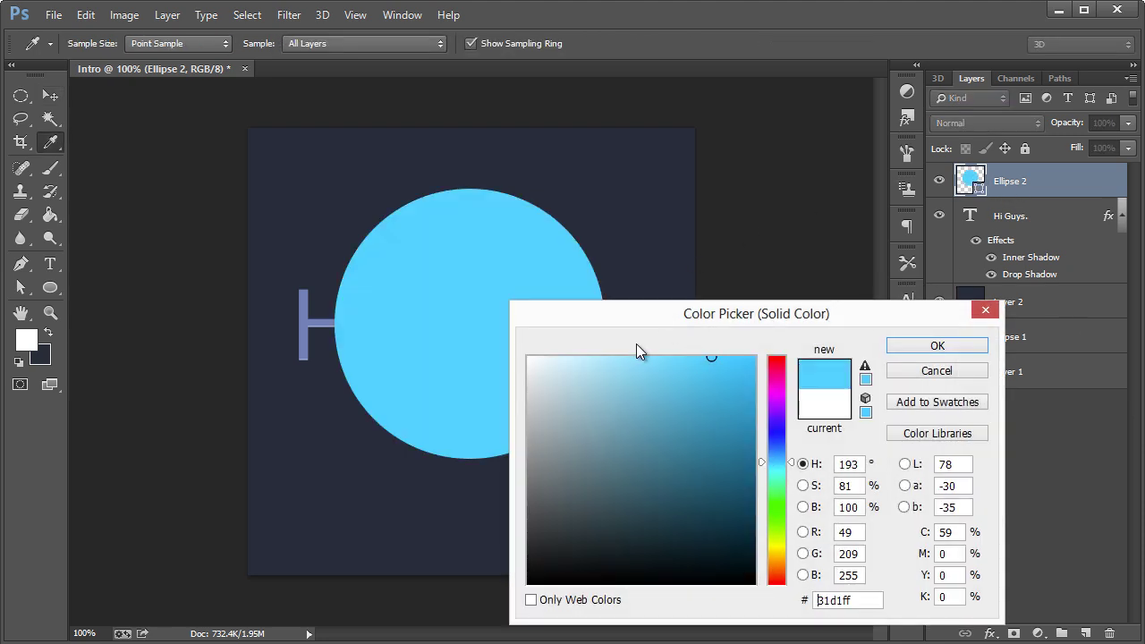
key("Return")
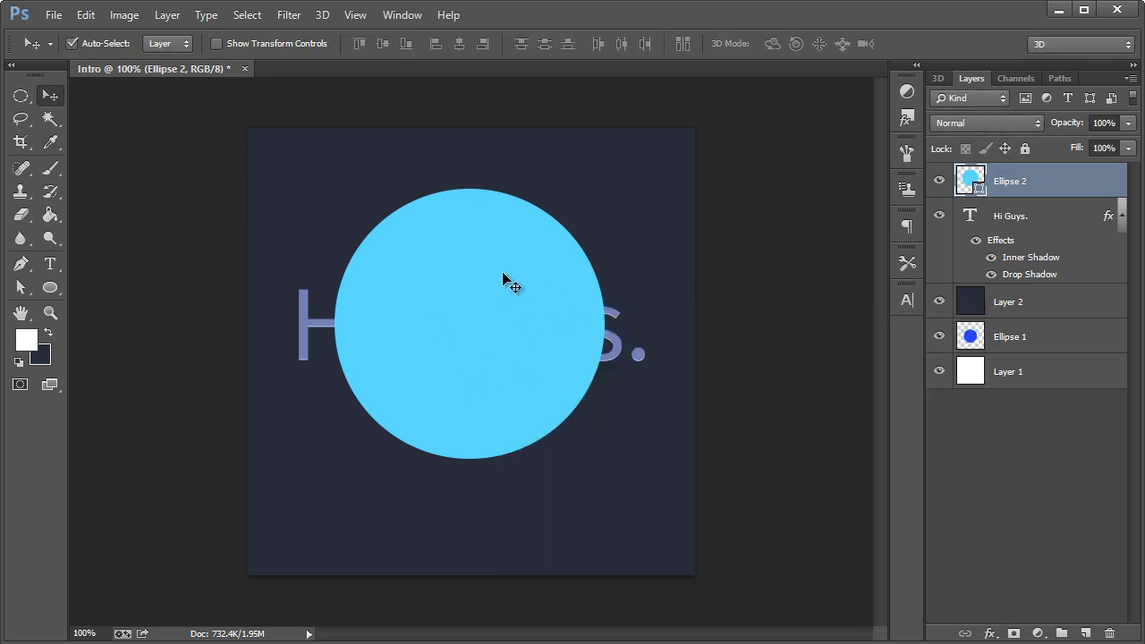
- Try the Dissolve and Darken blend modes on the light blue circle over the text
left_click(971, 123)
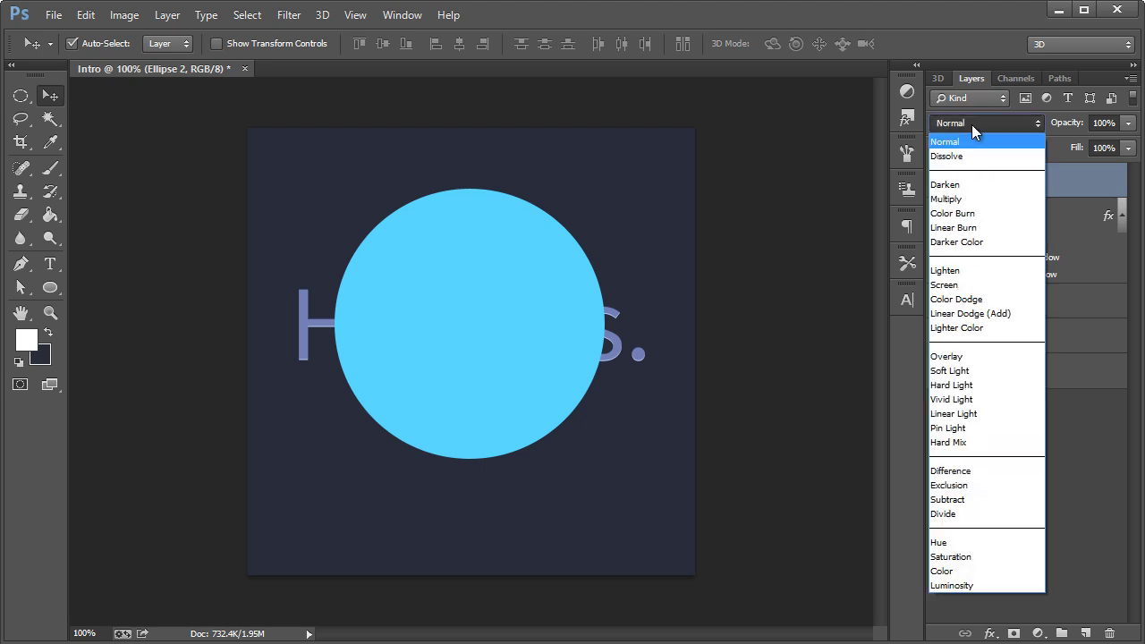
left_click(968, 152)
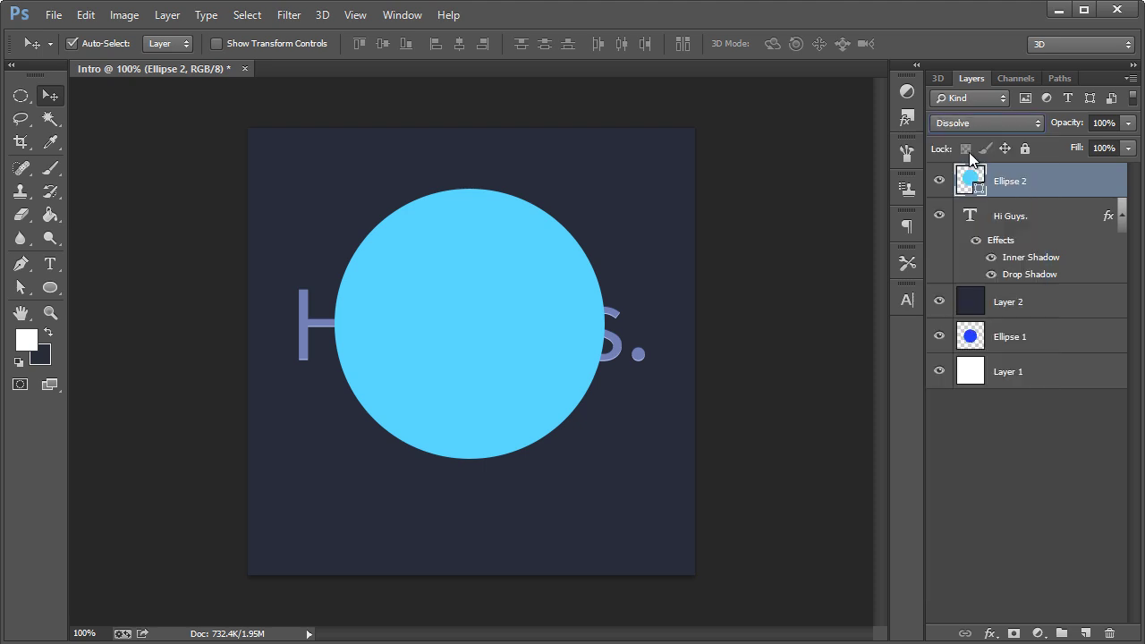
left_click(967, 117)
left_click(965, 184)
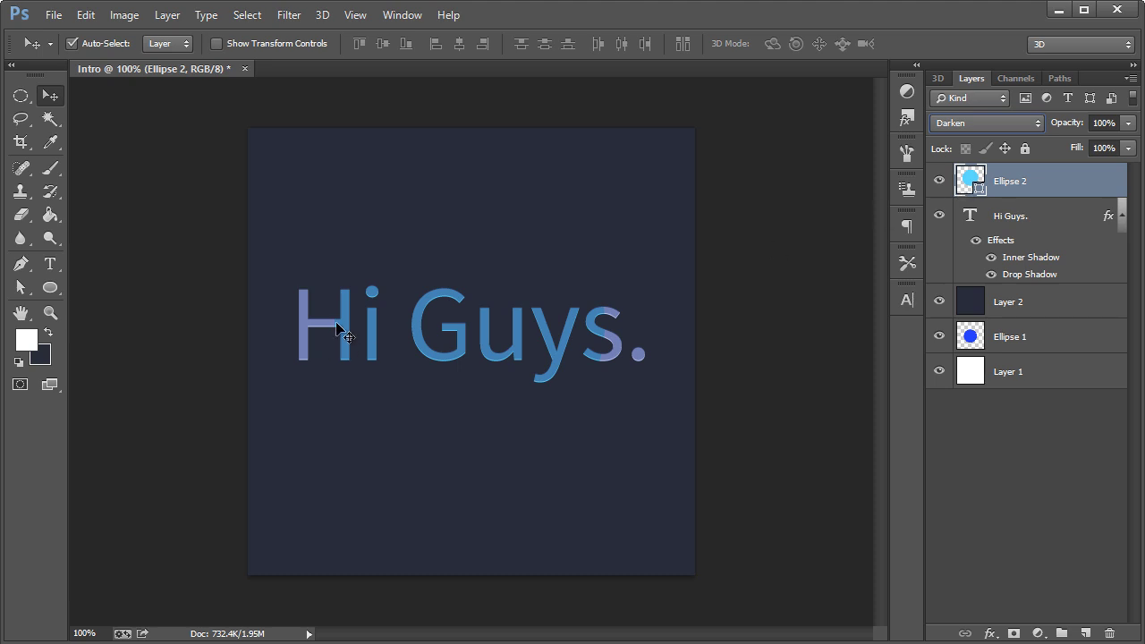
left_click_drag(336, 323, 350, 326)
- Cycle the circle through the other blend modes, such as Multiply, Vivid Light, Soft Light and Hue, and end on Color
scroll(977, 123, "down", 6)
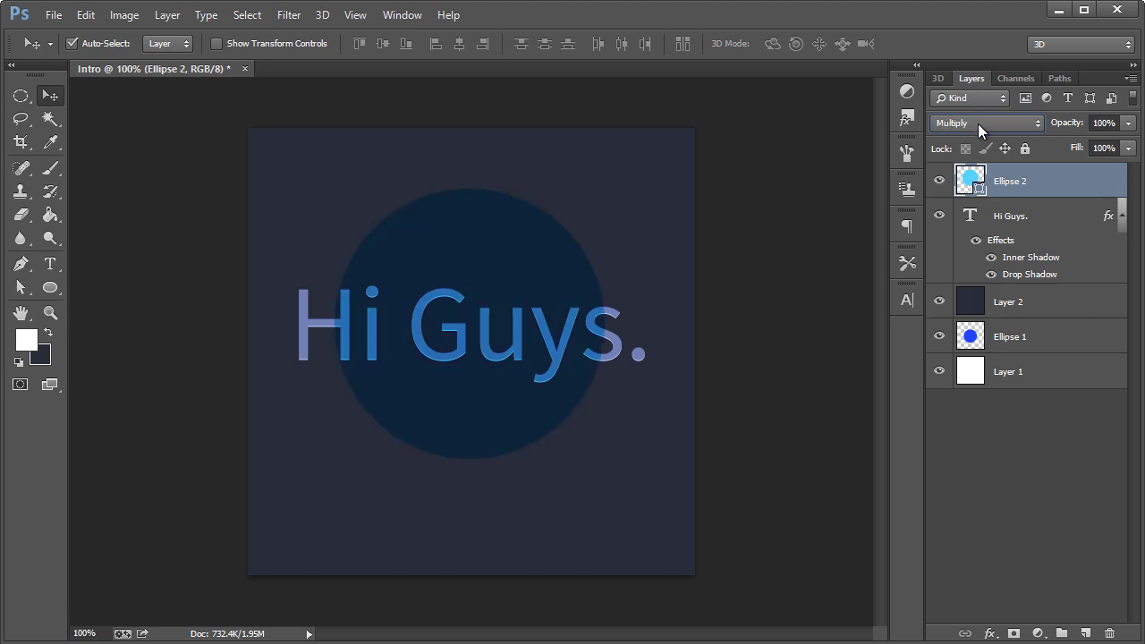
scroll(977, 123, "down", 6)
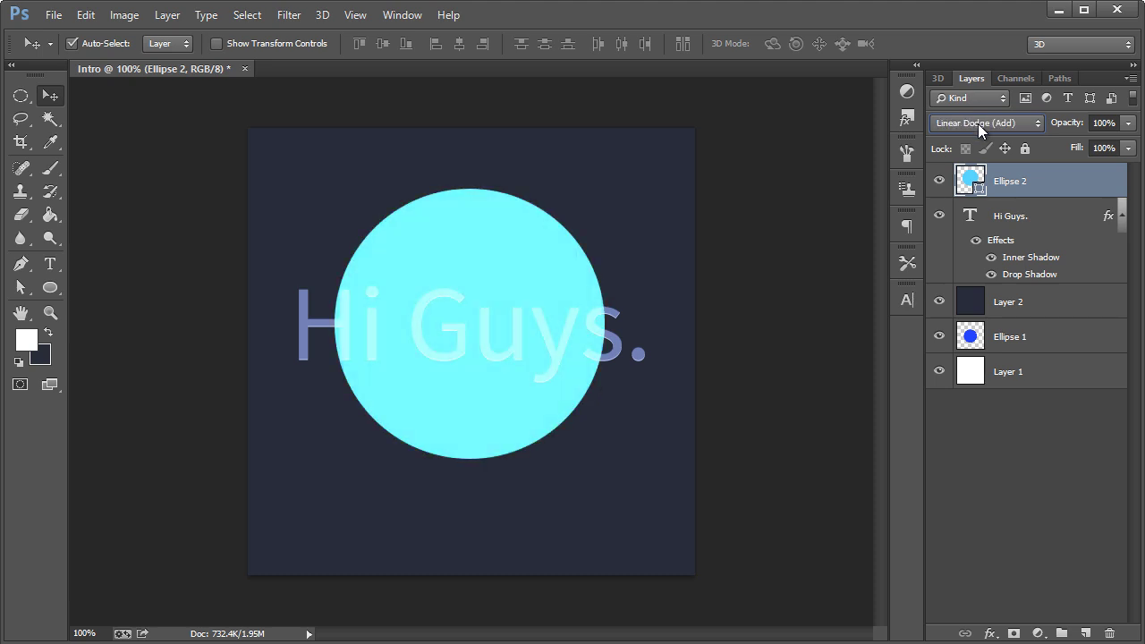
scroll(978, 124, "down", 2)
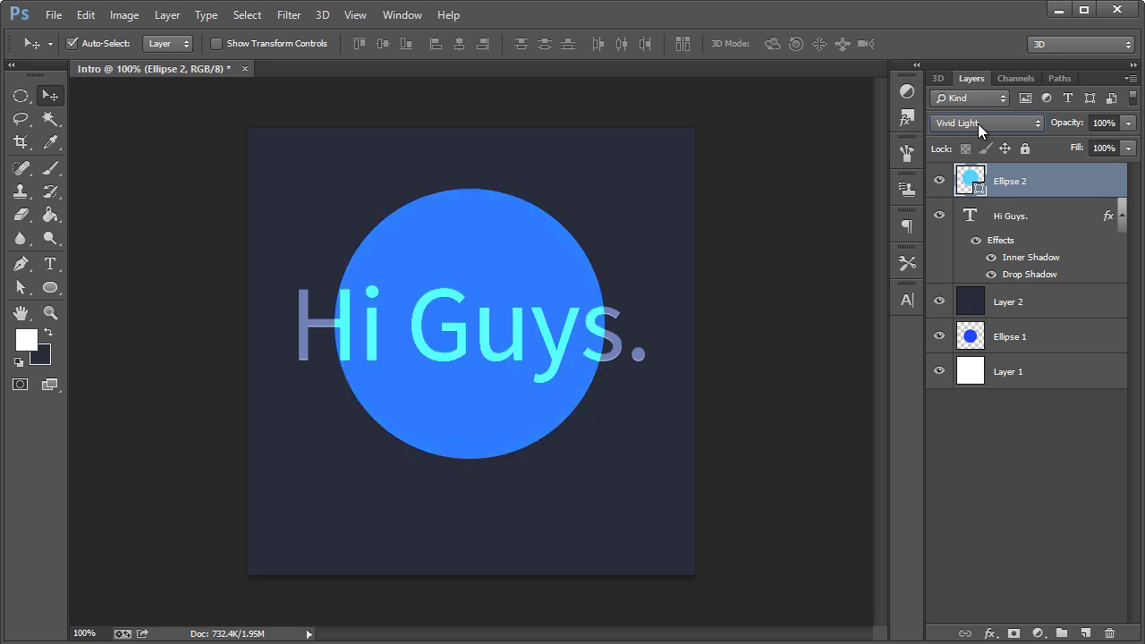
scroll(977, 123, "up", 3)
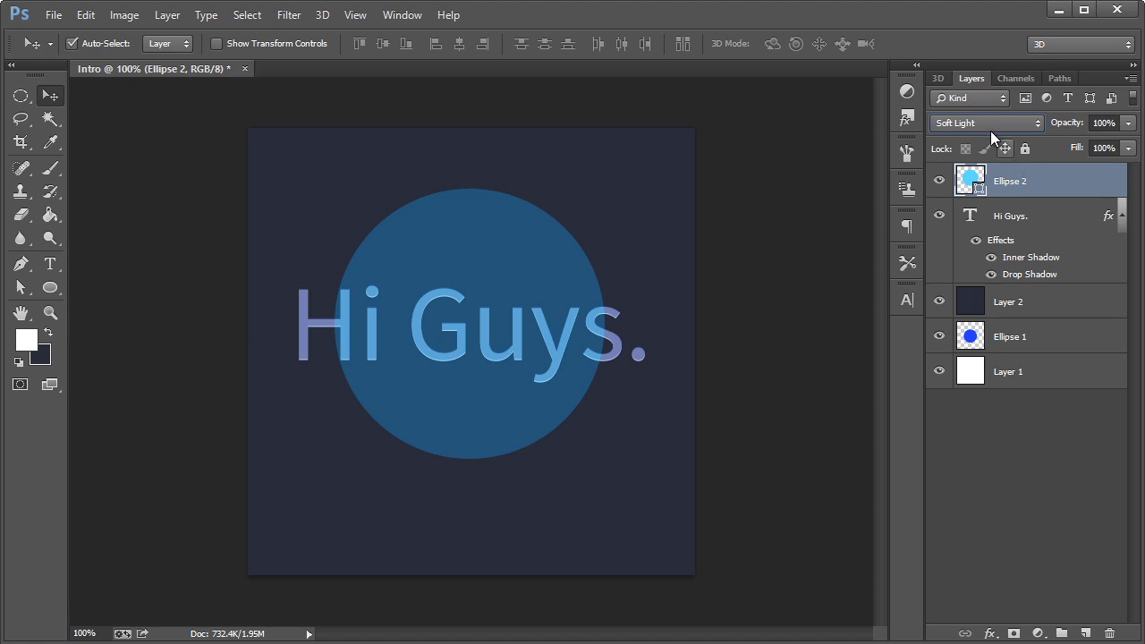
scroll(990, 130, "down", 10)
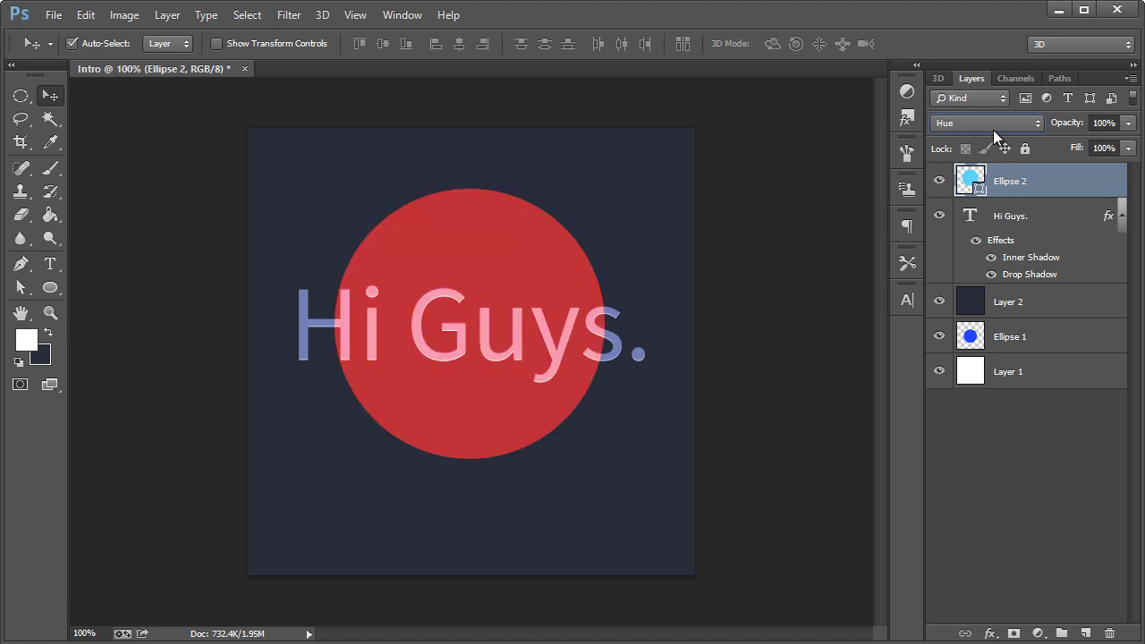
scroll(993, 129, "down", 3)
scroll(993, 129, "up", 2)
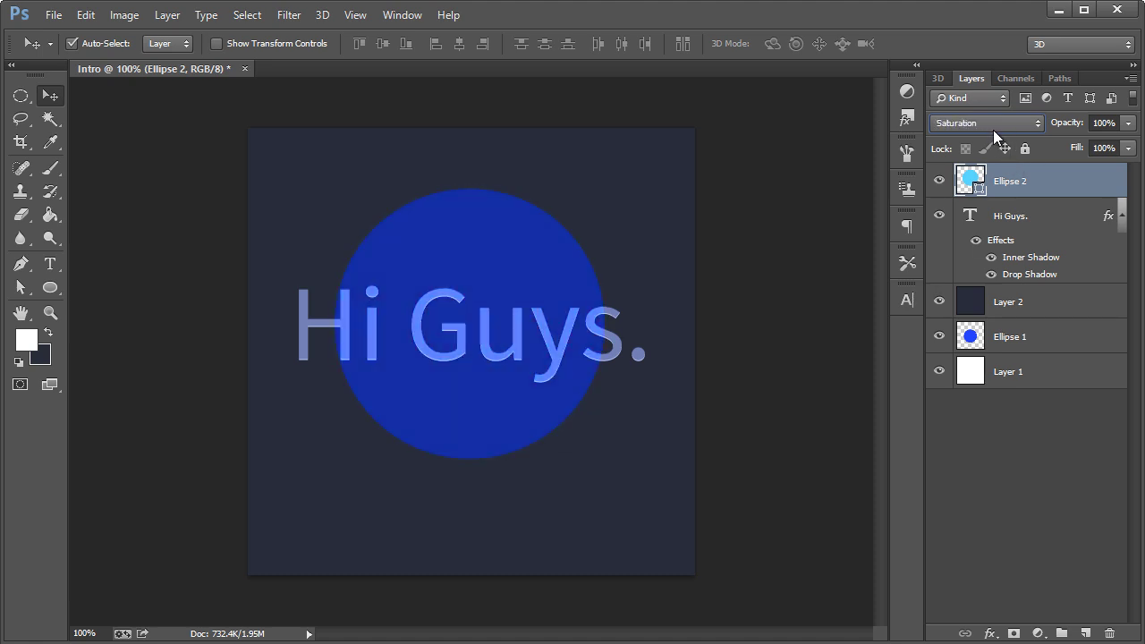
scroll(993, 129, "down", 1)
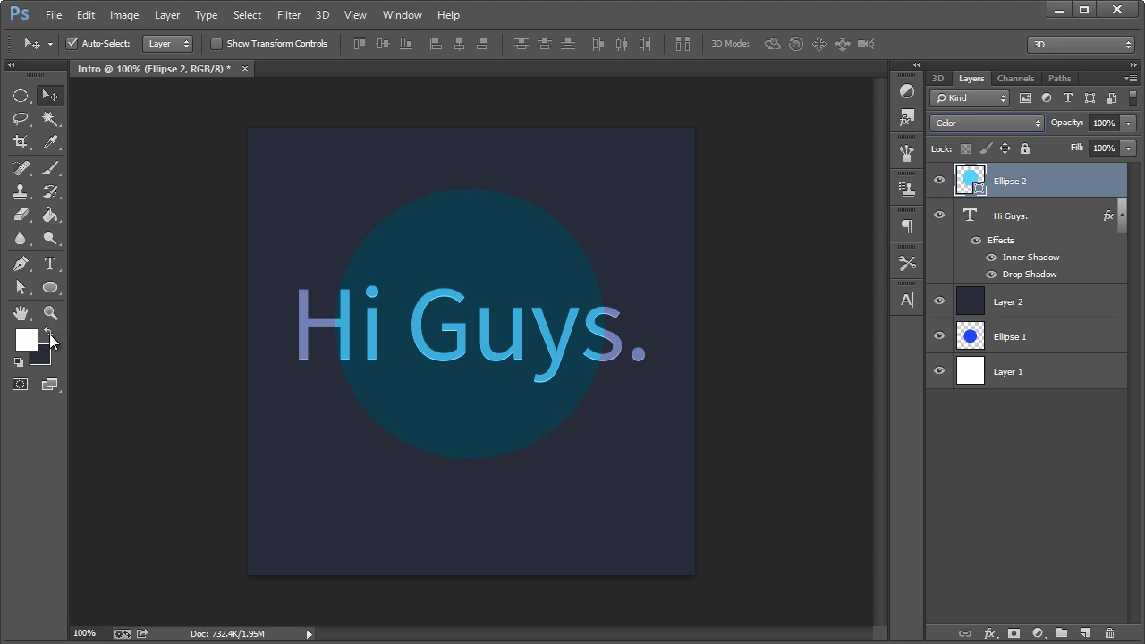
- Delete the circle's layer and make the Gradient tool active with the "Hi Guys." text layer selected
mouse_move(50, 214)
left_mouse_down()
mouse_move(112, 235)
mouse_move(127, 213)
left_mouse_up()
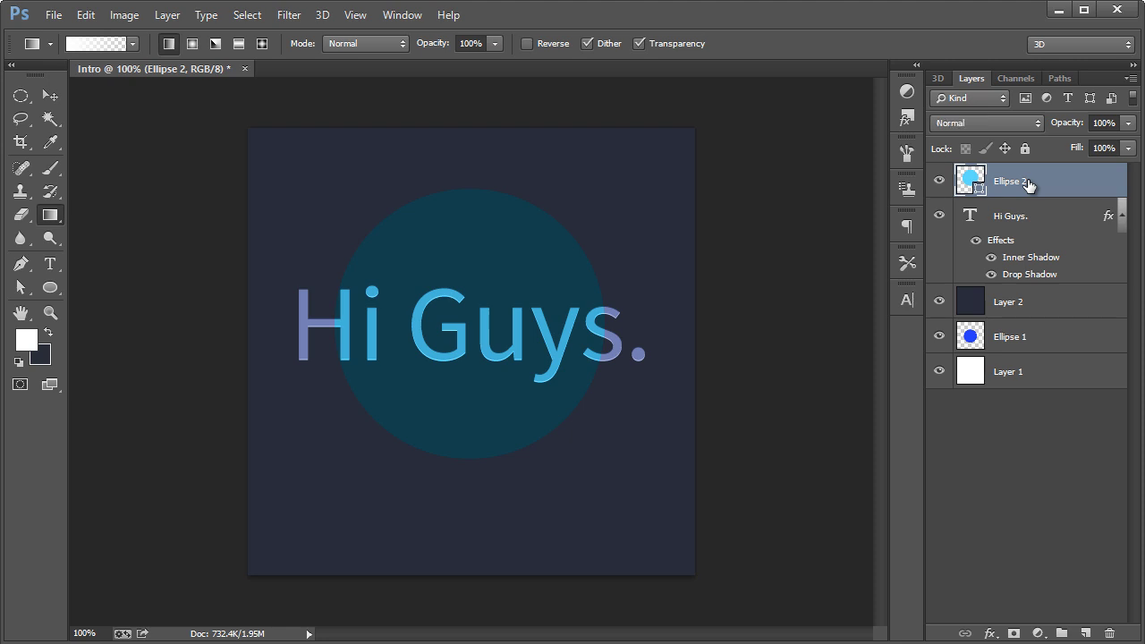
key("Delete")
left_click(1007, 266)
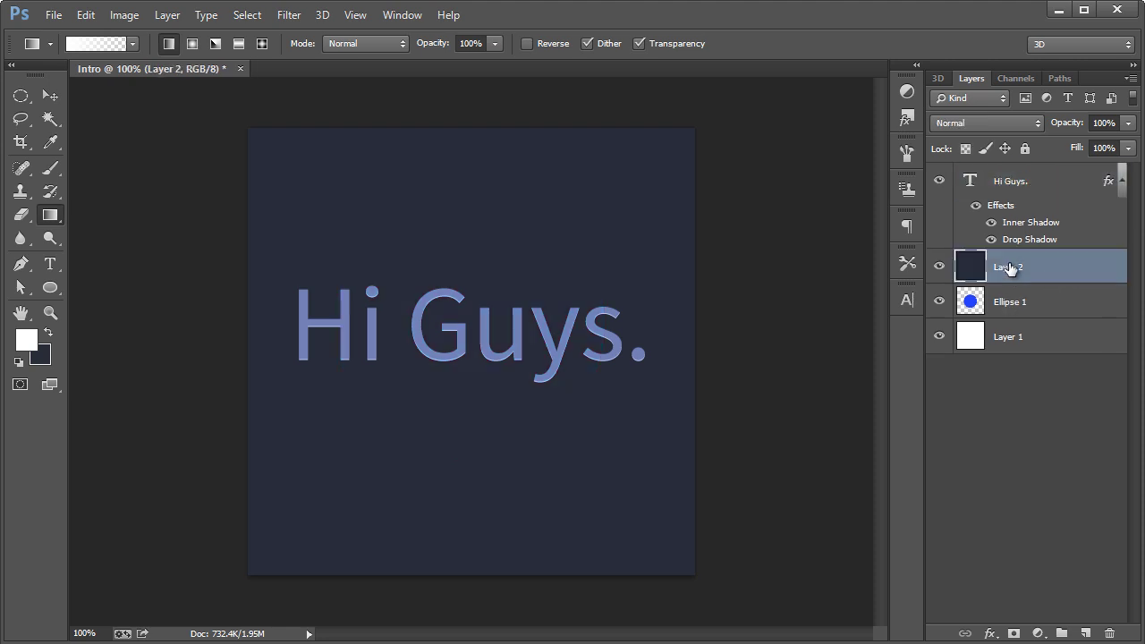
left_click(1010, 181)
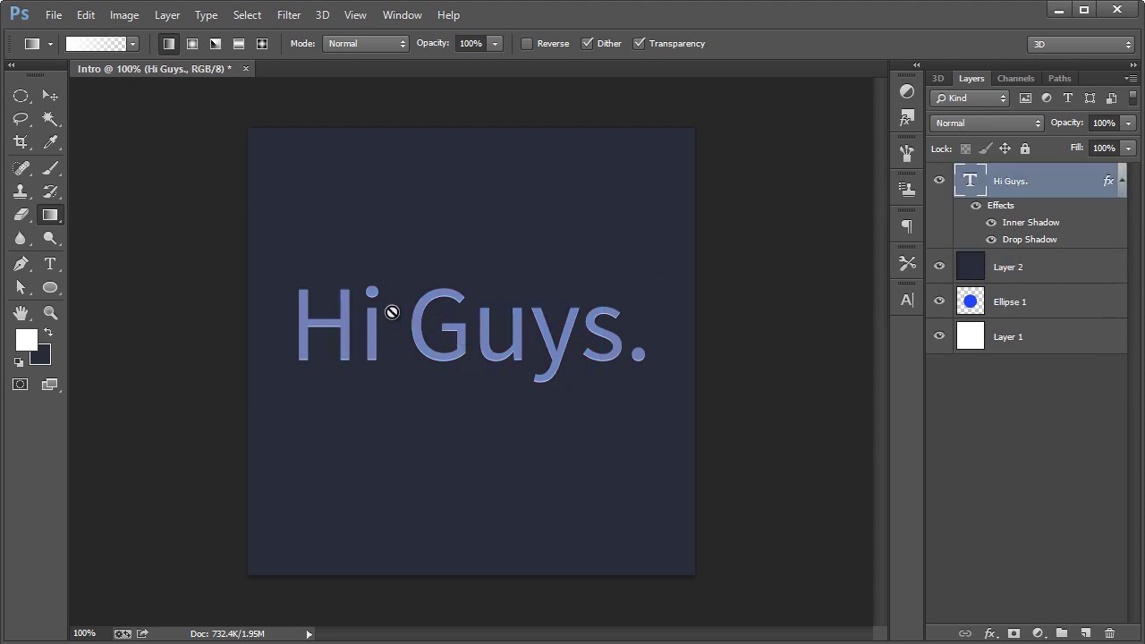
- Try a Gradient Overlay in the text layer's style, switch it off again and close the style settings
double_click(999, 206)
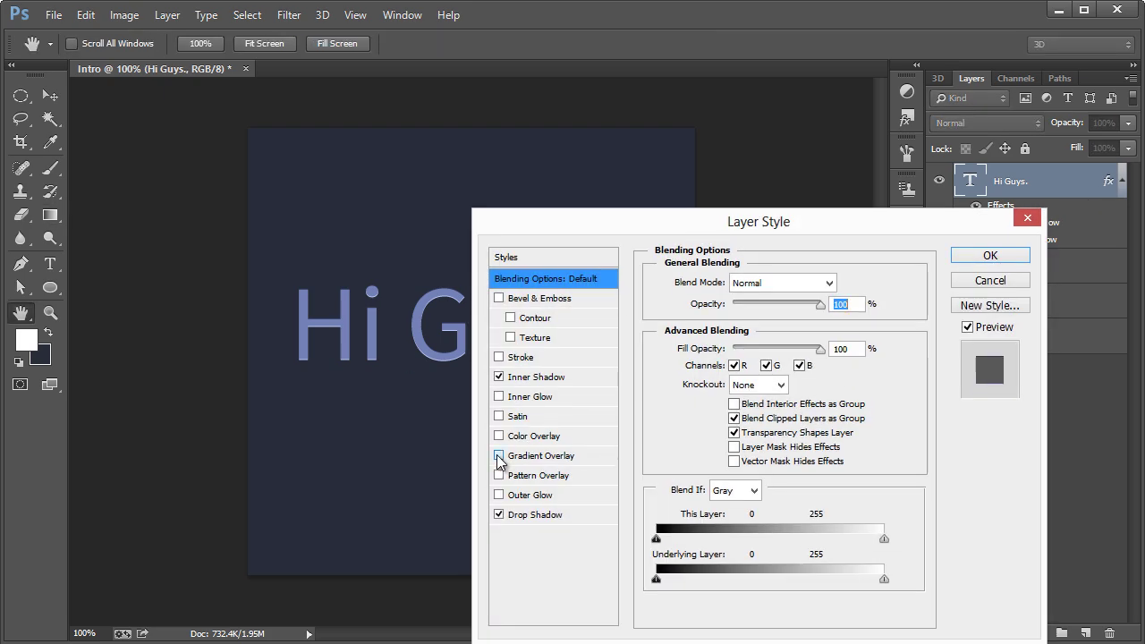
left_click(499, 456)
left_click_drag(582, 234, 749, 190)
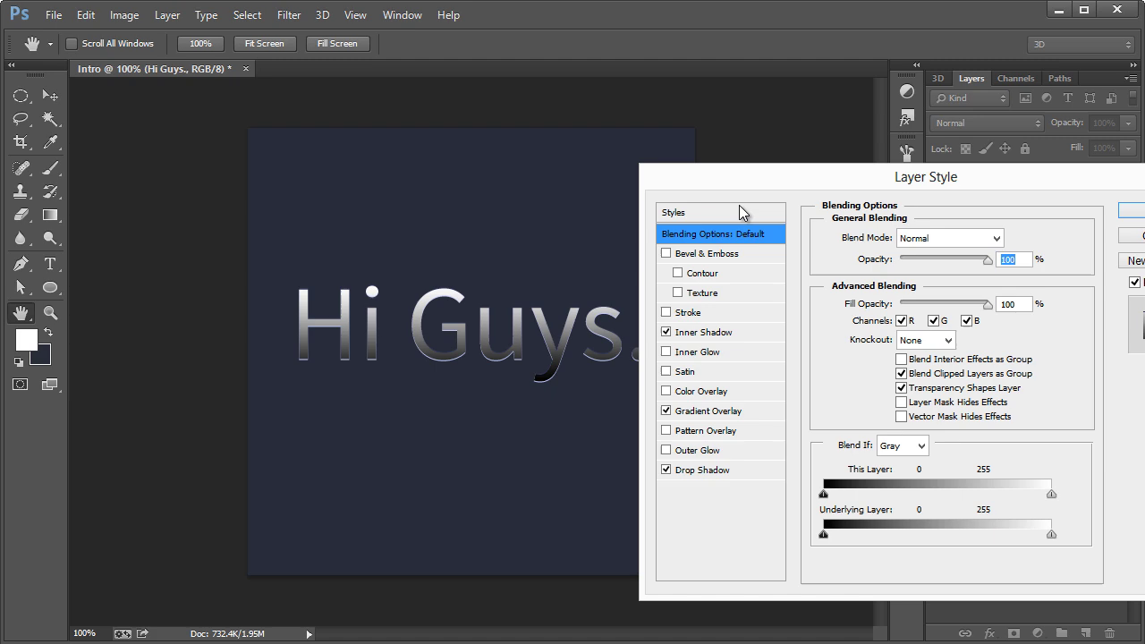
left_click(665, 410)
key("Return")
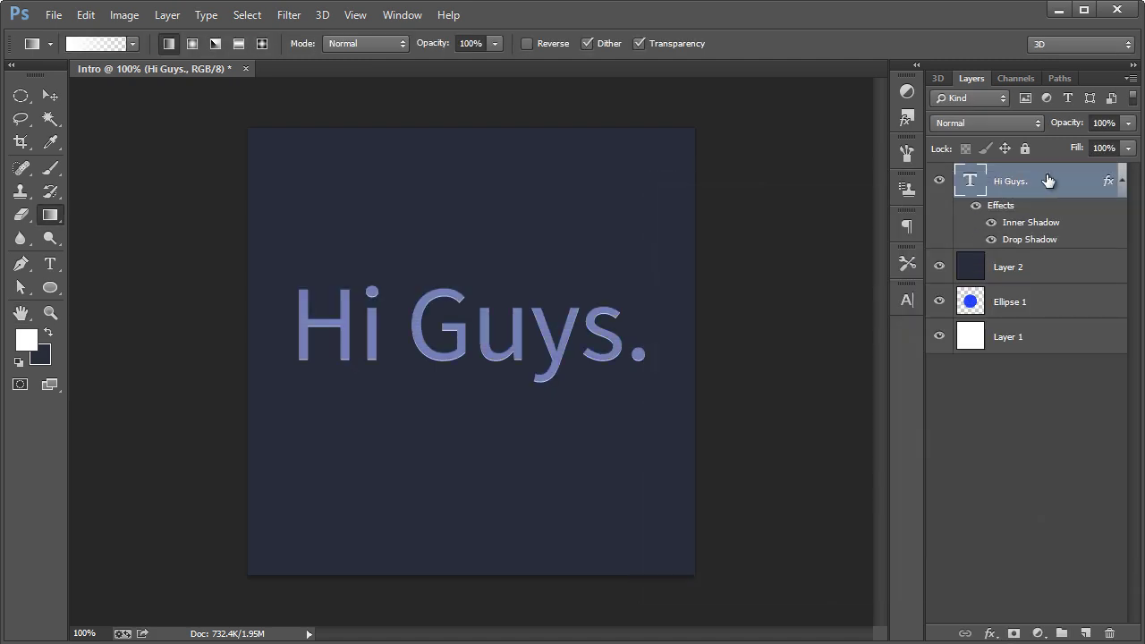
- Rasterize the "Hi Guys." type, toggle its effects off and on, and rasterize its layer style as well
right_click(1002, 183)
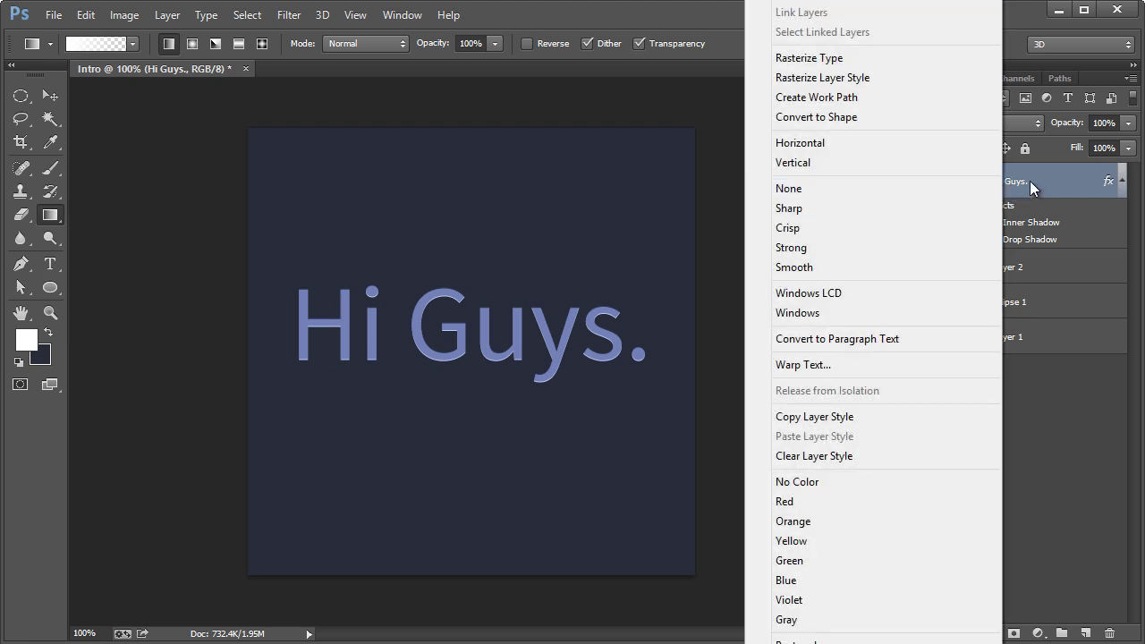
left_click(835, 58)
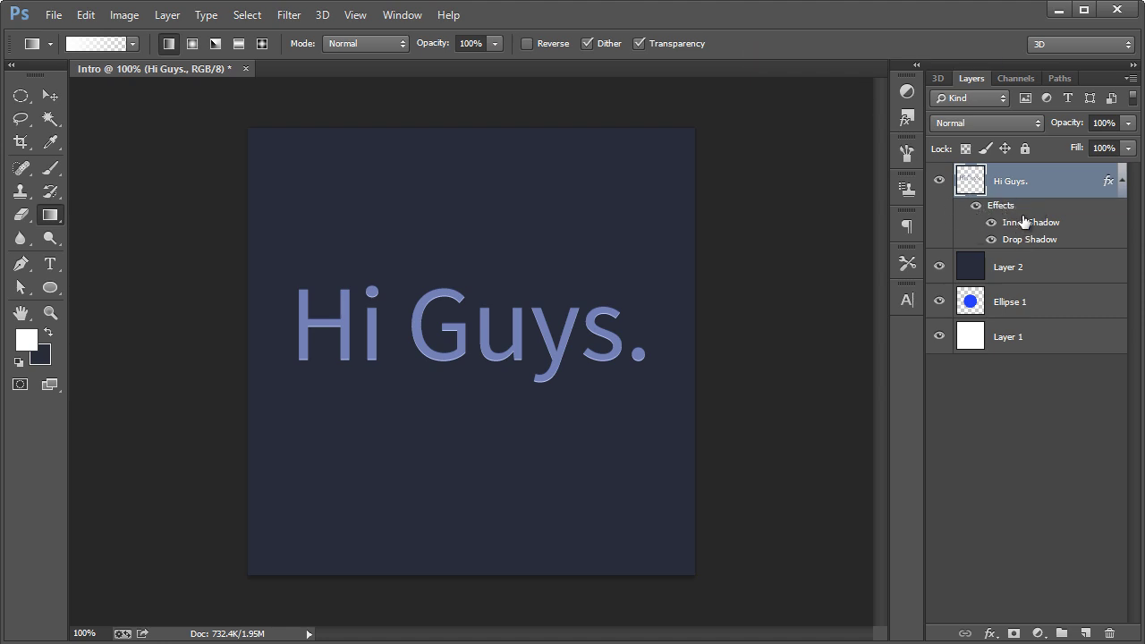
left_click(975, 206)
left_click(975, 206)
left_click(974, 208)
left_click(975, 208)
right_click(1000, 183)
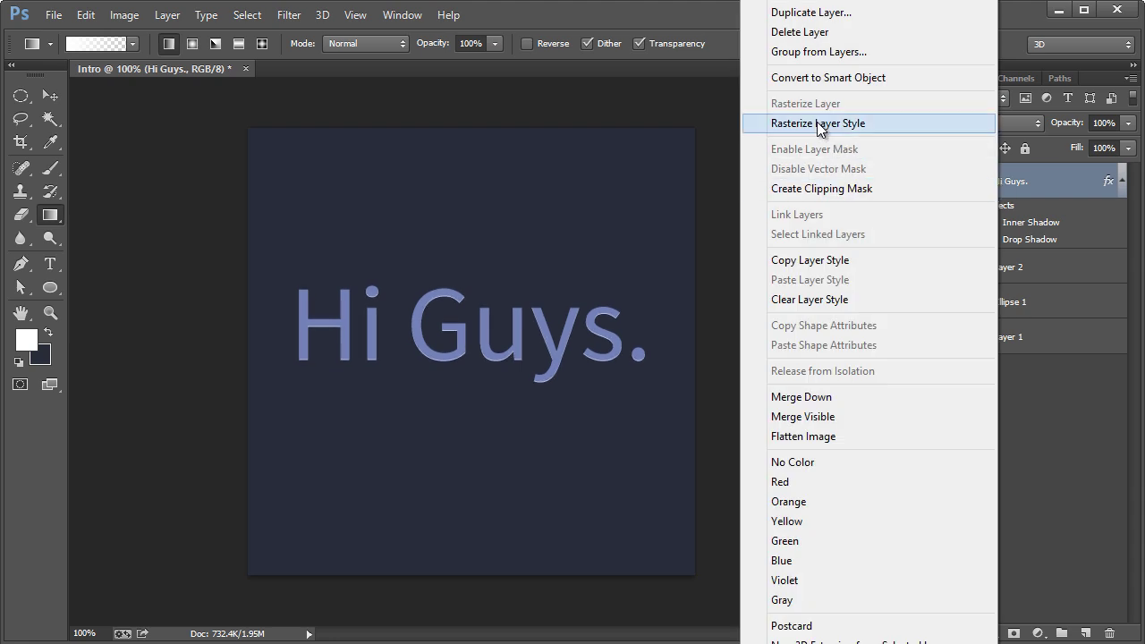
left_click(846, 125)
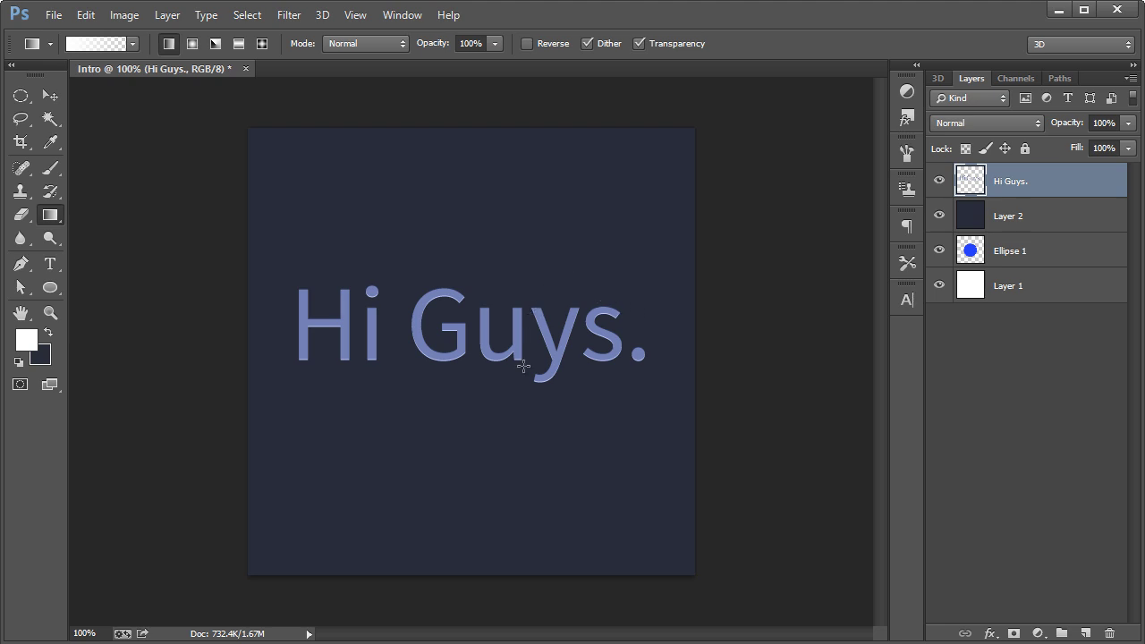
- Try a diagonal white-to-transparent gradient directly on the rasterized "Hi Guys." layer, from lower right to upper left, and undo it
left_click_drag(516, 428, 365, 168)
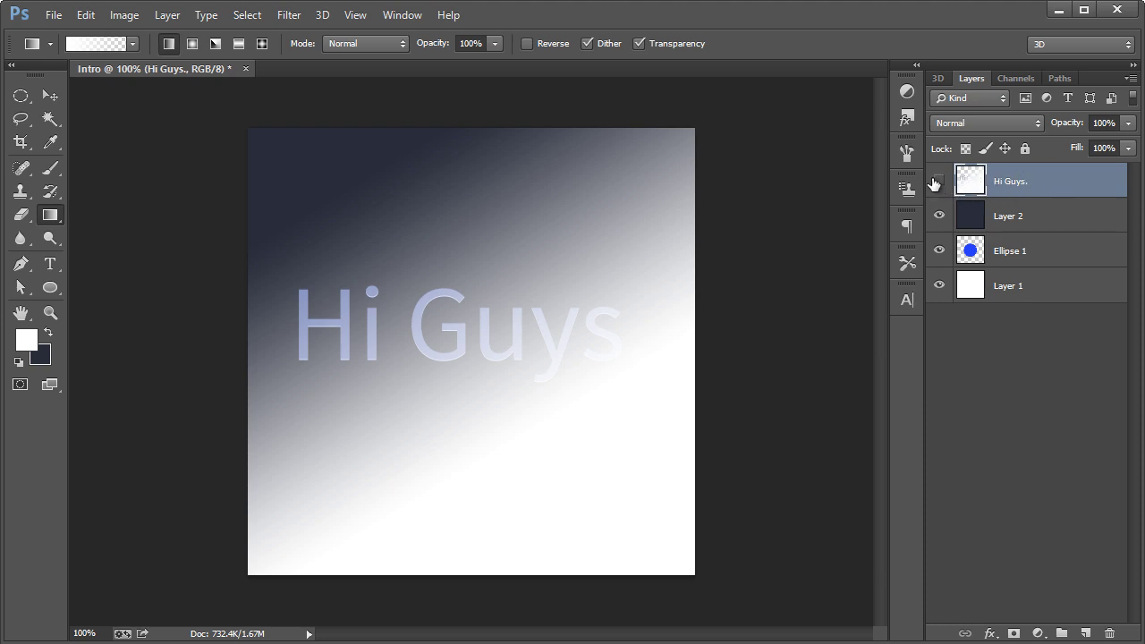
key("ctrl+z")
key("ctrl+z")
key("ctrl+z")
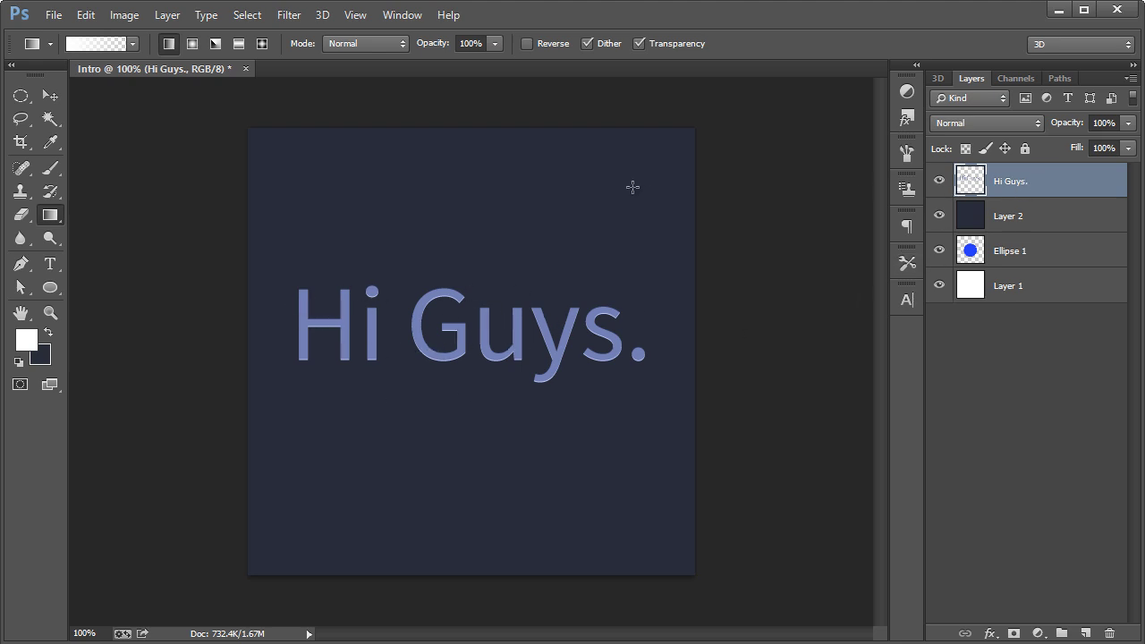
- Create a new layer clipped to the "Hi Guys." layer and fill it with a diagonal white-to-transparent gradient, white toward the lower right
key("ctrl+shift+n")
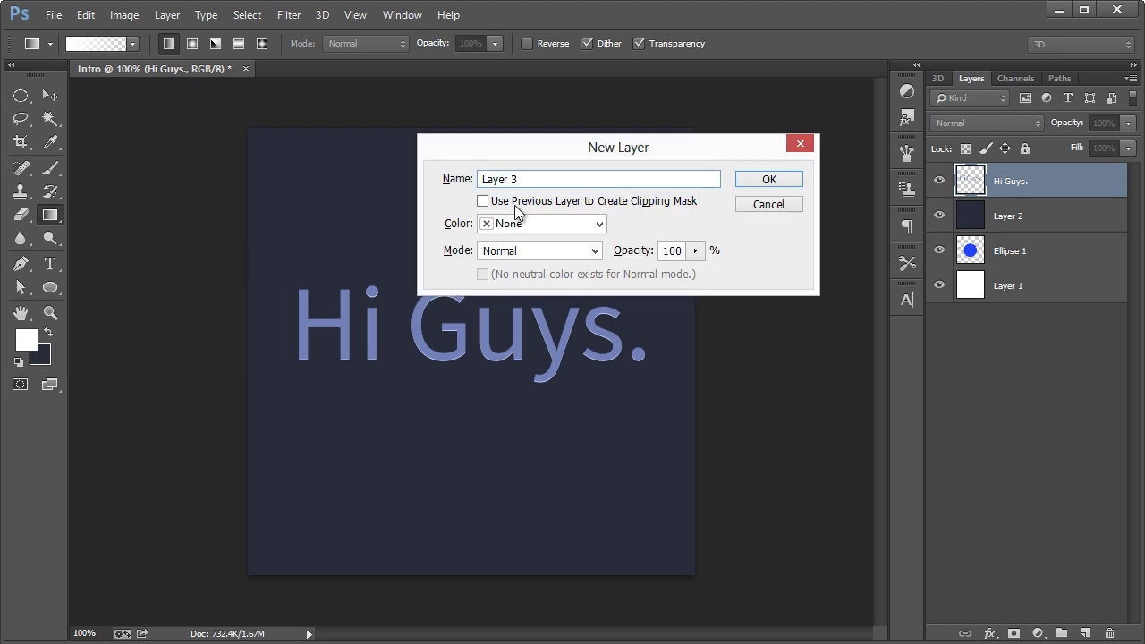
left_click(492, 204)
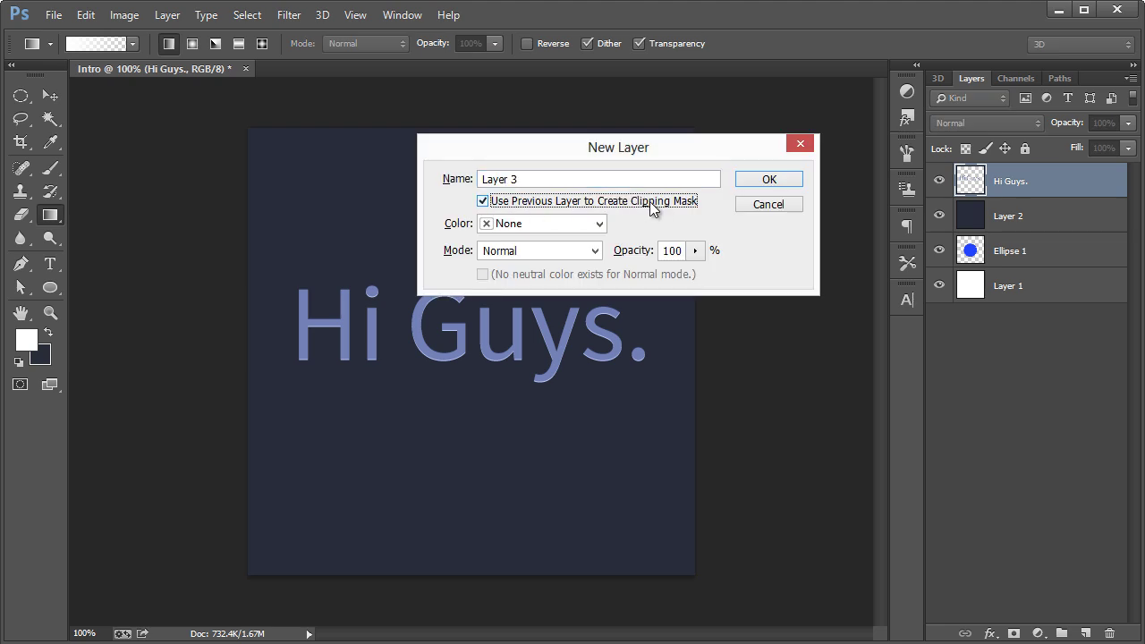
left_click(758, 184)
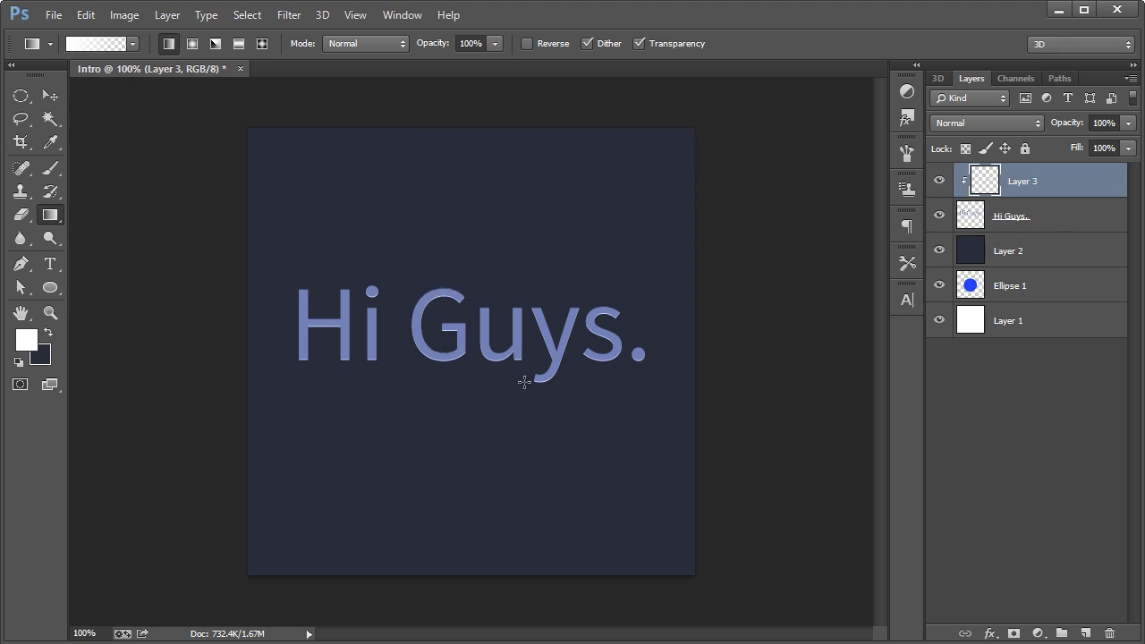
left_click_drag(499, 376, 498, 380)
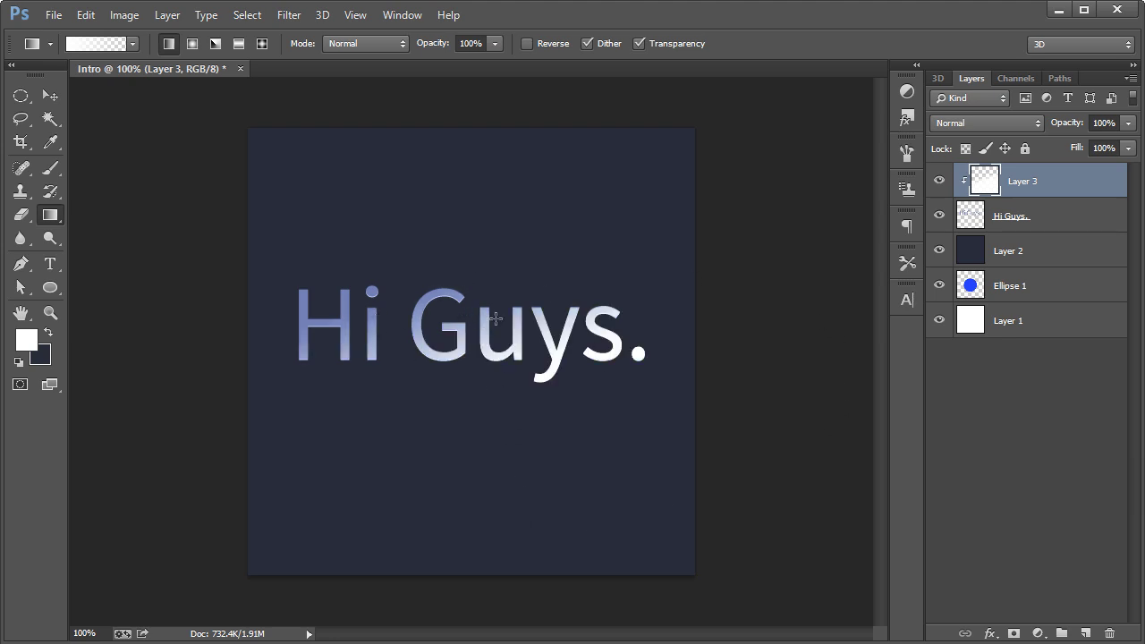
- Cycle through the blend modes of the clipped gradient layer and leave it on Subtract
left_click(971, 123)
left_click(971, 123)
key("Down")
key("Down")
key("Down")
key("Down")
key("Down")
key("Down")
key("Down")
key("Down")
key("Down")
key("Down")
key("Down")
key("Down")
key("Down")
key("Down")
key("Down")
key("Down")
key("Down")
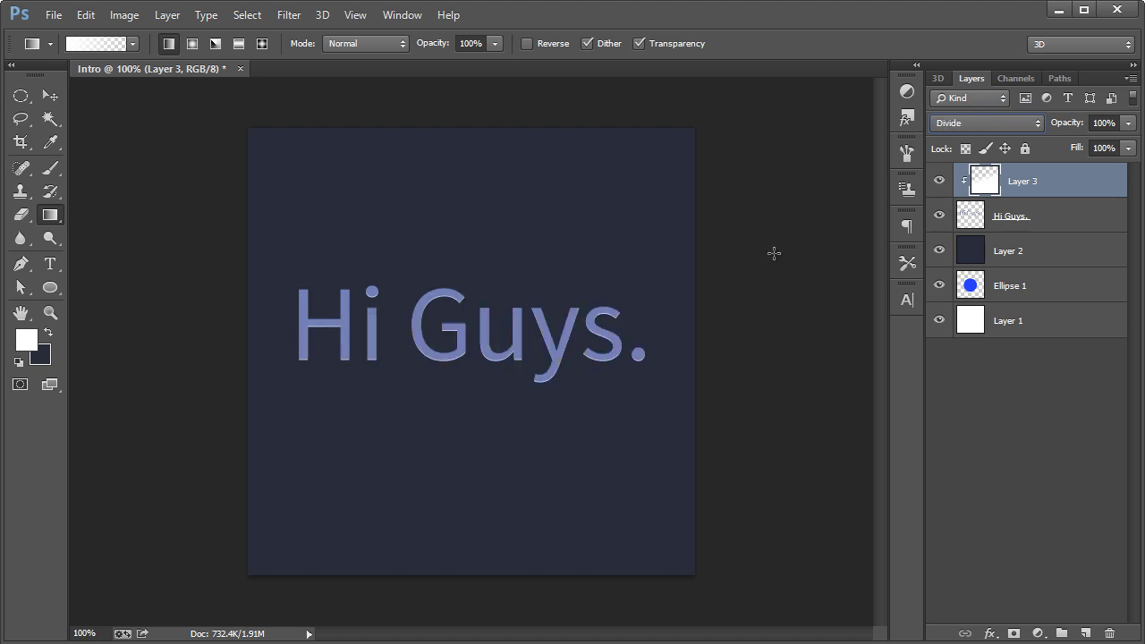
key("Up")
key("Up")
key("Down")
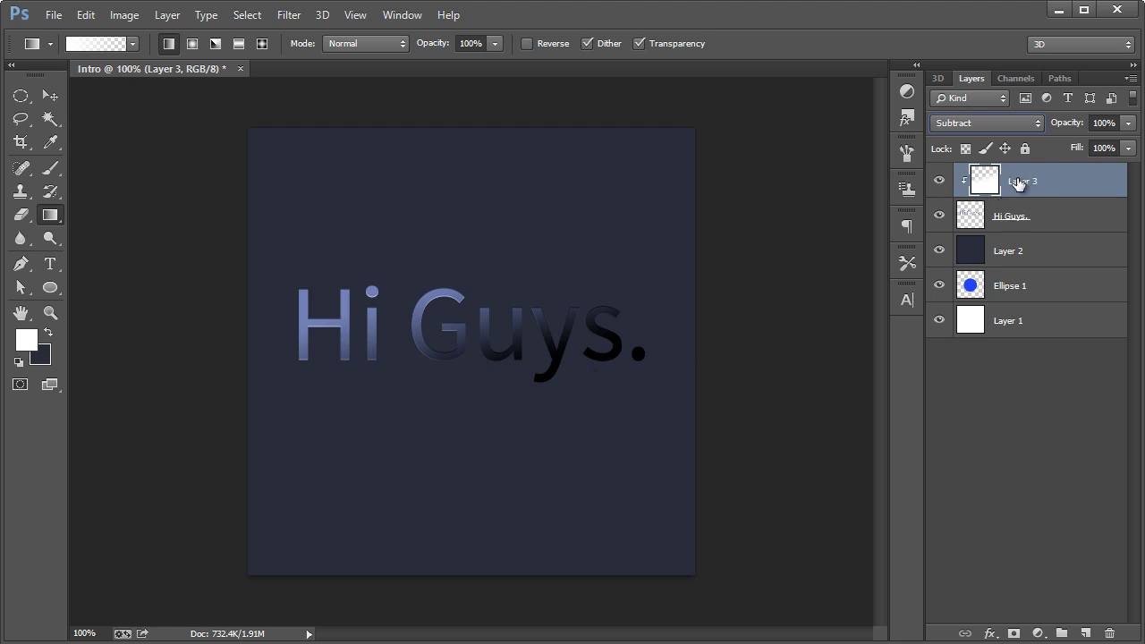
- Add another clipped layer above the gradient and draw a white ellipse of about 406 x 236 px over the upper part of "Hi"
key("ctrl+shift+n")
left_click(656, 202)
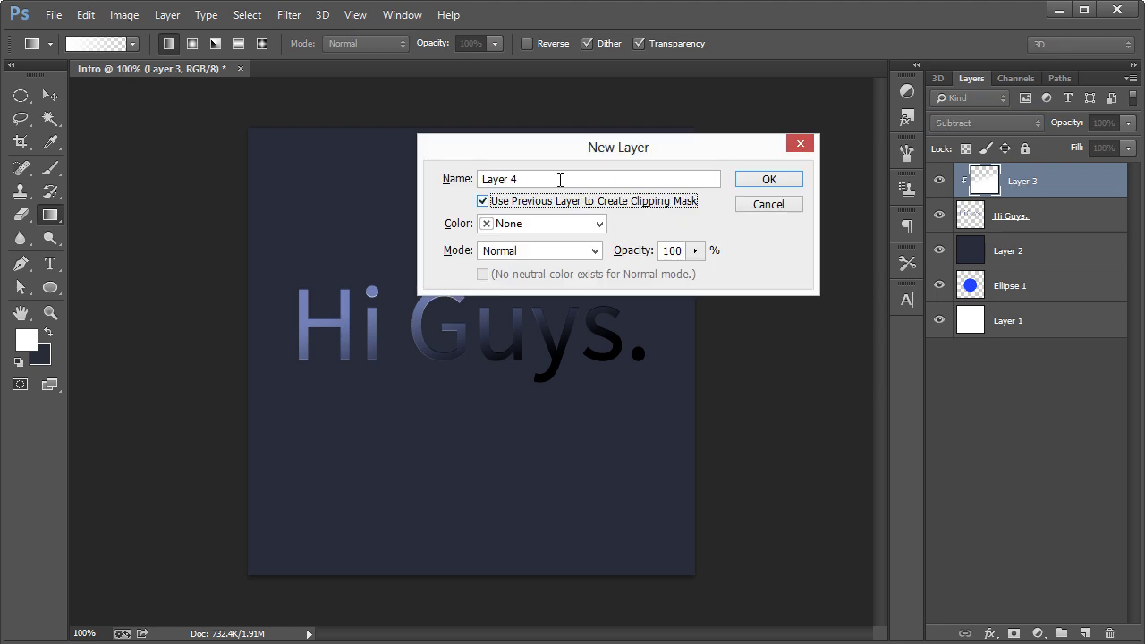
left_click(791, 180)
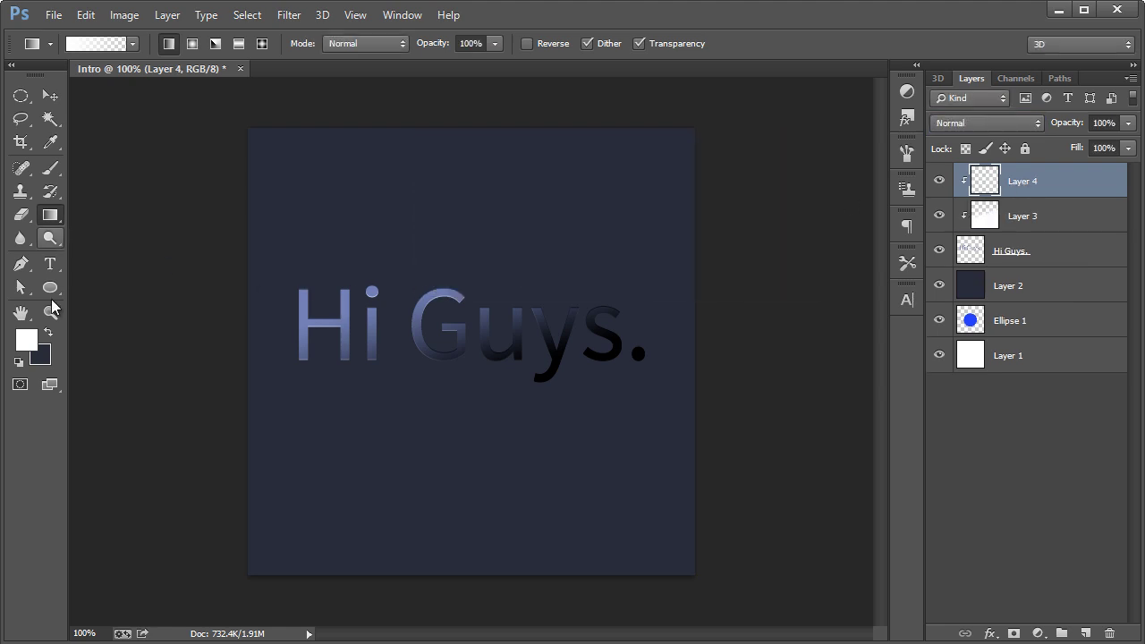
left_click(50, 287)
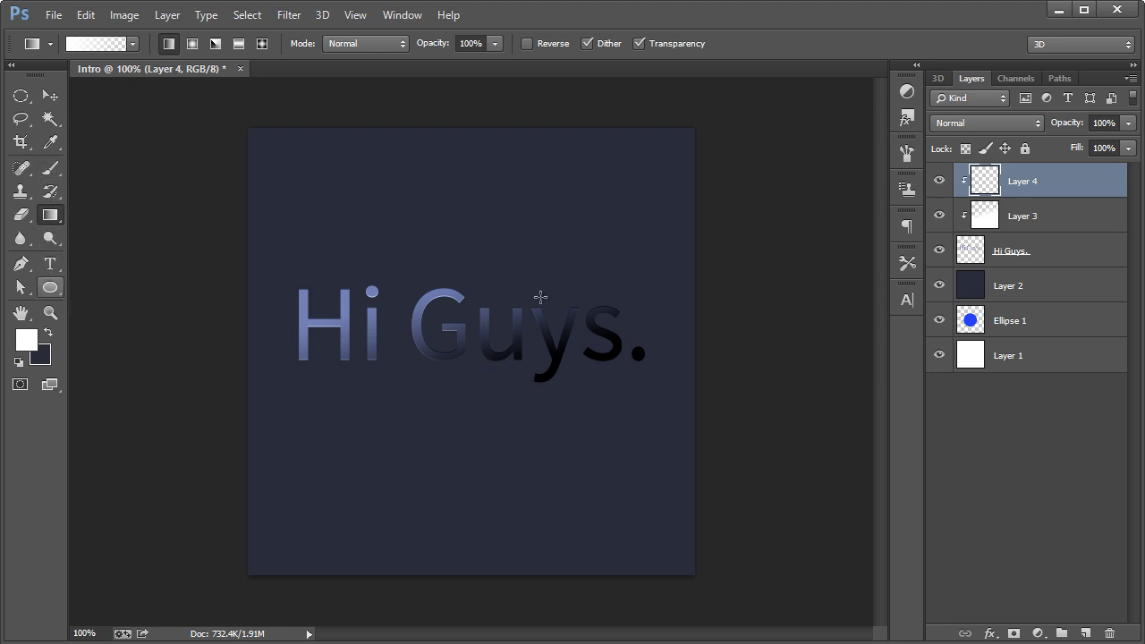
left_click(61, 287)
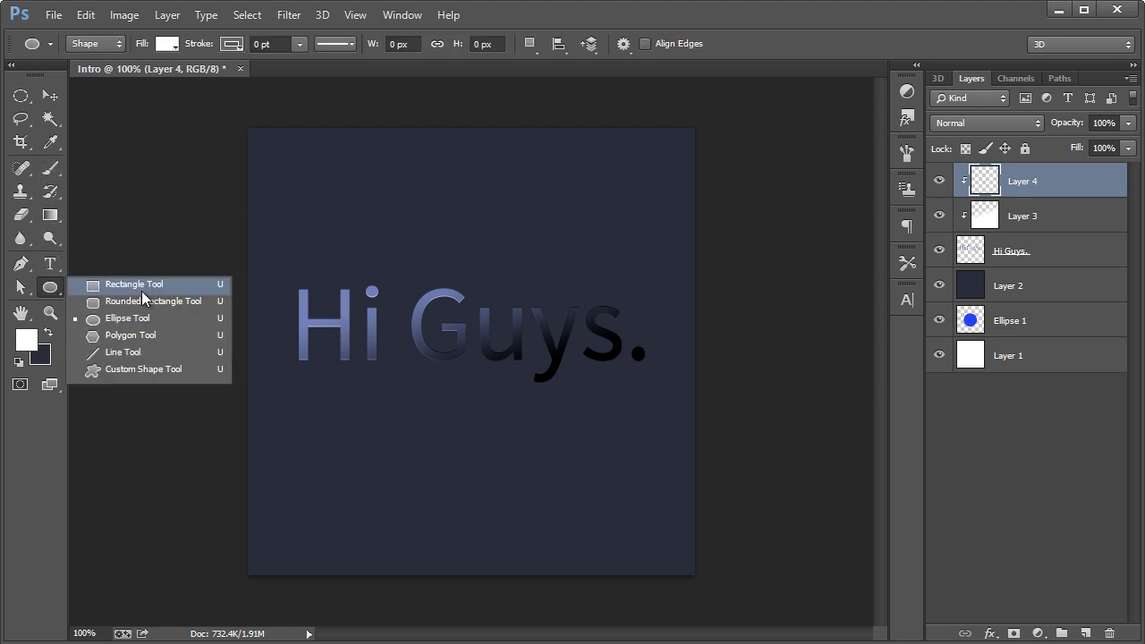
left_click(112, 321)
left_click_drag(270, 232, 452, 338)
key("Return")
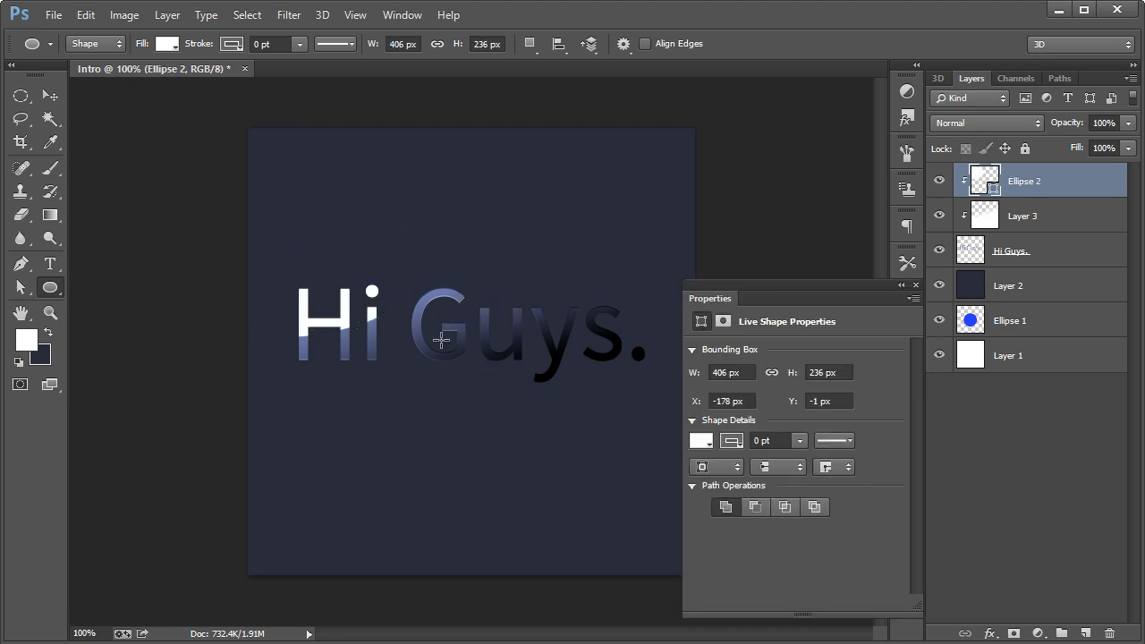
left_click(915, 286)
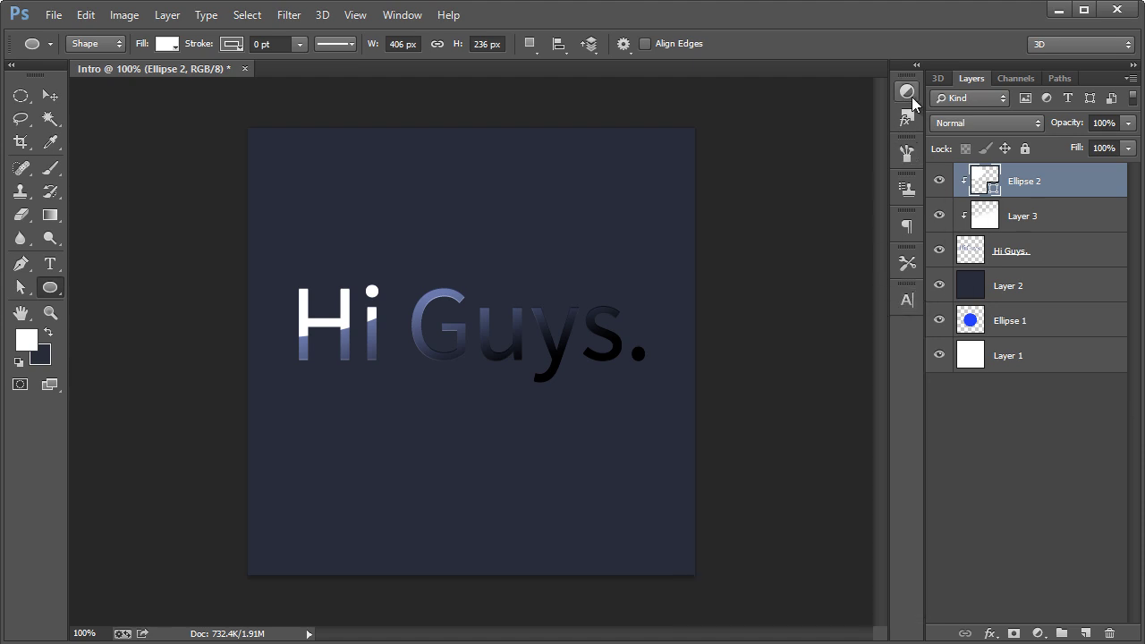
left_click(291, 16)
left_click(288, 16)
left_click(292, 18)
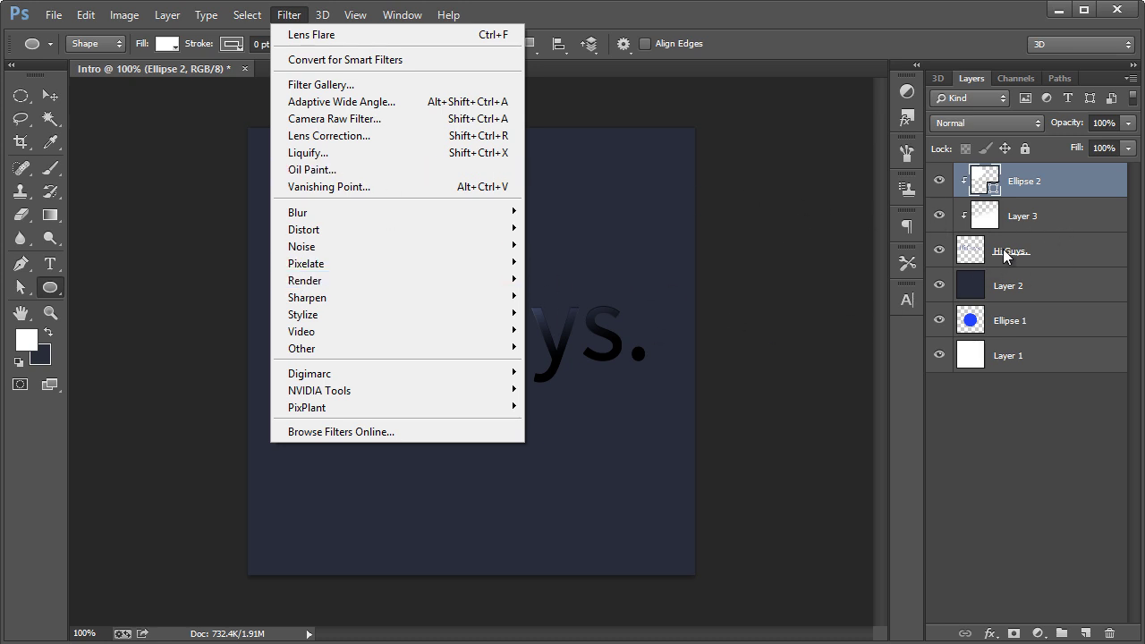
left_click(1042, 256)
- Merge the ellipse, gradient and "Hi Guys." layers into one layer, and toggle the merged layer's visibility off and on
left_click(1035, 183)
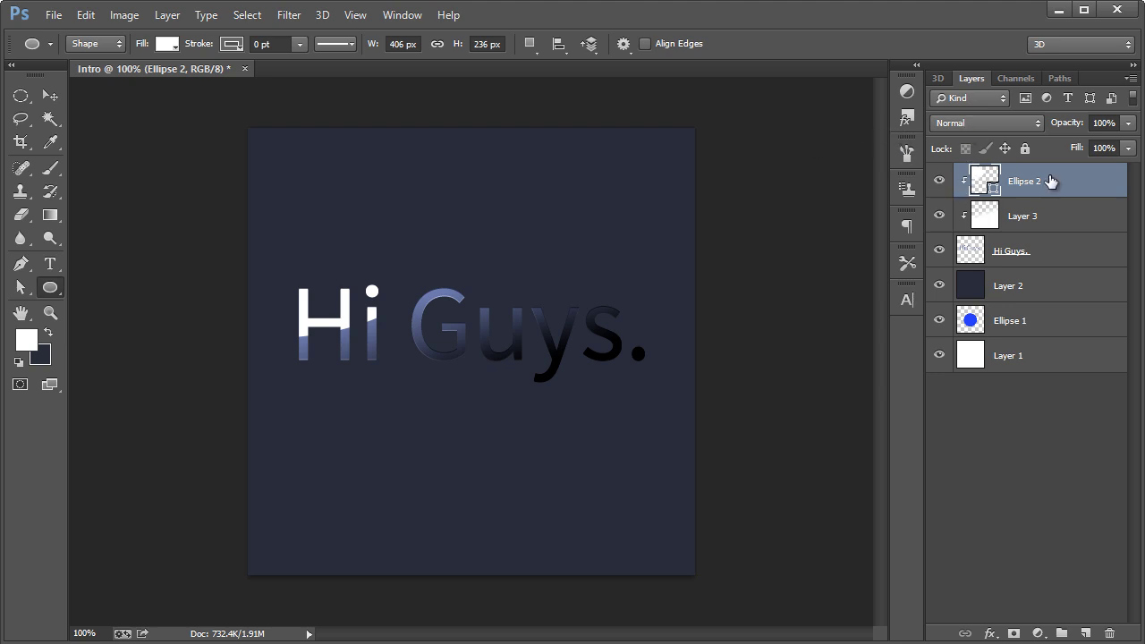
left_click(1014, 253, "shift")
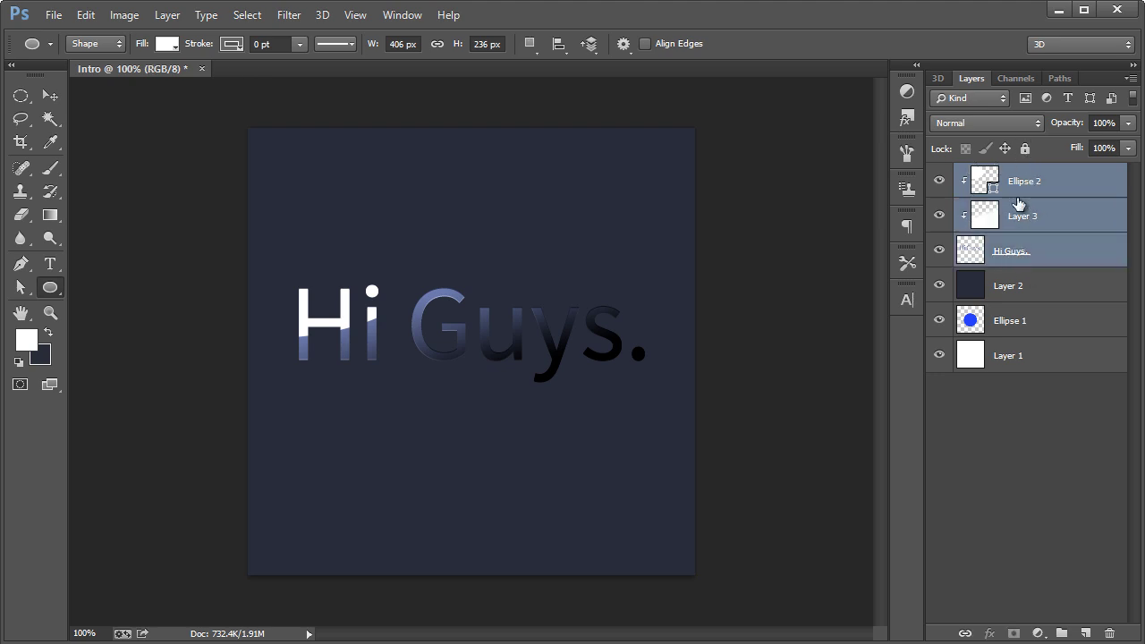
key("ctrl+e")
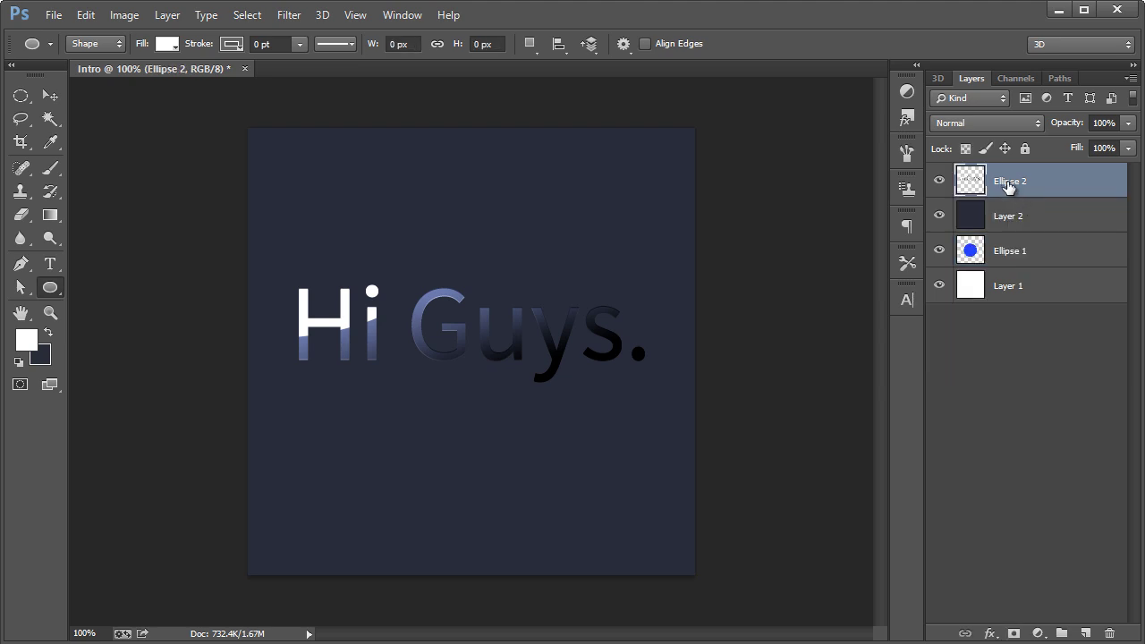
left_click(941, 182)
left_click(940, 182)
left_click(939, 182)
left_click(939, 181)
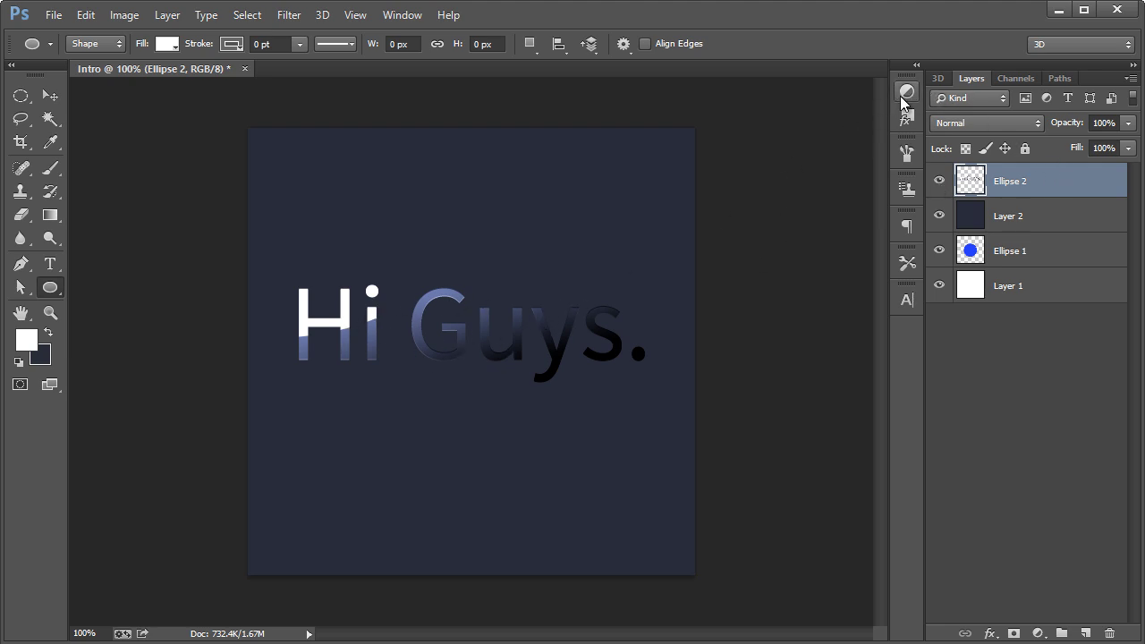
- Add a Brightness/Contrast adjustment layer above the merged text layer with the brightness at -50
left_click(402, 15)
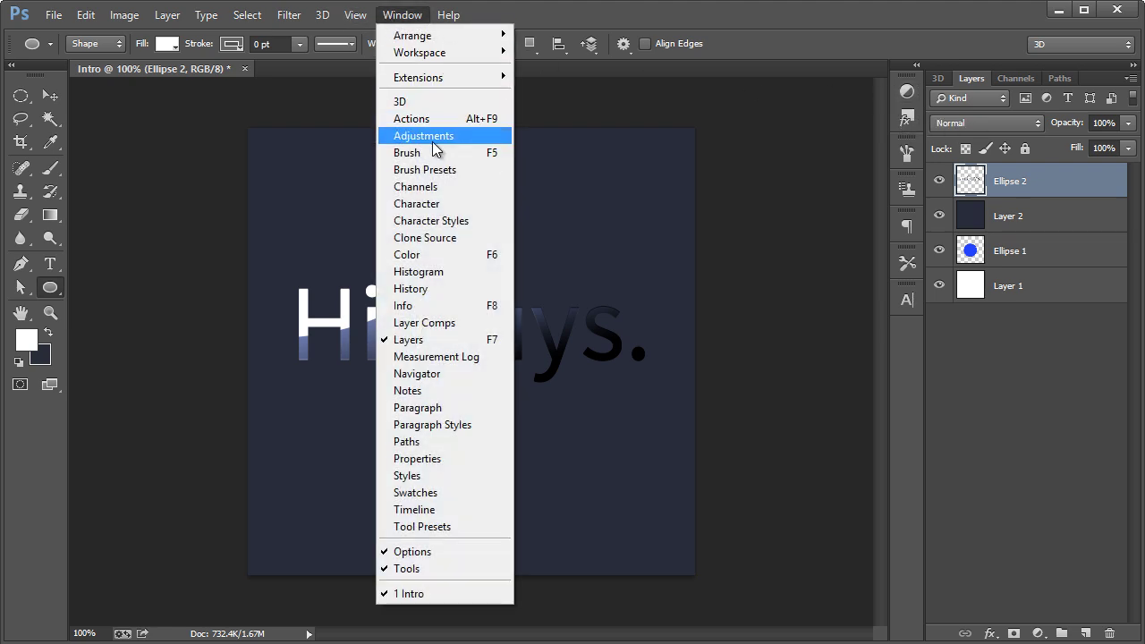
left_click(905, 93)
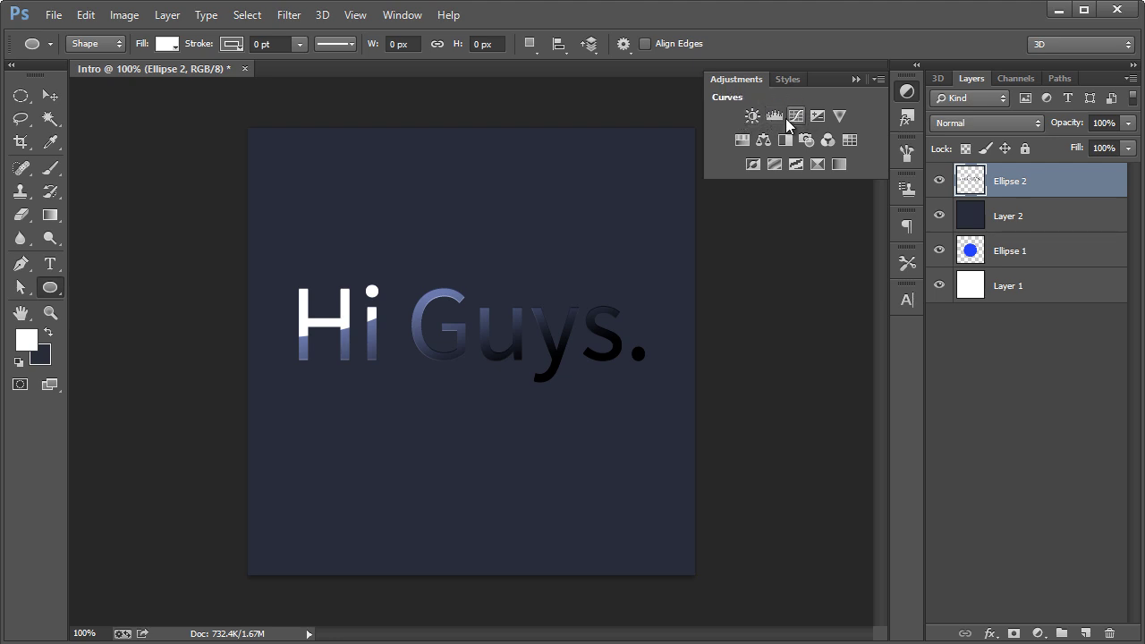
left_click(751, 115)
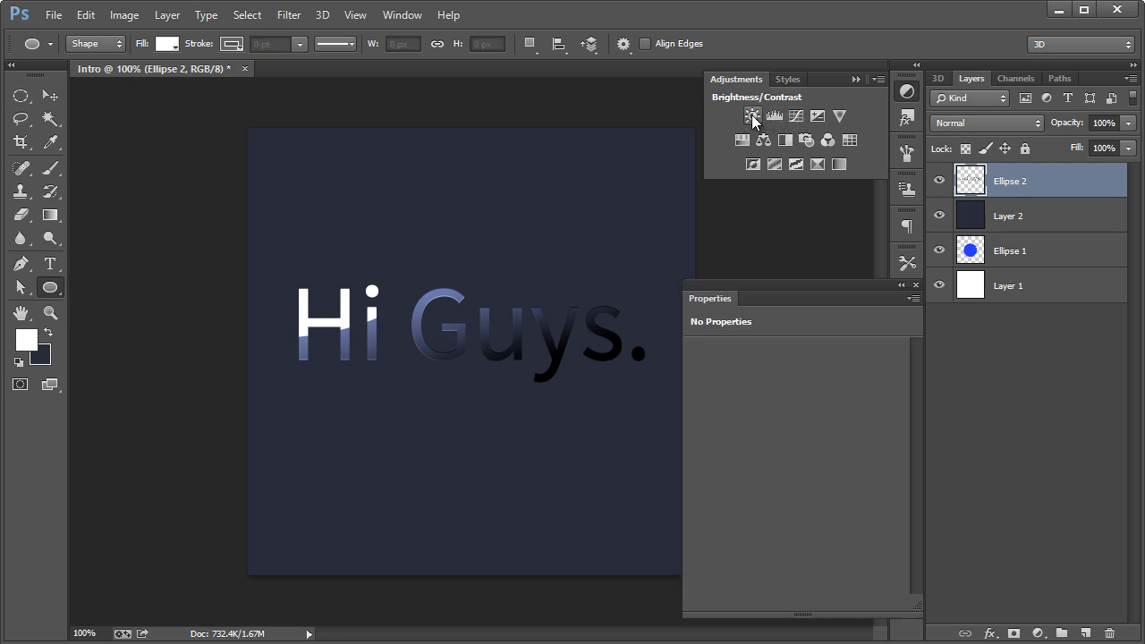
left_click_drag(776, 286, 694, 250)
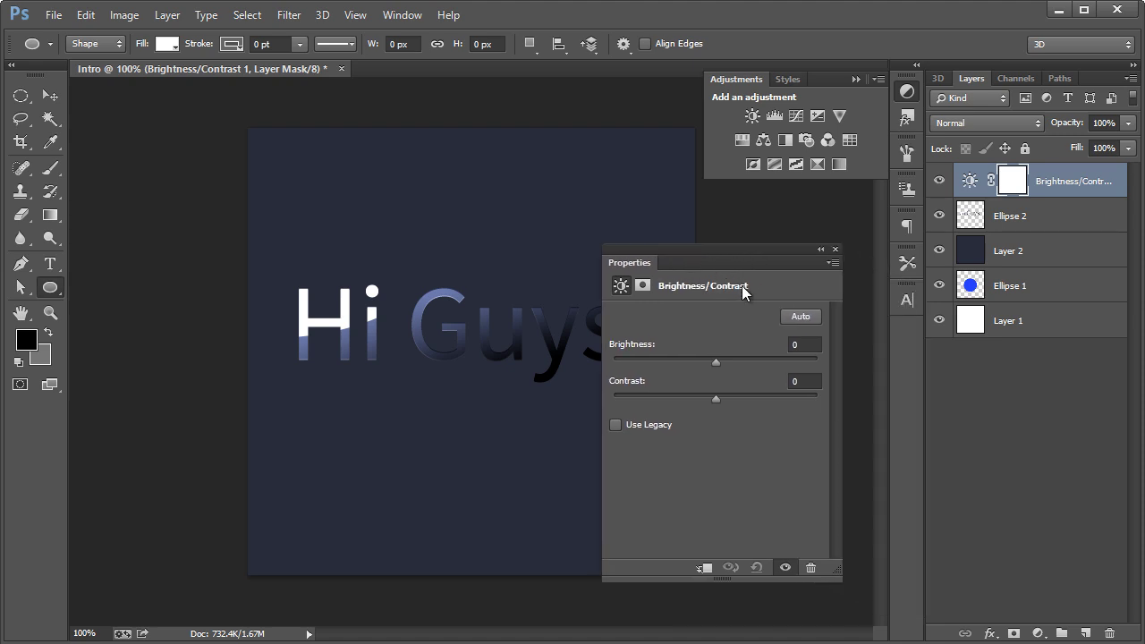
left_click_drag(712, 365, 683, 358)
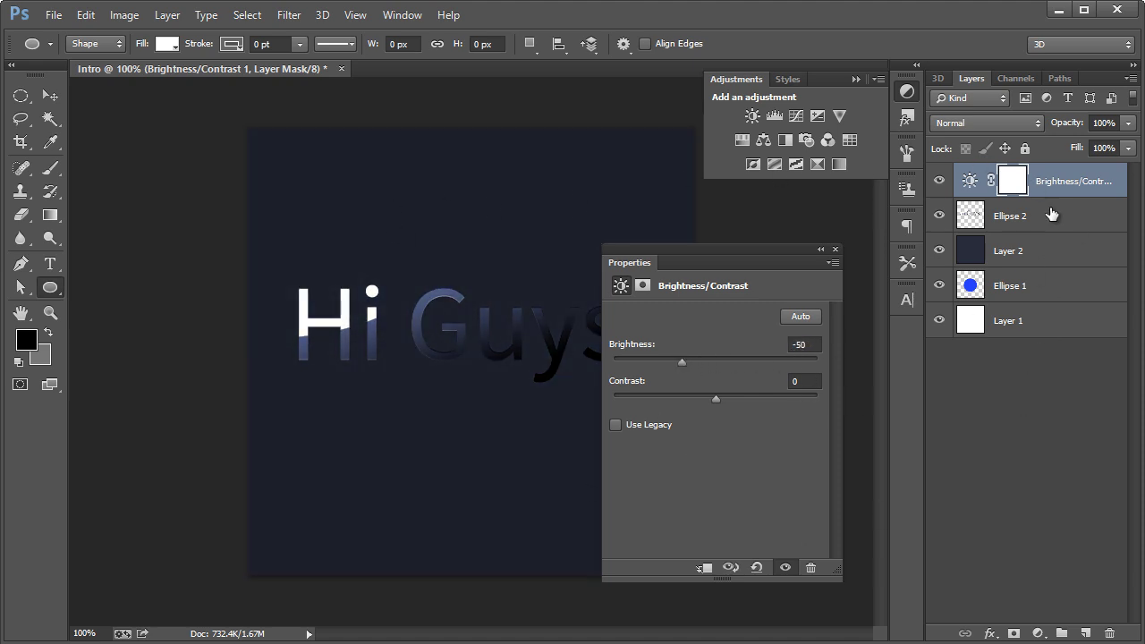
- Clip the Brightness/Contrast adjustment to the text layer and set its brightness to 150 and contrast to -3
left_click(706, 568)
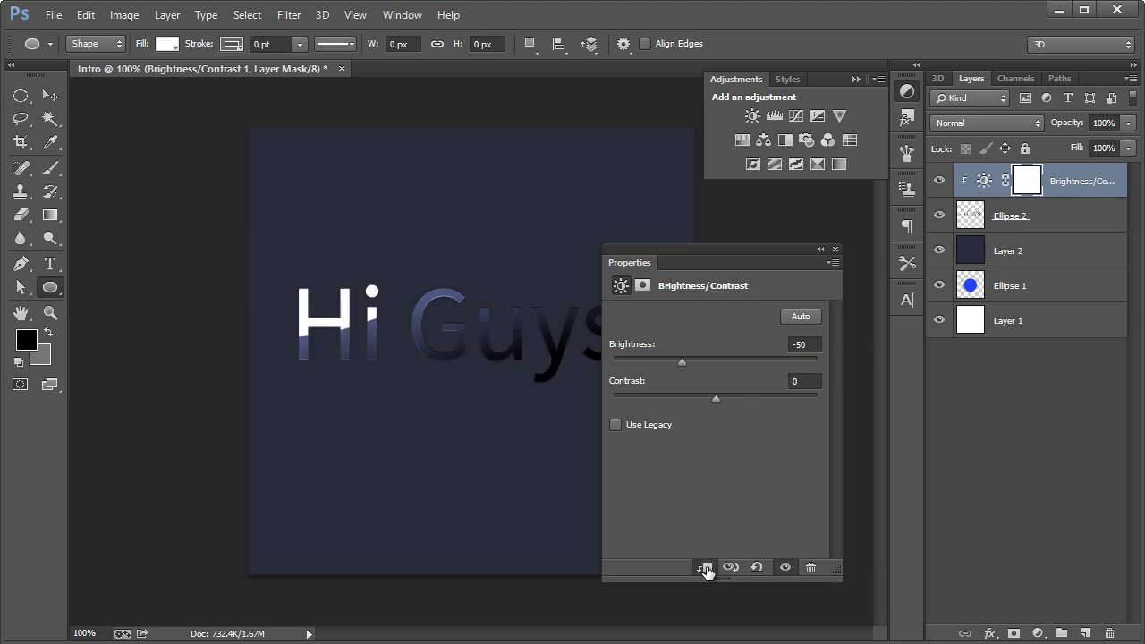
left_click_drag(682, 361, 816, 362)
left_click_drag(716, 248, 813, 245)
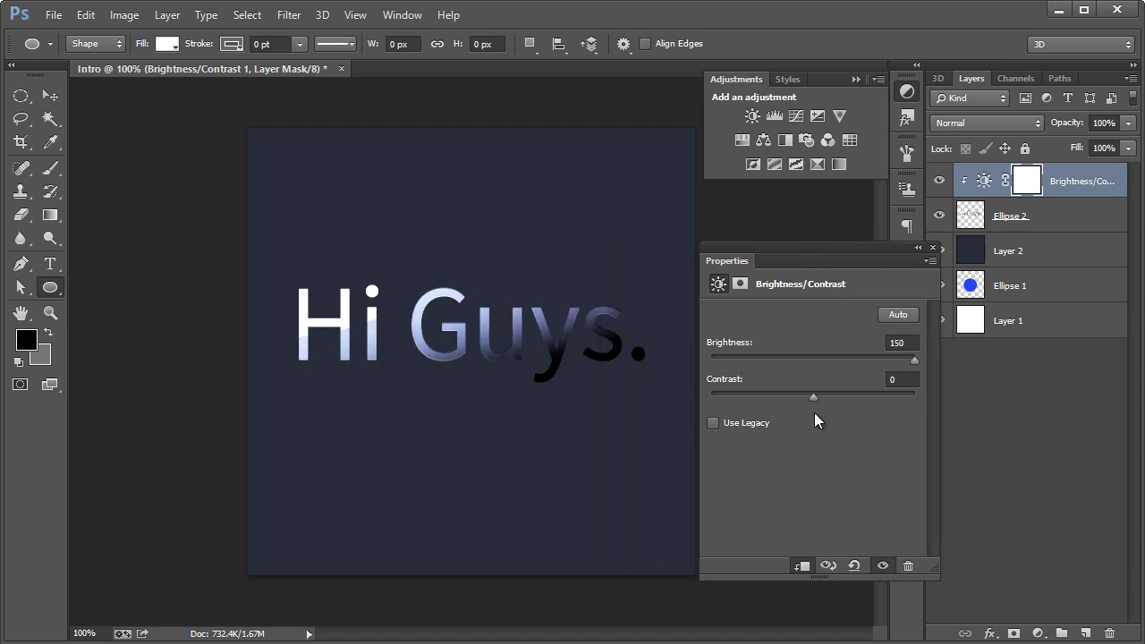
mouse_move(838, 390)
left_mouse_down()
mouse_move(924, 387)
mouse_move(808, 390)
left_mouse_up()
left_click_drag(827, 249, 724, 251)
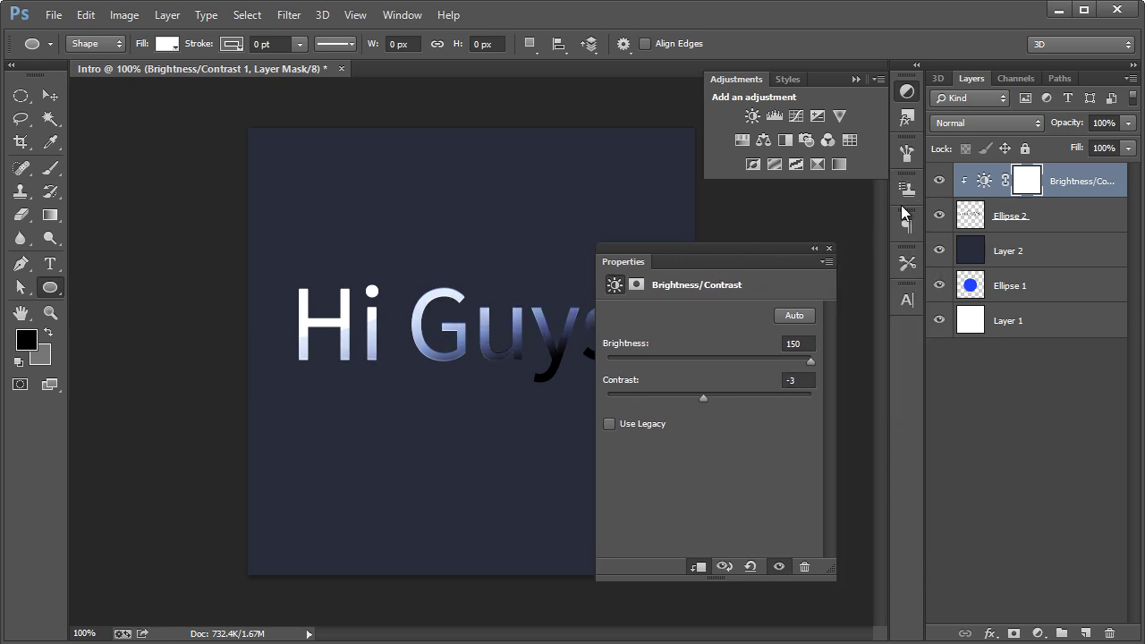
- Add a Hue/Saturation adjustment clipped to the text layer, set its hue to +76 and close its properties
left_click(741, 140)
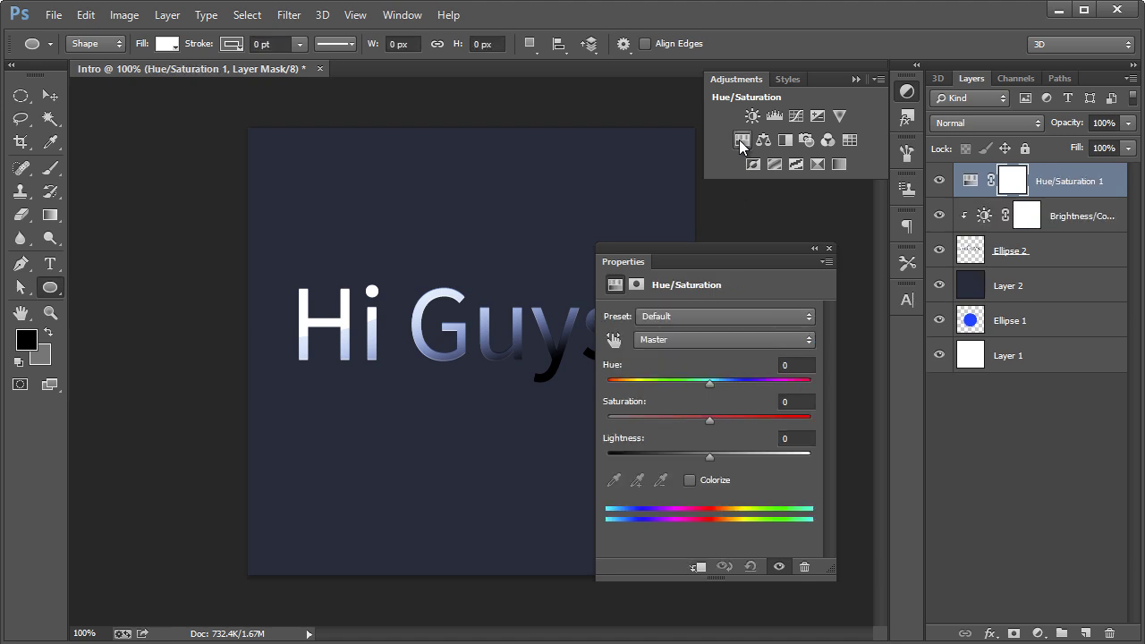
left_click_drag(709, 248, 781, 233)
left_click(769, 552)
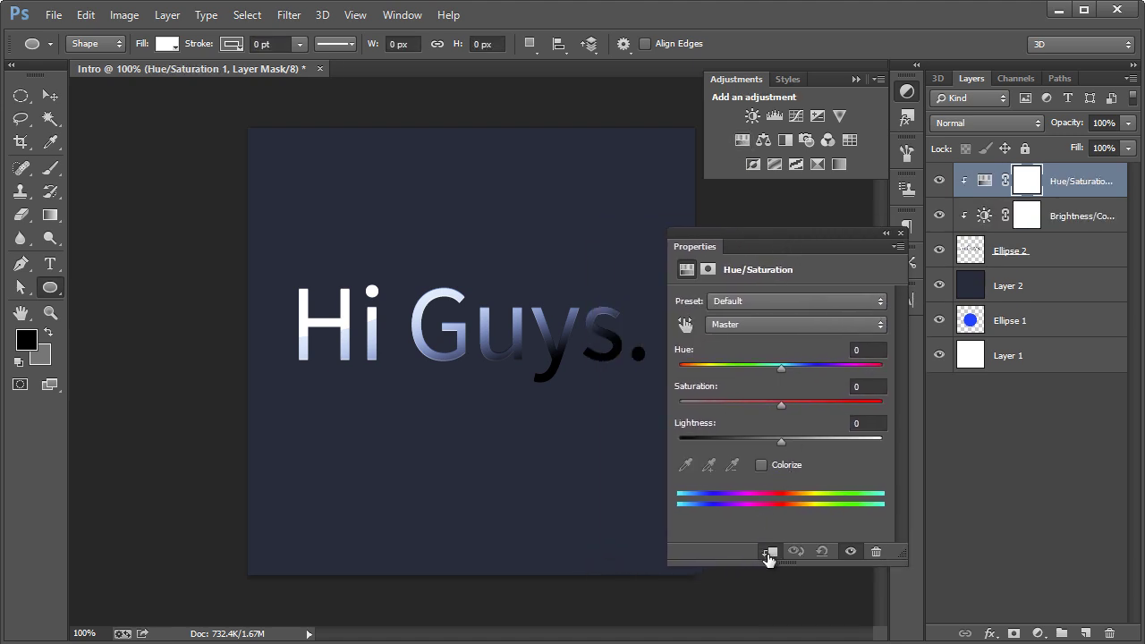
left_click_drag(782, 363, 839, 360)
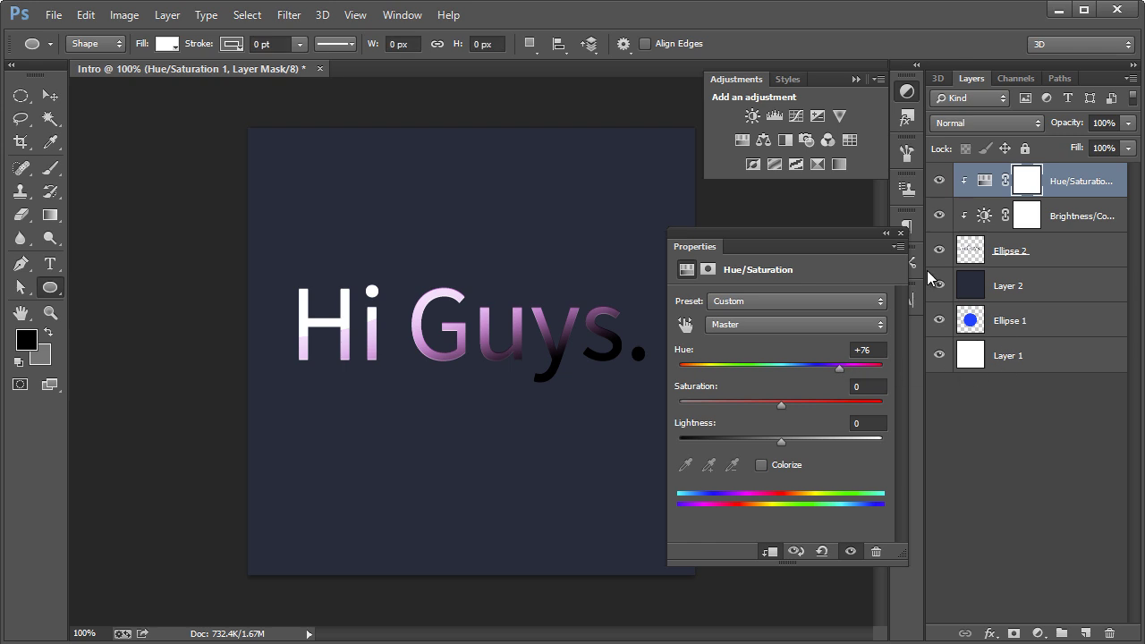
left_click_drag(811, 234, 723, 231)
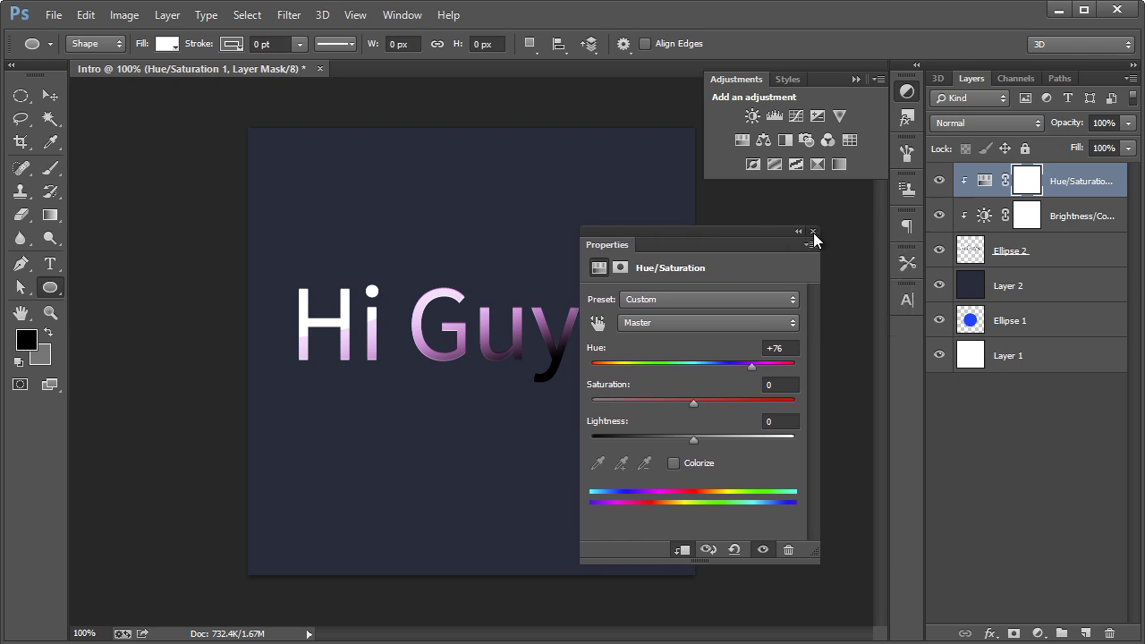
left_click(812, 232)
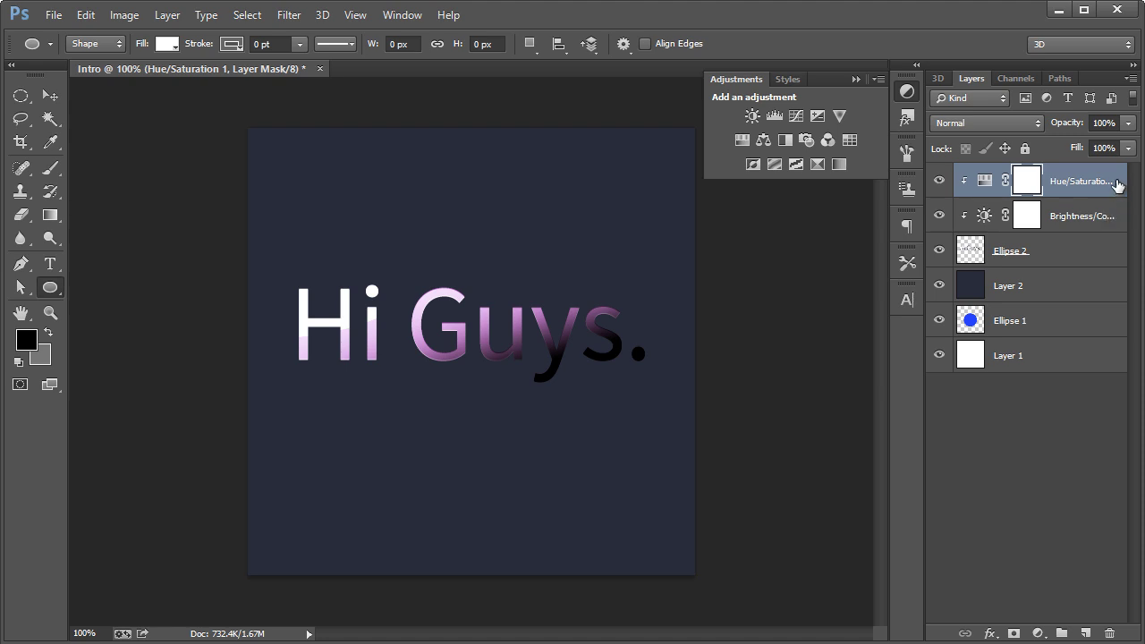
- Reopen the Brightness/Contrast adjustment, raise its contrast, lower its brightness and close its properties
left_click(1114, 219)
double_click(1114, 218)
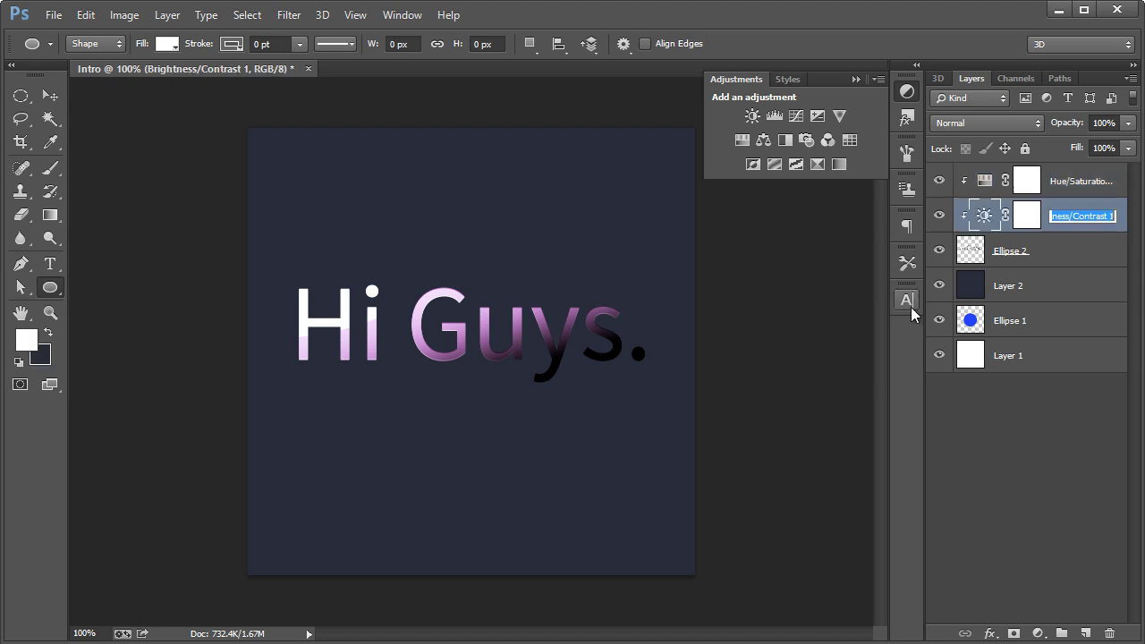
left_click(1026, 214)
double_click(984, 216)
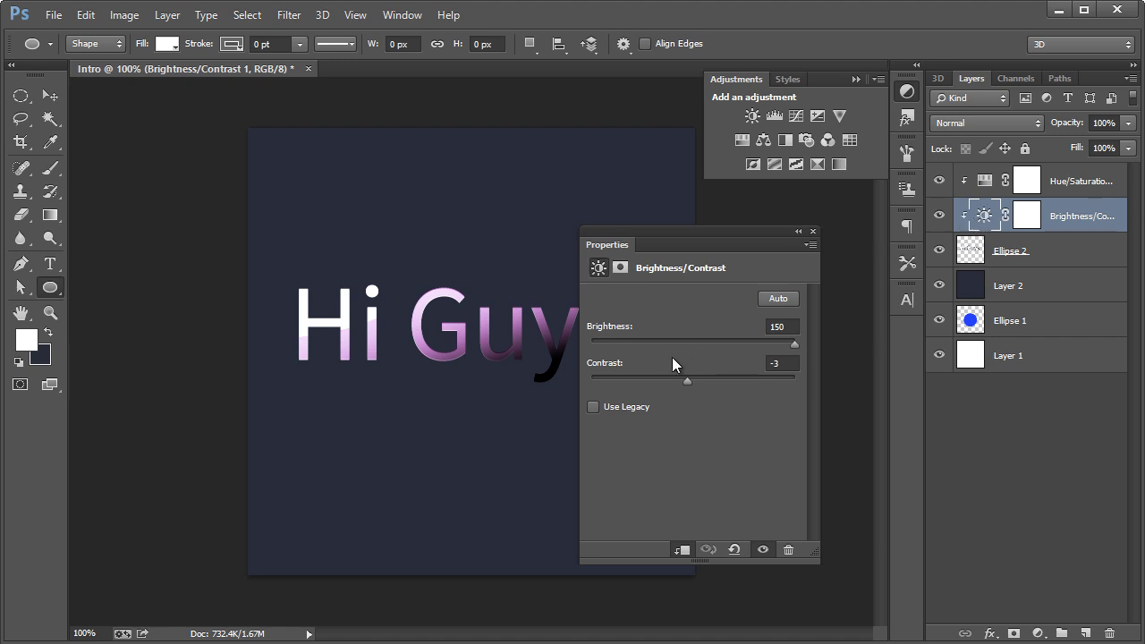
left_click_drag(692, 381, 752, 376)
left_click_drag(794, 344, 741, 377)
left_click(812, 231)
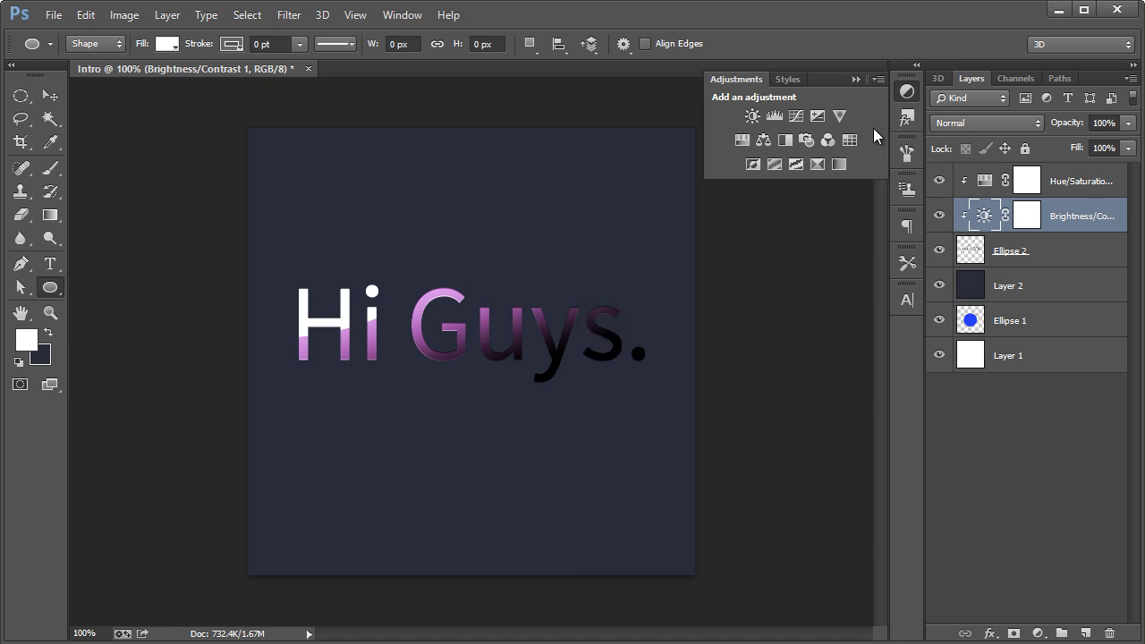
- Choose the Gradient tool with the foreground-to-transparent preset, using white as the foreground colour
left_click(908, 89)
left_click(61, 102)
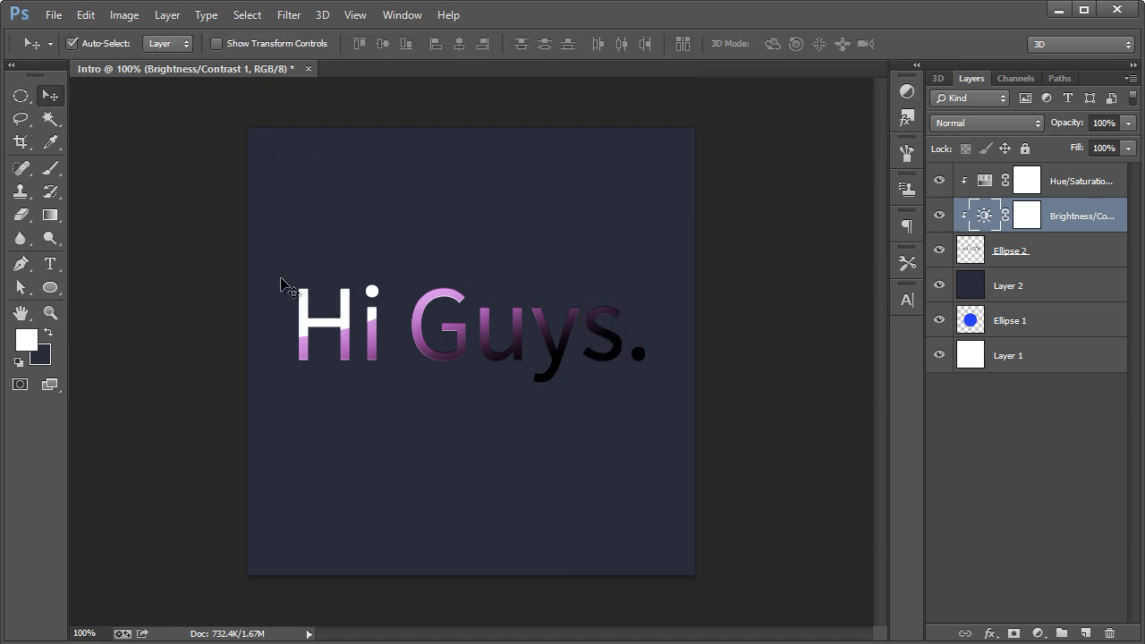
left_click(49, 213)
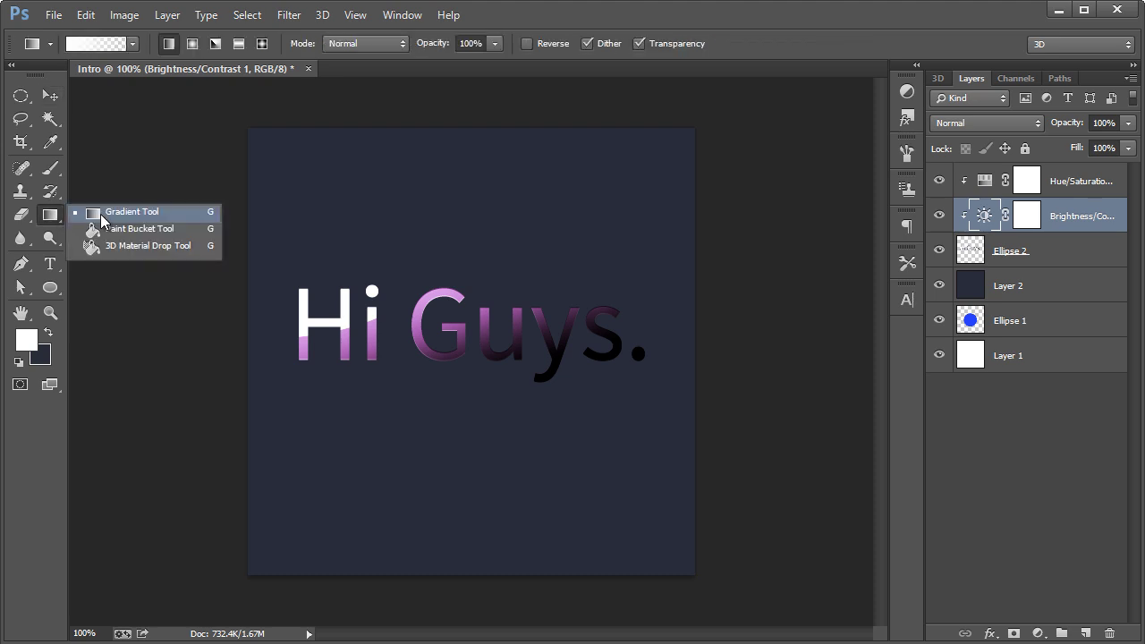
left_click(100, 213)
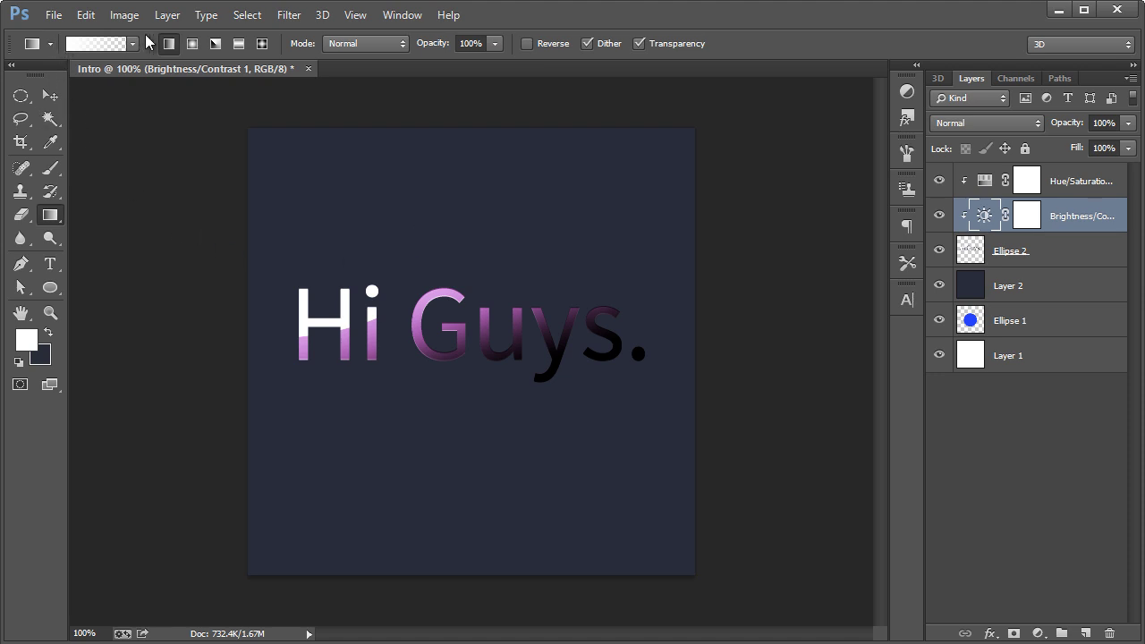
left_click(54, 211)
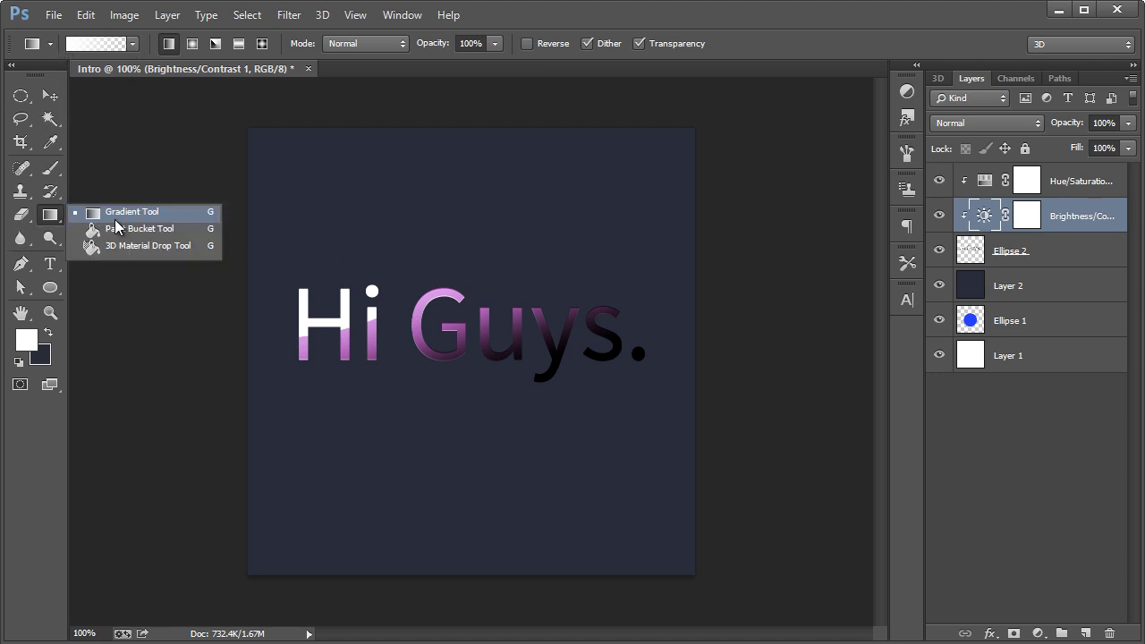
left_click(115, 219)
left_click(133, 44)
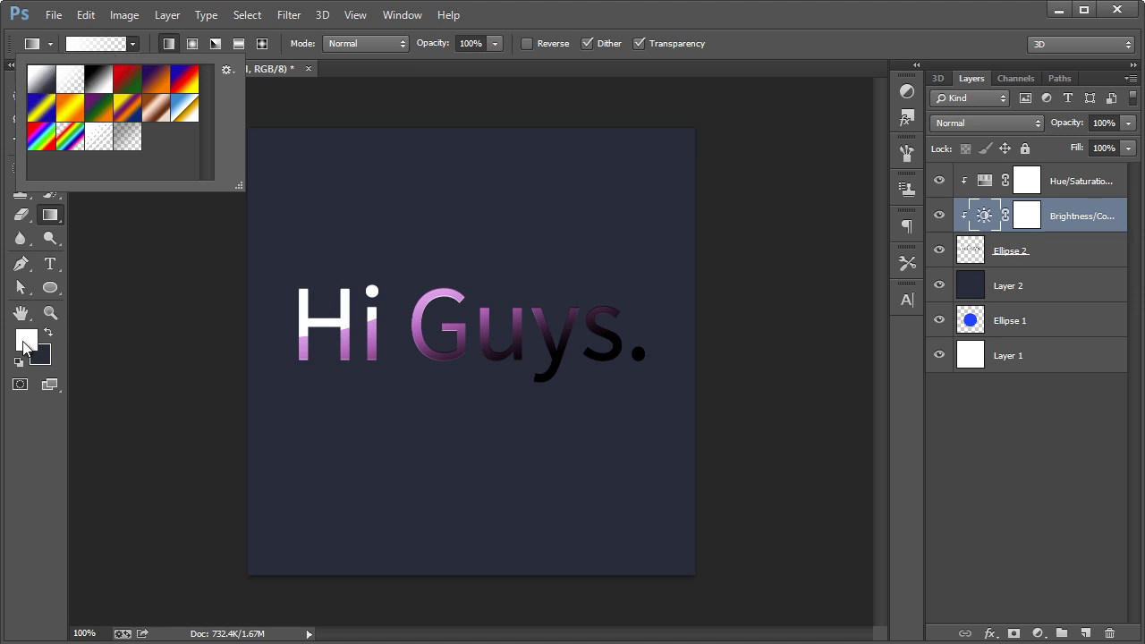
double_click(73, 85)
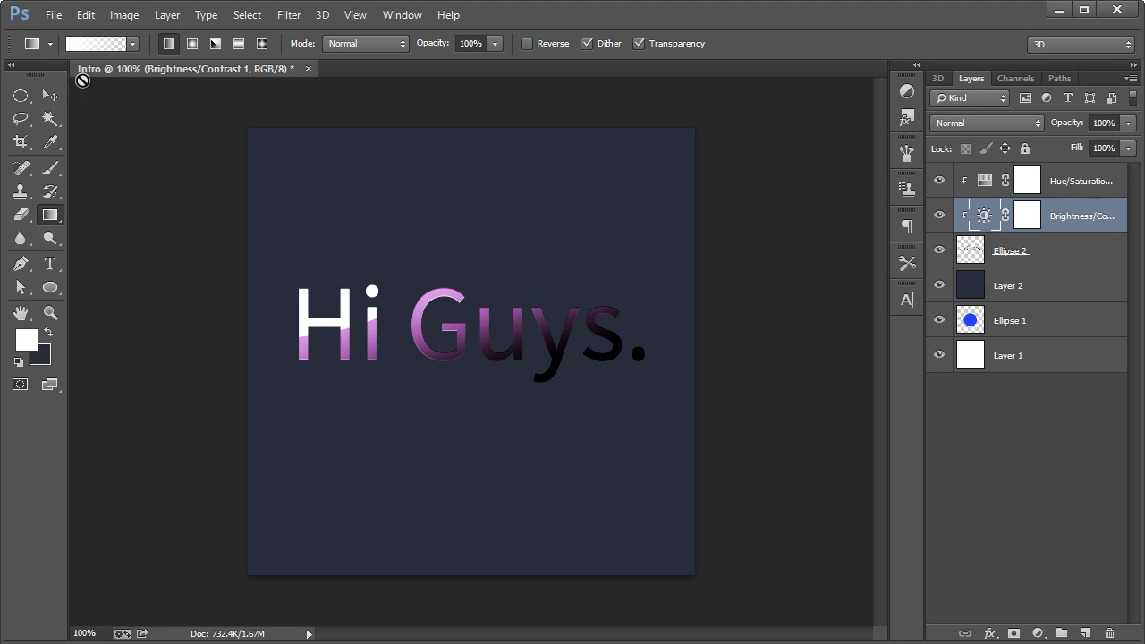
- Try upward white-to-transparent gradients on the Ellipse 2 layer and undo each one
left_click(1040, 253)
left_click_drag(460, 358, 460, 228)
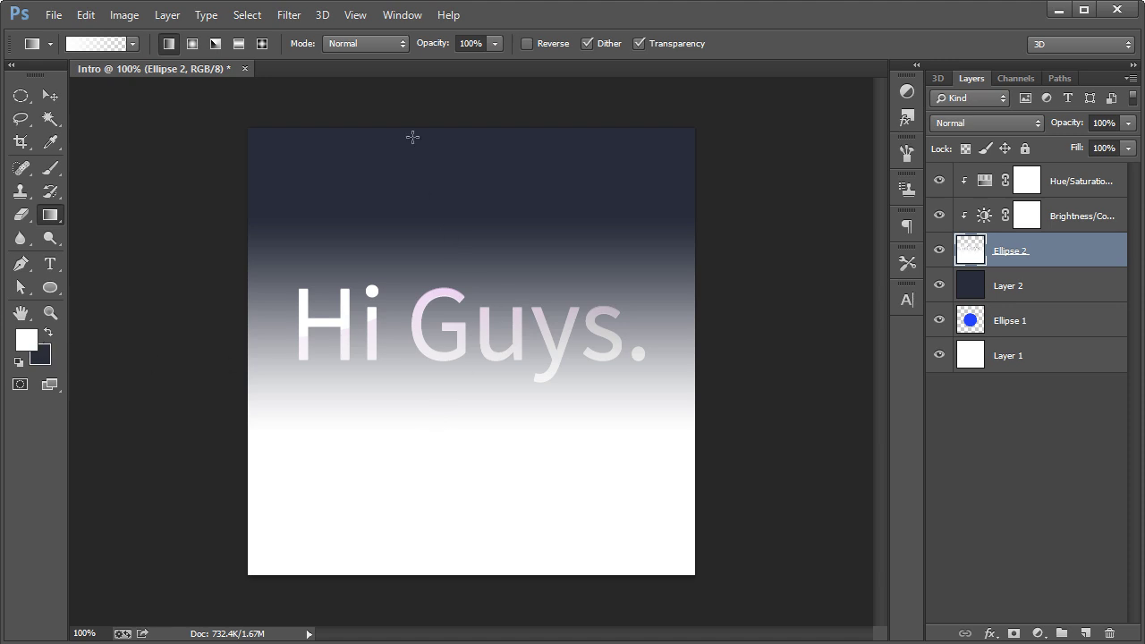
key("ctrl+z")
left_click_drag(491, 401, 501, 375)
key("ctrl+z")
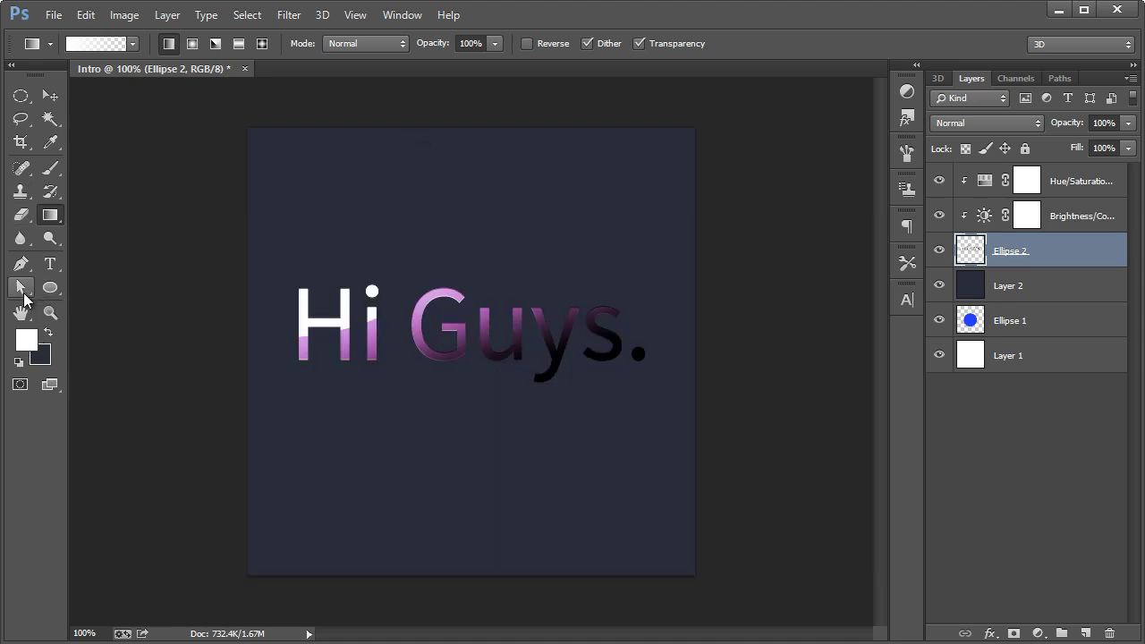
- Add the text "Text here." on the canvas above the "Hi Guys." lettering
left_click(49, 96)
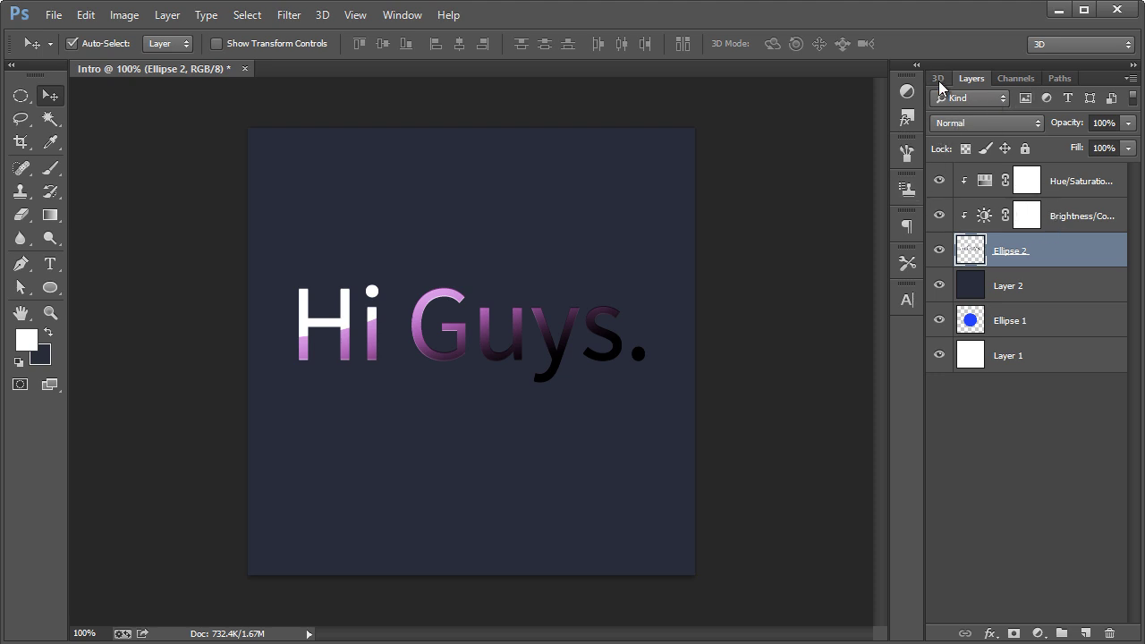
left_click(52, 263)
left_click(410, 206)
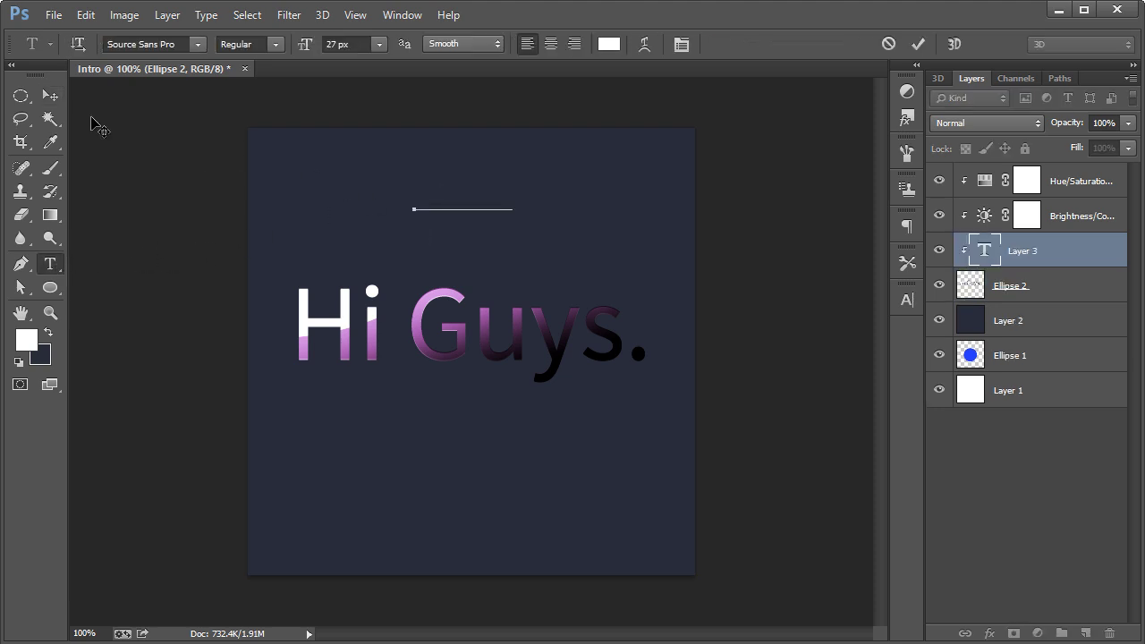
left_click(50, 95)
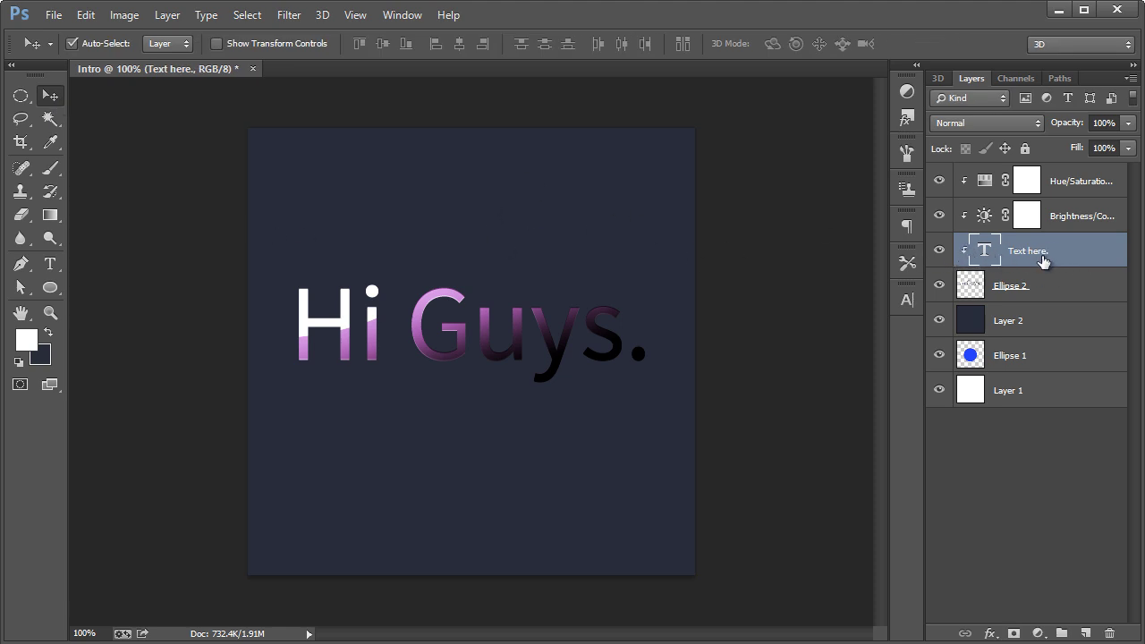
- Move the "Text here." layer to the top of the layer stack, out of the clipping group
left_click_drag(1044, 260, 1045, 164)
right_click(1052, 181)
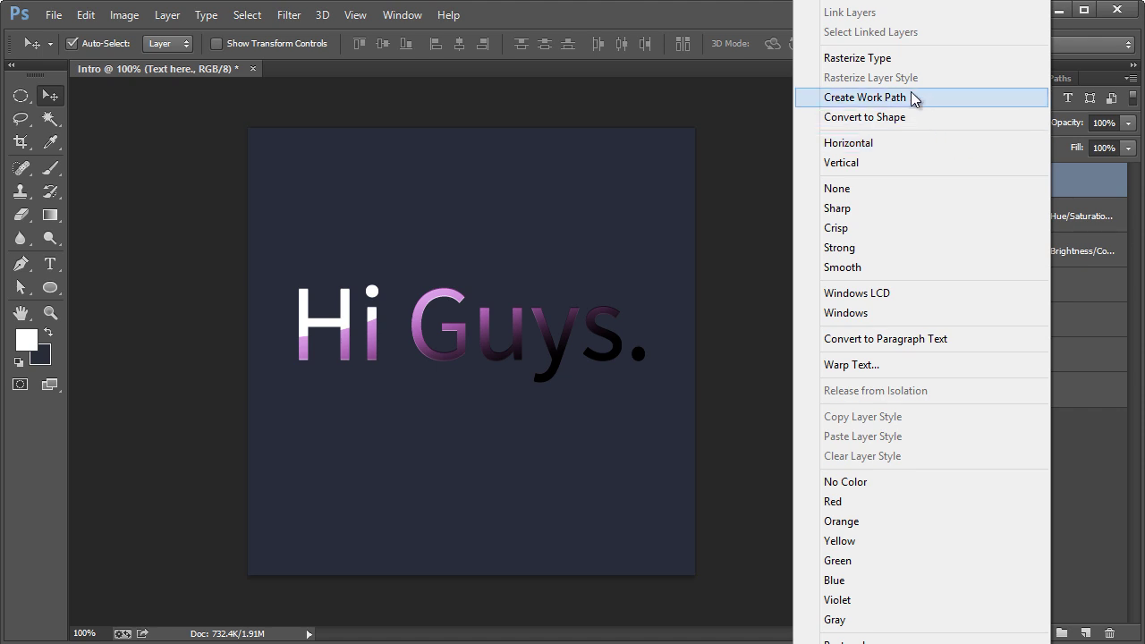
left_click(921, 116)
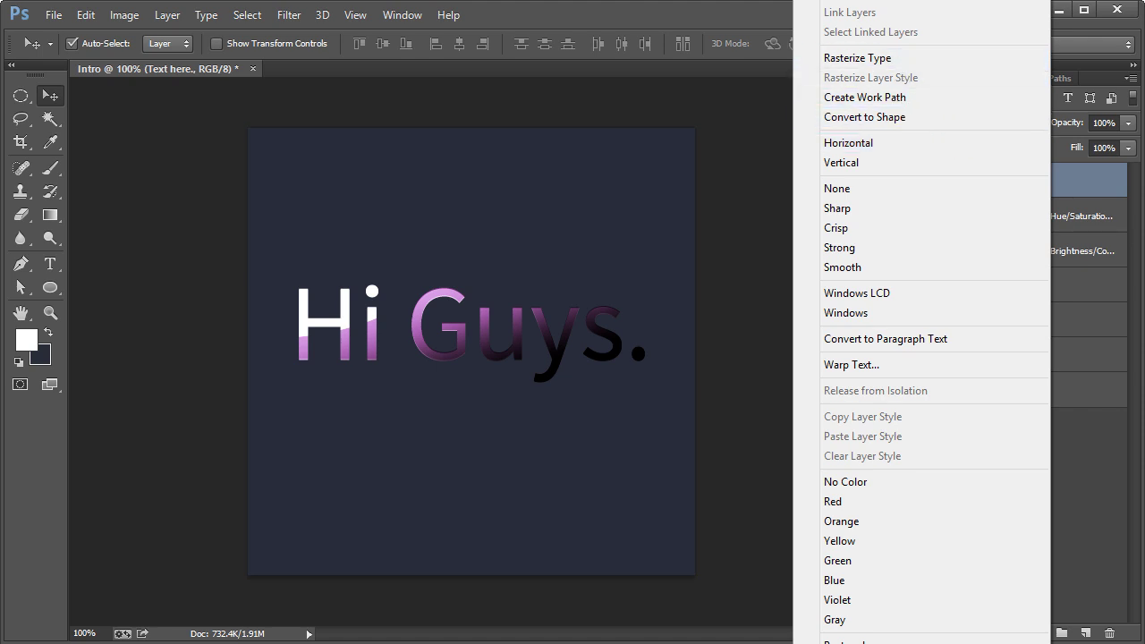
left_click_drag(1070, 187, 1036, 183)
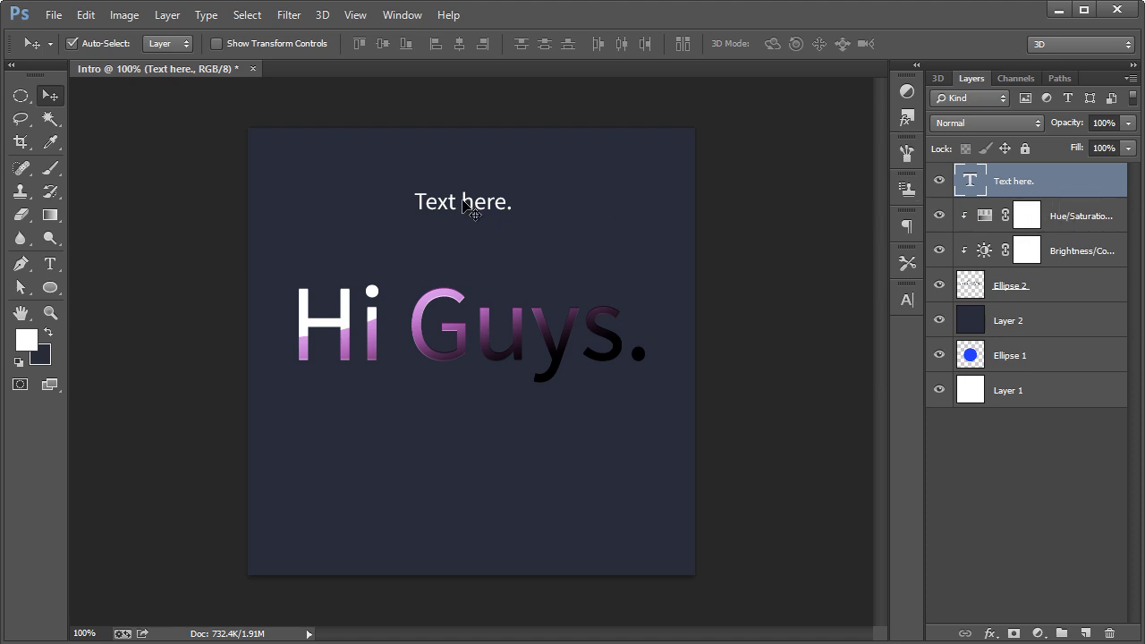
- Create a 3D extrusion from the "Text here." layer and orbit it to expose the depth of its letters
left_click(322, 15)
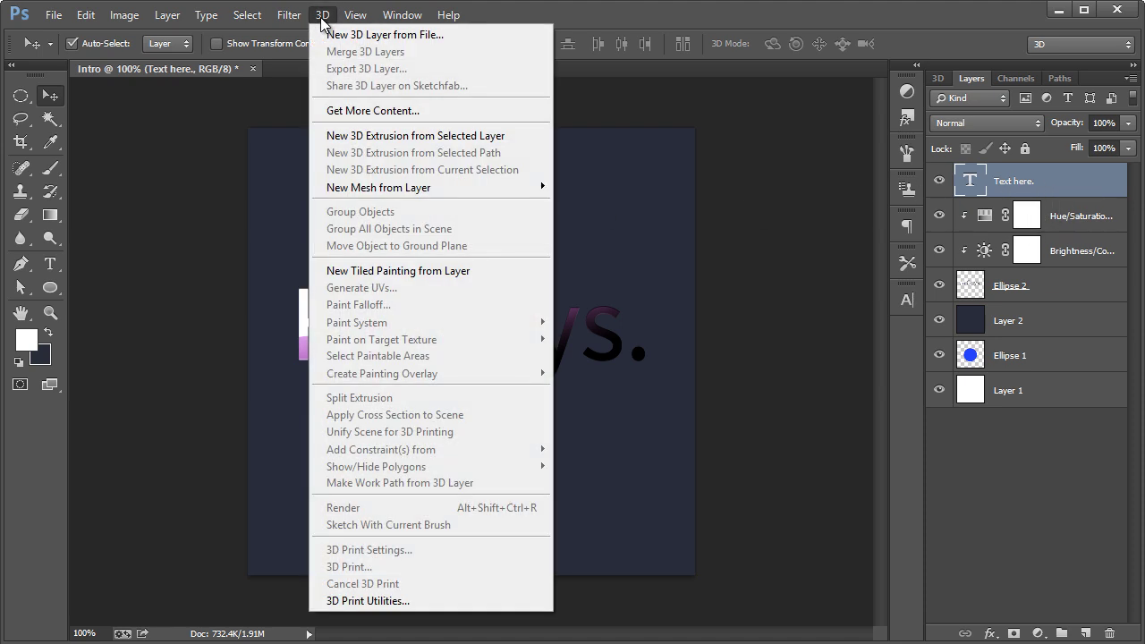
left_click(376, 146)
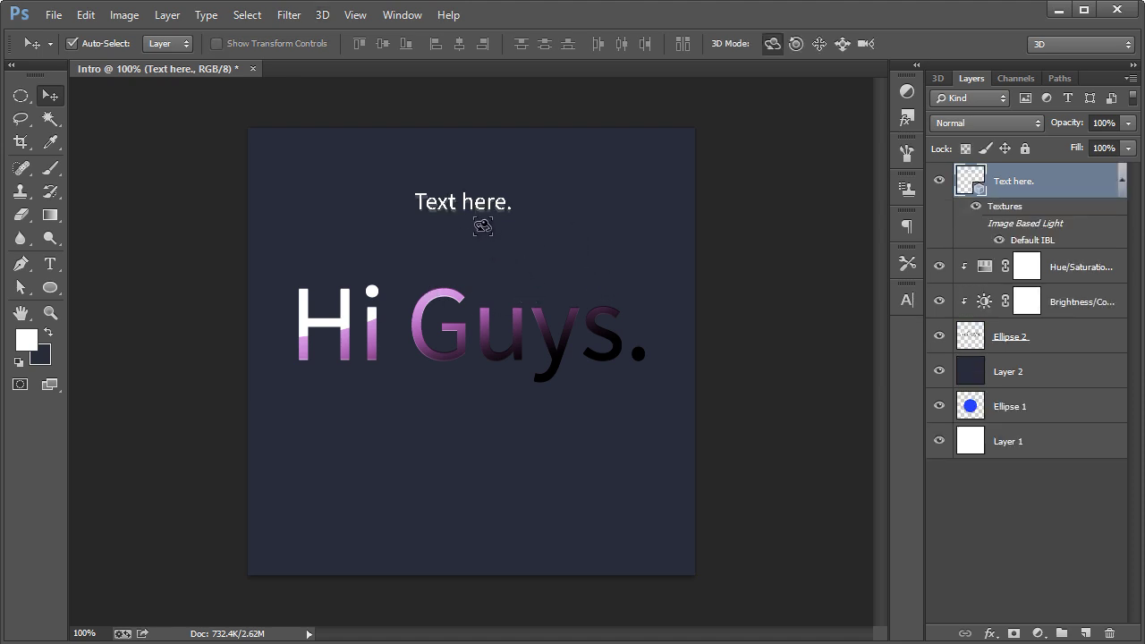
left_click_drag(482, 227, 426, 261)
left_click_drag(455, 307, 428, 289)
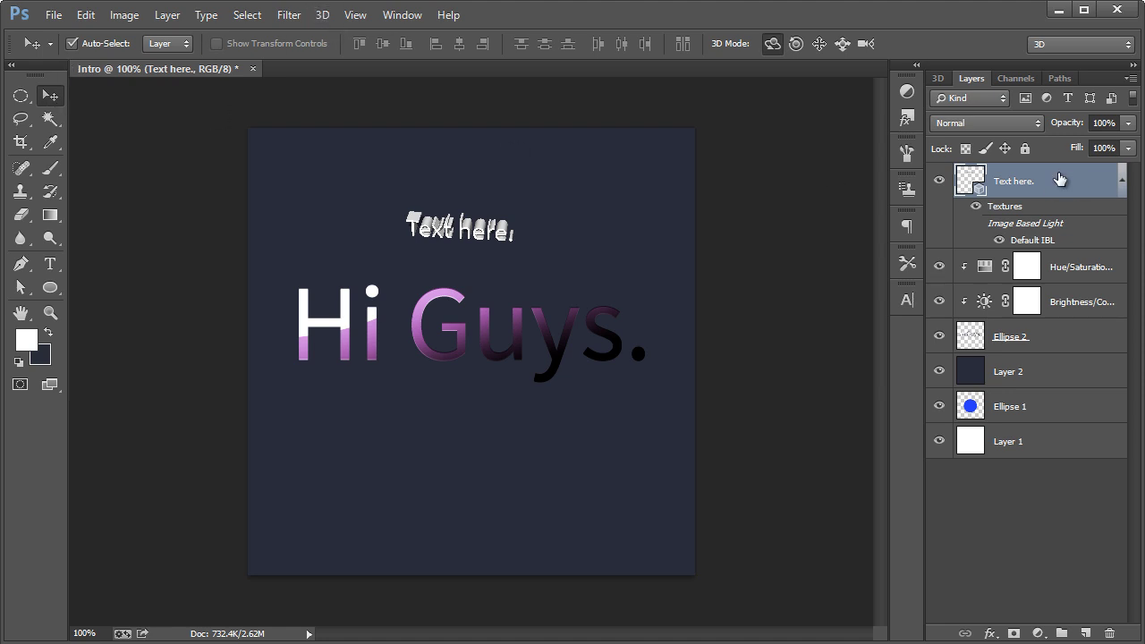
- Examine the 3D text's Default IBL light image, return to the Intro document and review its scene and material lists
double_click(1020, 240)
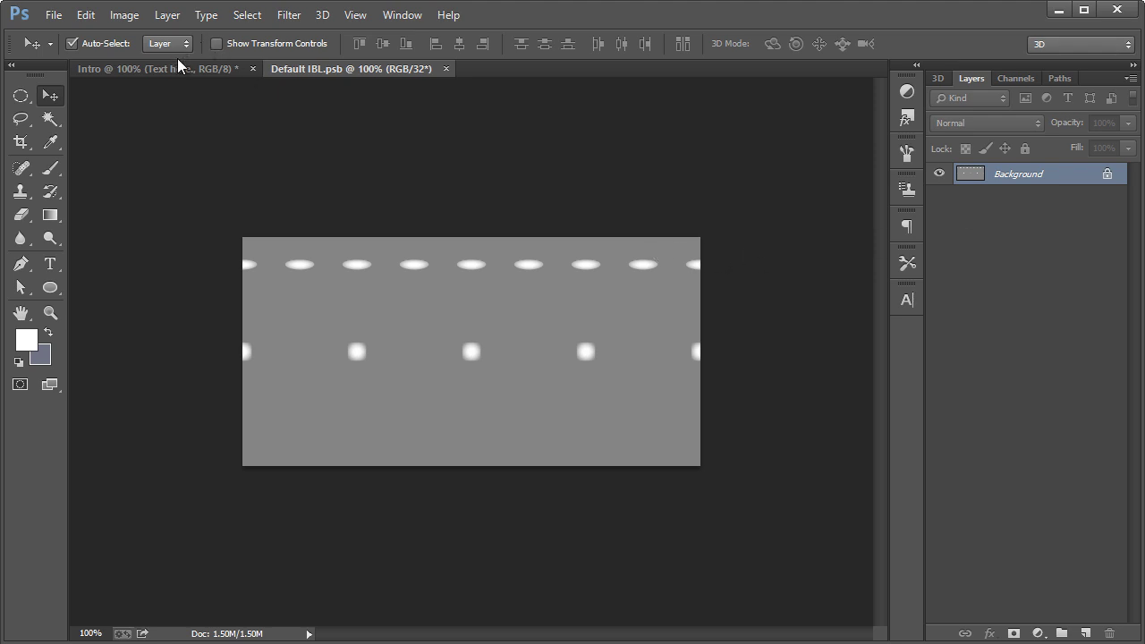
left_click(178, 65)
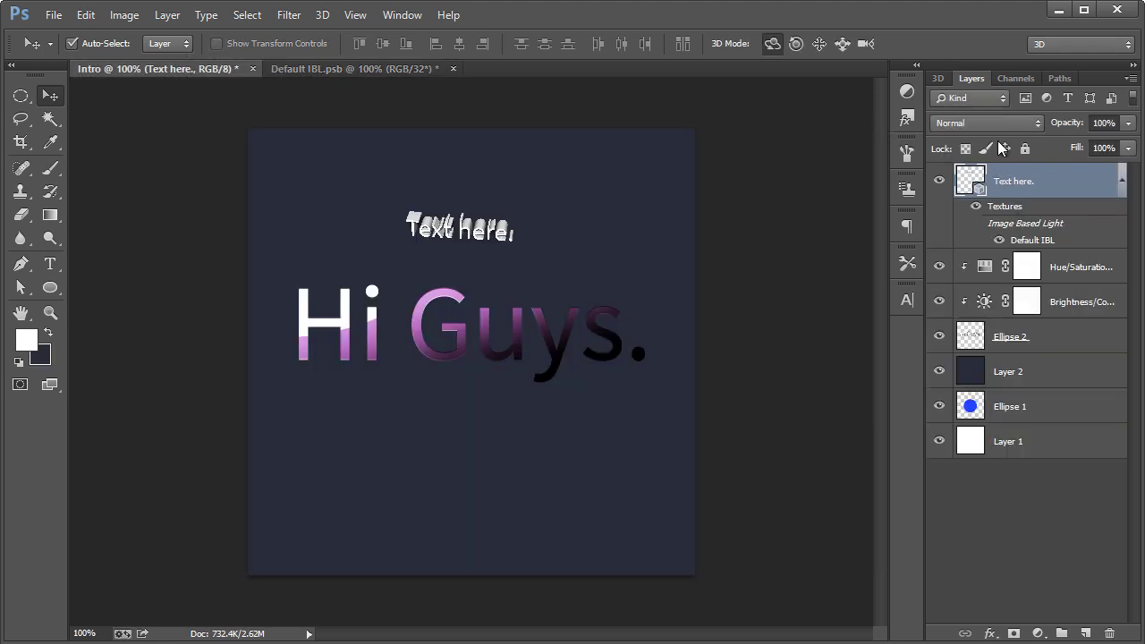
left_click(938, 79)
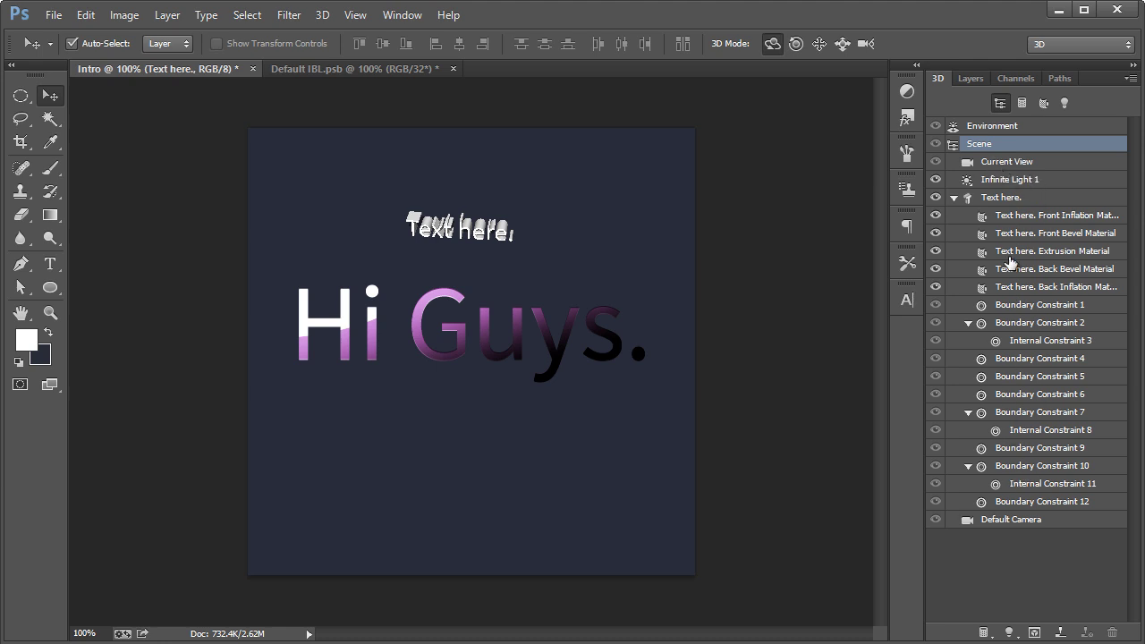
left_click(984, 163)
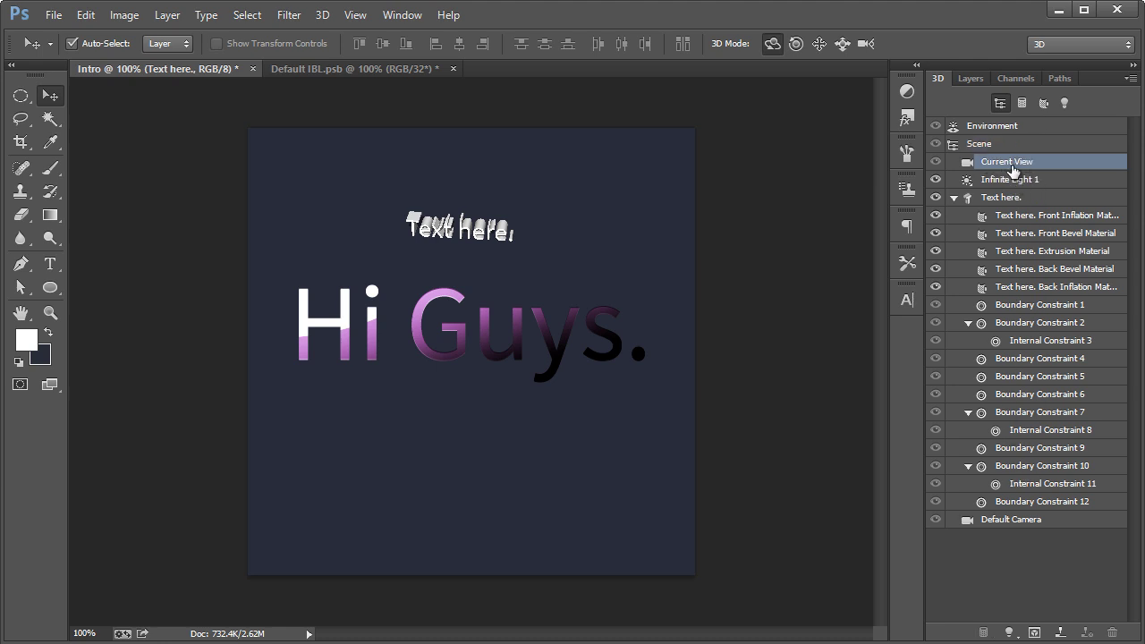
left_click(983, 146)
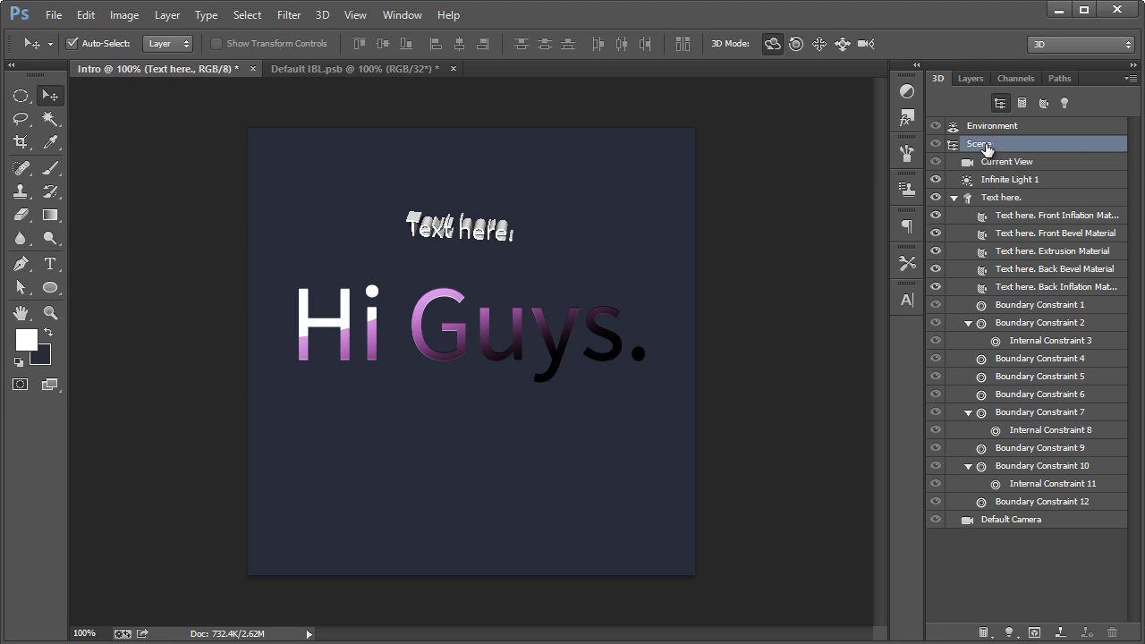
left_click(1021, 103)
left_click(1044, 103)
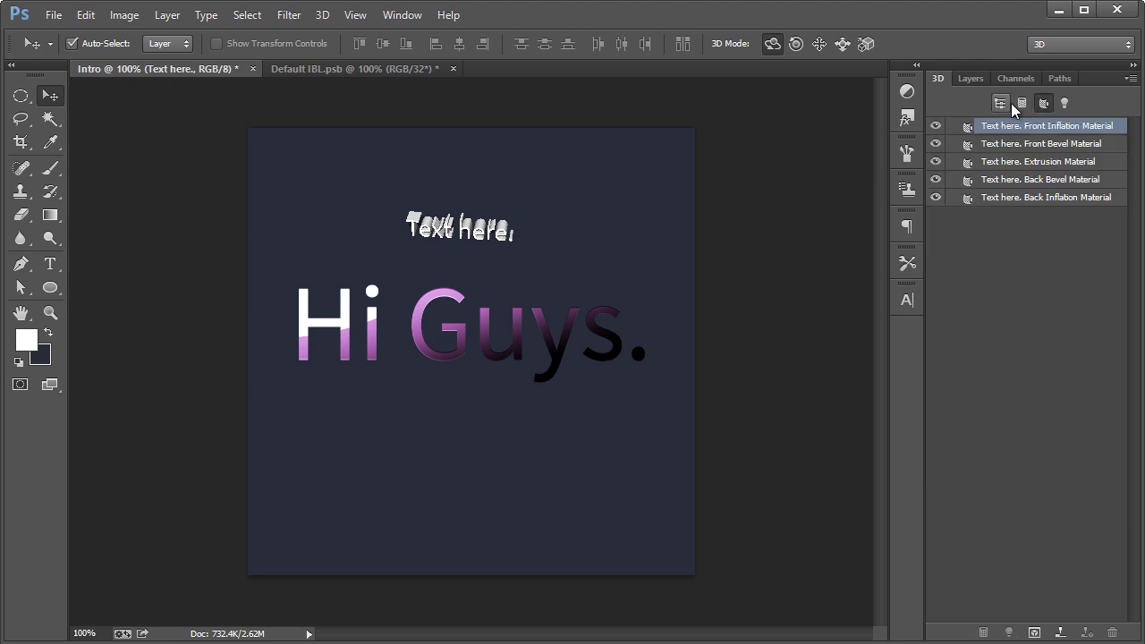
- Apply a different shape preset to the "Text here." mesh and close its properties
left_click(1021, 103)
double_click(1117, 132)
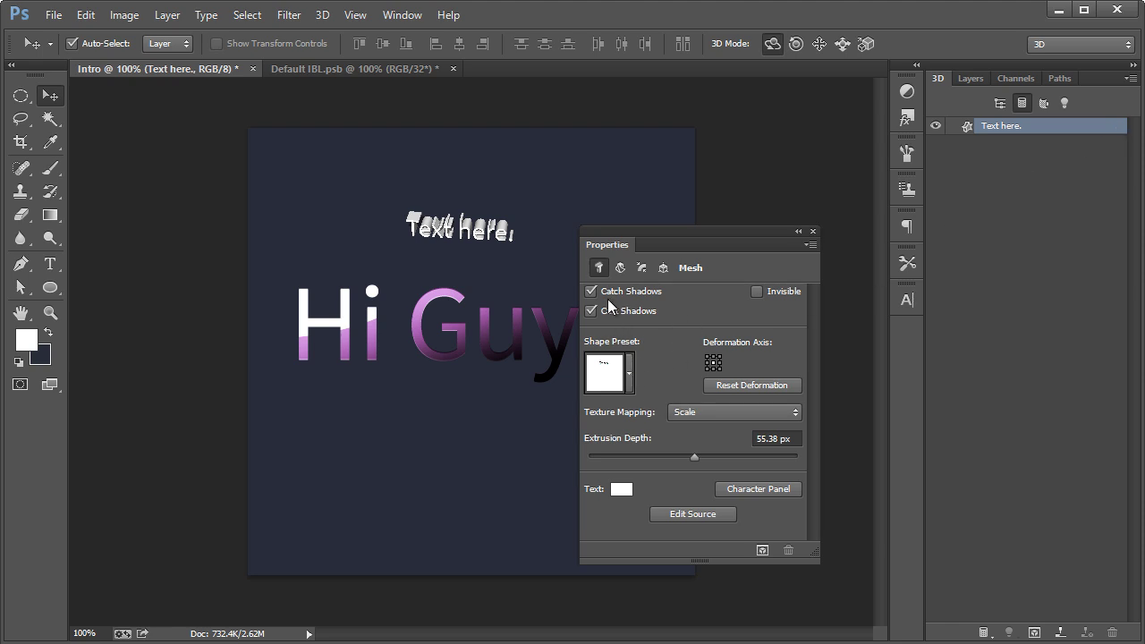
left_click(628, 374)
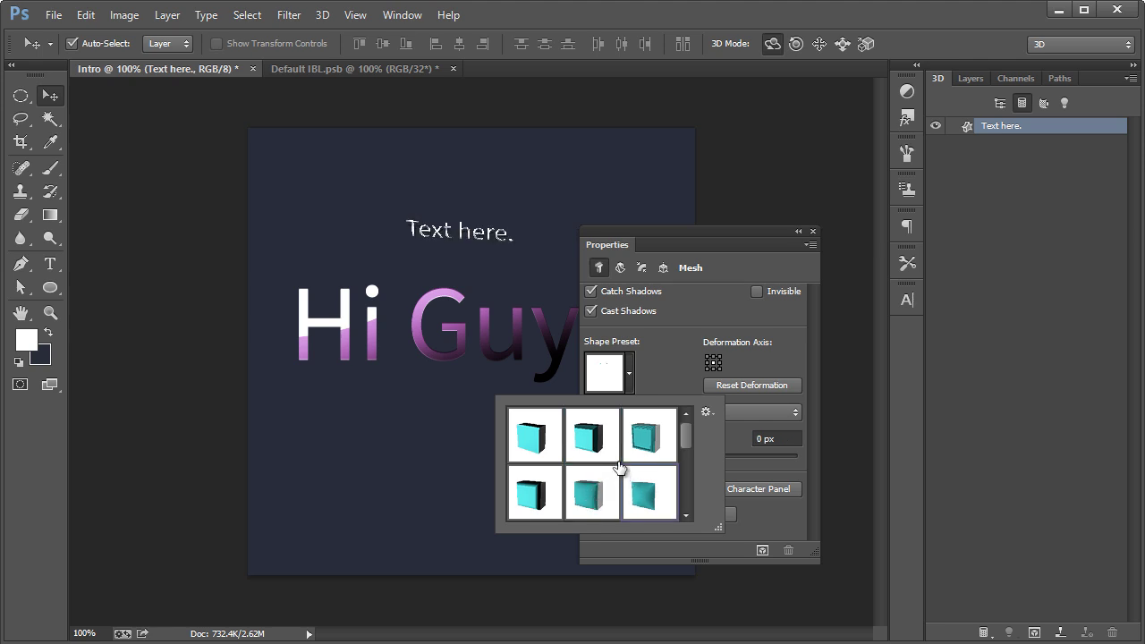
left_click(812, 230)
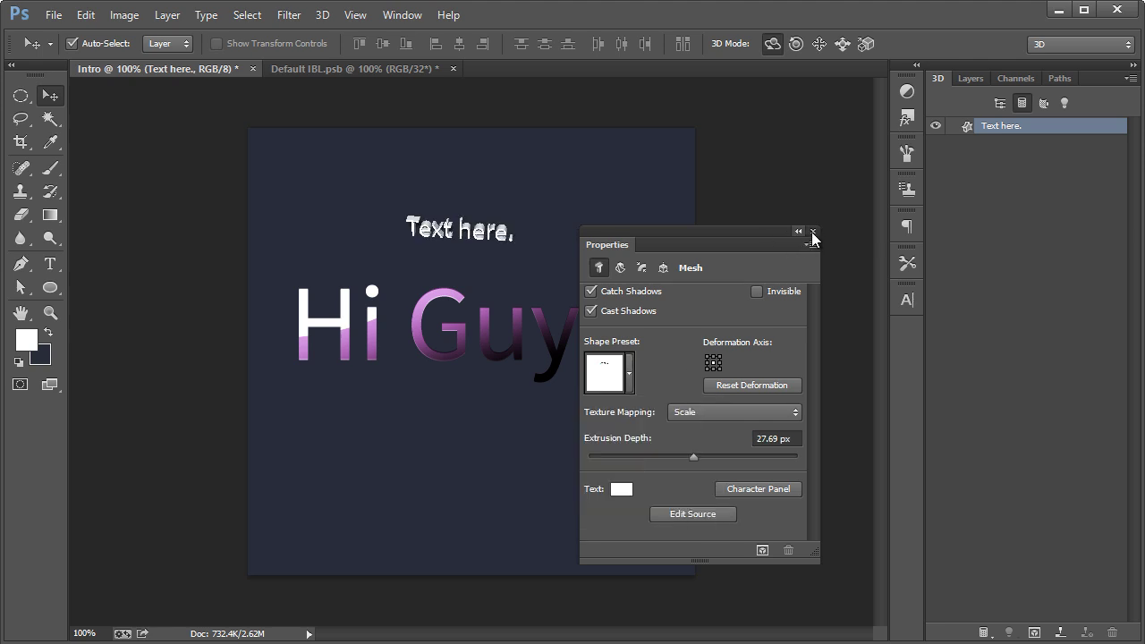
left_click(812, 230)
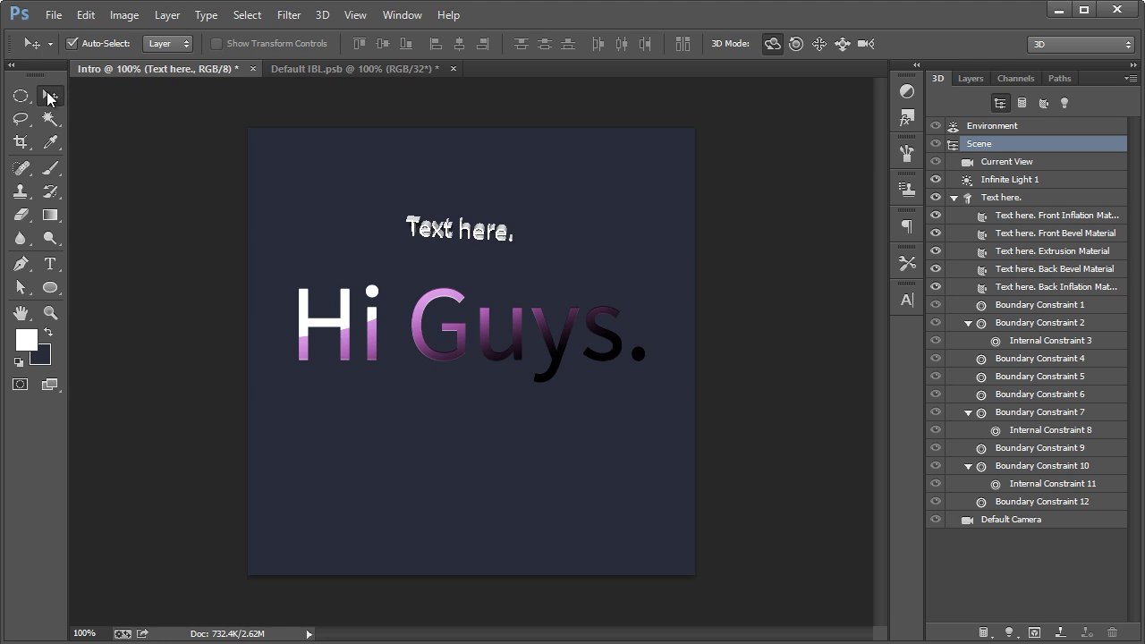
- Delete the 3D "Text here." layer from the Intro document
left_click(1015, 130)
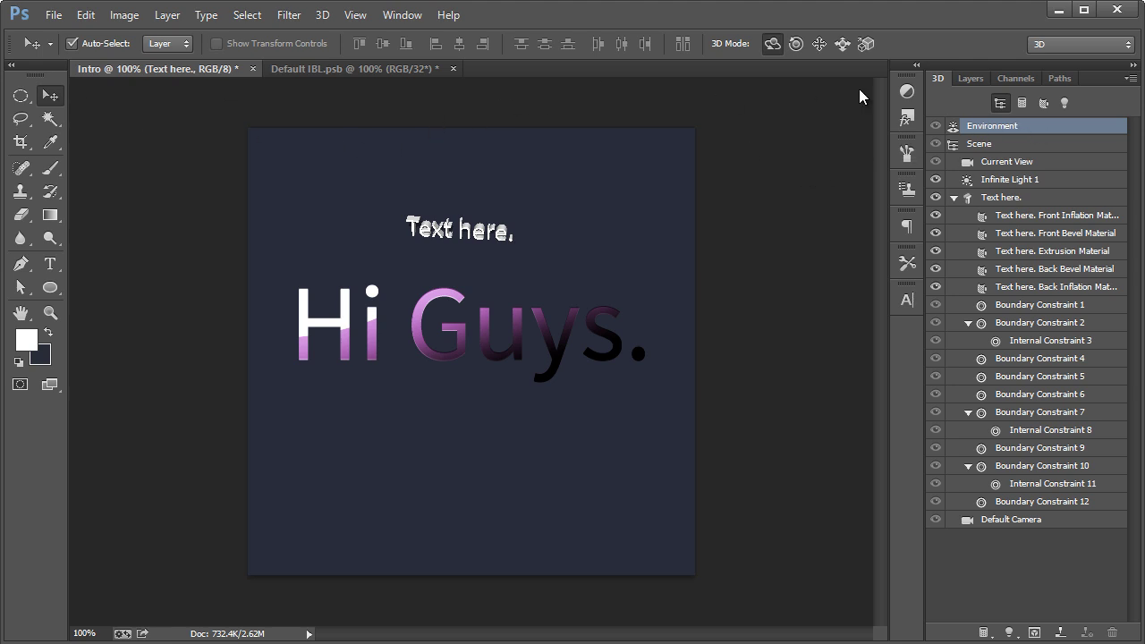
left_click(970, 79)
key("Delete")
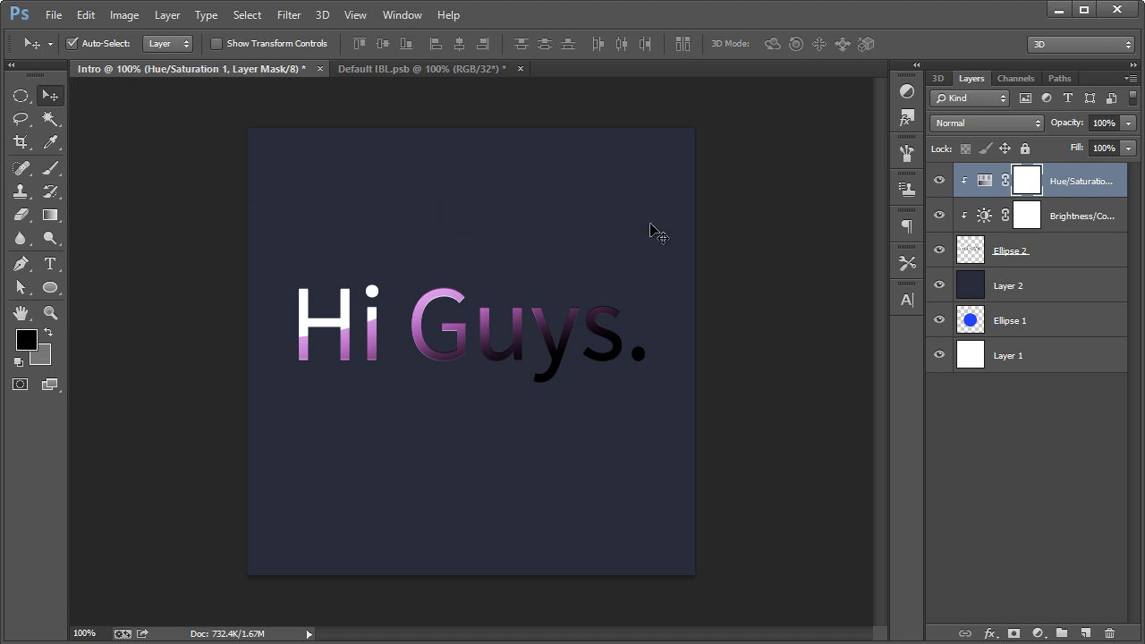
left_click(124, 18)
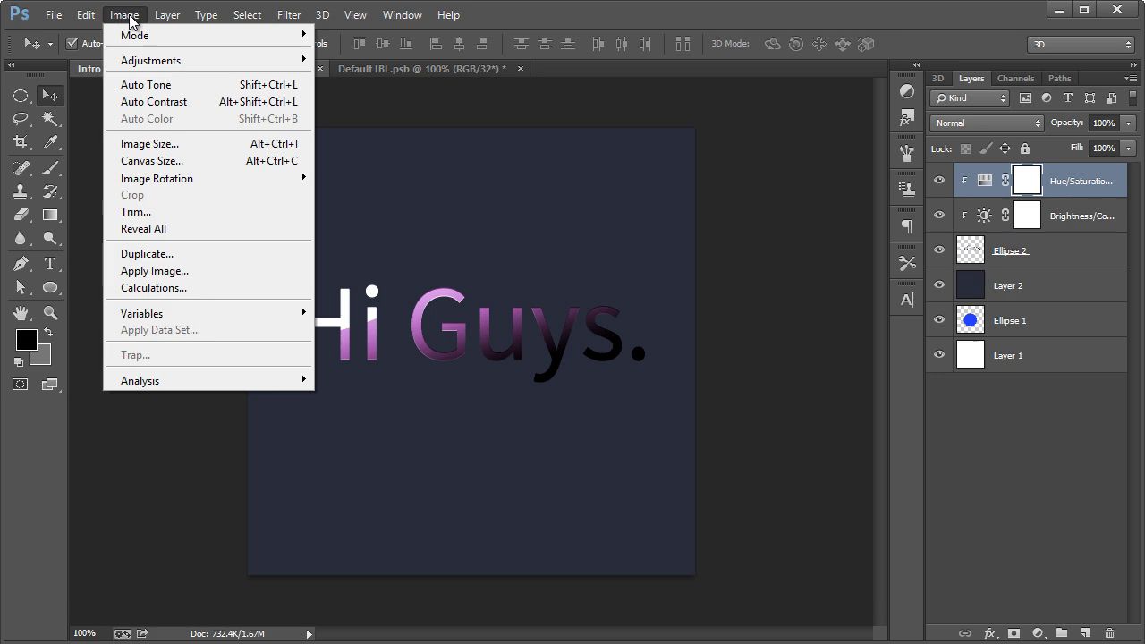
left_click(82, 16)
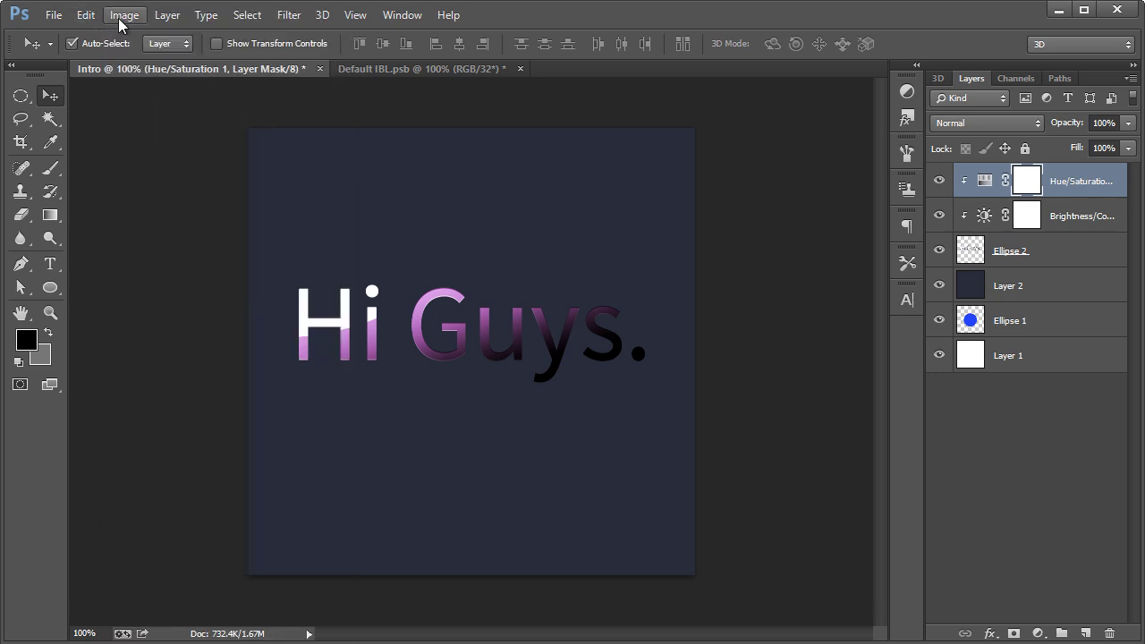
left_click(120, 18)
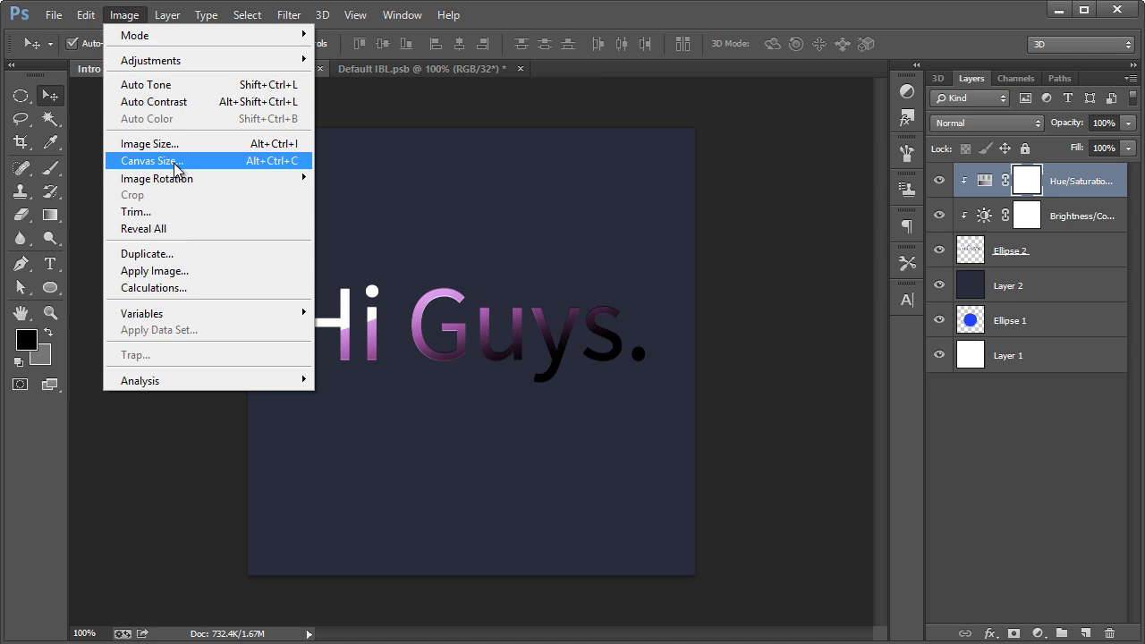
left_click(711, 137)
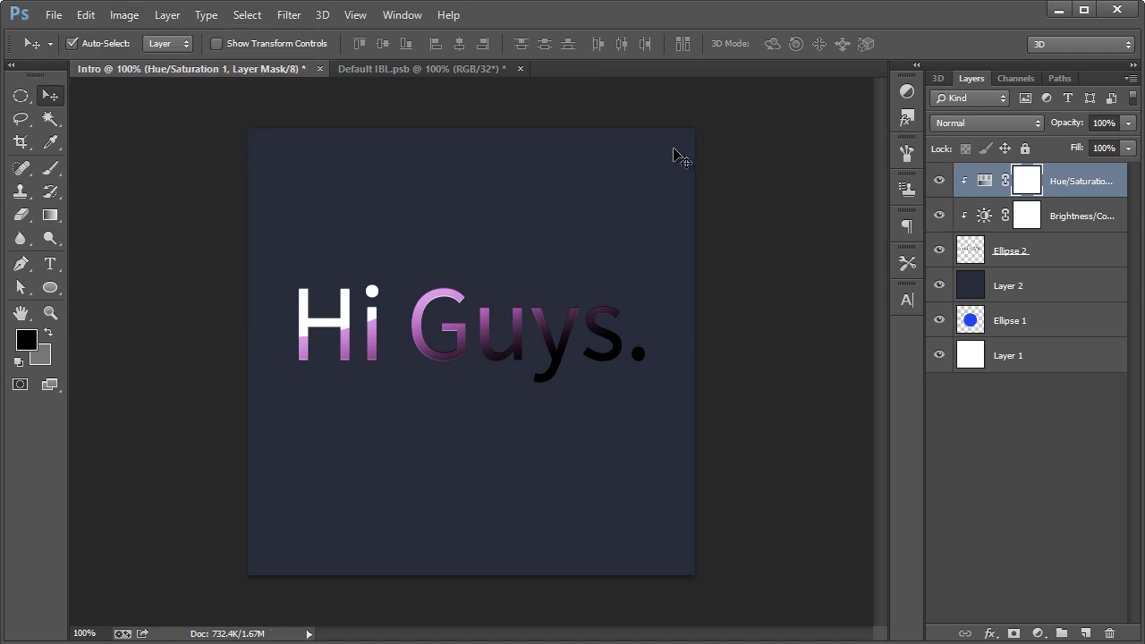
left_click(130, 22)
left_click(528, 212)
- Try resizing the Intro image to 900 × 900 pixels, and undo the resize
left_click(124, 15)
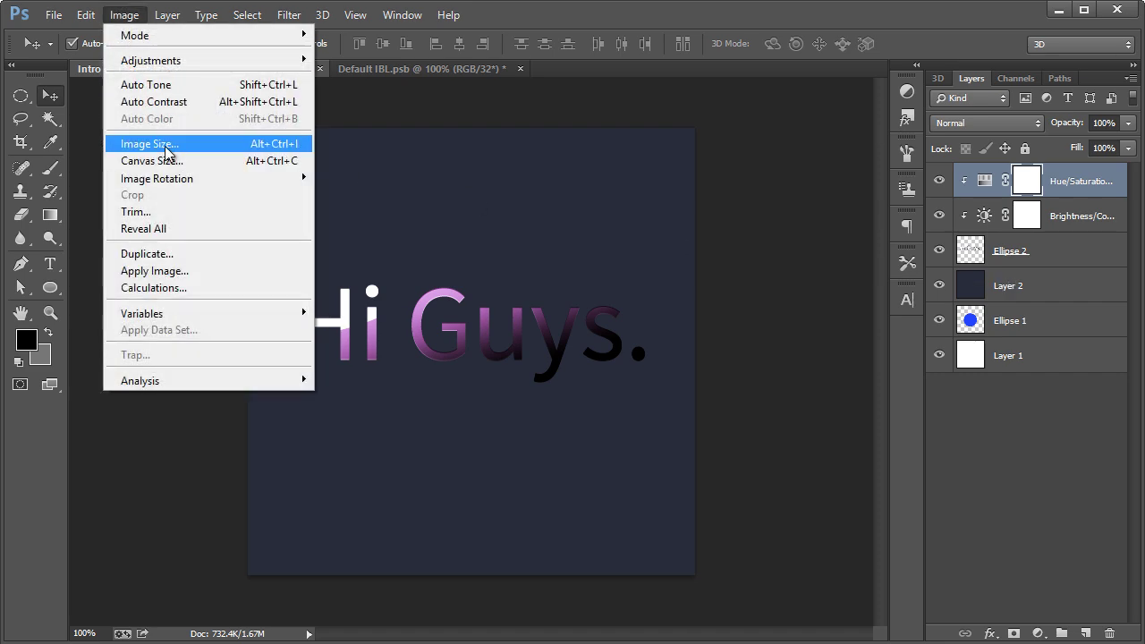
left_click(166, 146)
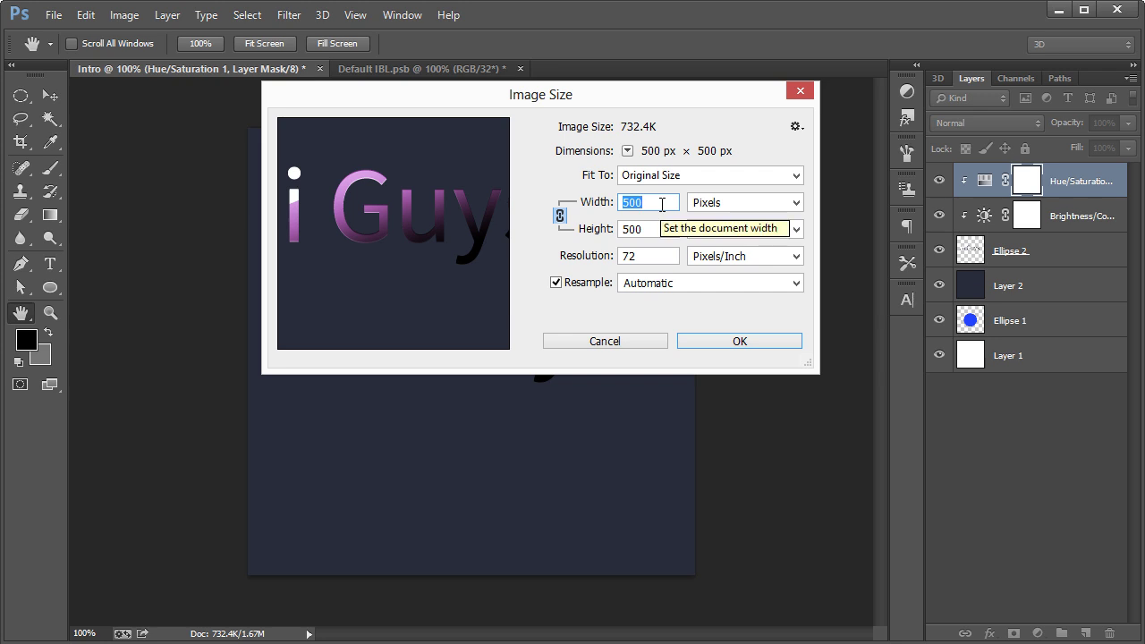
type("900")
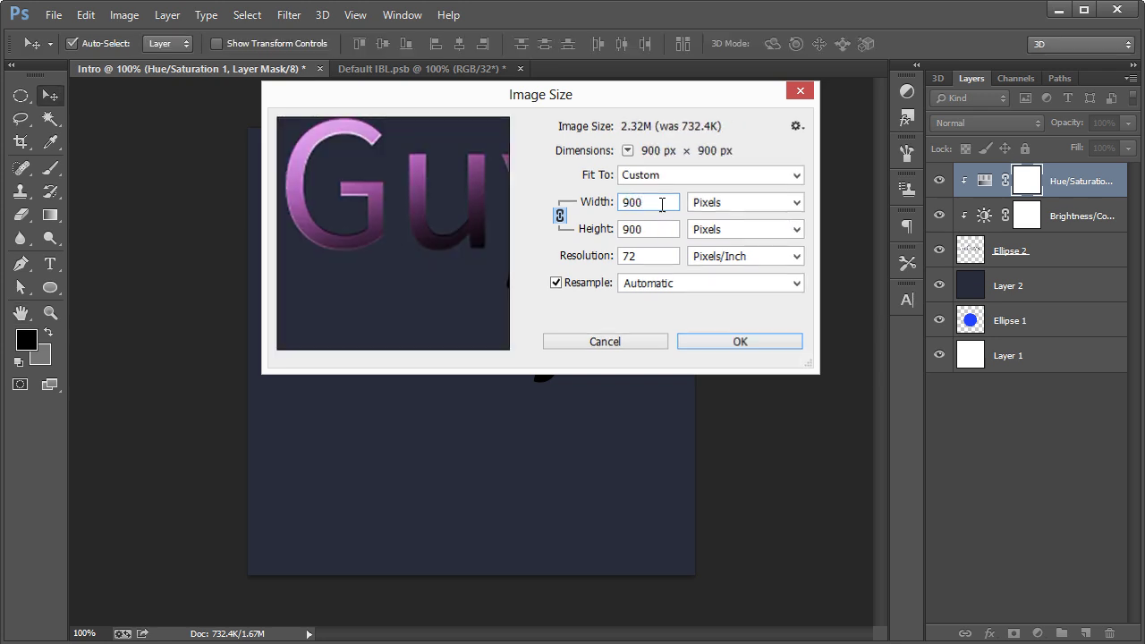
key("Return")
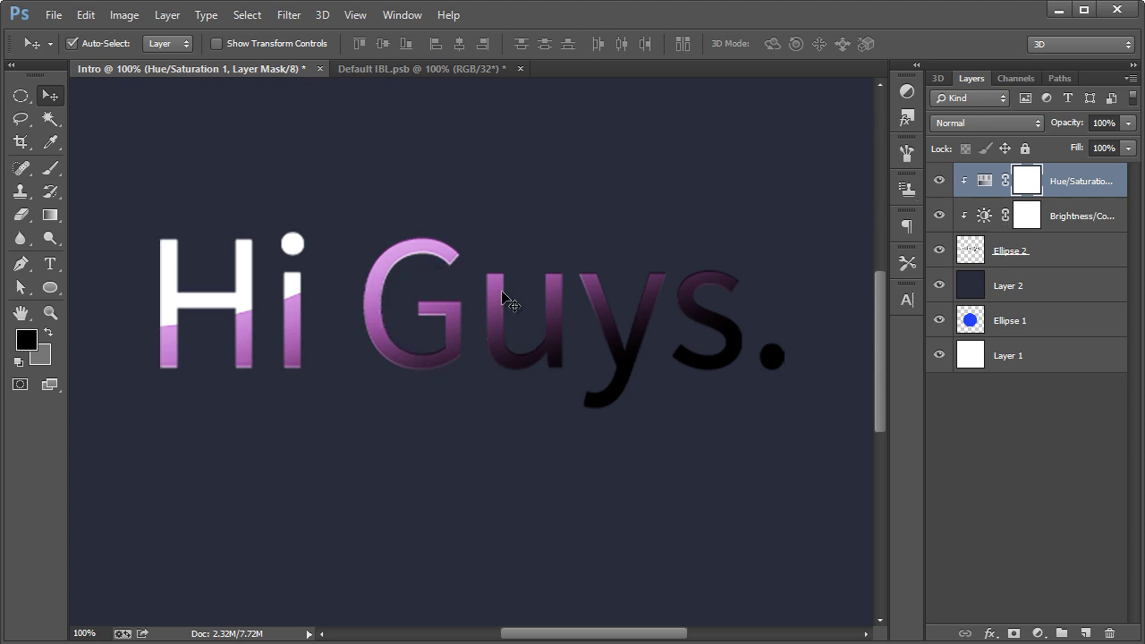
key("ctrl+z")
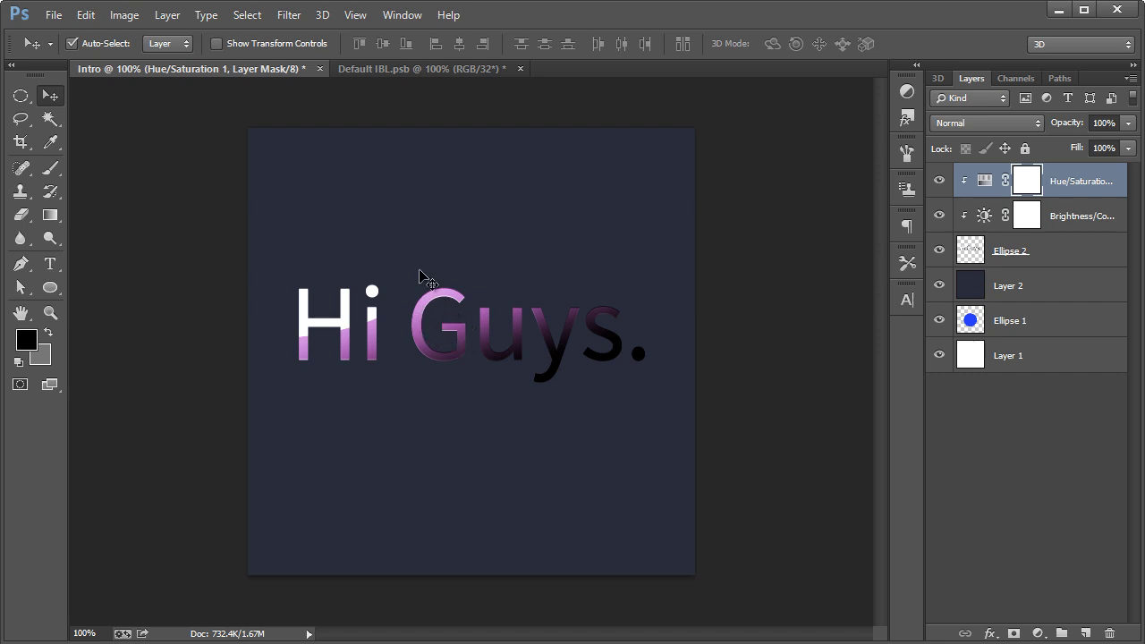
left_click(126, 21)
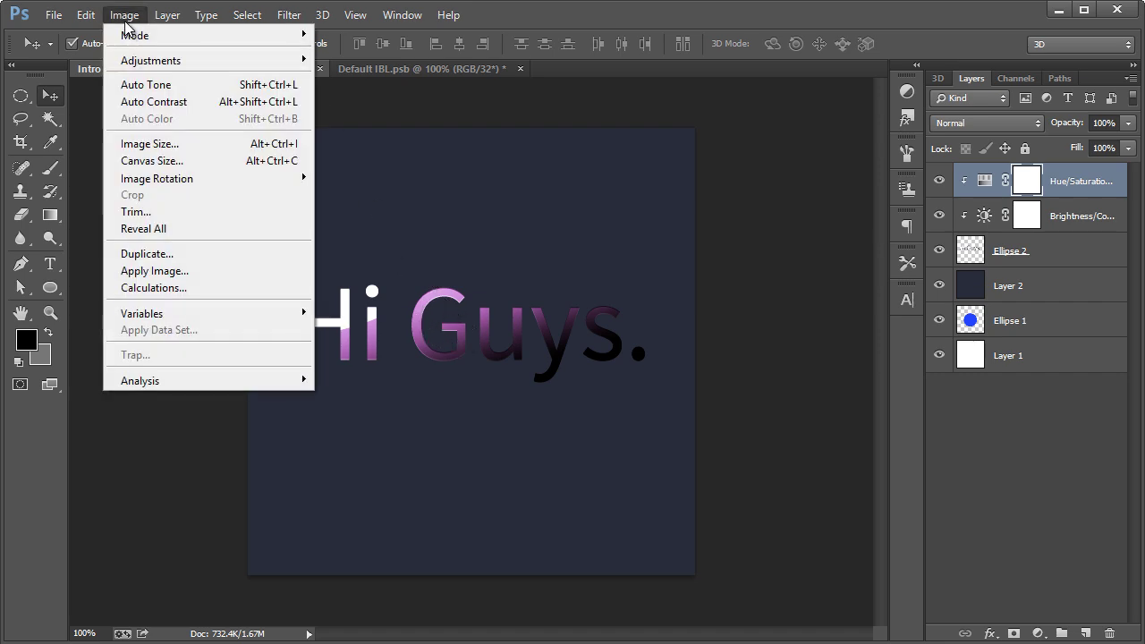
mouse_move(163, 25)
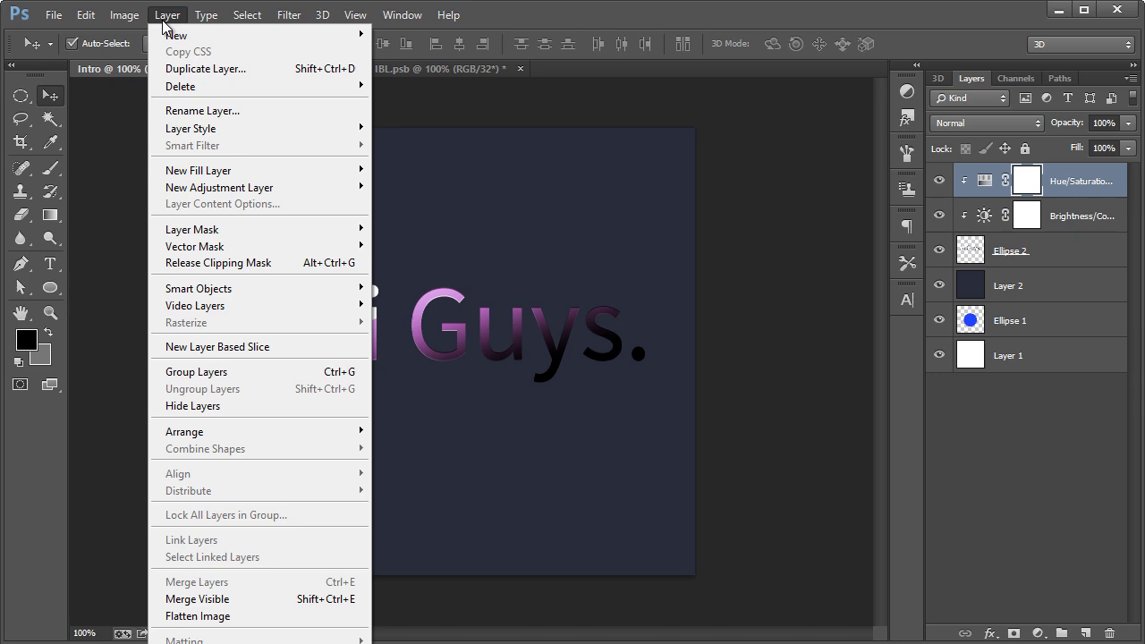
mouse_move(247, 24)
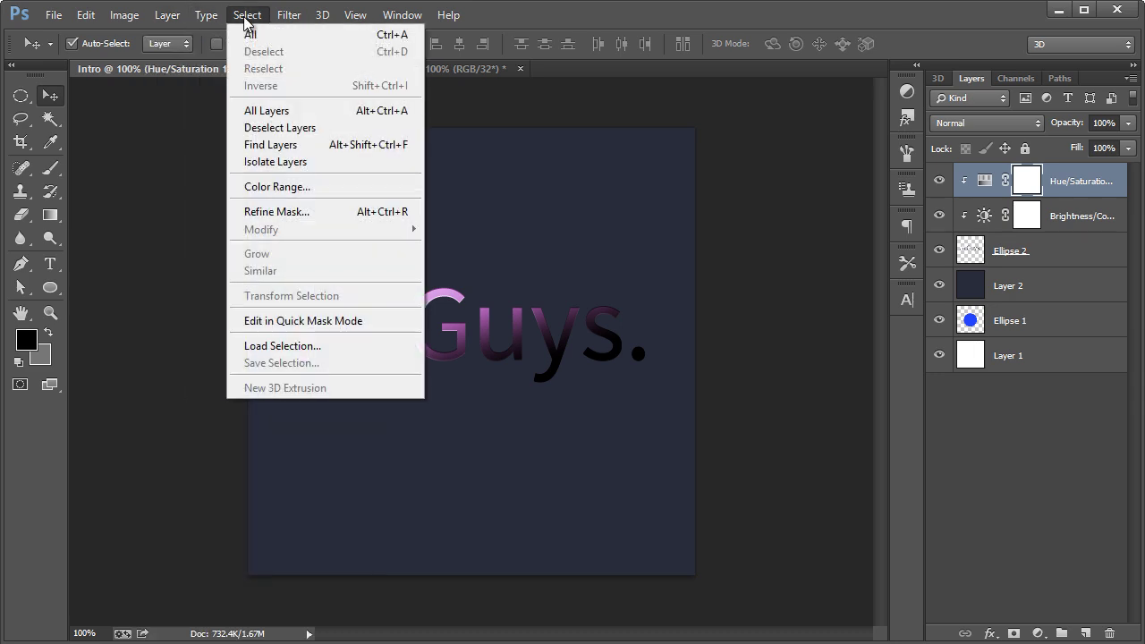
mouse_move(290, 16)
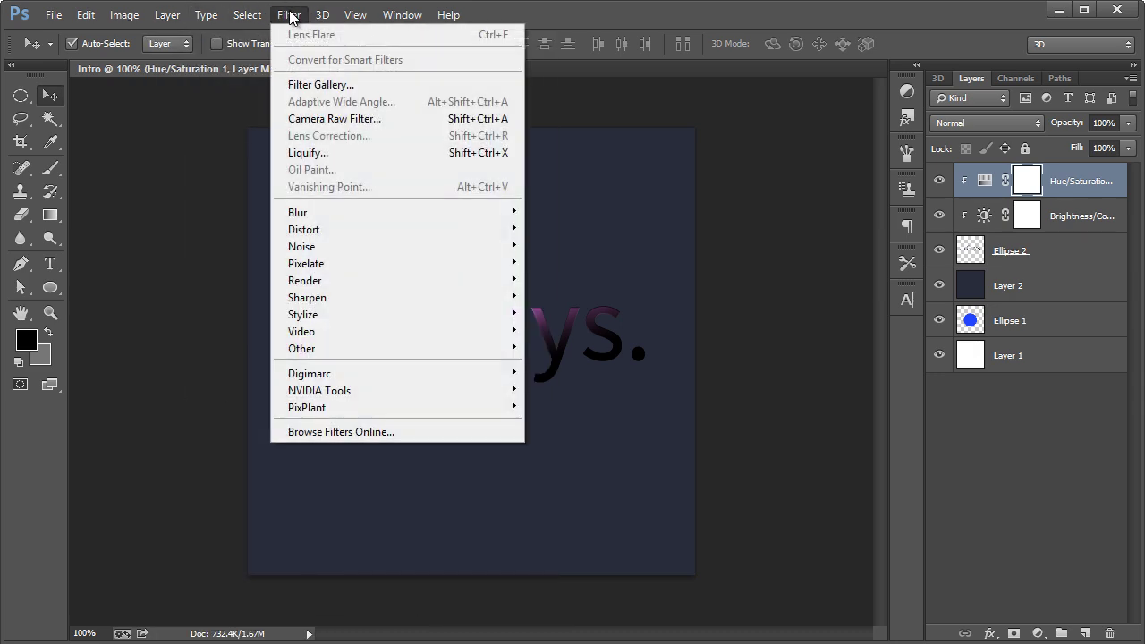
left_click(151, 75)
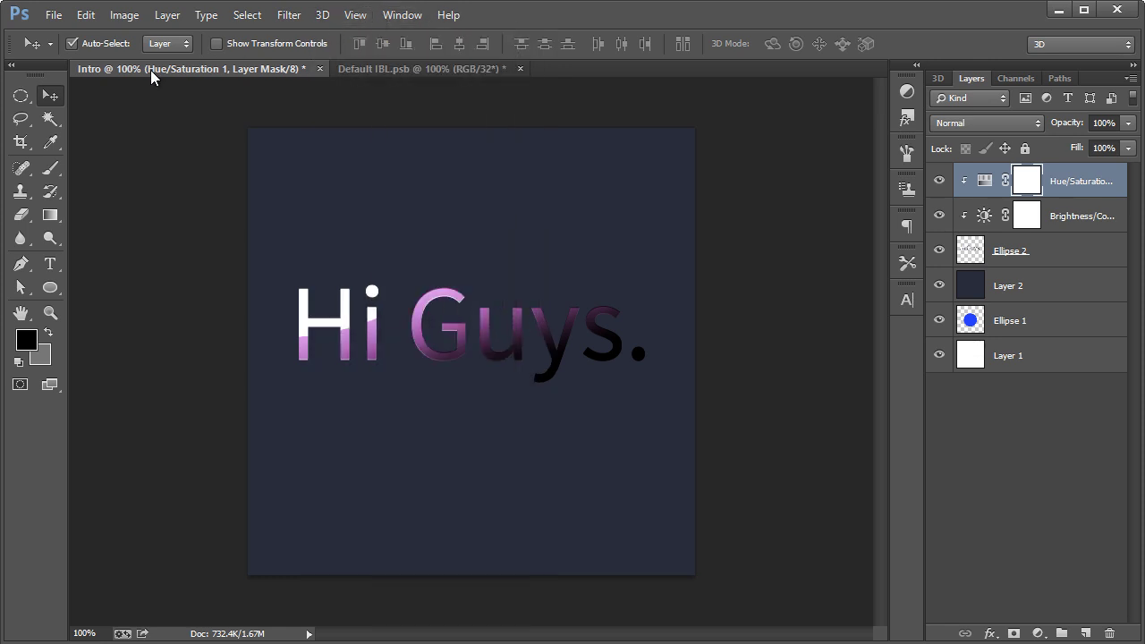
- Clone the "Hi Guys." lettering on the Ellipse 2 layer with the Clone Stamp, sampling the G and painting an offset copy above the original
left_click(27, 97)
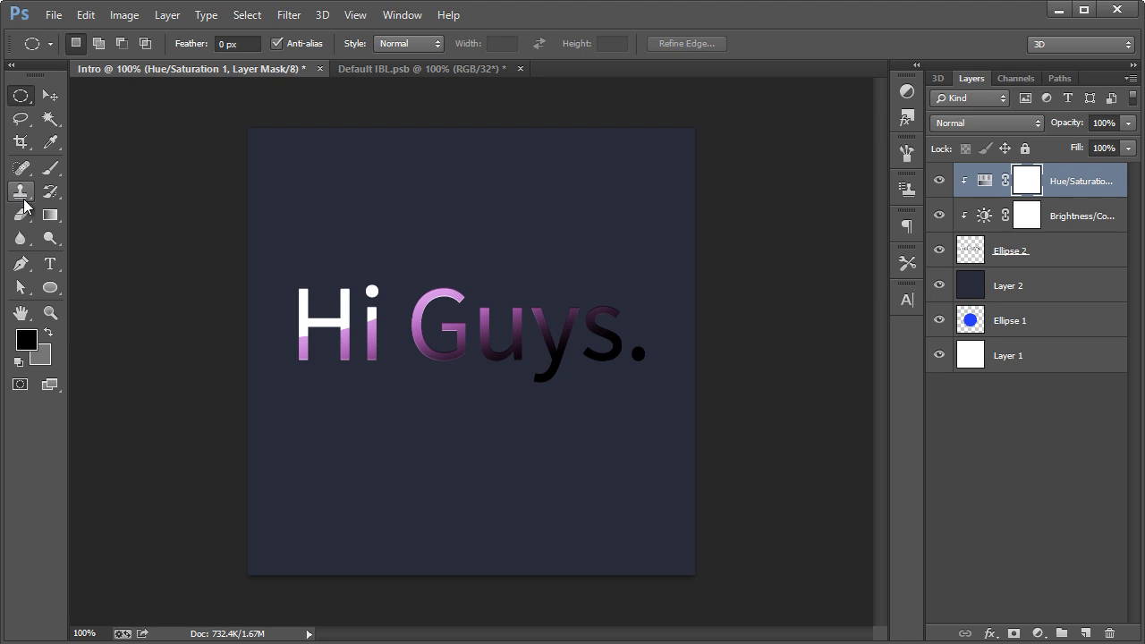
left_click(50, 95)
left_click(21, 190)
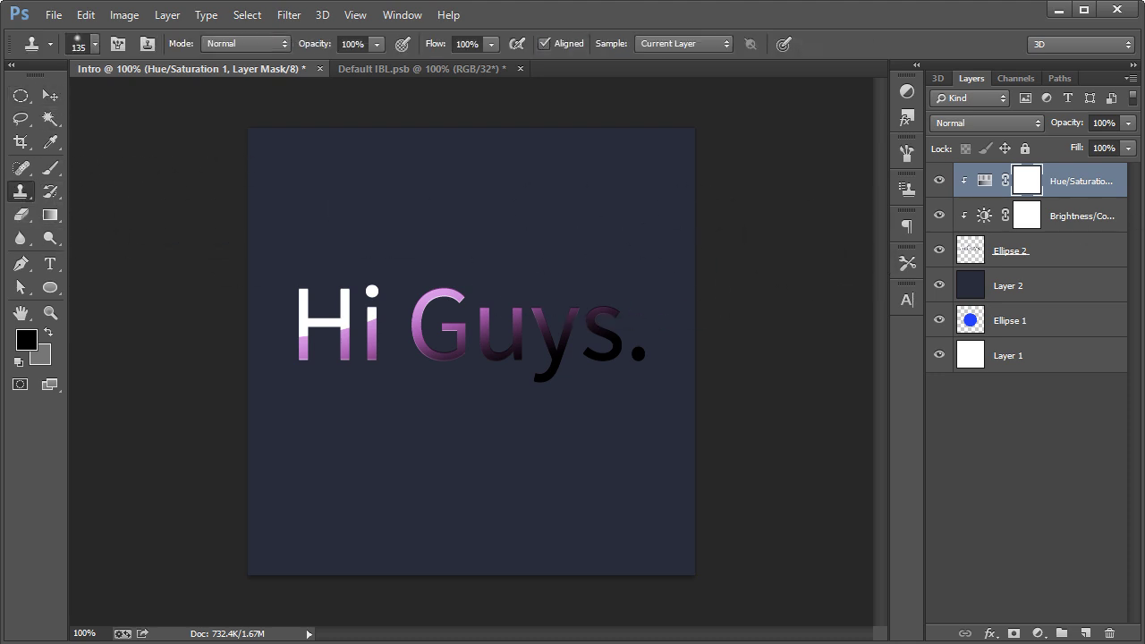
left_click(95, 44)
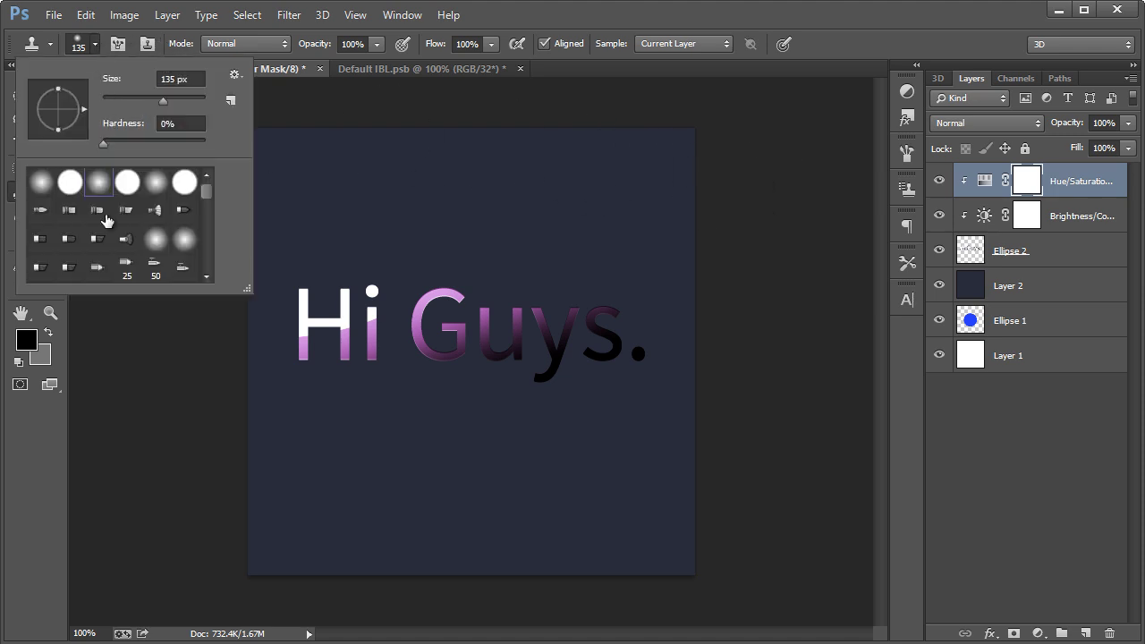
left_click(95, 45)
left_click(1012, 256)
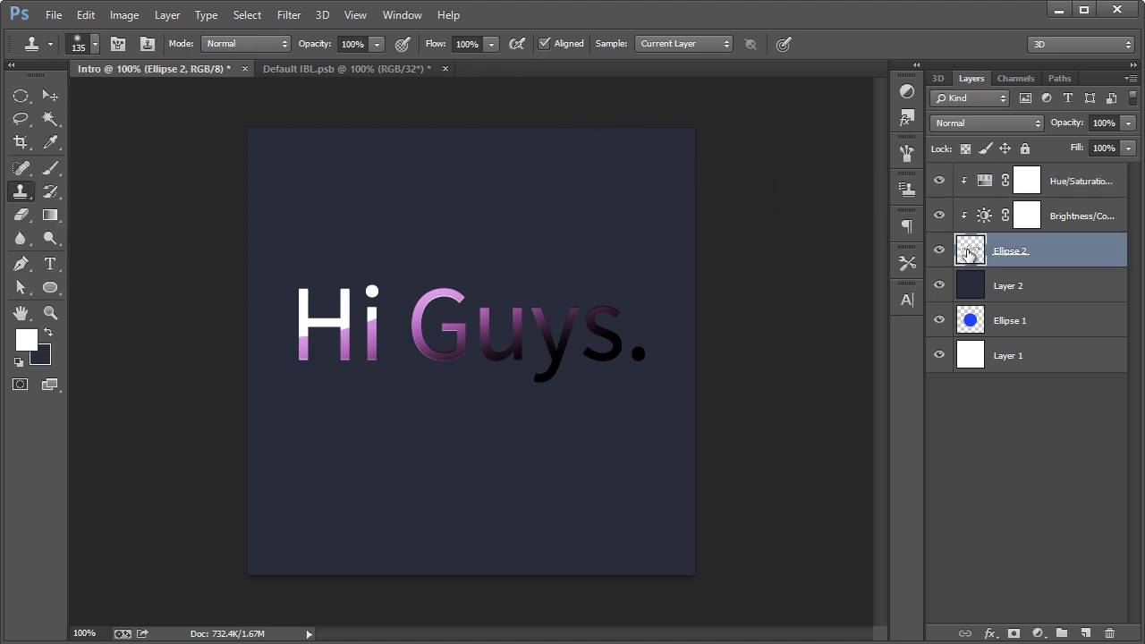
left_click(938, 251)
left_click(938, 253)
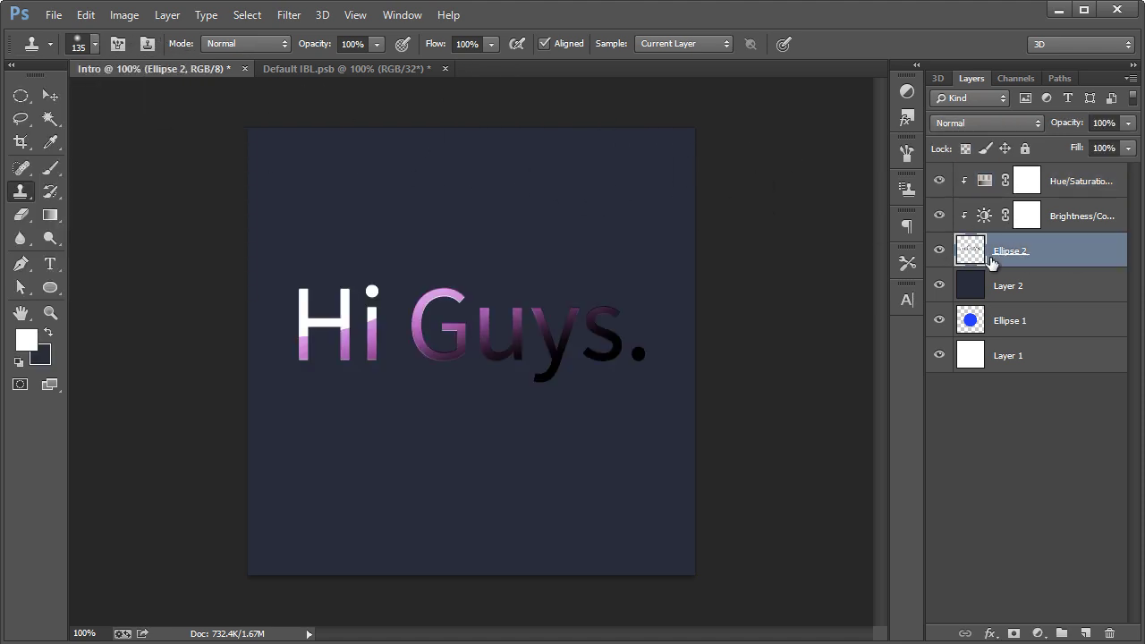
left_click(438, 303, "alt")
mouse_move(550, 202)
left_mouse_down()
mouse_move(522, 205)
mouse_move(547, 202)
mouse_move(509, 186)
mouse_move(517, 224)
mouse_move(576, 230)
mouse_move(689, 215)
mouse_move(333, 215)
mouse_move(738, 224)
mouse_move(392, 217)
mouse_move(677, 222)
mouse_move(447, 295)
left_mouse_up()
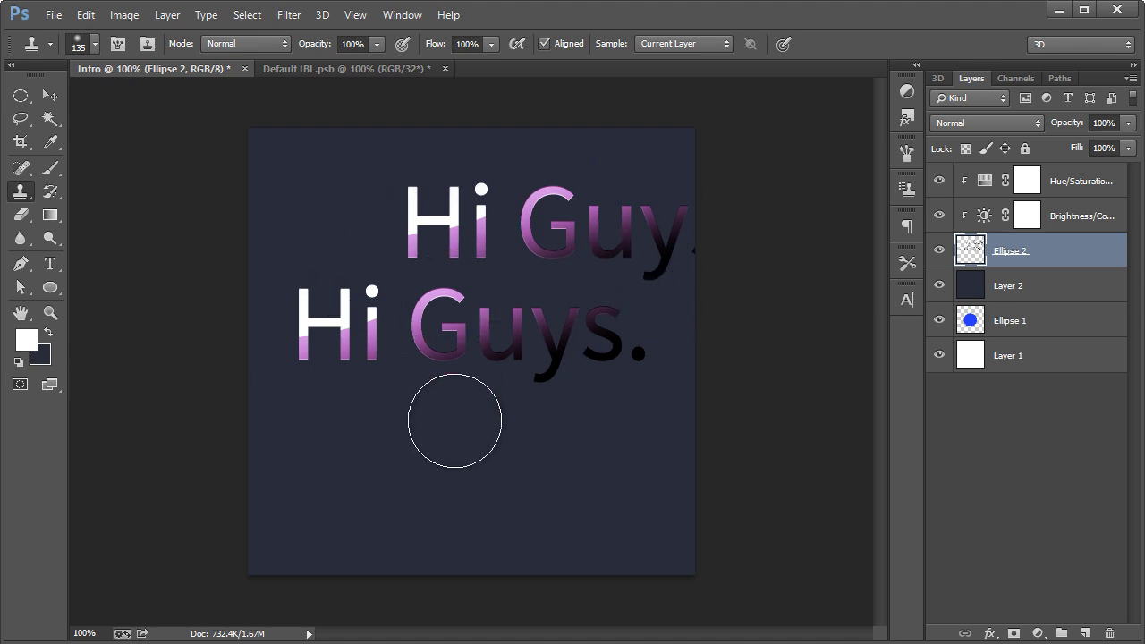
left_click(52, 100)
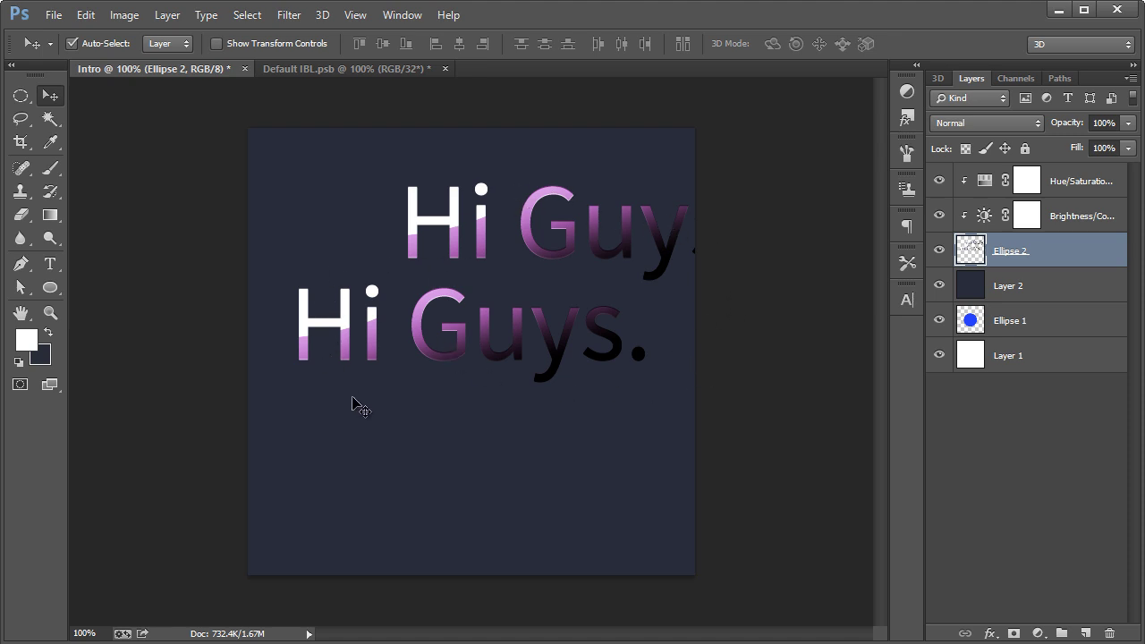
left_click(50, 119)
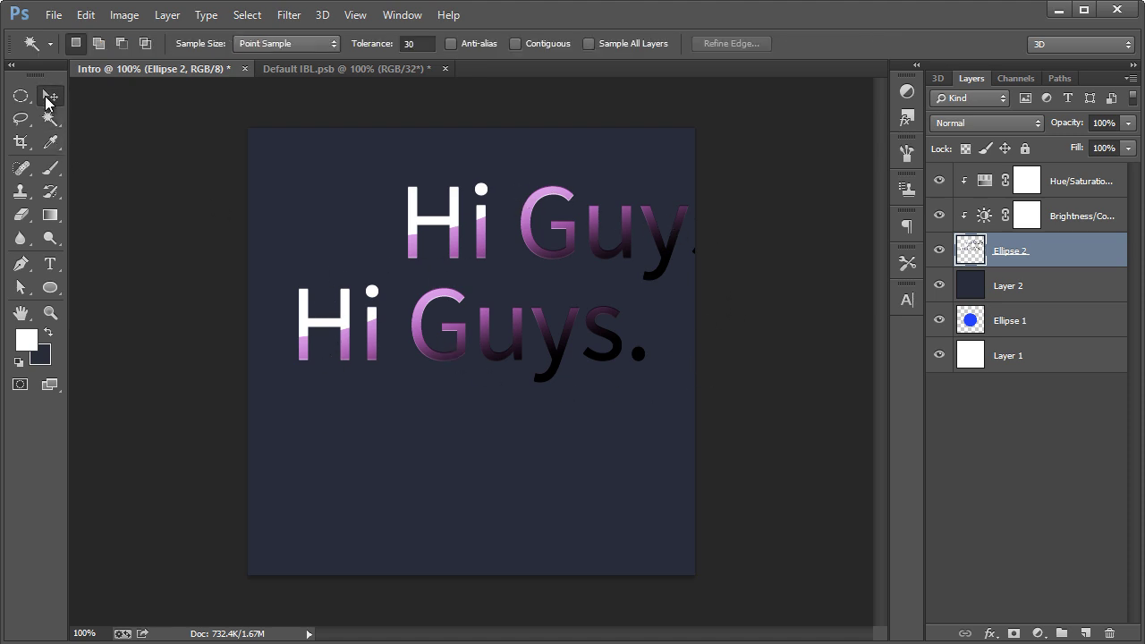
left_click(51, 96)
left_click(23, 99)
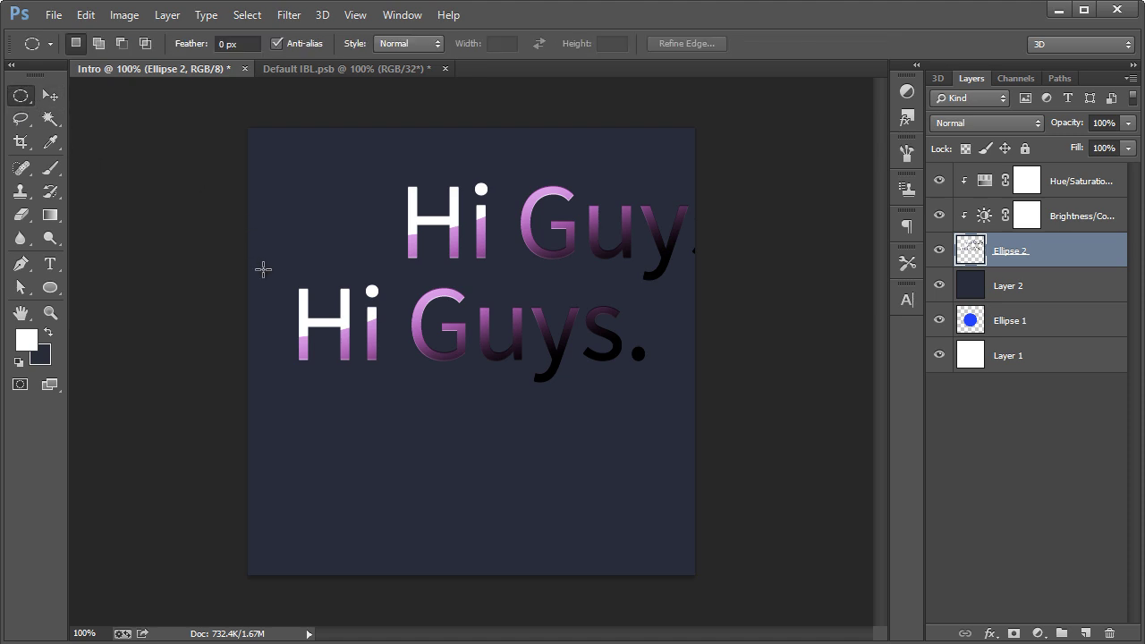